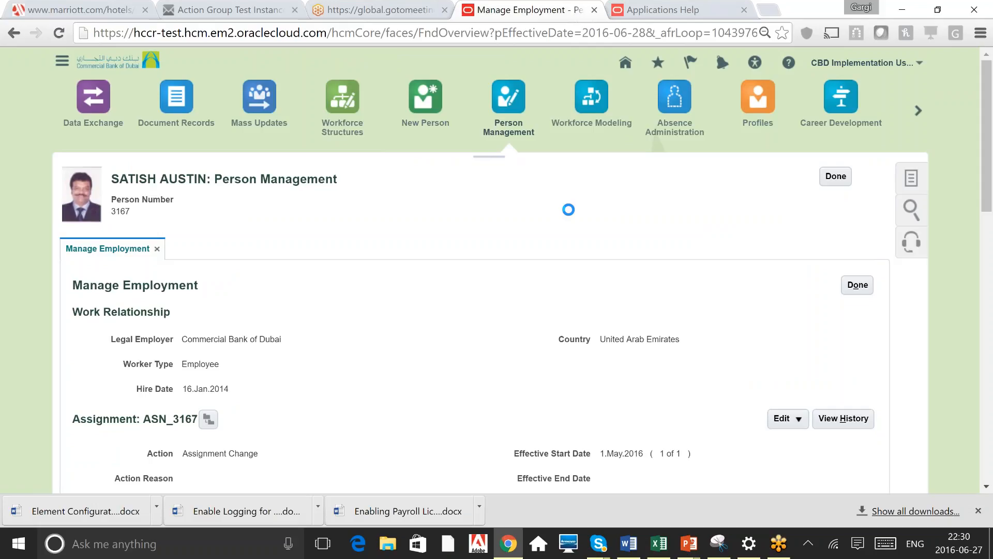
Open the person's payroll calculation information from the task list
left_click(911, 177)
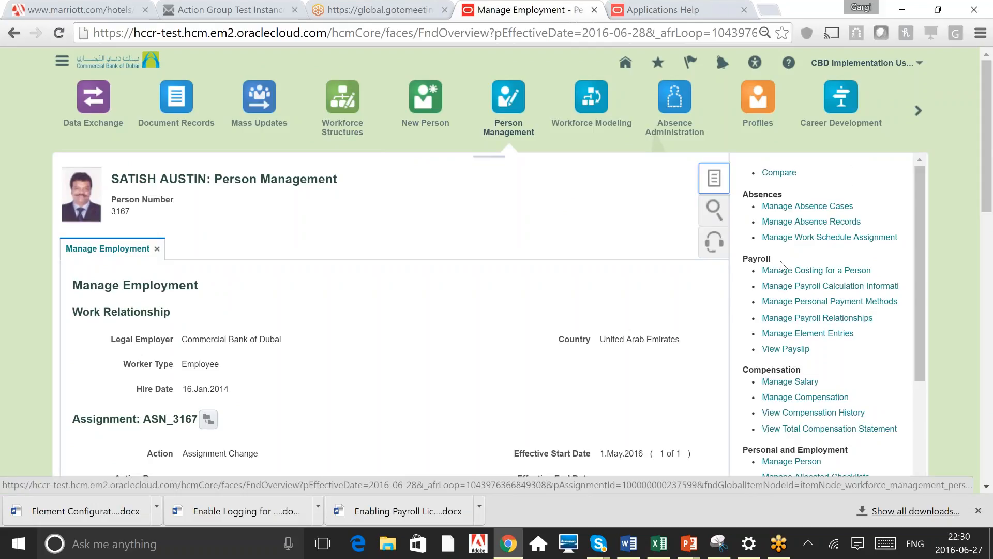
double_click(757, 259)
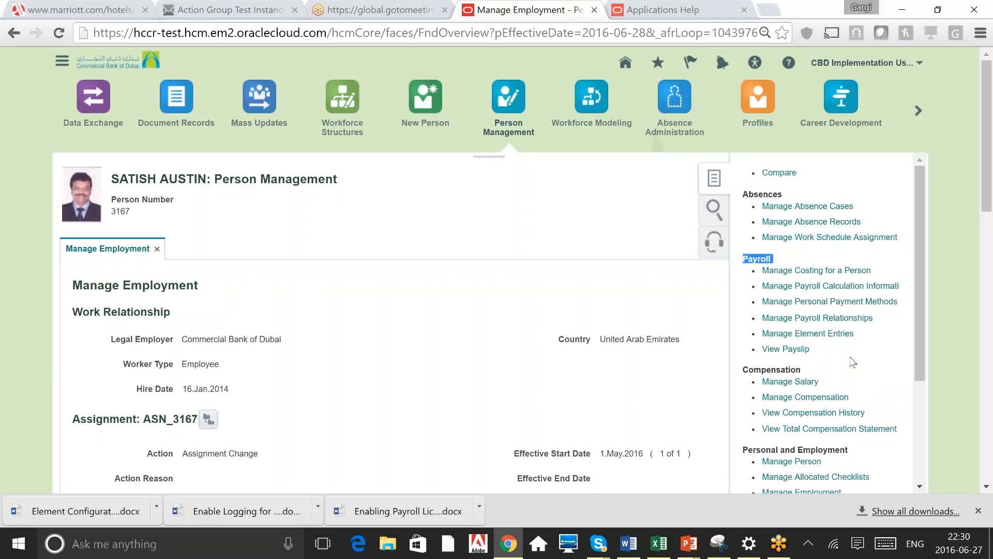
left_click(890, 265)
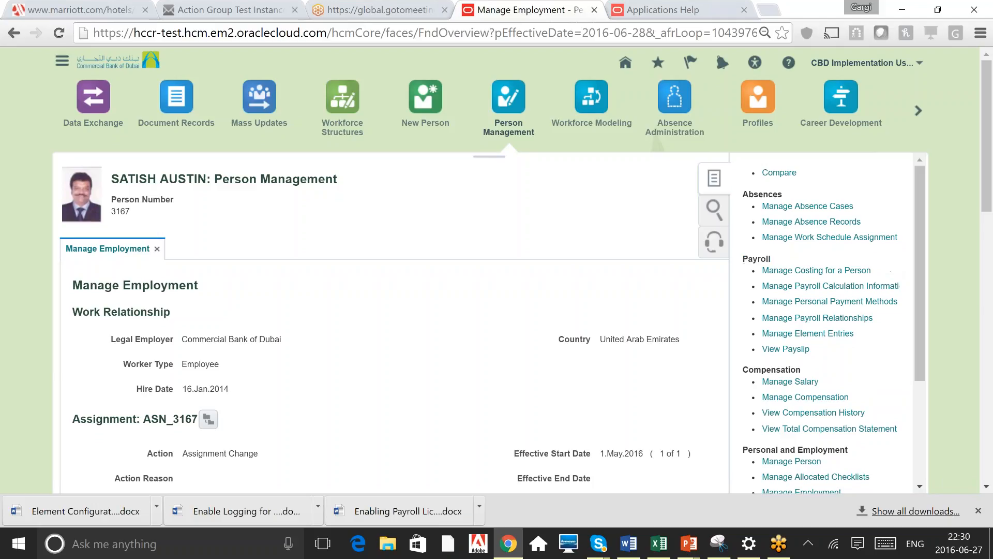
left_click(846, 290)
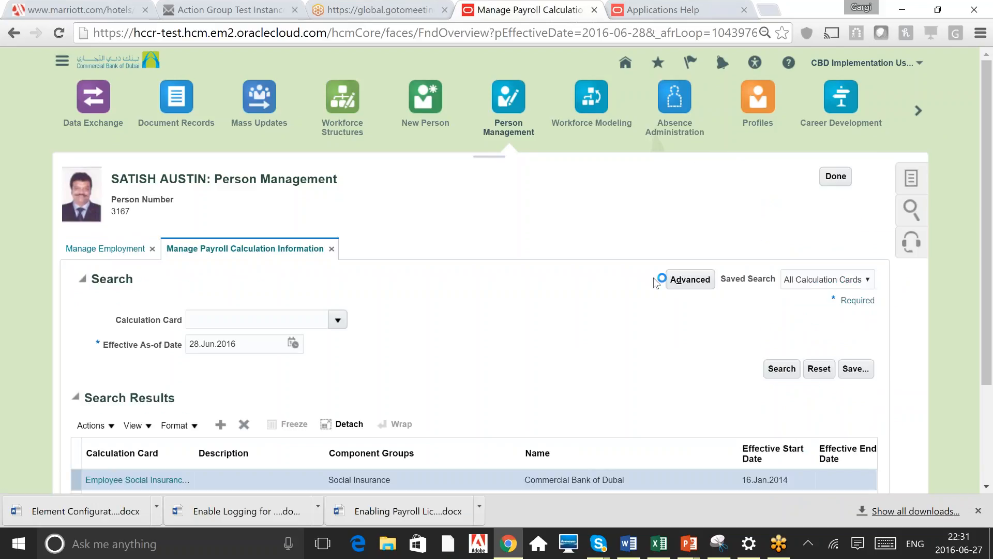
Open the Employee Social Insurance Details calculation card
scroll(565, 346, "down", 1)
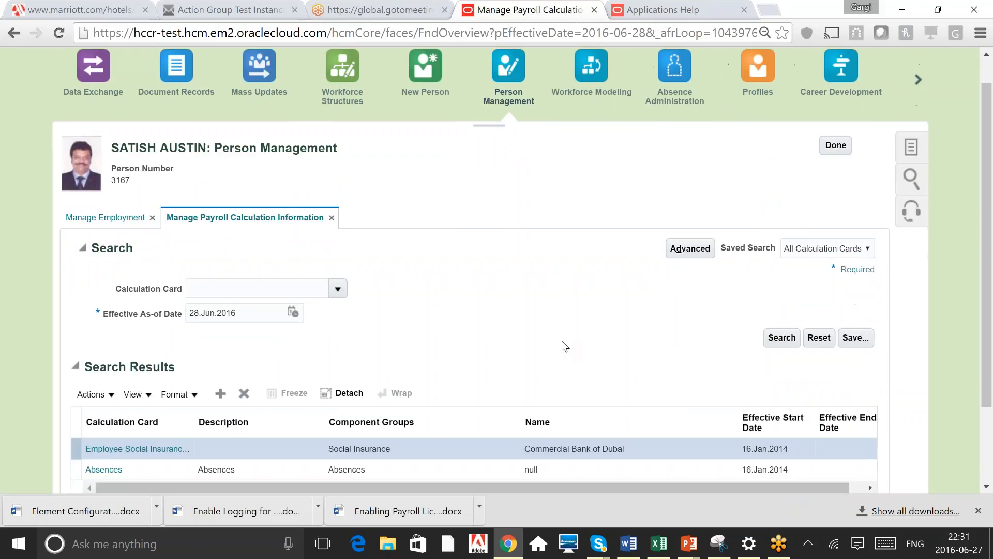
scroll(565, 347, "down", 2)
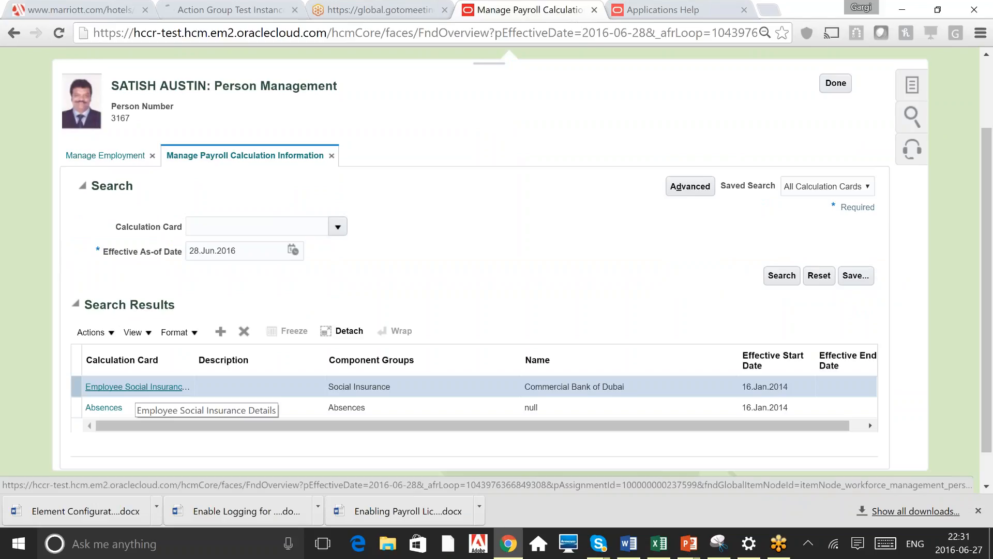
left_click(137, 387)
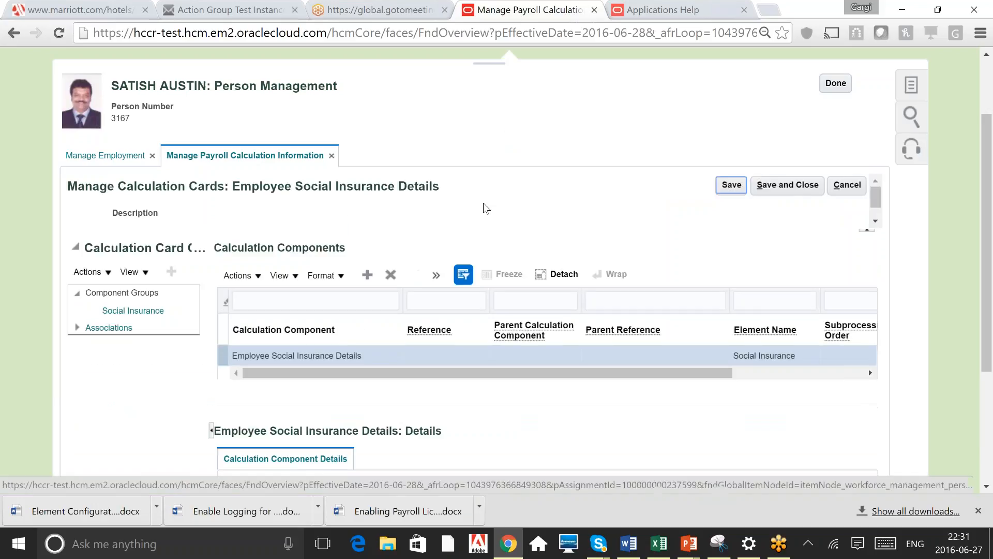
Expand the Social Insurance Details calculation component details and review its fields
scroll(483, 202, "down", 1)
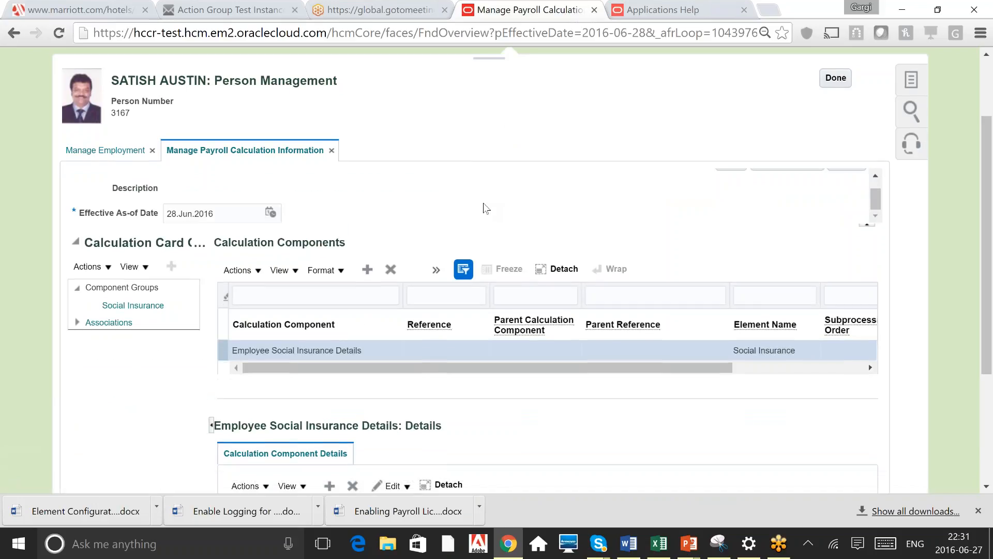
scroll(483, 203, "down", 1)
scroll(484, 207, "down", 1)
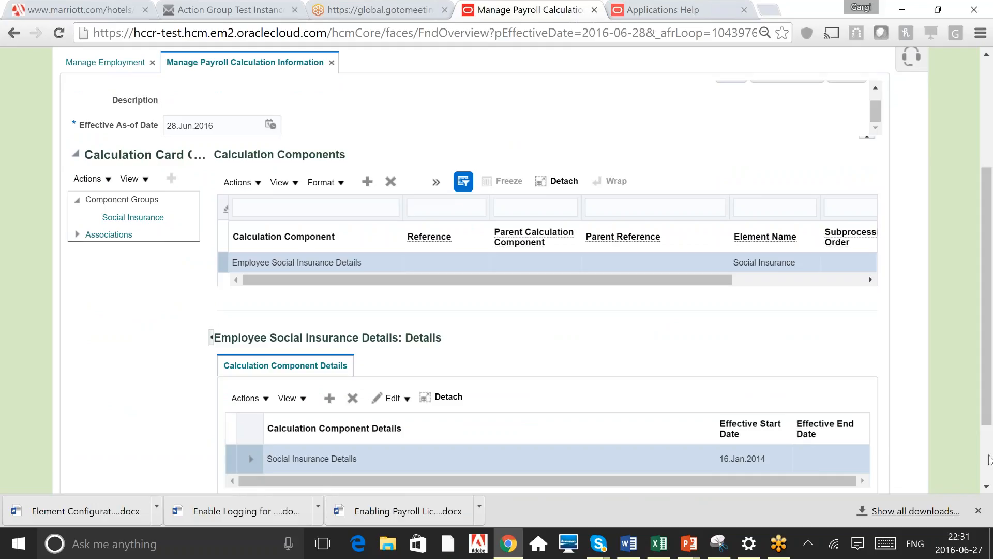
scroll(989, 460, "down", 1)
scroll(989, 459, "down", 2)
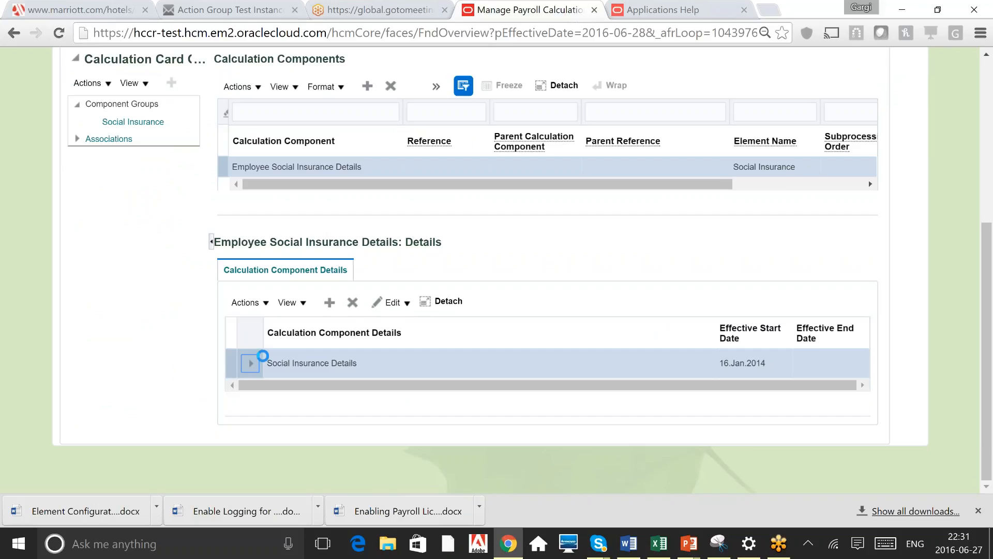
left_click(254, 368)
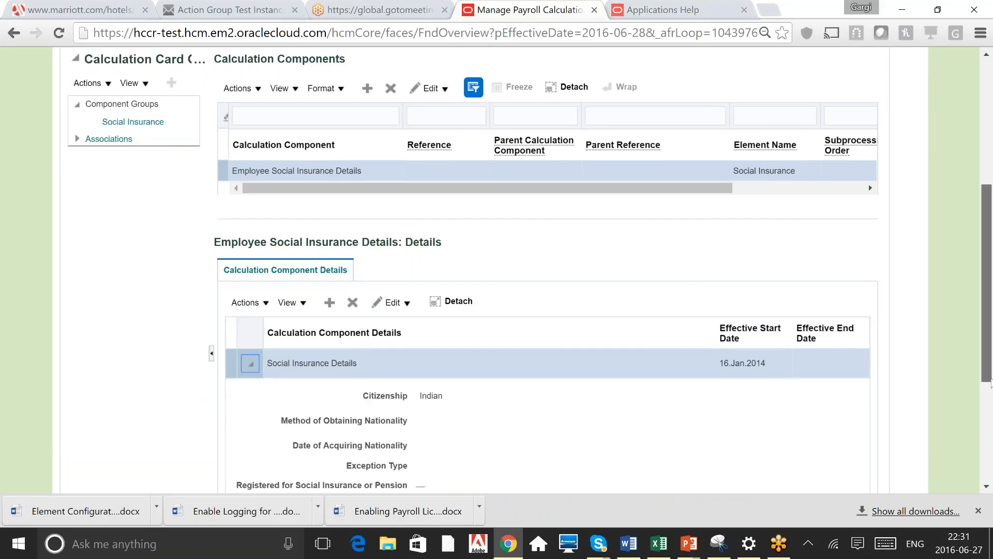
scroll(990, 382, "down", 2)
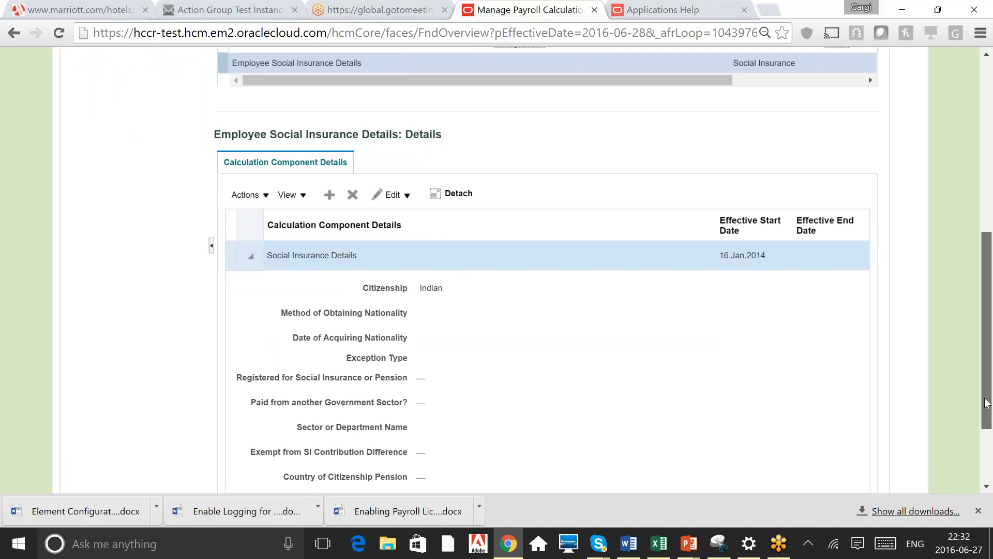
scroll(987, 404, "down", 2)
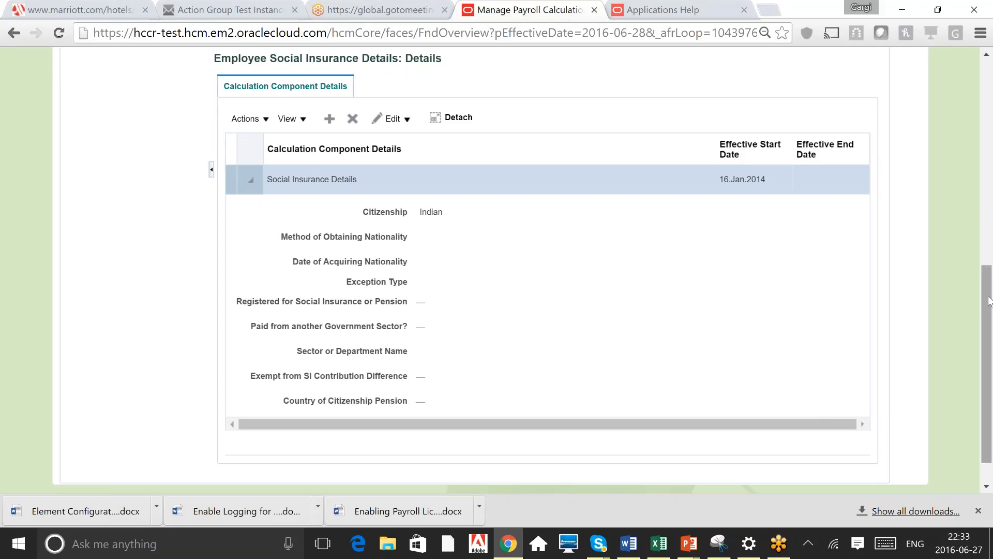
Open the calculation card's associations and select the Commercial Bank of Dubai tax reporting unit row
left_click_drag(989, 301, 992, 135)
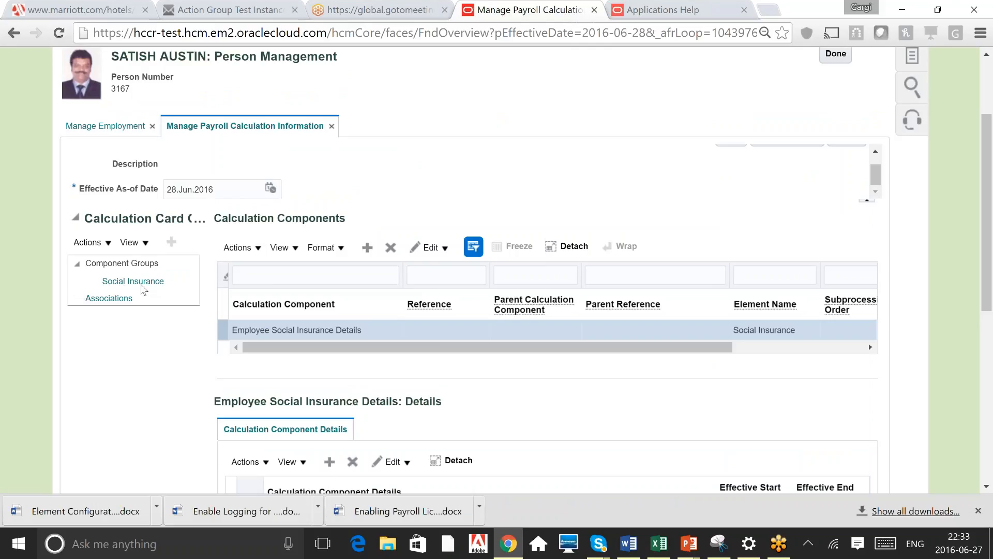
left_click(109, 298)
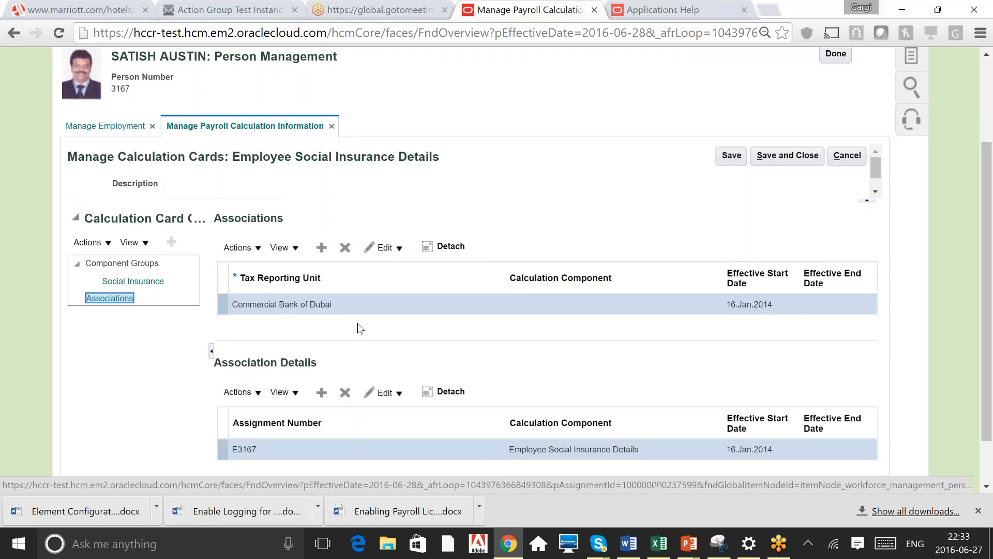
left_click(312, 304)
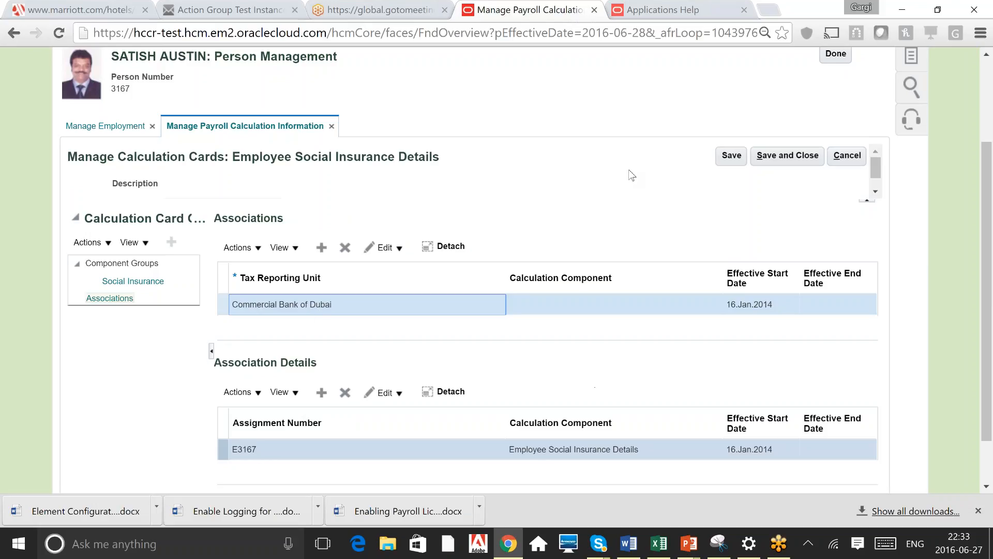
left_click(569, 171)
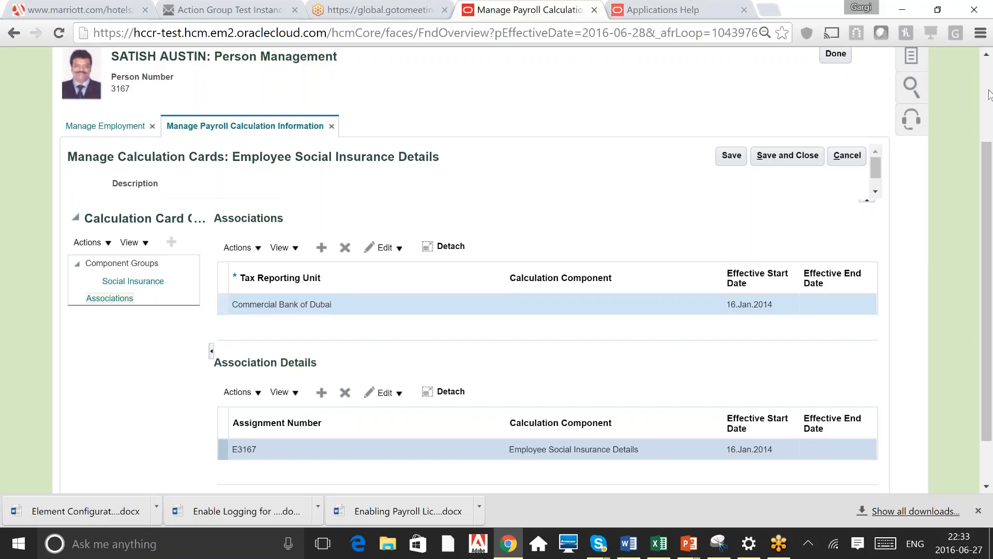
Open the person's personal payment methods
scroll(989, 95, "up", 1)
scroll(361, 216, "up", 1)
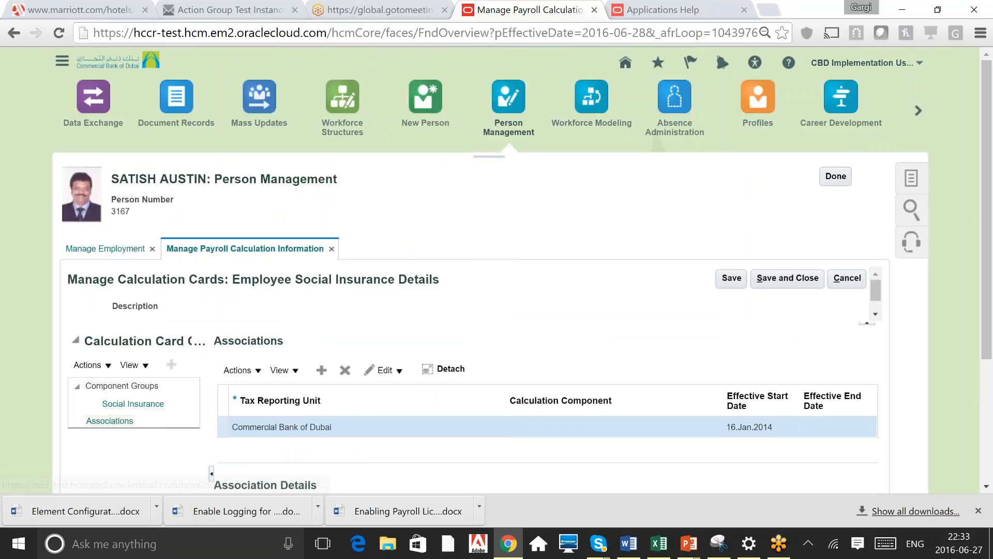
left_click(911, 255)
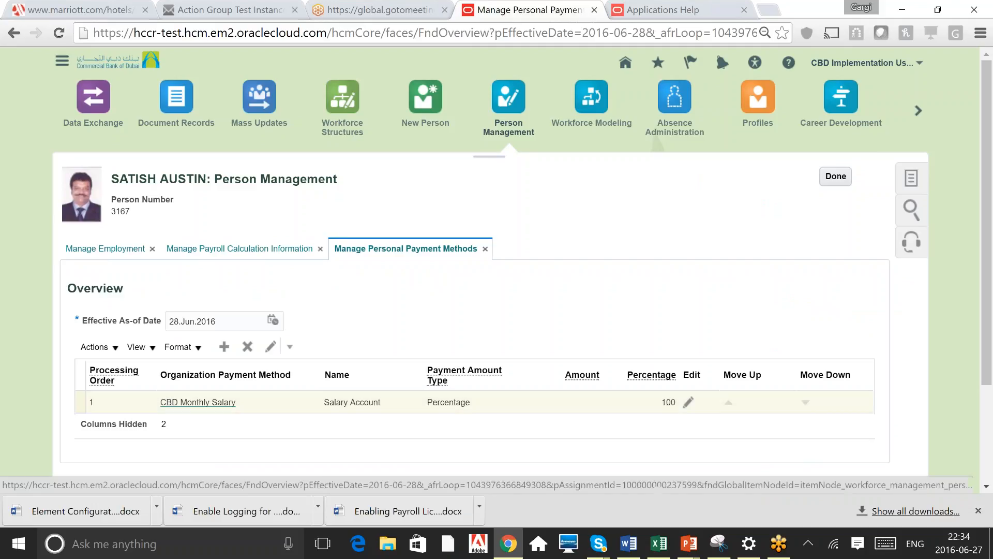
View the CBD Monthly Salary payment method's details and bank accounts, then close the payment methods tab
left_click(219, 406)
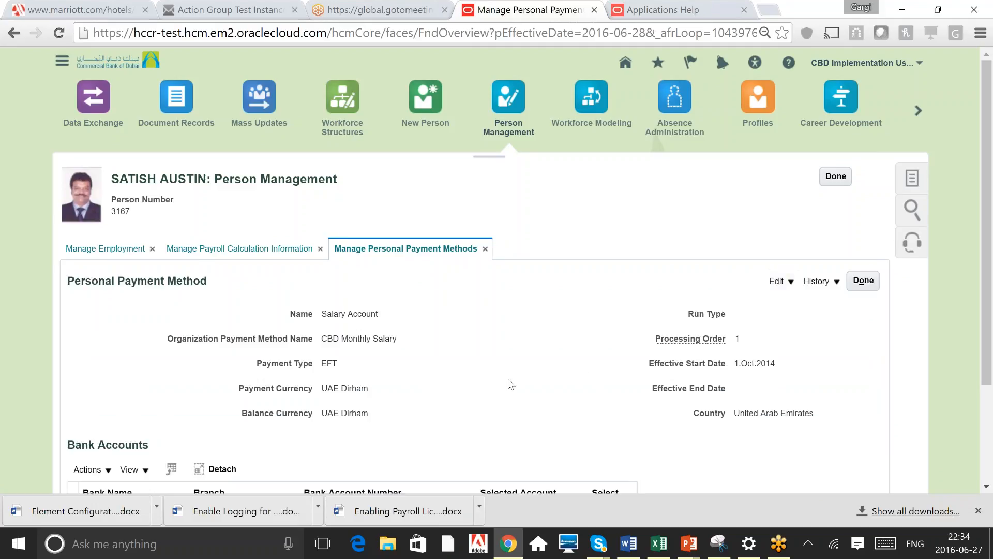
scroll(510, 383, "down", 1)
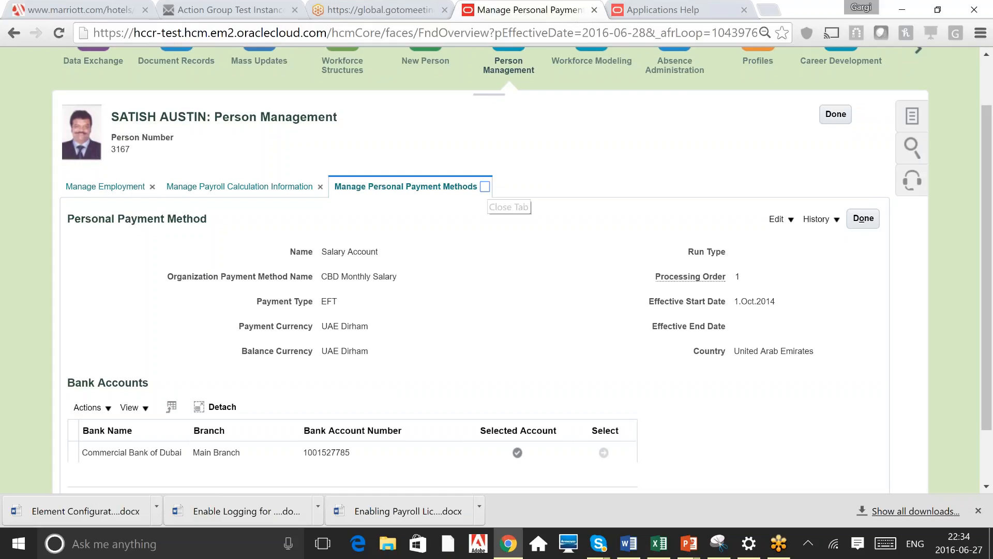
left_click(485, 187)
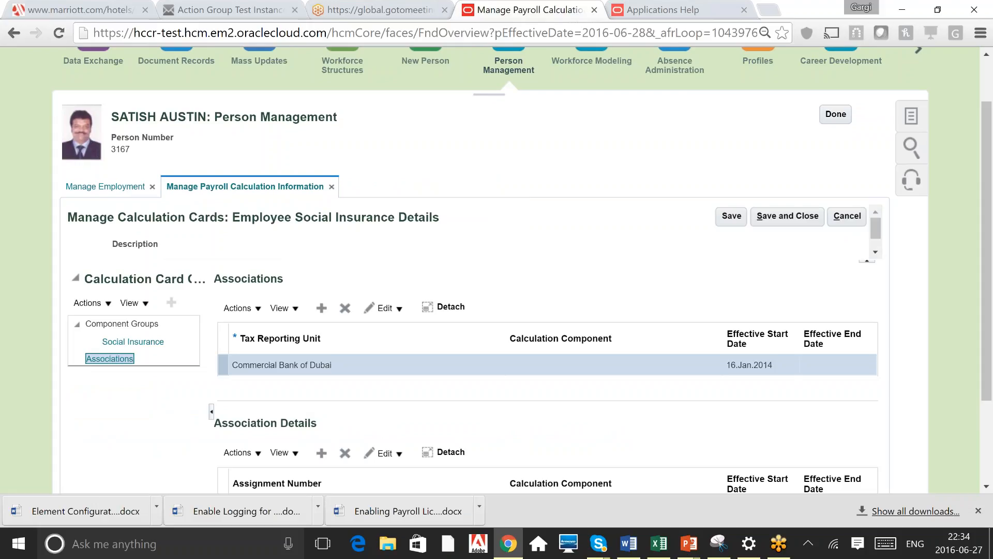
key("alt+Tab")
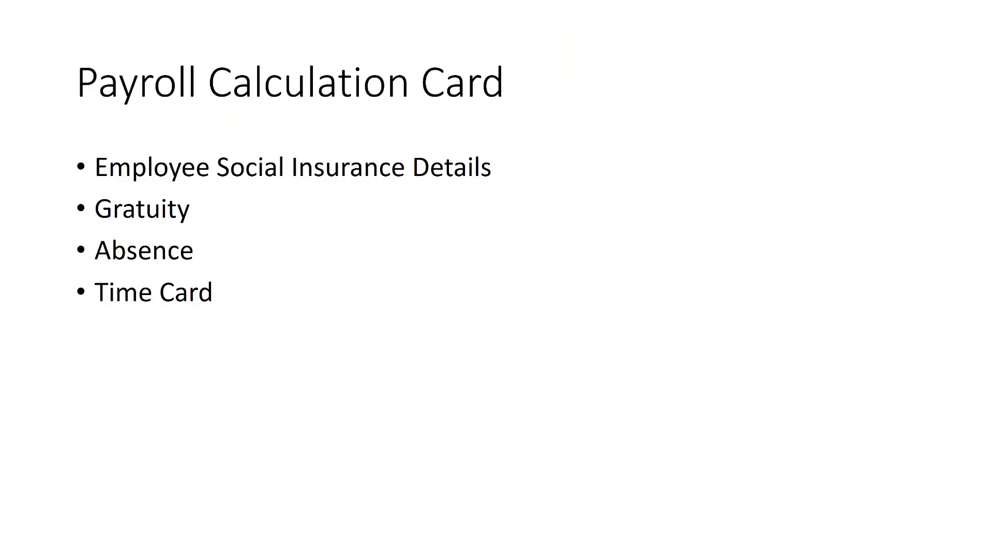
key("alt+Tab")
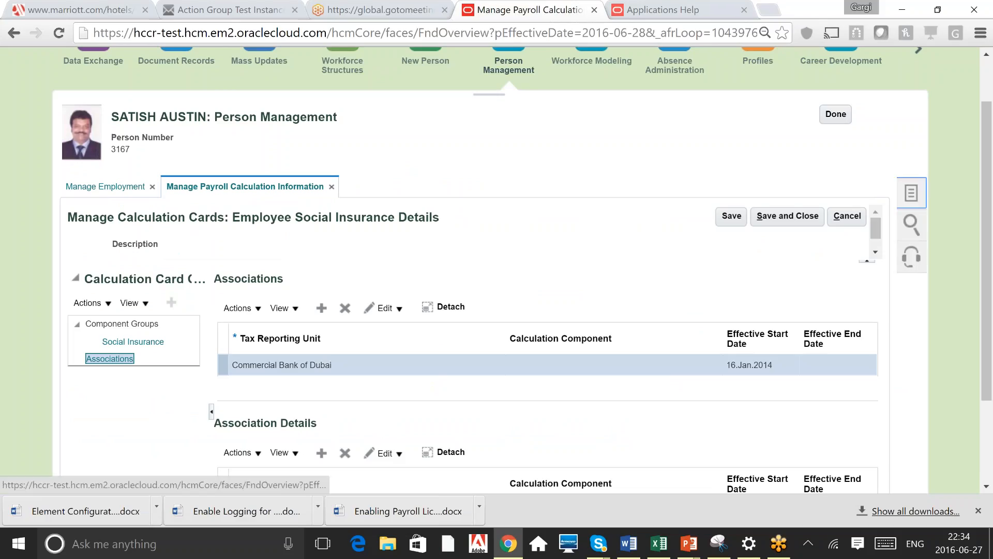
Open the person's payroll relationships and review the payroll details and element duration dates
left_click(912, 116)
left_click(832, 261)
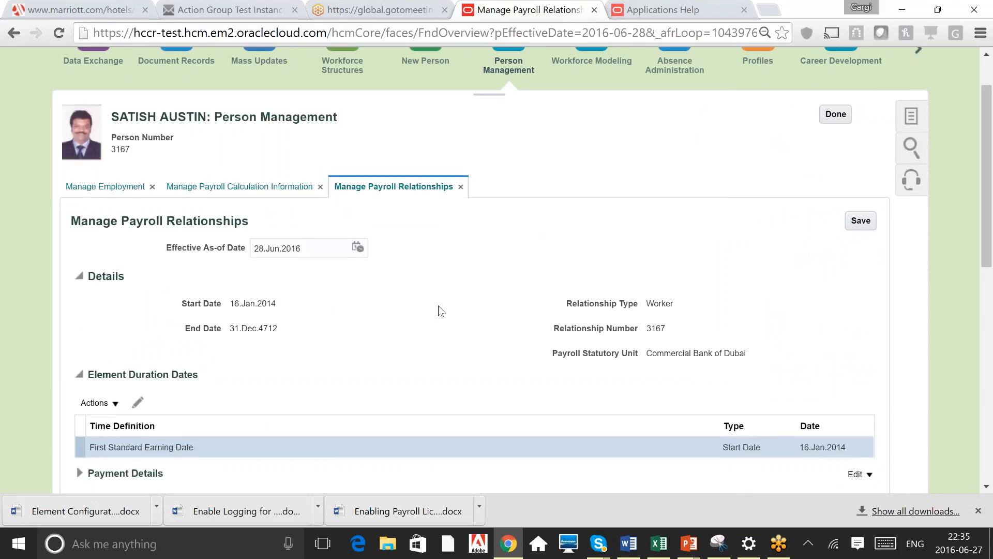
scroll(439, 310, "down", 1)
scroll(439, 310, "down", 5)
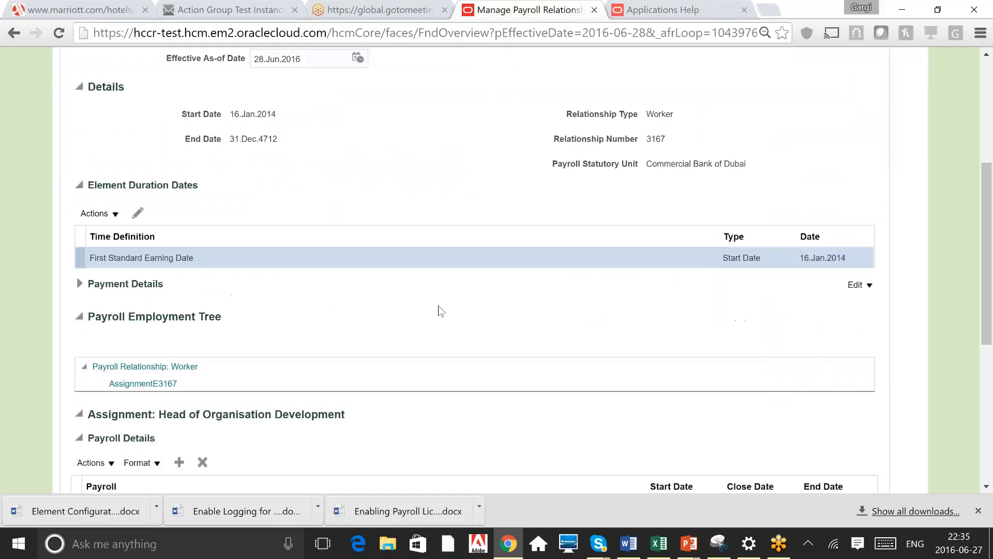
scroll(438, 311, "down", 1)
left_click(132, 357)
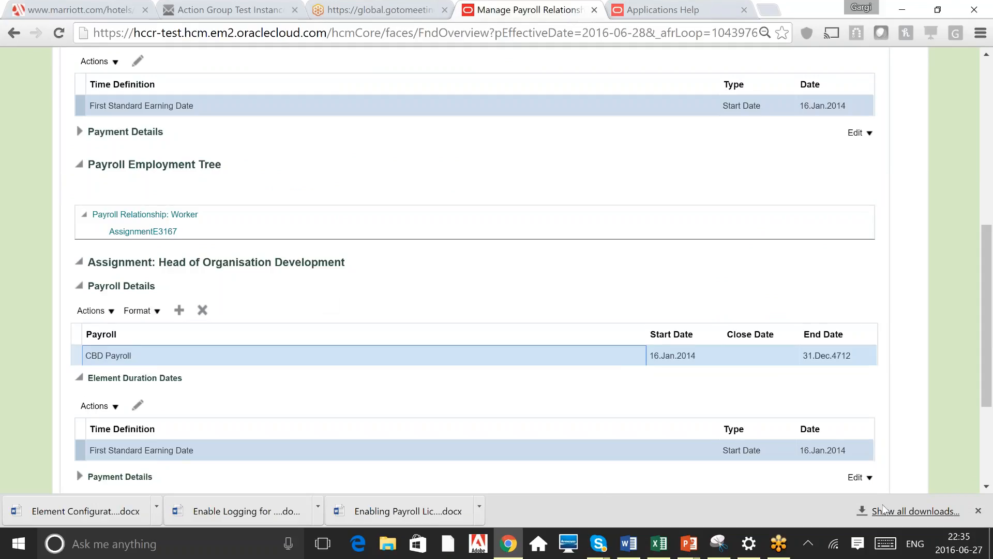
left_click(988, 453)
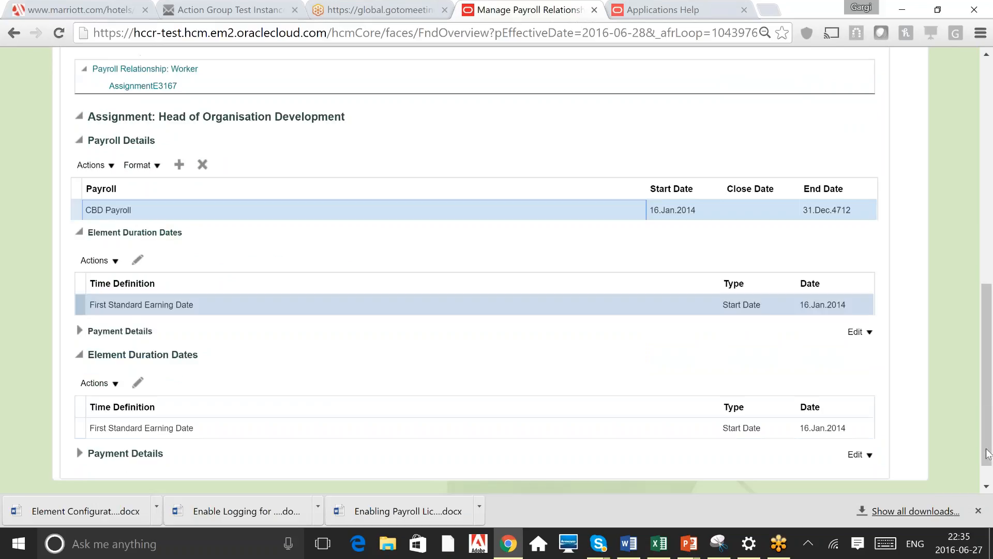
scroll(972, 303, "up", 7)
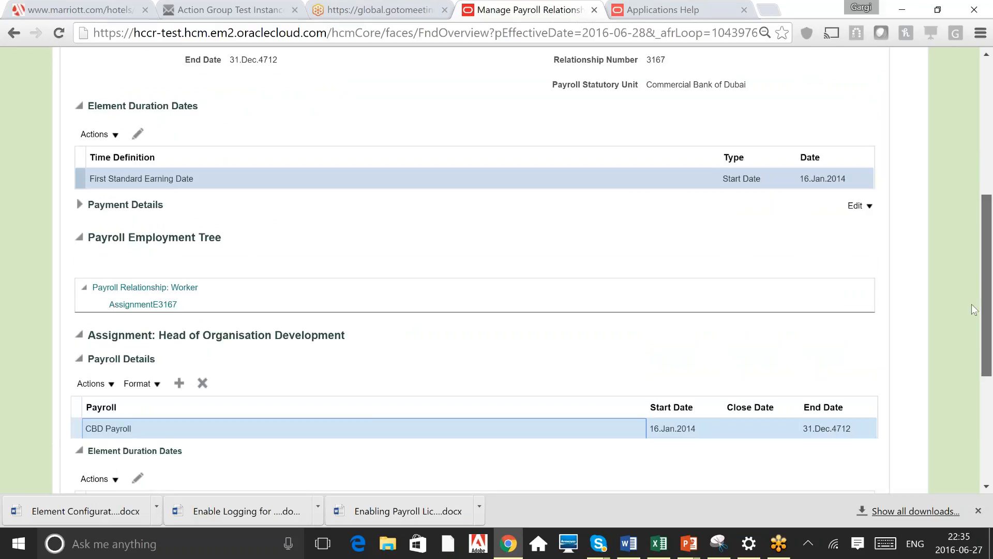
scroll(963, 269, "up", 1)
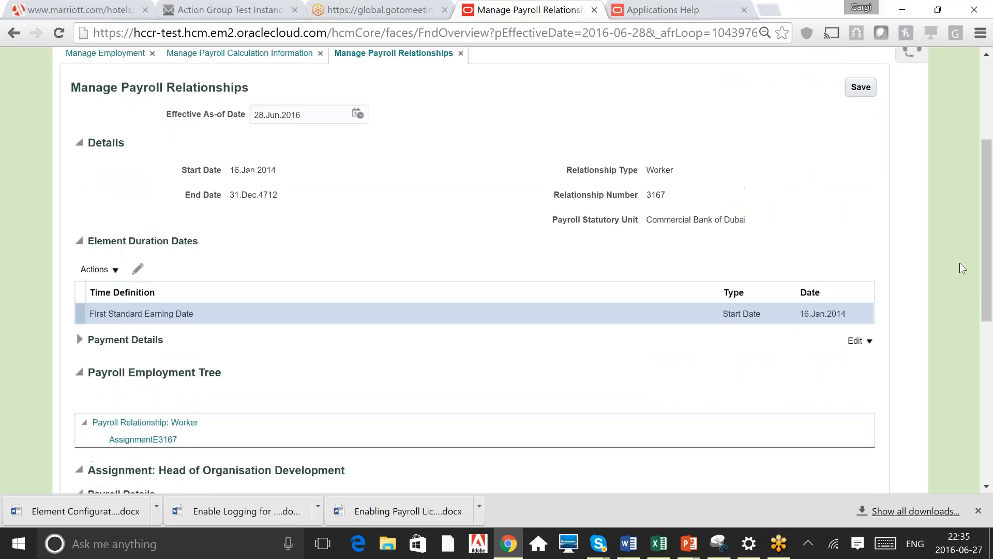
left_click(988, 107)
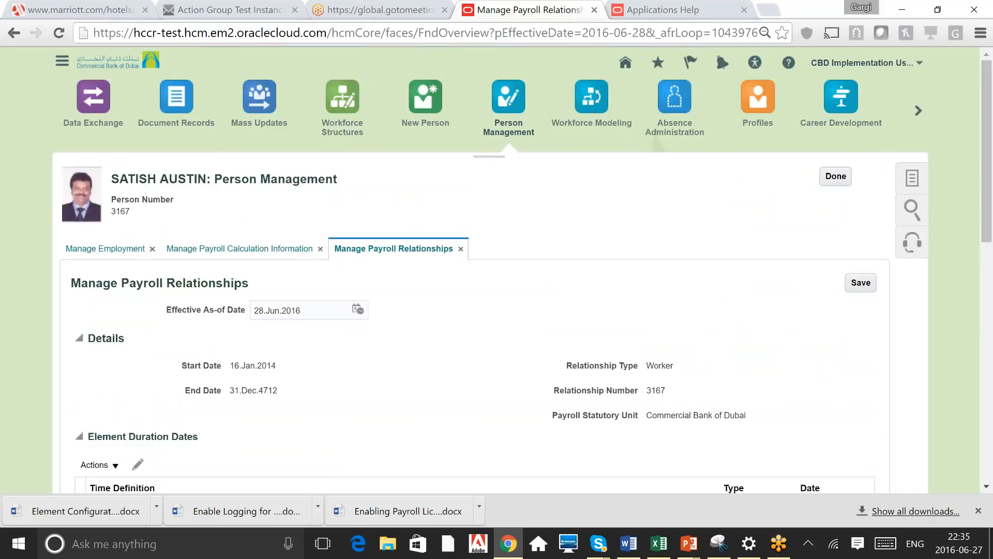
Open the person's element entries
left_click(912, 178)
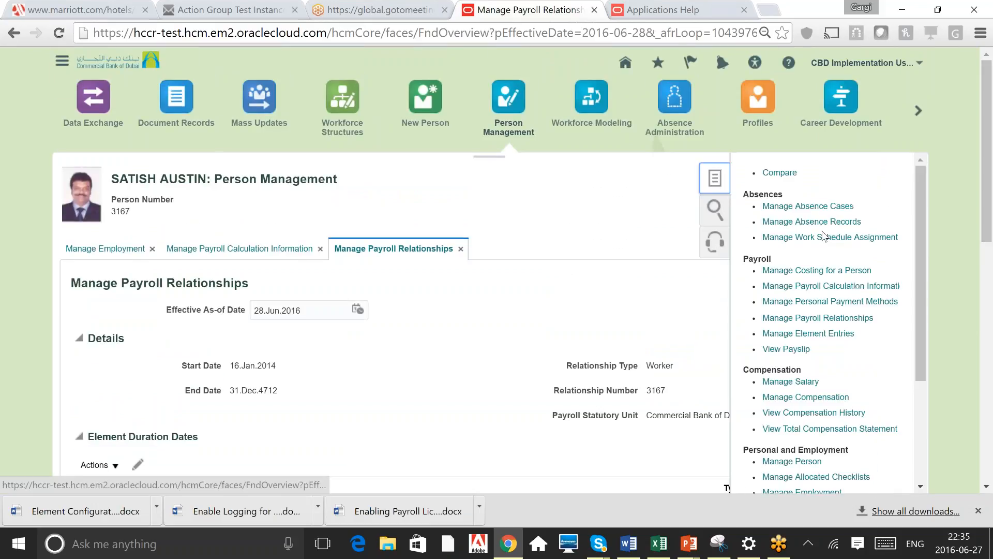
left_click(822, 336)
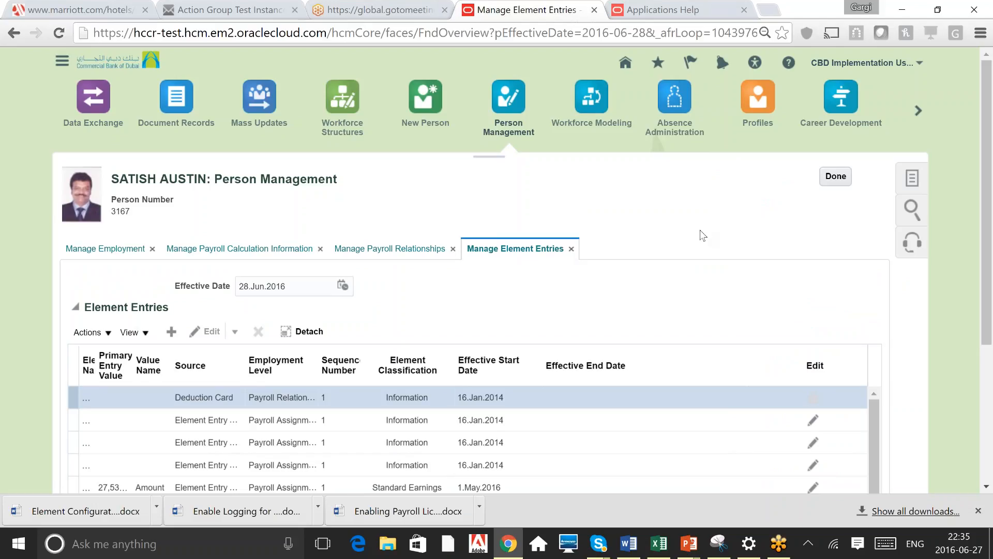
left_click(989, 488)
scroll(859, 454, "down", 2)
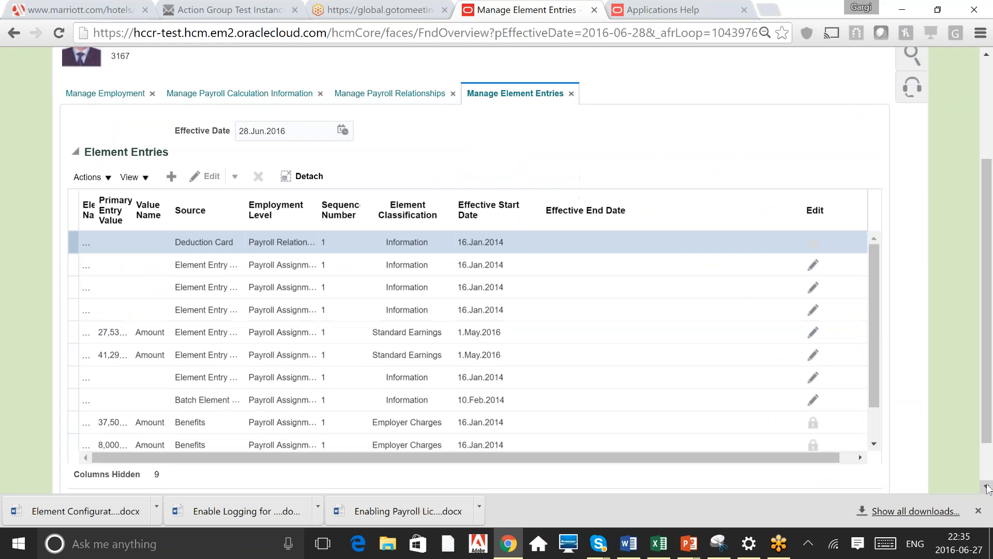
key("alt+Tab")
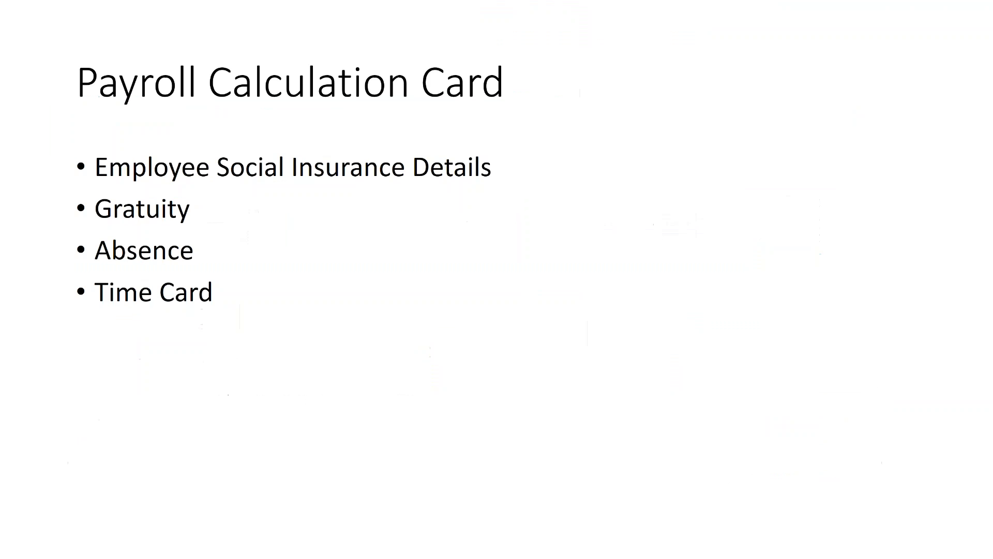
key("Right")
key("Left")
key("Right")
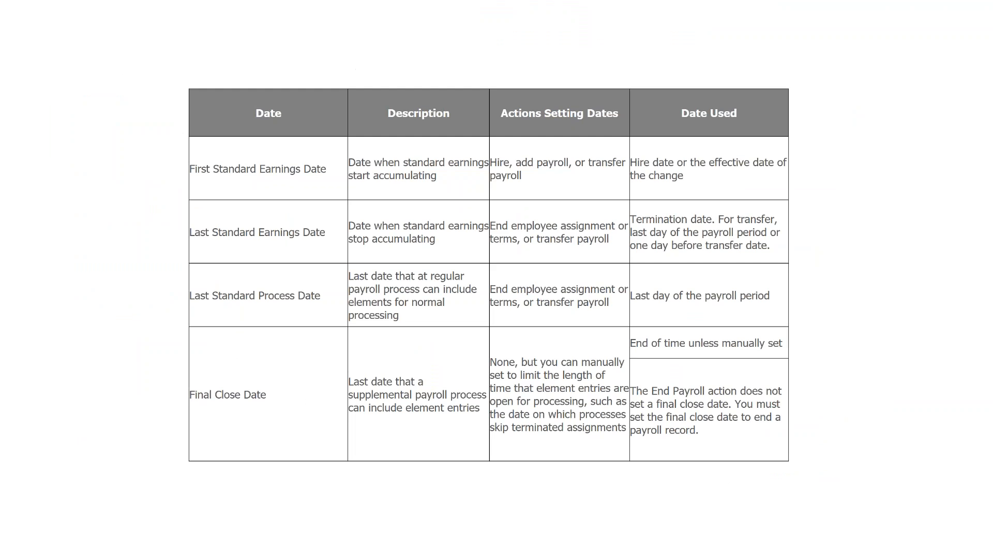
key("Right")
key("Right")
key("Right")
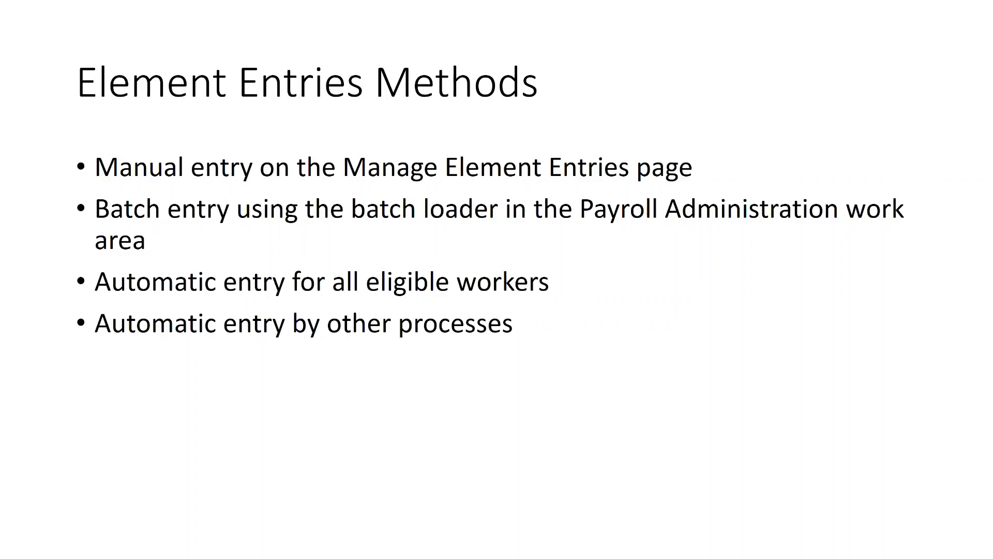
key("alt+Tab")
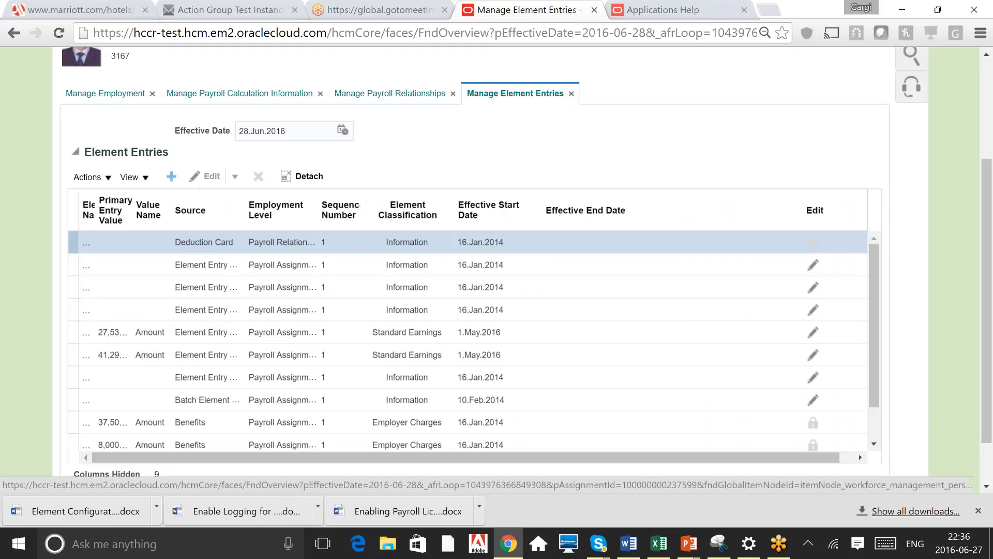
Start adding a new element entry
left_click(171, 176)
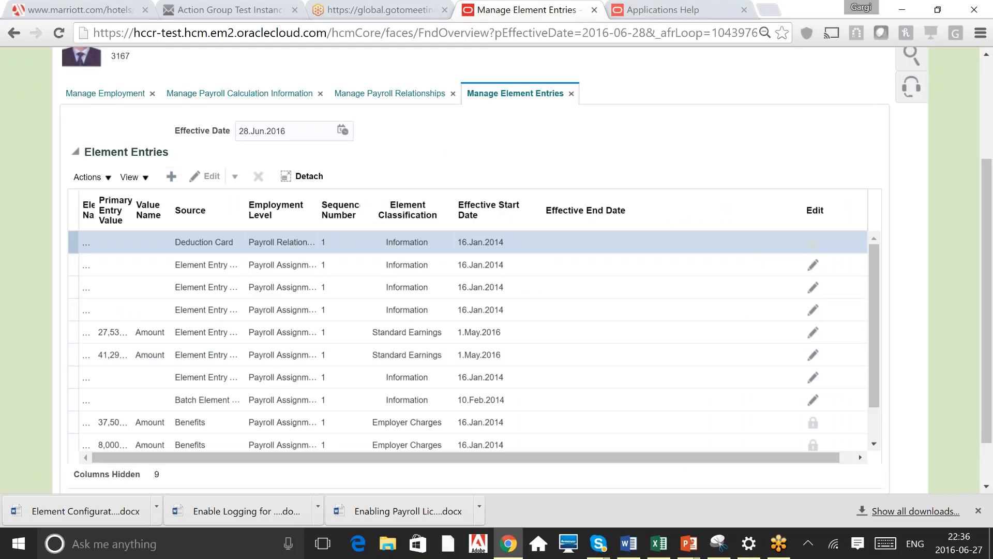
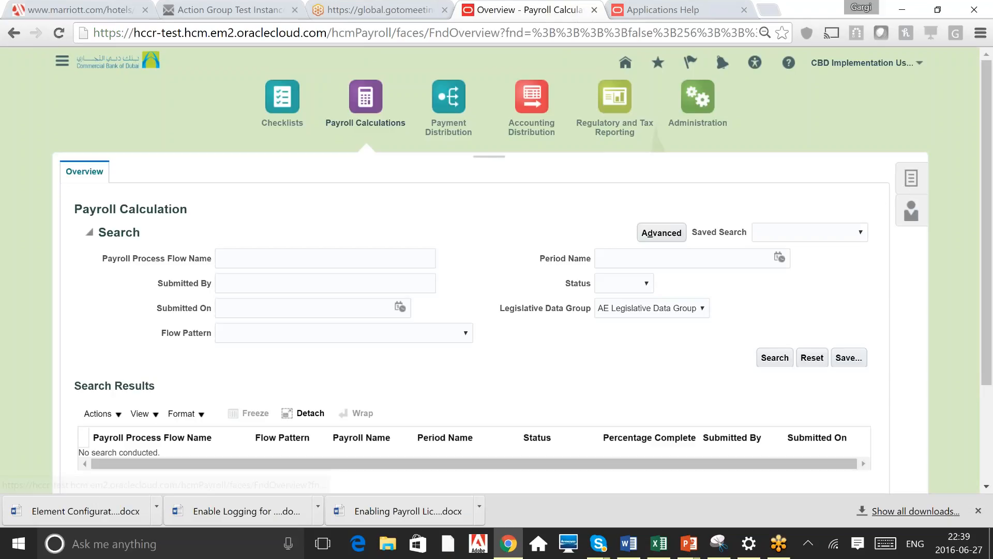
Open the Manage Elements task from the payroll calculation tasks
left_click(911, 178)
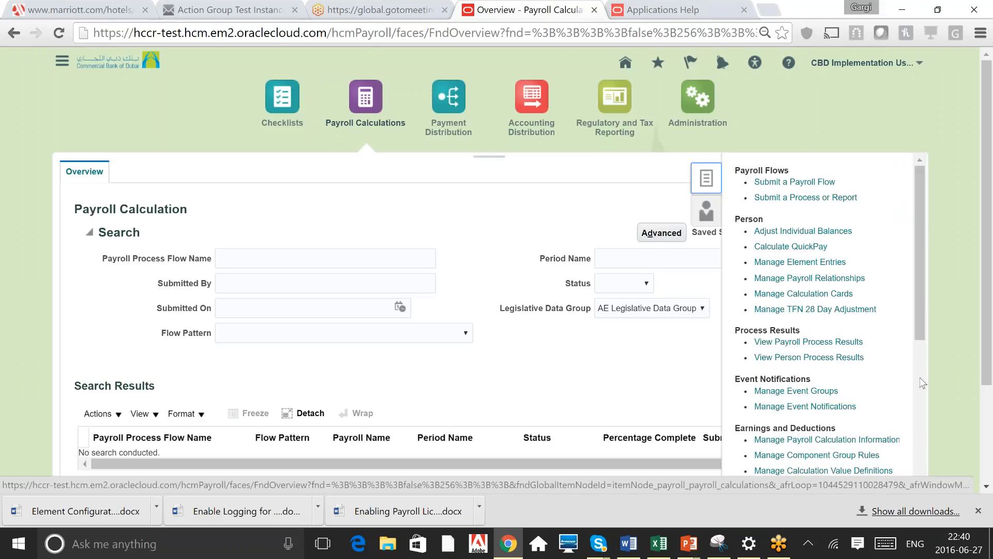
left_click(920, 380)
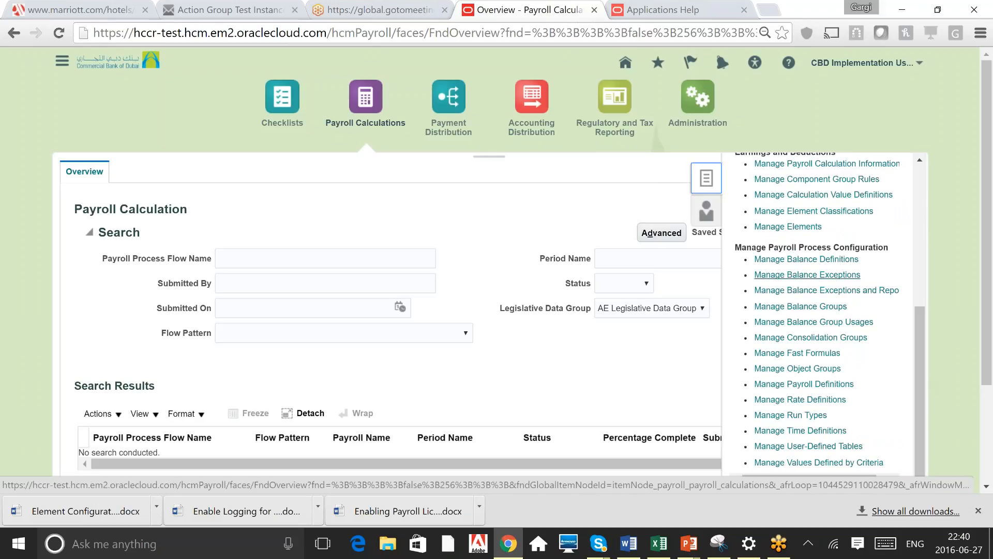
left_click(790, 228)
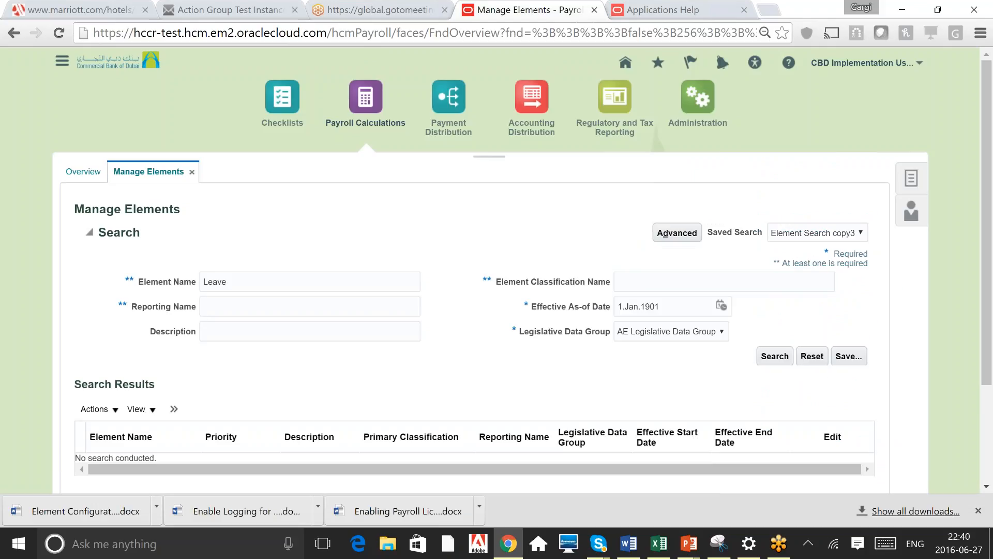
Search for elements named Basic
double_click(216, 282)
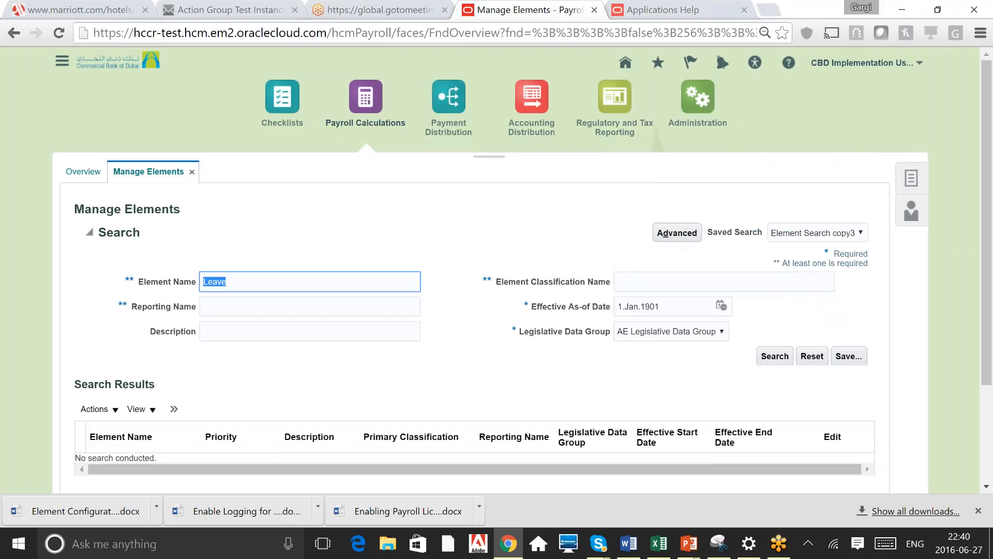
key("BackSpace")
type("Basic")
key("Return")
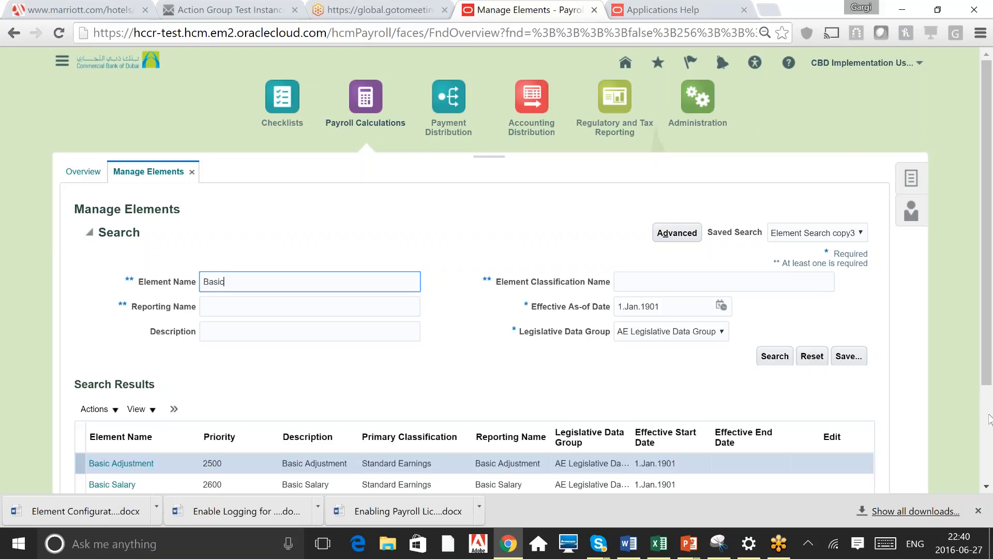
Open the Basic Salary element from the search results
left_click(989, 415)
left_click(176, 286)
left_click(173, 277)
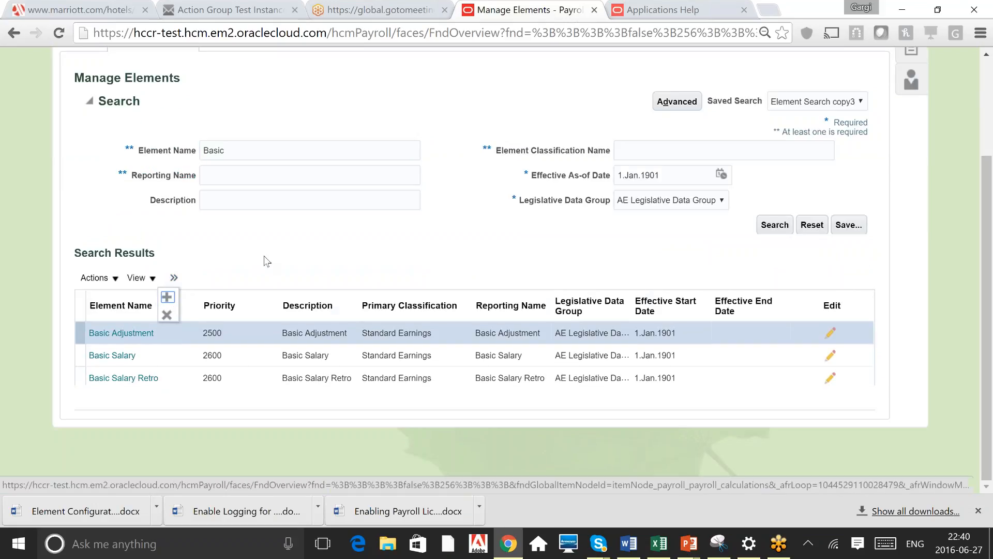
left_click(112, 355)
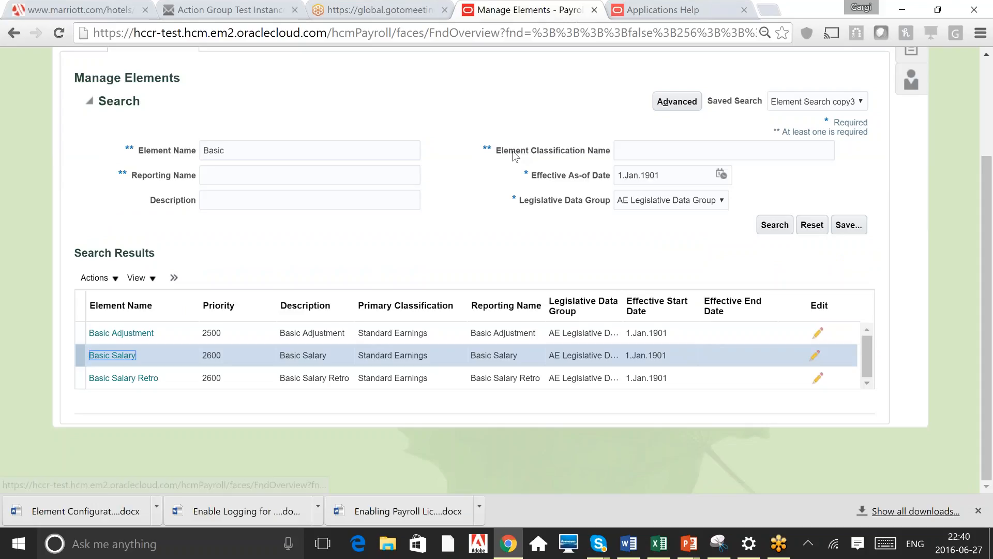
left_click(111, 355)
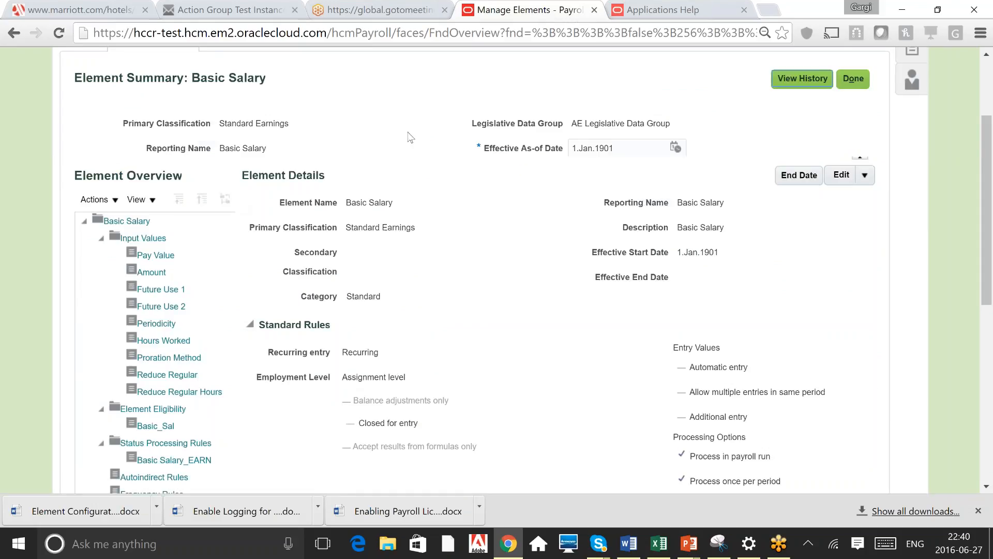
Examine the Basic Salary element's name, reporting name and primary classification in its element details
left_click(988, 70)
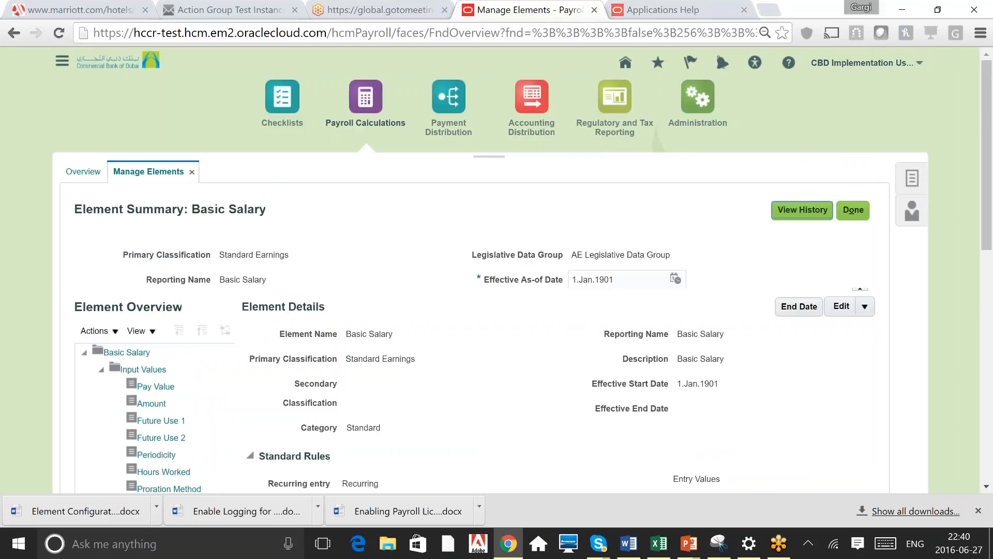
left_click(127, 351)
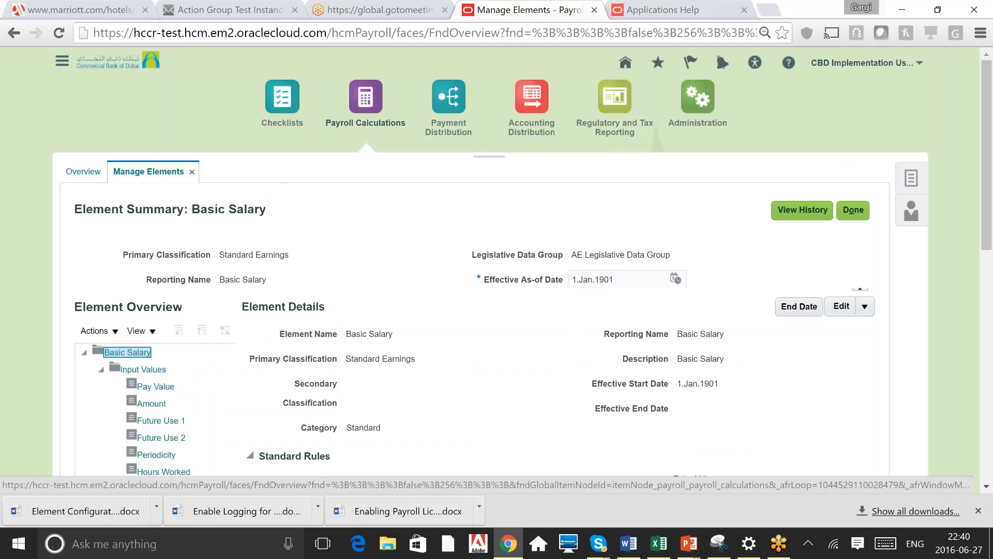
left_click_drag(346, 334, 396, 335)
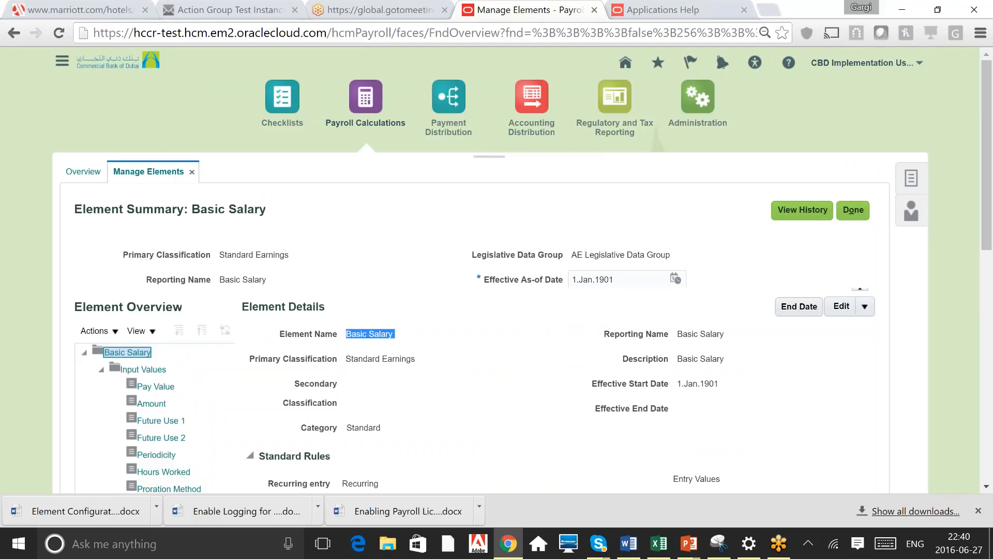
left_click(385, 350)
scroll(386, 350, "down", 3)
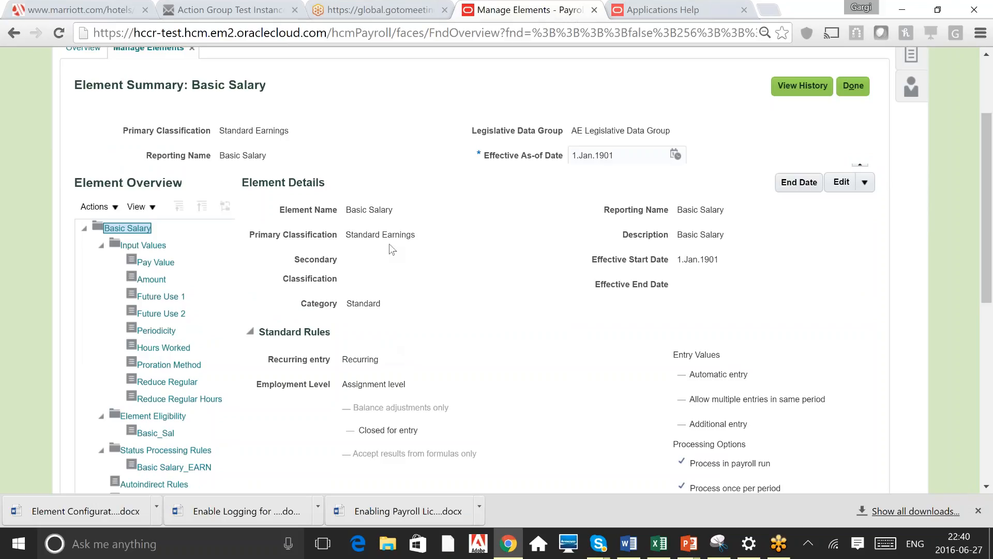
triple_click(686, 207)
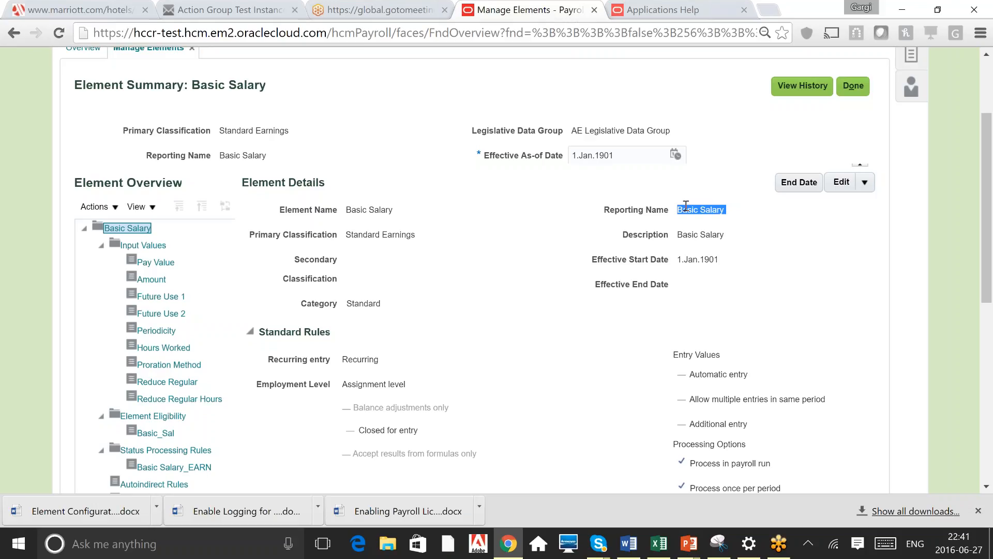
left_click(359, 239)
triple_click(360, 237)
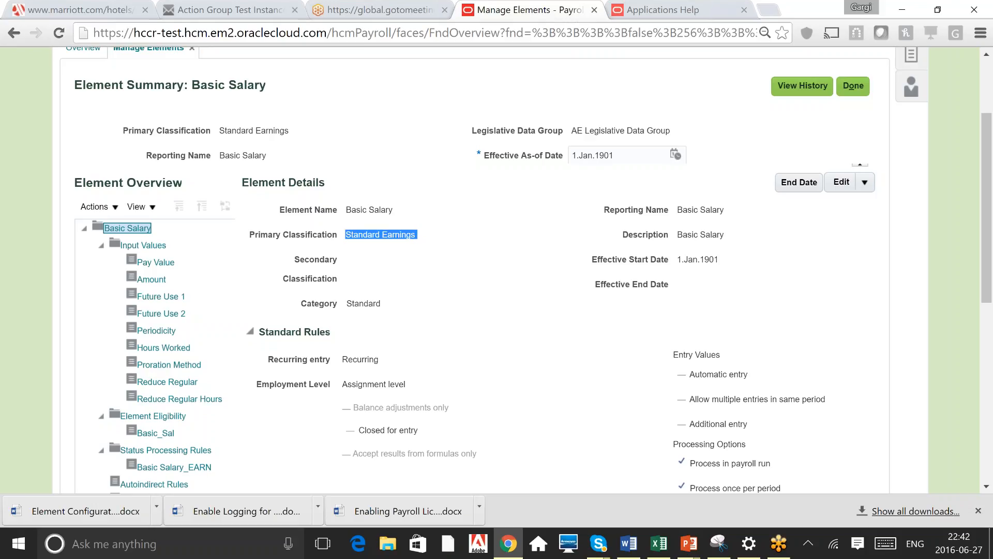
left_click(416, 235)
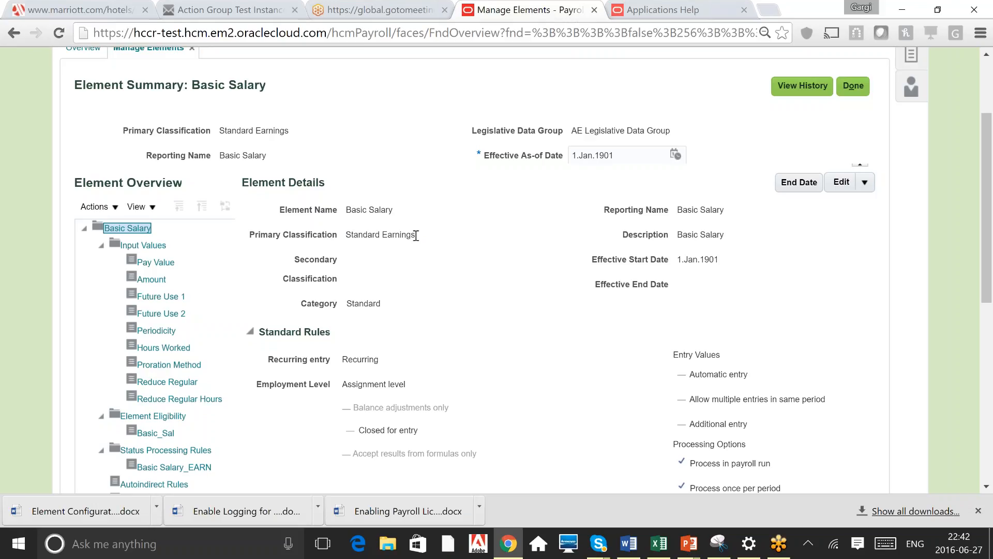
left_click_drag(416, 236, 344, 236)
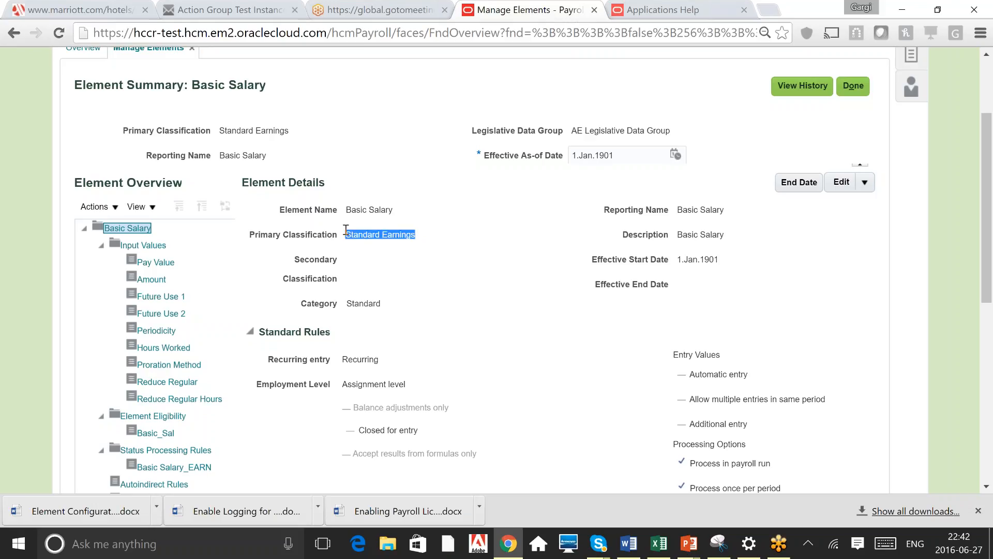
left_click(451, 197)
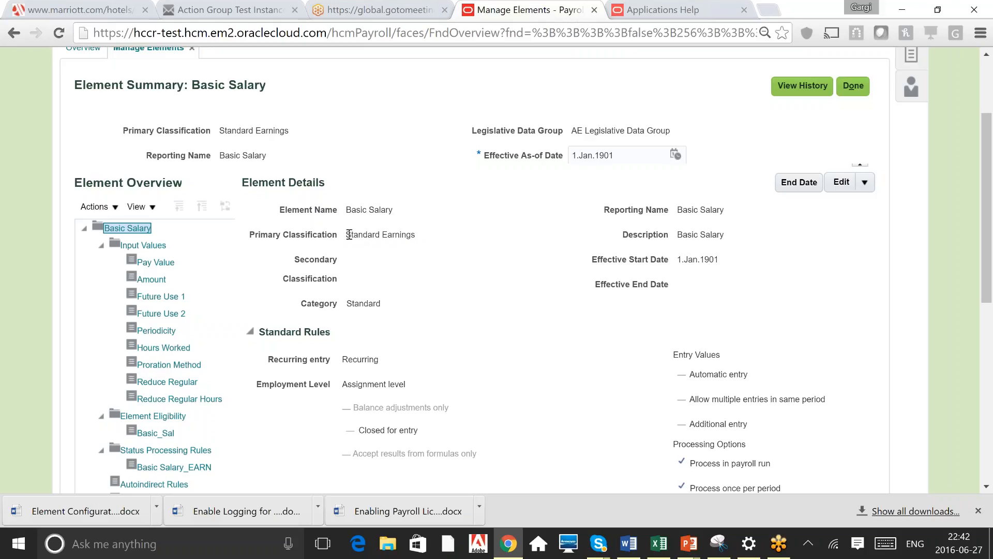
left_click_drag(349, 234, 415, 237)
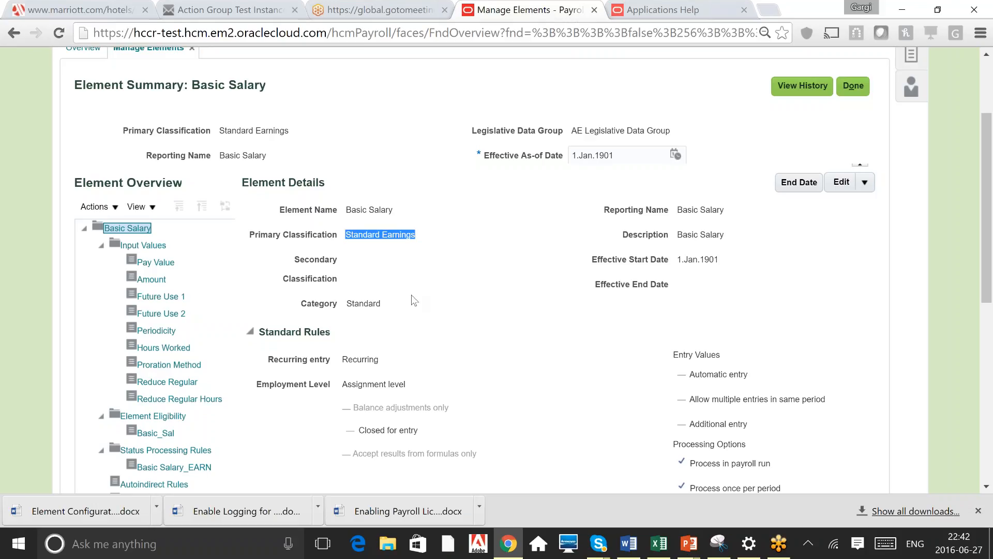
left_click(410, 317)
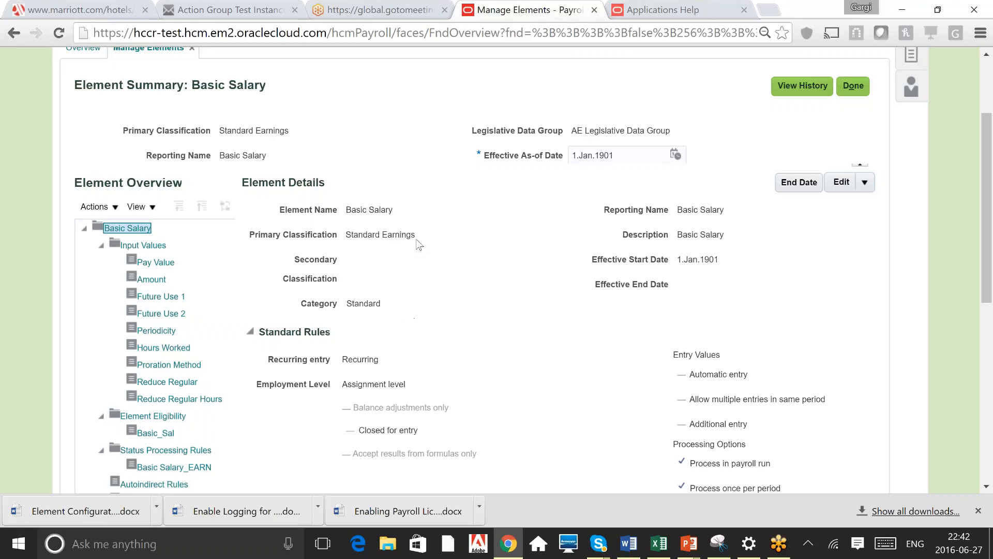
Examine the element's category, classification and standard rules further down the summary
left_click_drag(418, 243, 338, 227)
left_click(472, 284)
double_click(371, 303)
left_click(405, 297)
left_click_drag(404, 296, 345, 302)
left_click(744, 265)
scroll(744, 265, "down", 1)
scroll(744, 265, "down", 3)
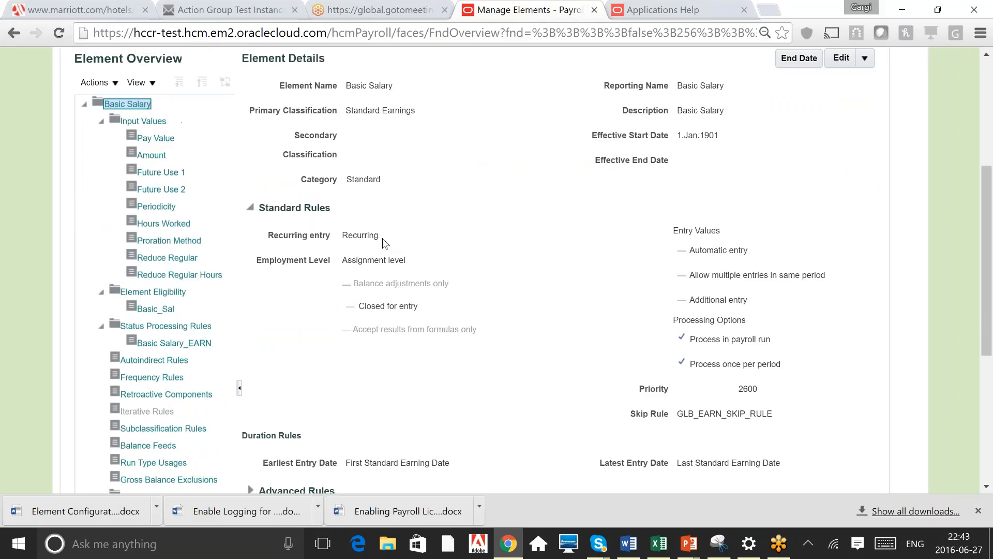
Review the recurring entry and employment level standard rules and the retroactive processing settings
double_click(382, 237)
left_click(457, 252)
scroll(506, 265, "down", 2)
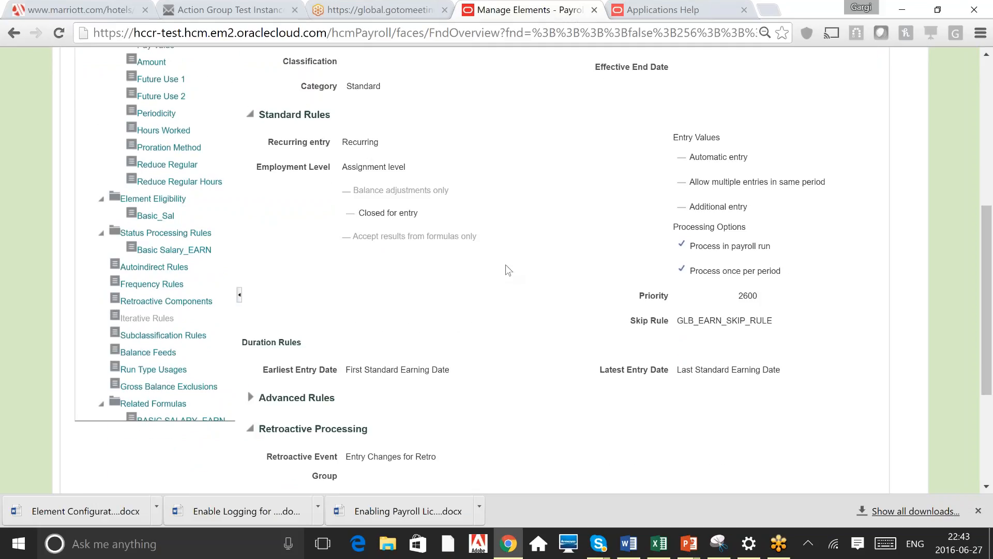
scroll(506, 266, "down", 1)
scroll(506, 265, "down", 2)
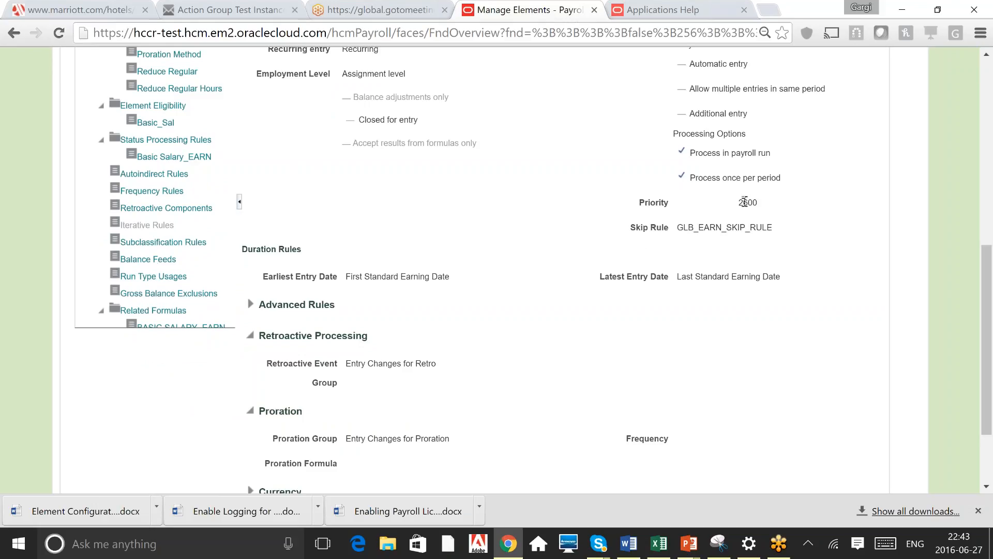
Compare the earliest entry date rule with the standard earnings dates reference table in another window
triple_click(411, 277)
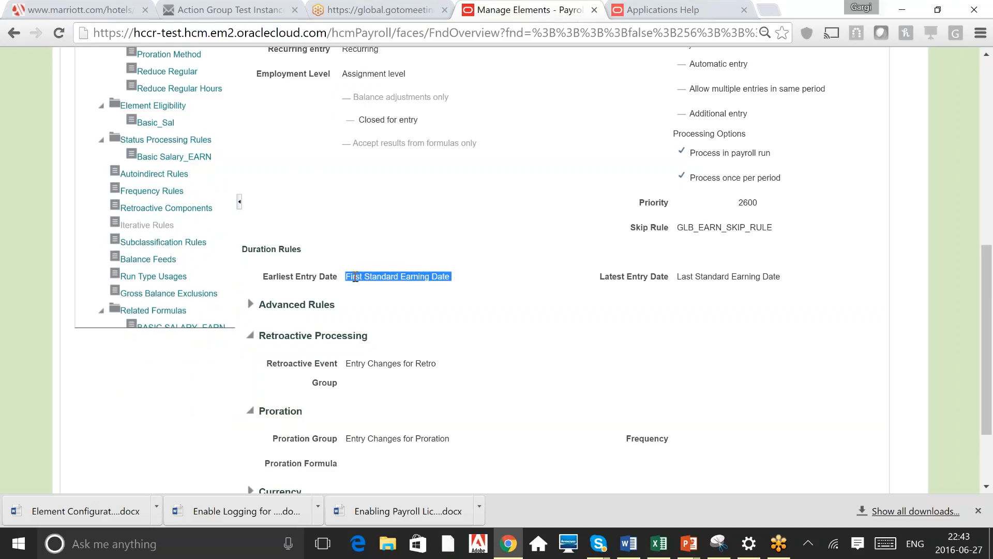
left_click(420, 276)
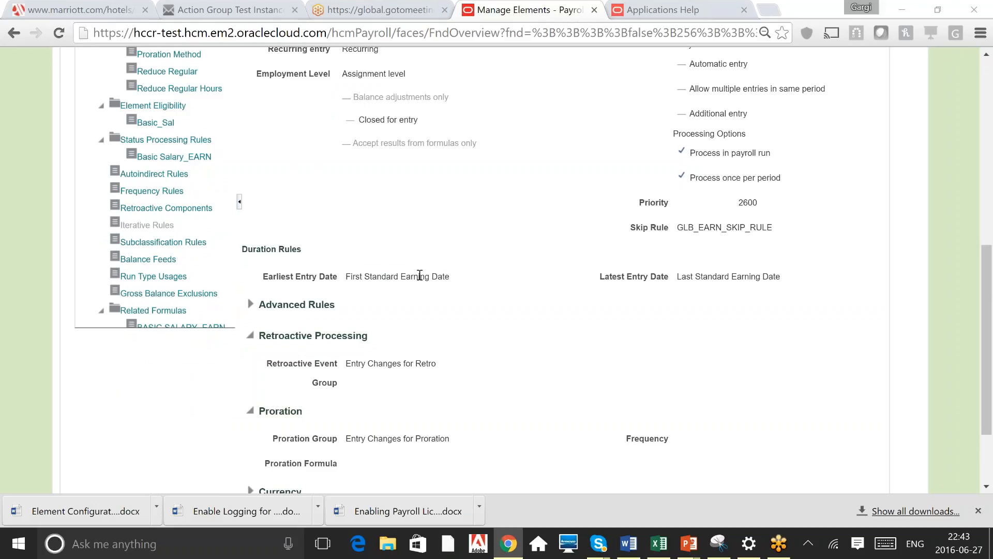
key("alt+Tab")
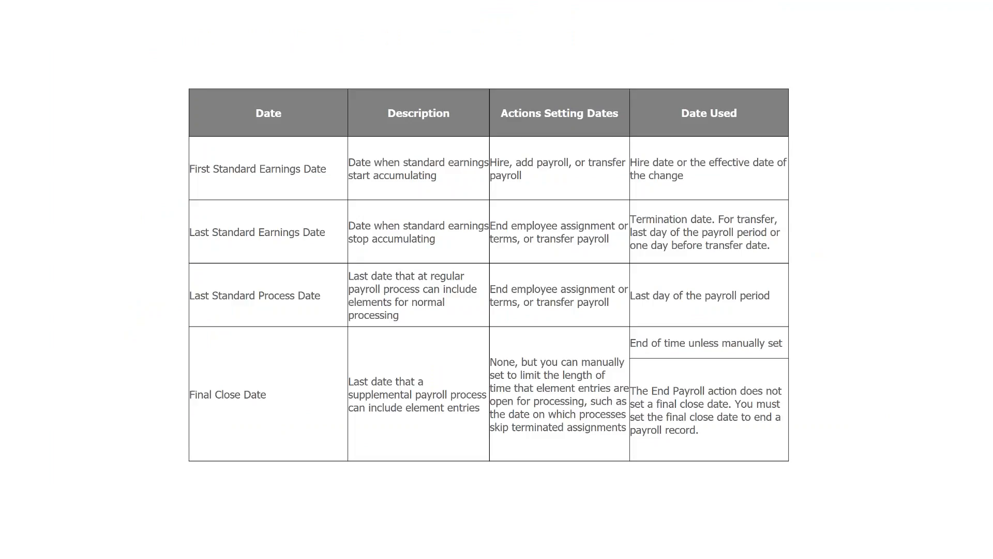
key("alt+Tab")
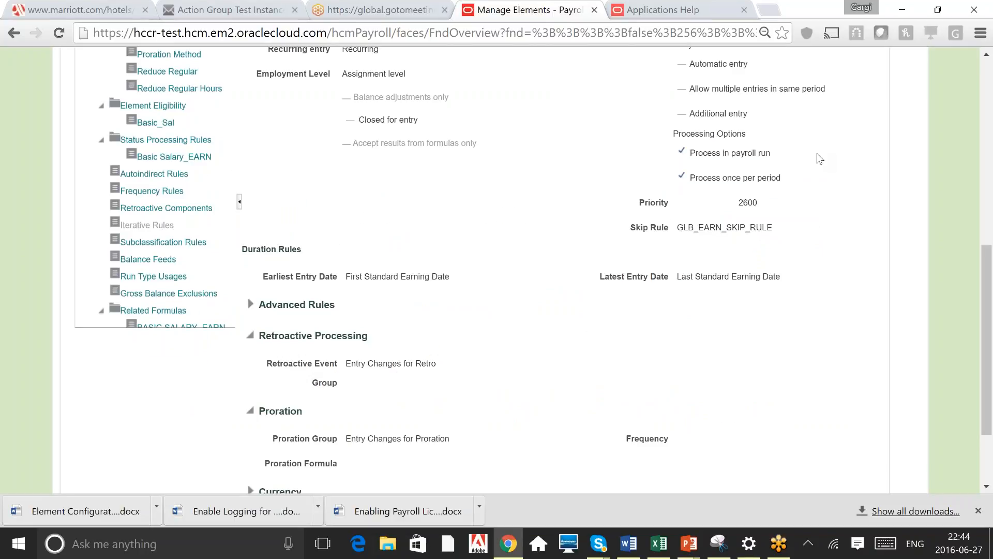
Review the element's entry value options under the standard rules
scroll(819, 158, "up", 2)
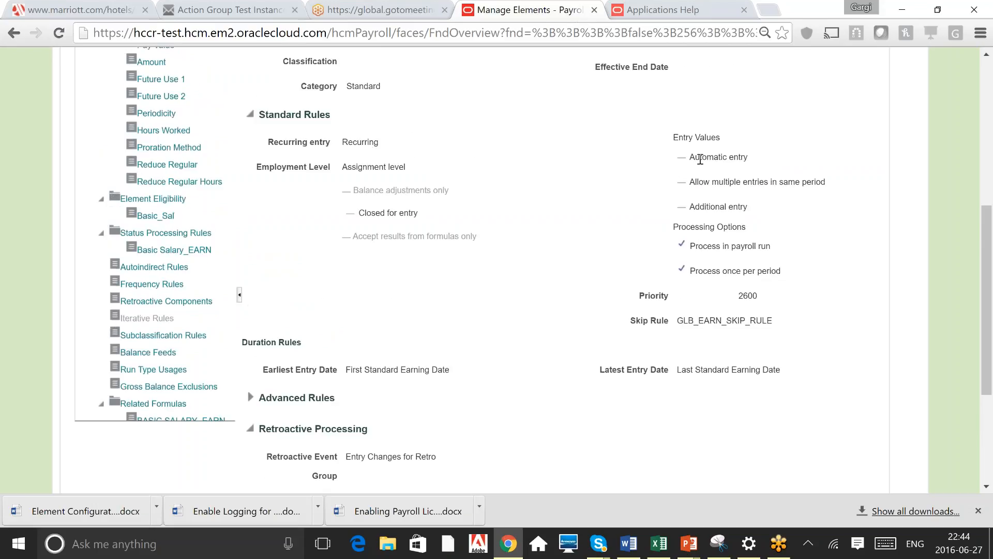
triple_click(700, 160)
left_click(729, 173)
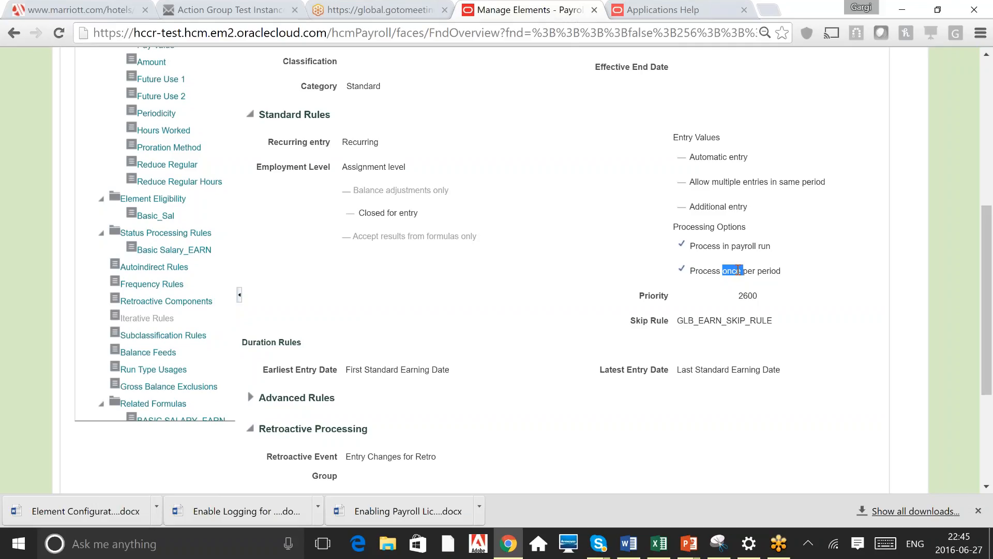
Review the element's processing options, priority, category and skip rule in the standard rules
left_click(708, 268)
double_click(656, 299)
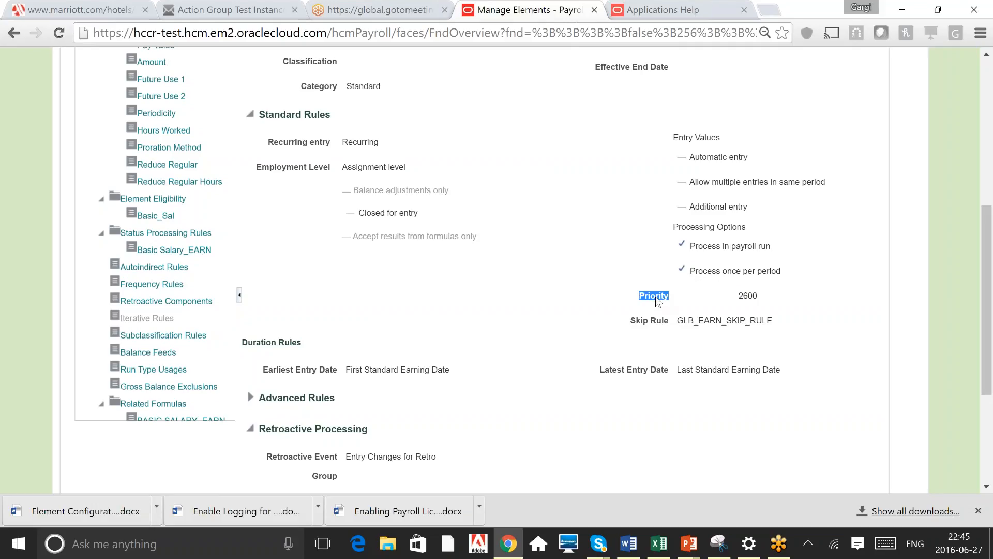
double_click(748, 296)
double_click(363, 86)
left_click(363, 86)
double_click(755, 295)
double_click(717, 321)
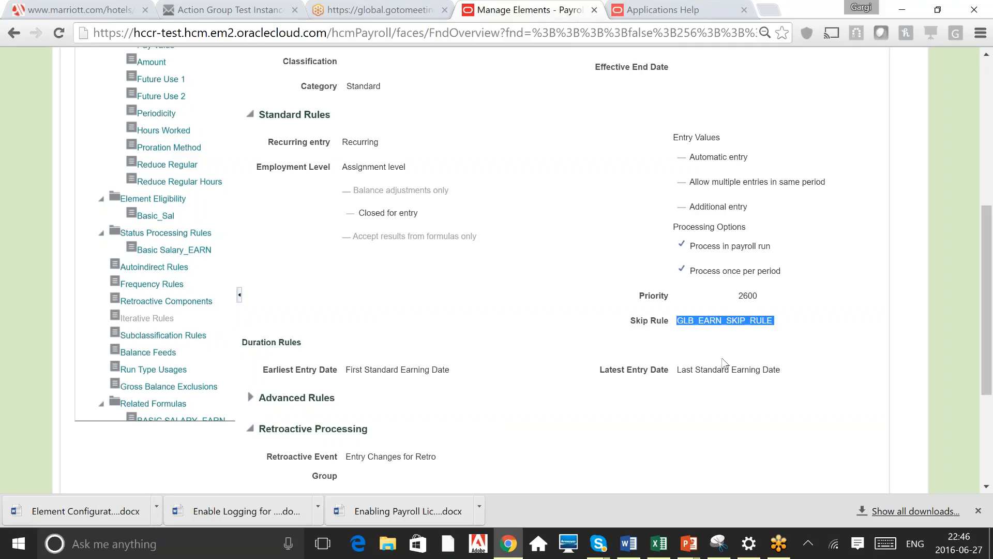
left_click(724, 362)
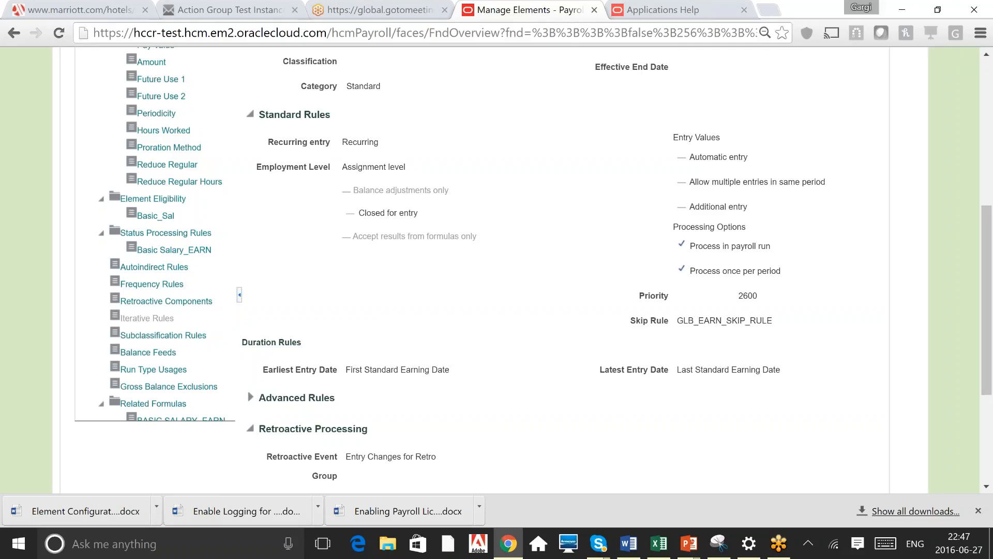
Review the duration rules for the earliest and latest entry dates
left_click_drag(302, 342, 242, 343)
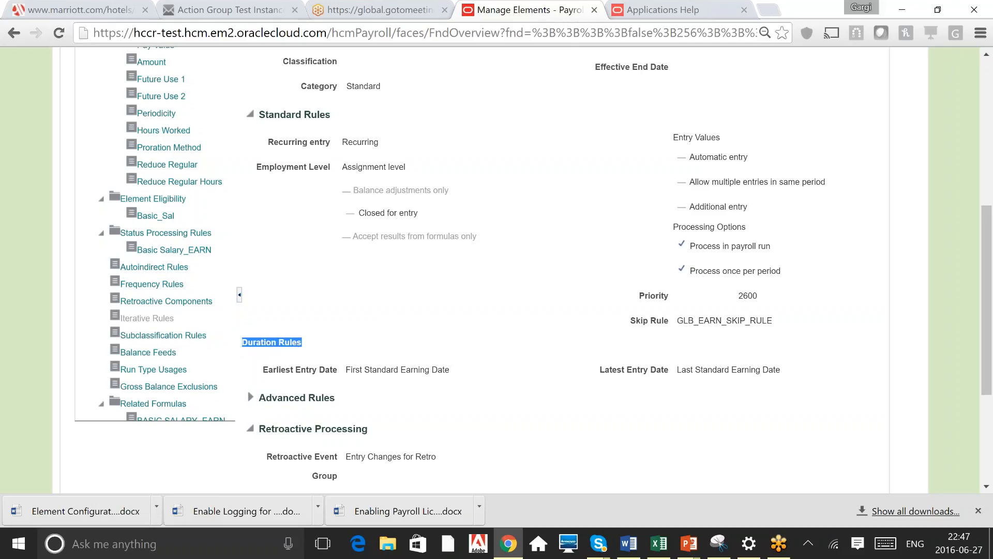
left_click(288, 373)
triple_click(288, 374)
triple_click(650, 372)
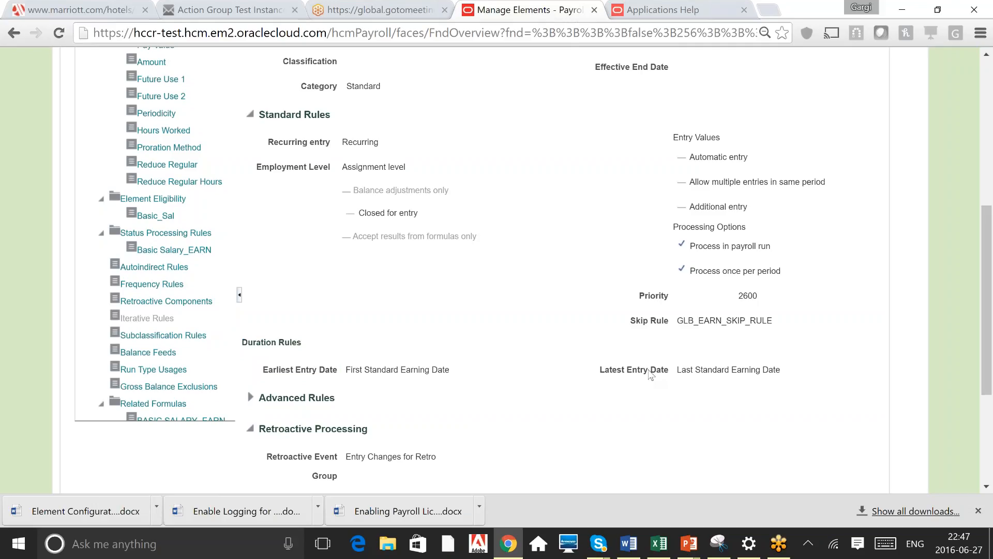
triple_click(393, 369)
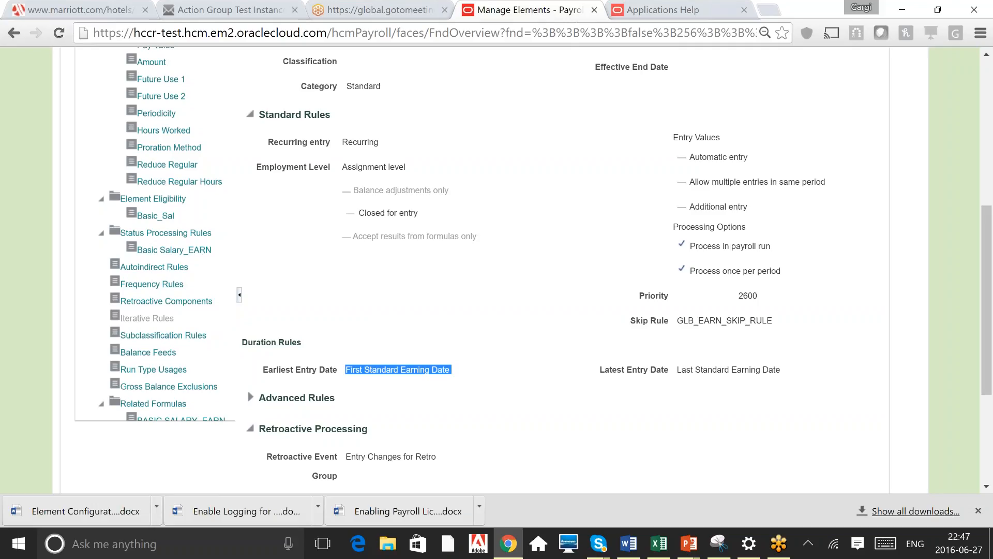
Review the retroactive processing event and the proration group settings further down the summary
scroll(496, 269, "down", 2)
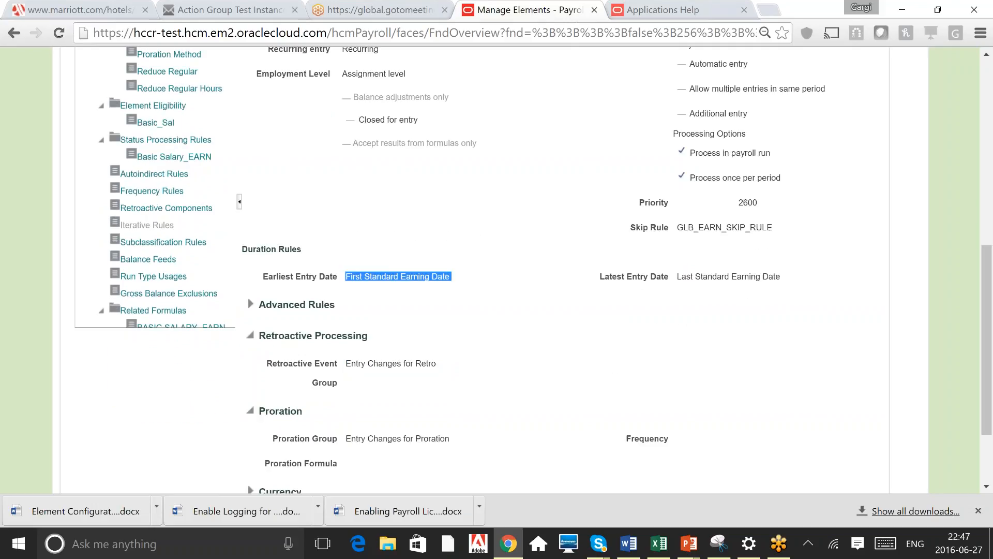
scroll(534, 270, "down", 1)
scroll(497, 269, "down", 2)
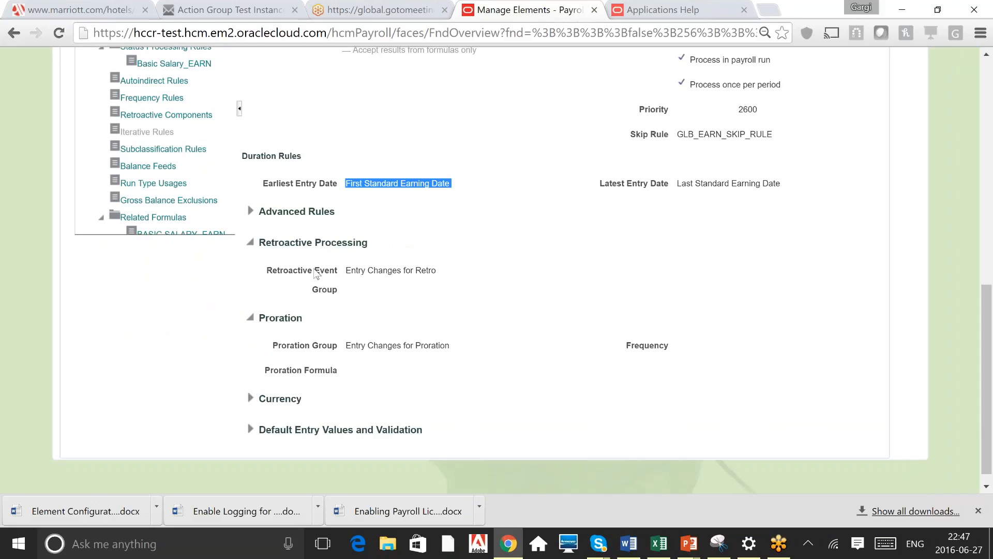
triple_click(355, 268)
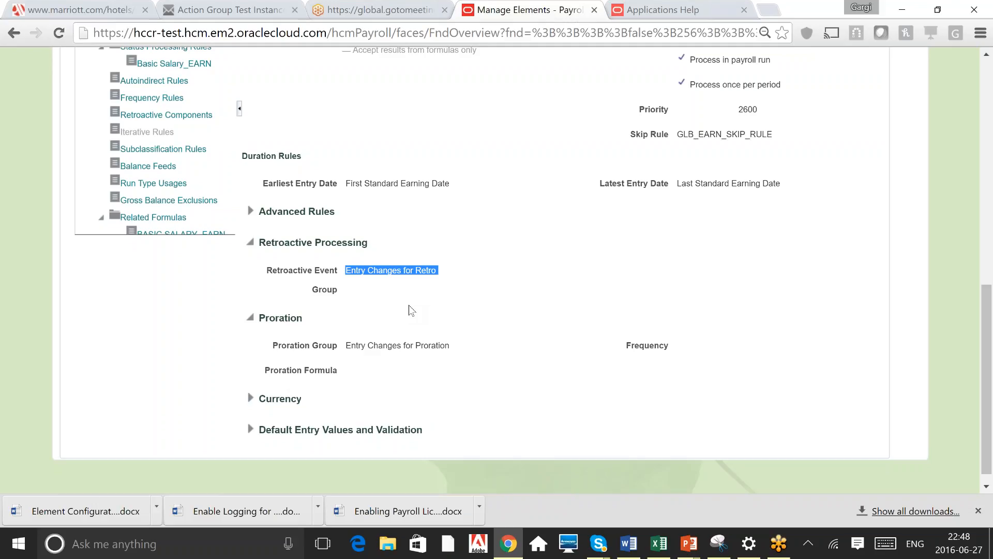
left_click(297, 322)
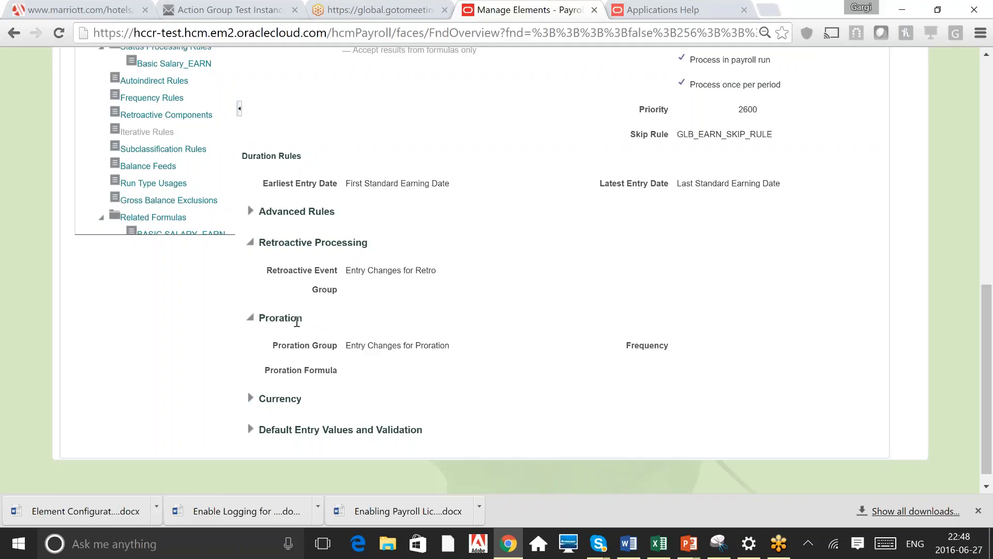
double_click(297, 322)
Check the Currency section and return to the top of the element details
scroll(496, 269, "up", 2)
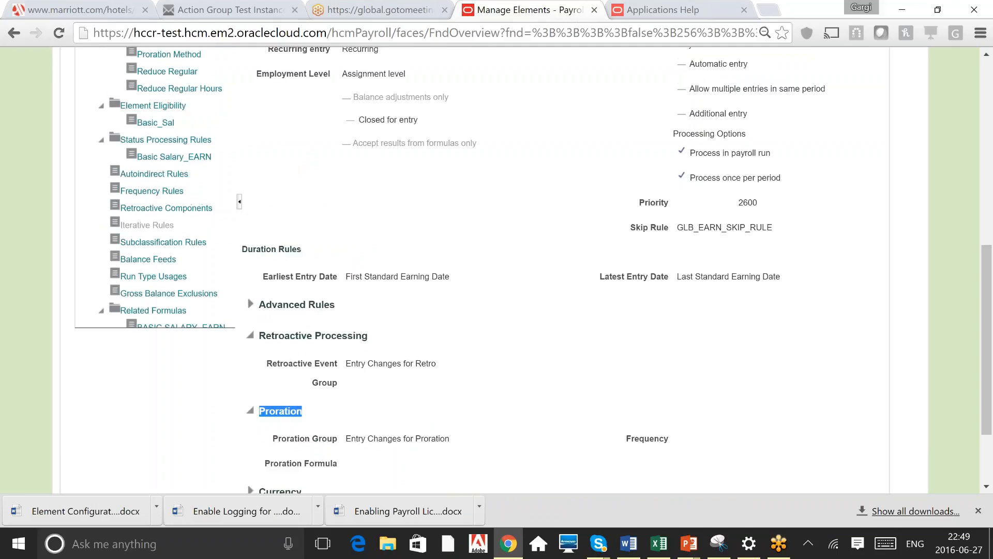
scroll(496, 269, "up", 1)
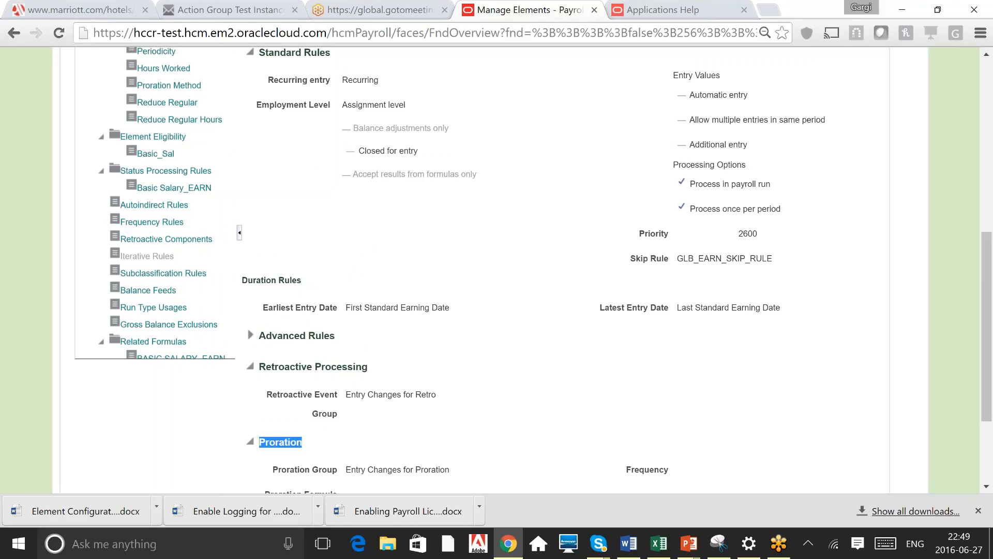
scroll(496, 269, "down", 1)
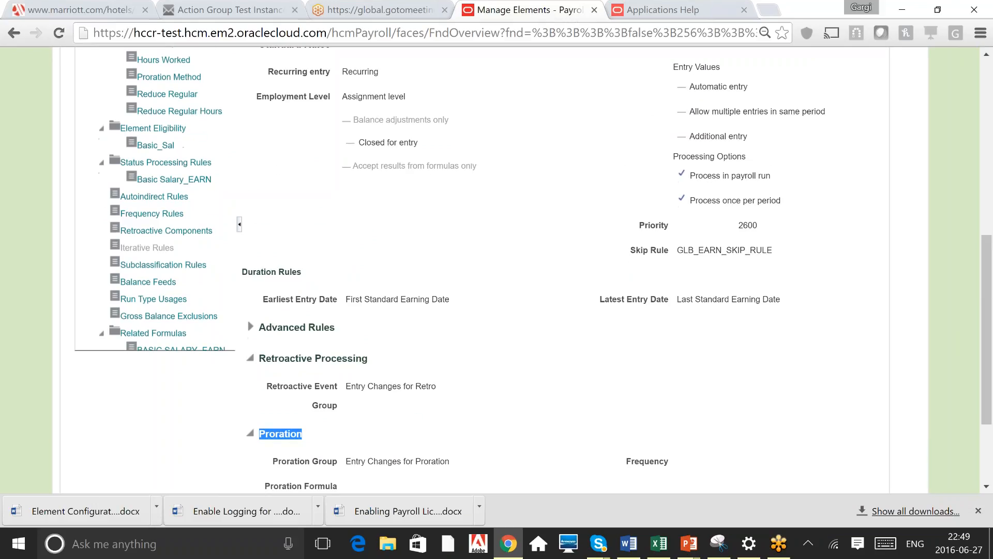
scroll(496, 269, "down", 3)
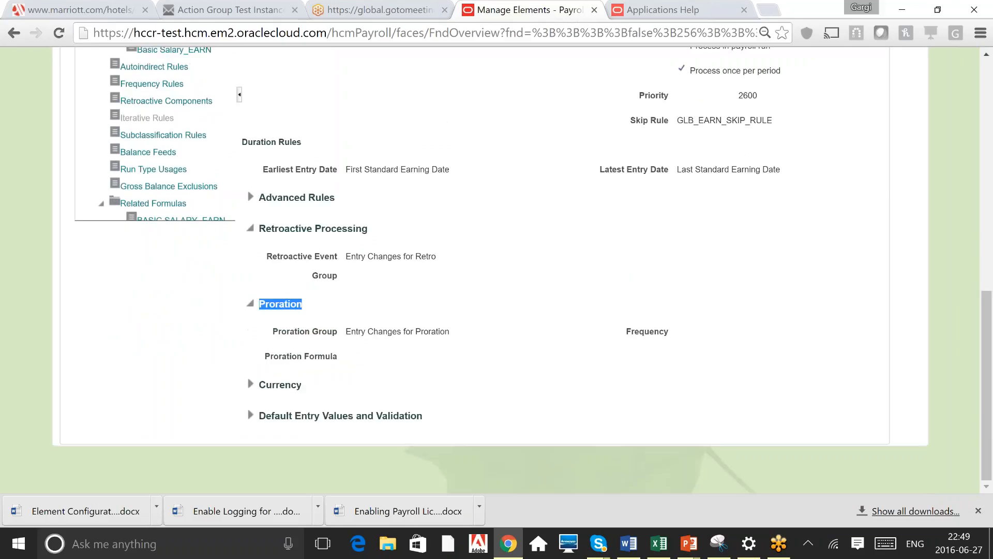
left_click(251, 384)
scroll(497, 269, "up", 5)
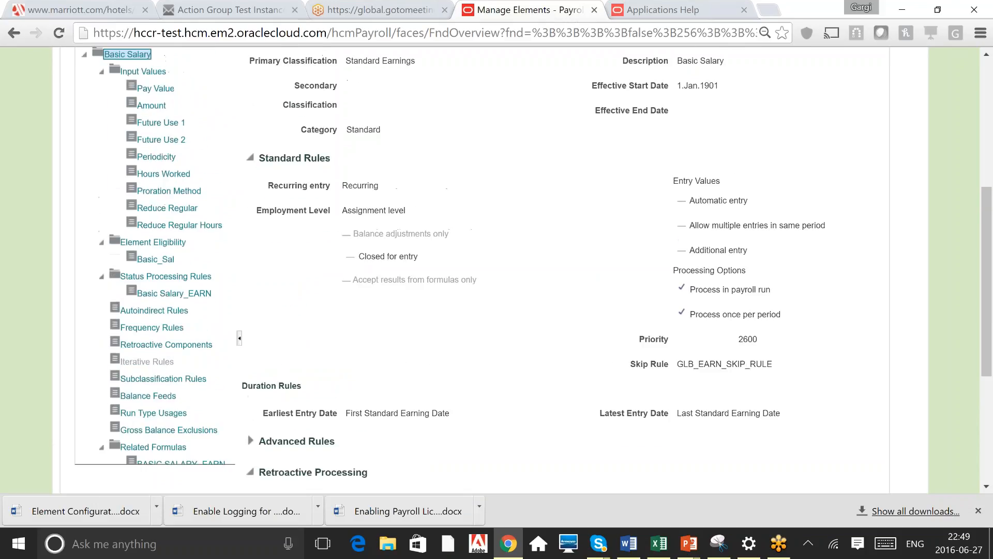
scroll(149, 176, "up", 2)
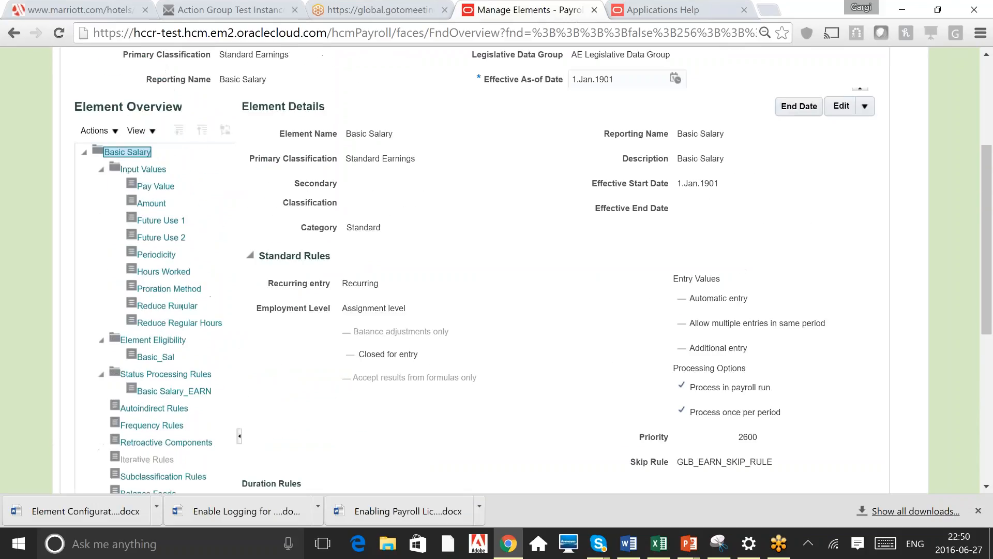
Open the Pay Value input value of Basic Salary to review its settings
left_click(147, 169)
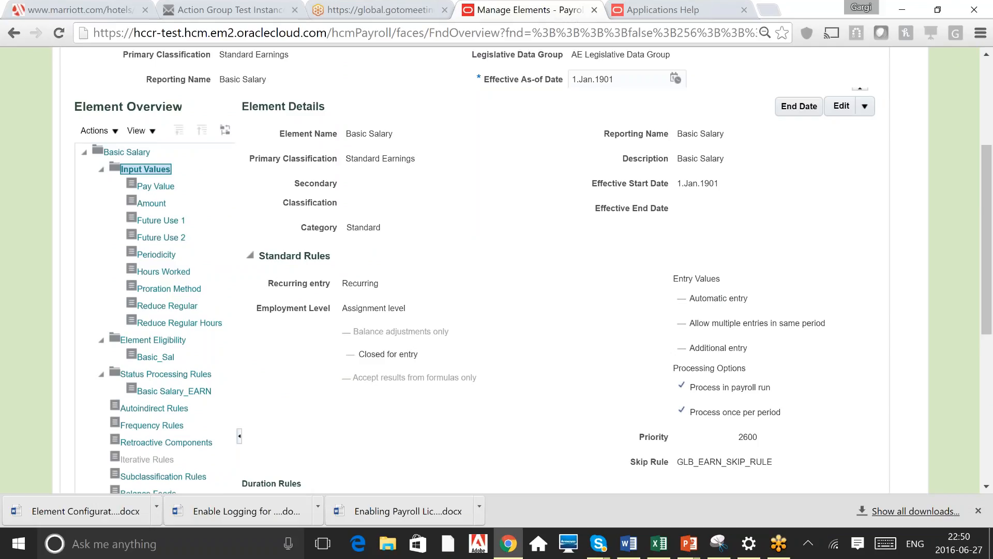
triple_click(361, 158)
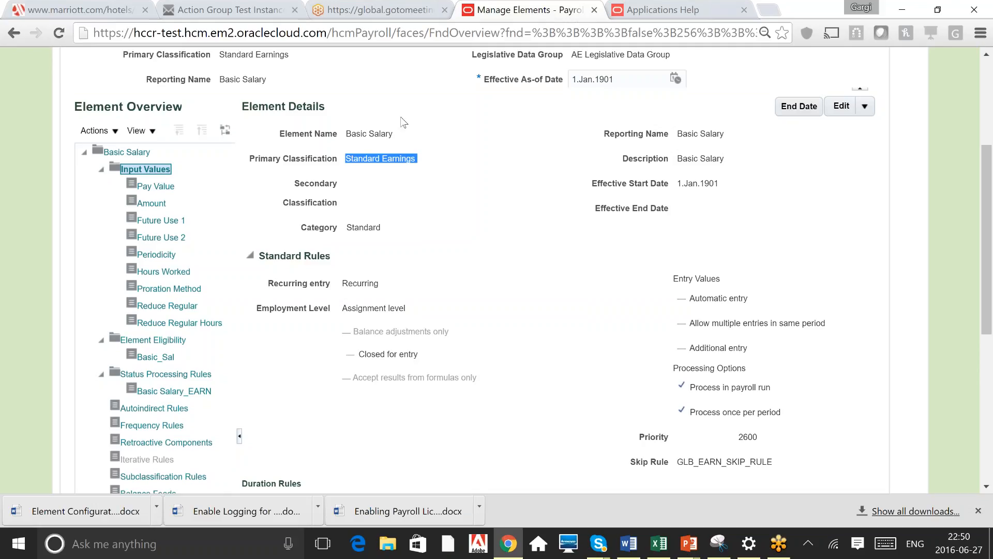
triple_click(397, 158)
left_click(157, 186)
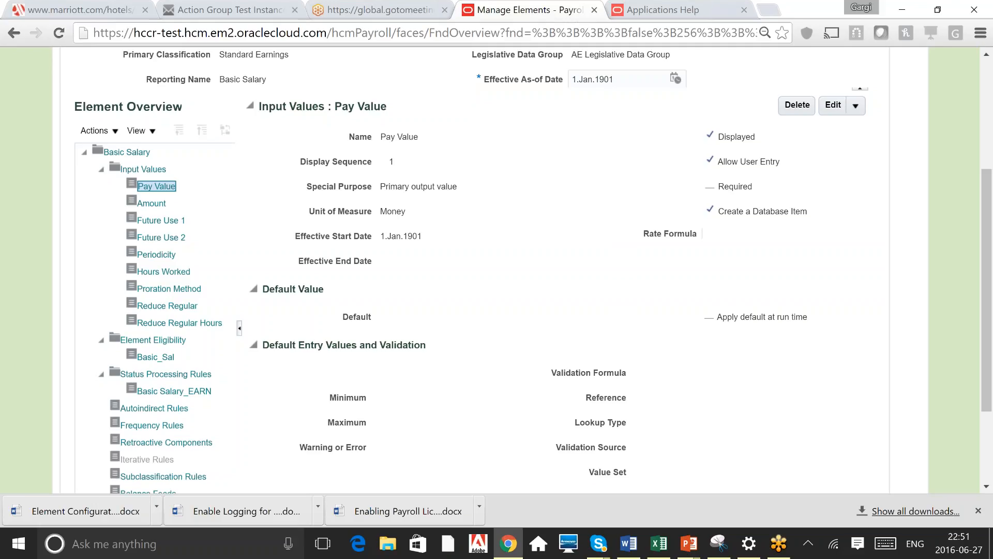
Open the Basic Salary_EARN status processing rule and review its formula result rules
left_click(167, 377)
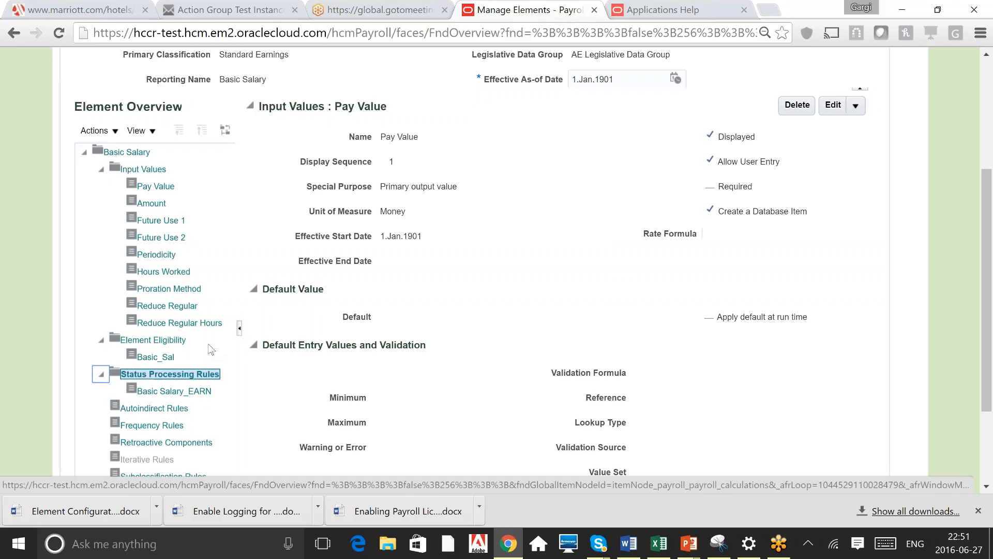
left_click(169, 392)
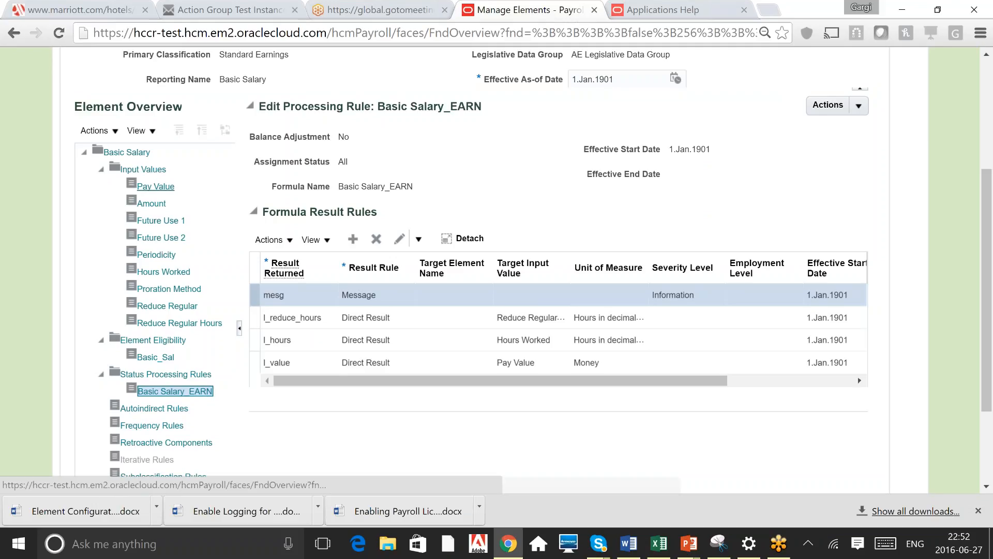
left_click(156, 186)
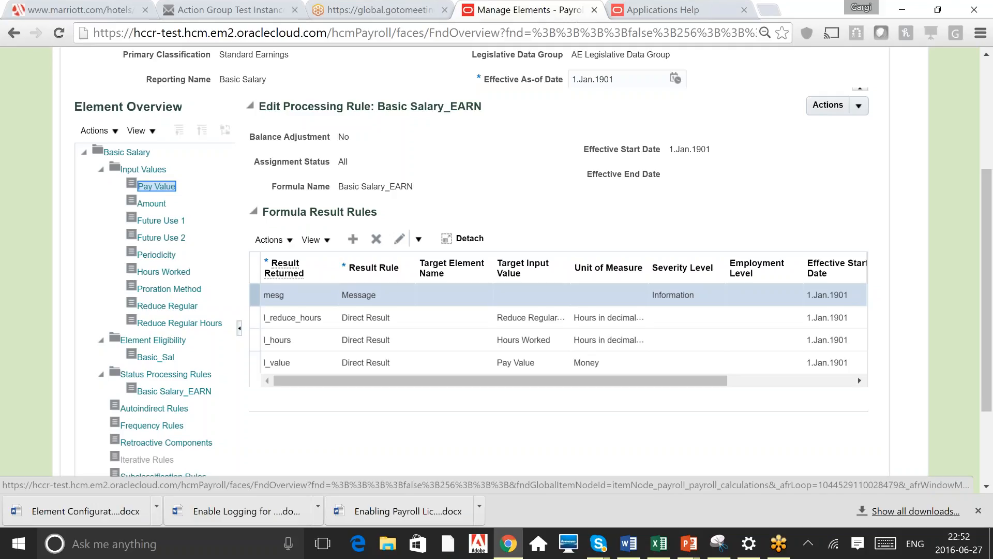
Open the Basic_Sal element eligibility and review its automatic entry setting
left_click(154, 341)
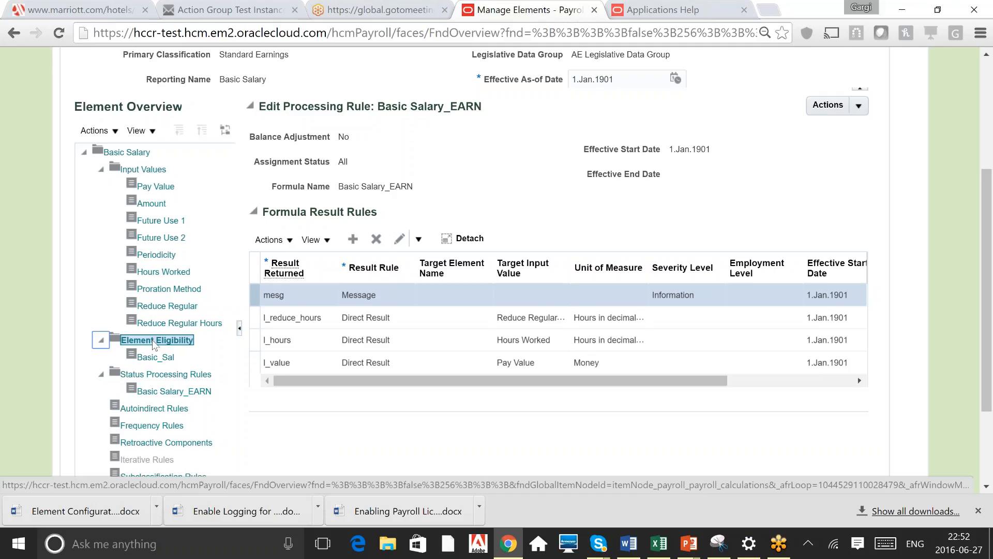
left_click(156, 359)
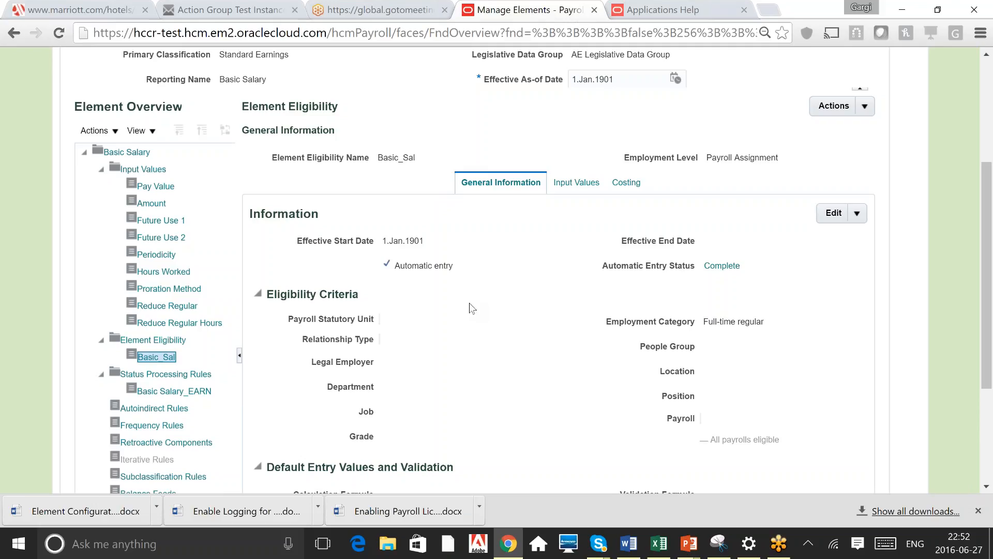
triple_click(421, 265)
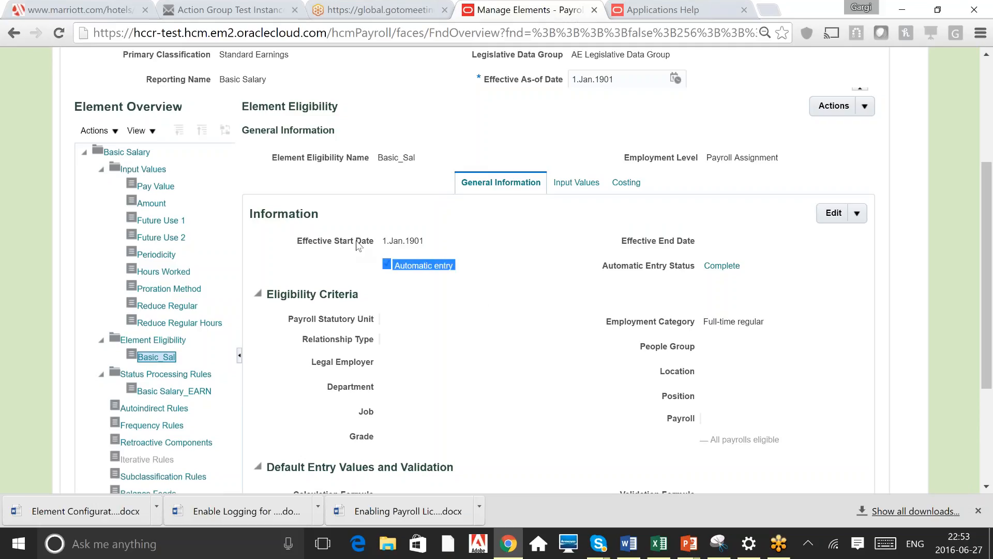
left_click(443, 310)
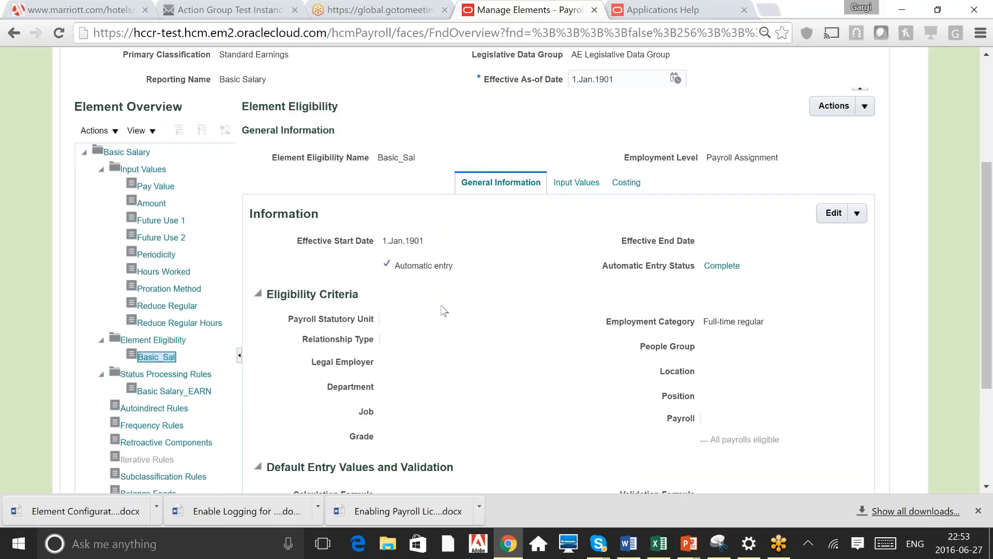
triple_click(424, 266)
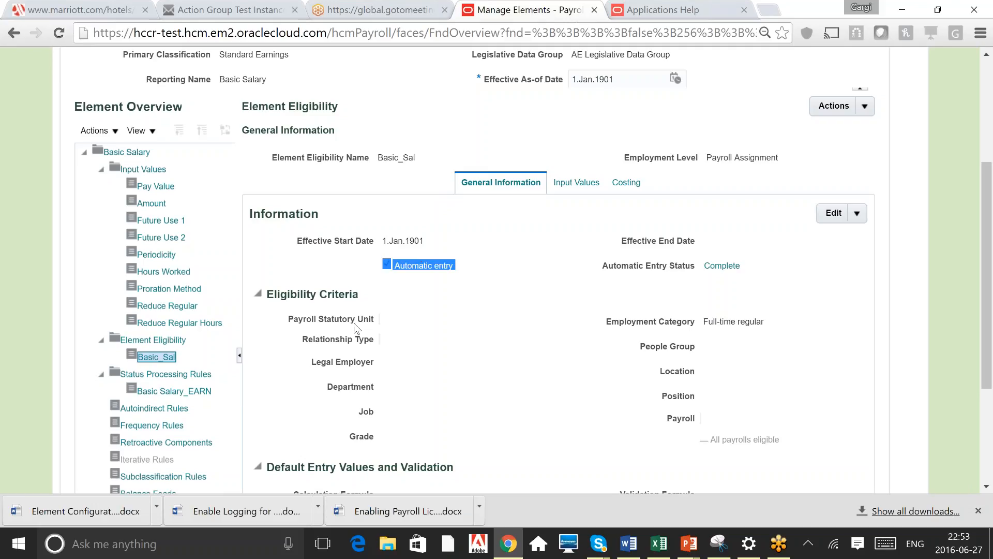
left_click(463, 338)
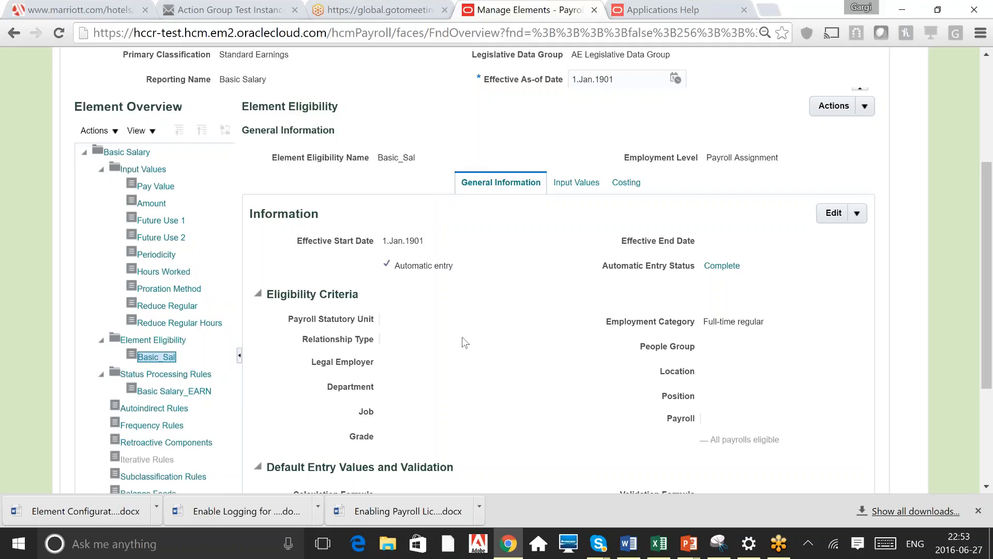
Review the eligibility criteria and default entry values sections of the Basic_Sal eligibility
triple_click(353, 320)
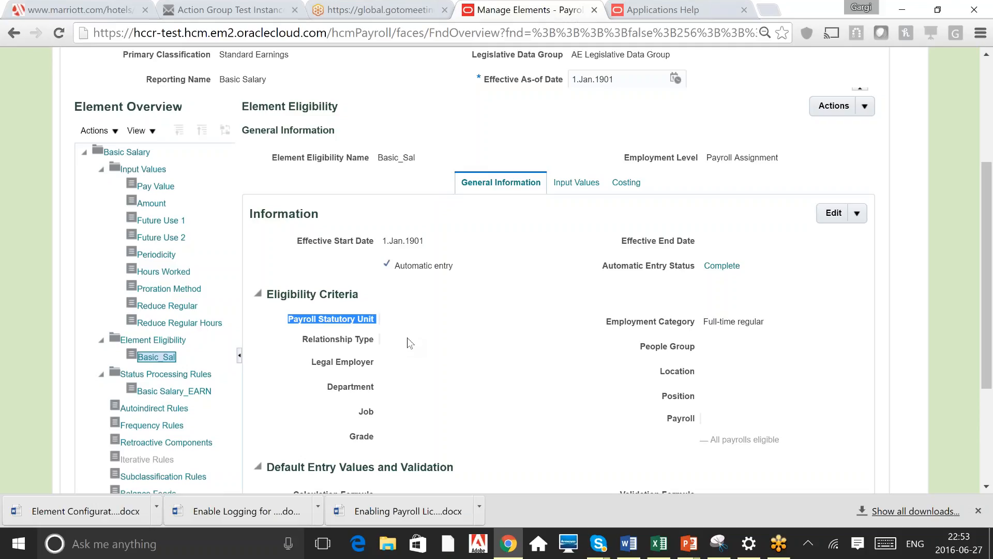
triple_click(356, 362)
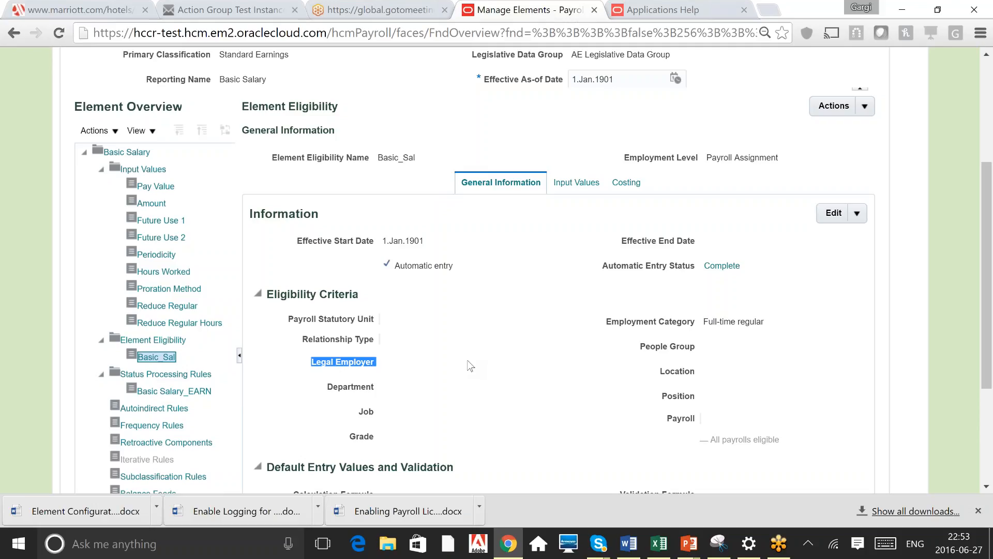
left_click(507, 400)
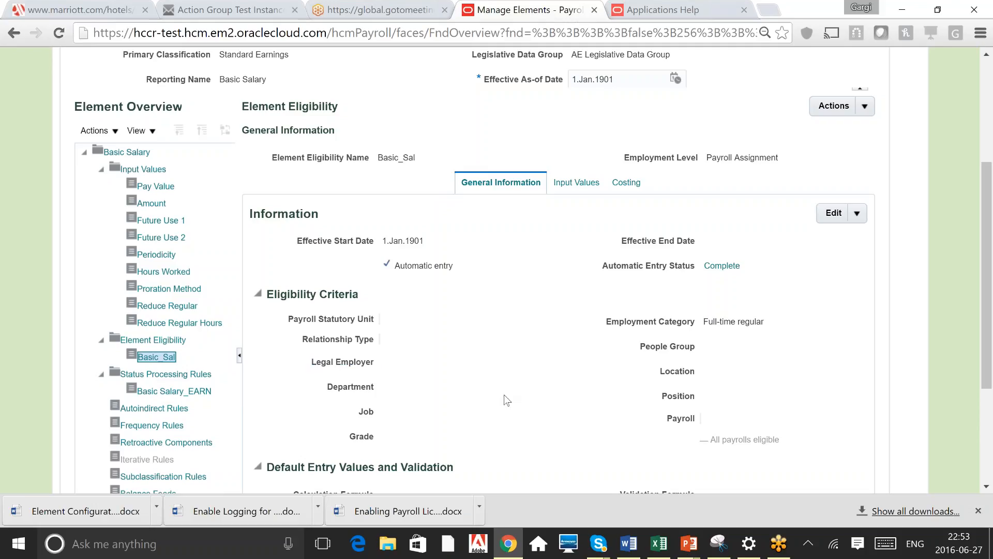
scroll(507, 399, "down", 3)
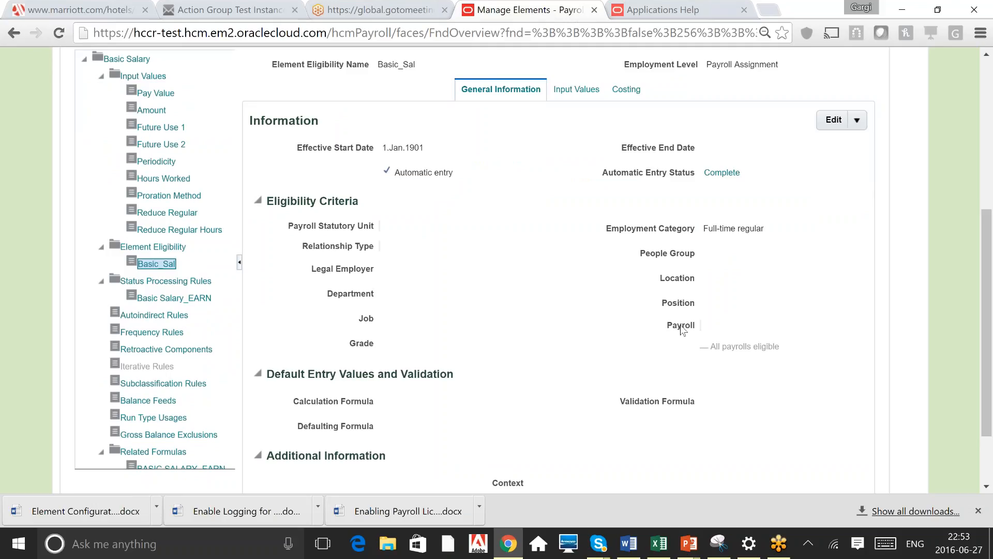
scroll(683, 331, "down", 1)
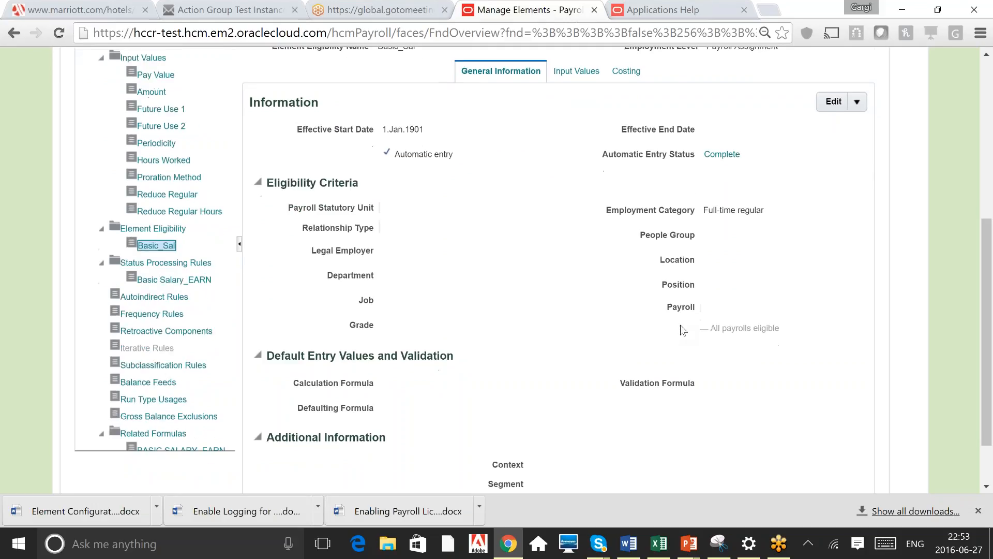
scroll(683, 330, "down", 3)
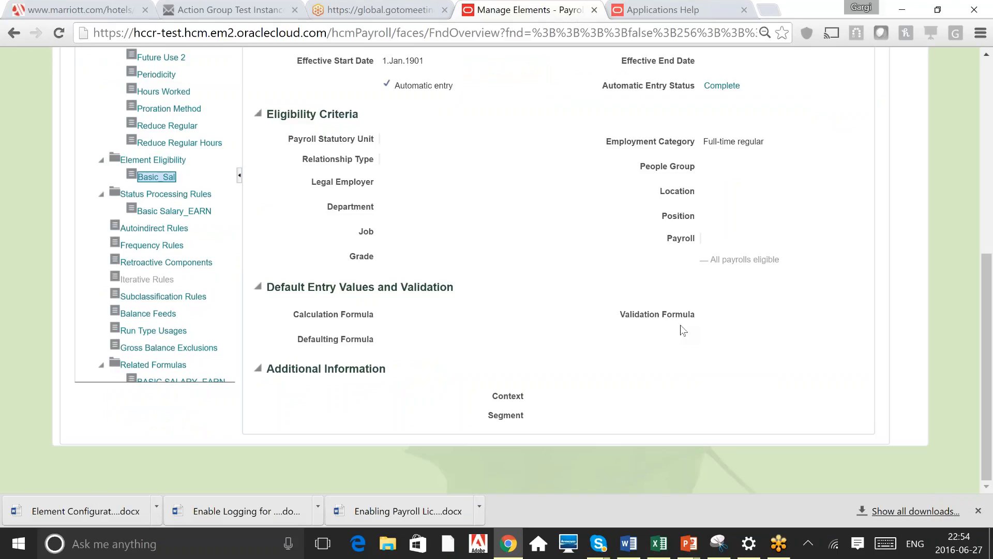
scroll(683, 330, "up", 1)
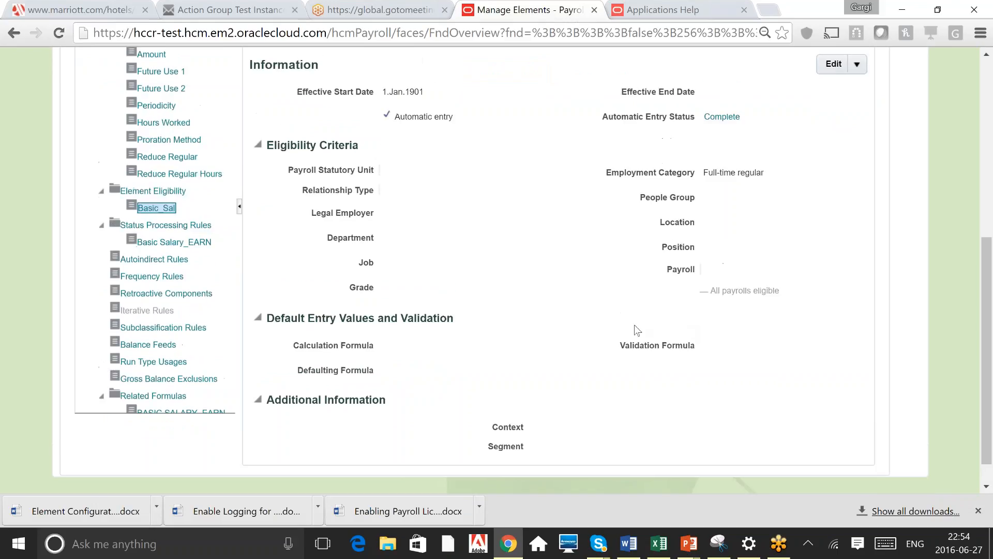
Switch to the reference document and review its table of payroll earnings and process dates
triple_click(368, 315)
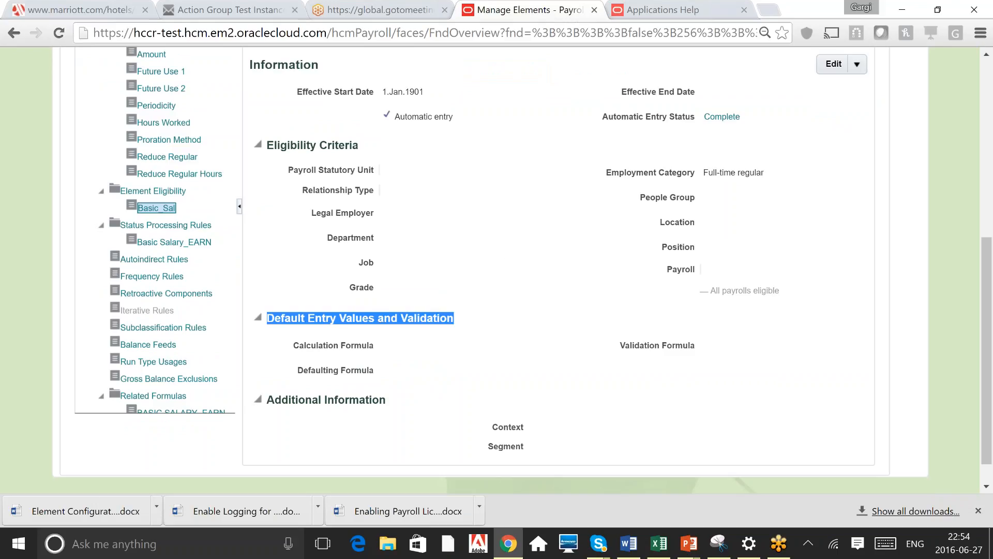
left_click(506, 252)
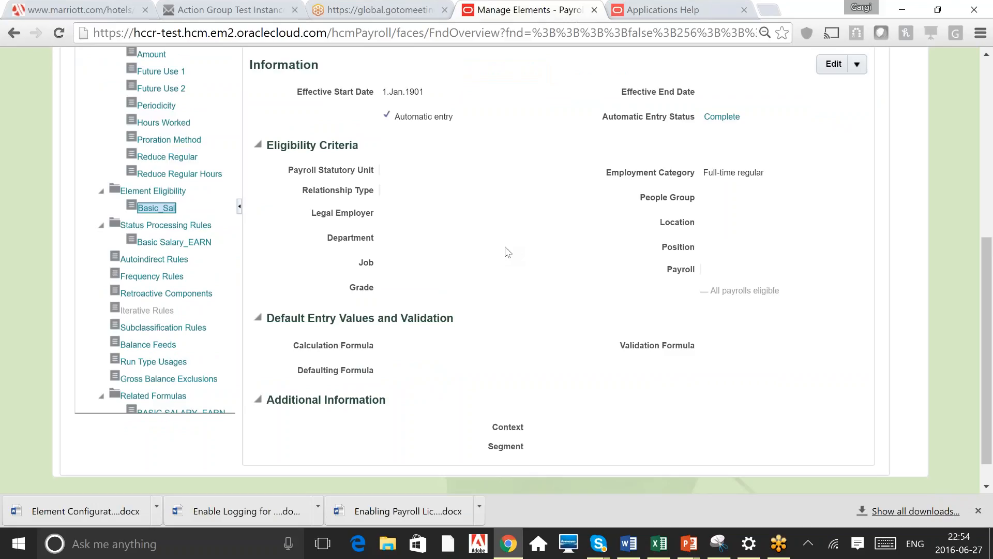
scroll(507, 252, "up", 1)
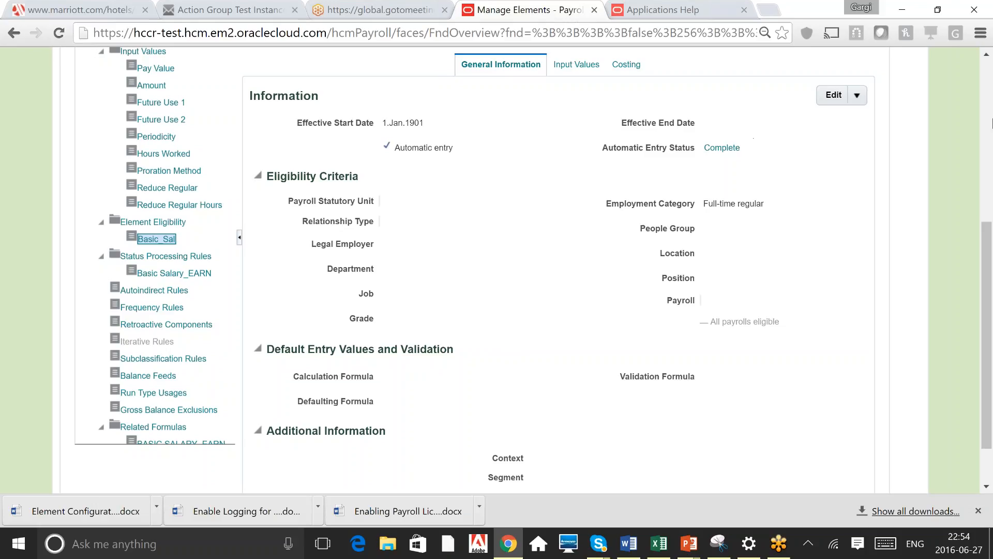
left_click(987, 107)
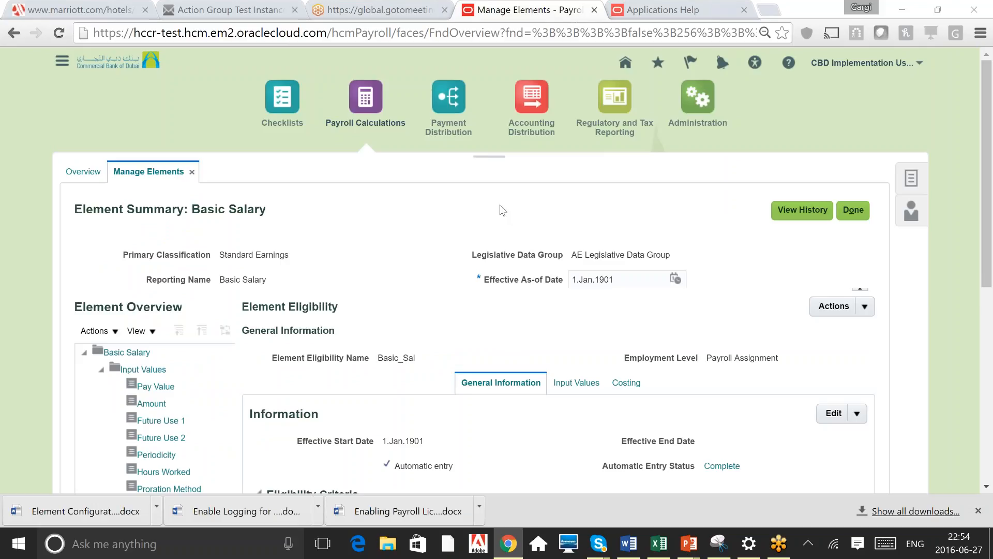
key("alt+Tab")
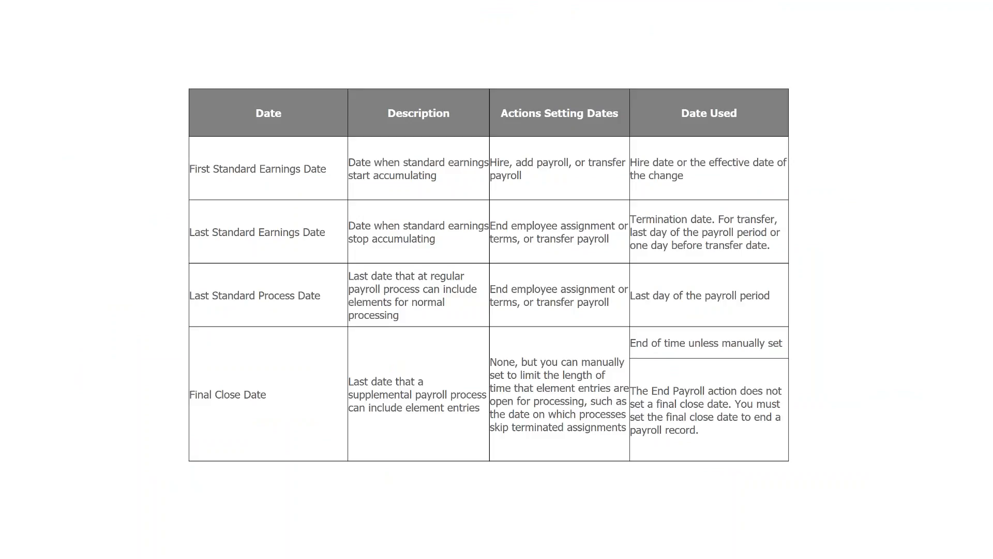
key("alt+Tab")
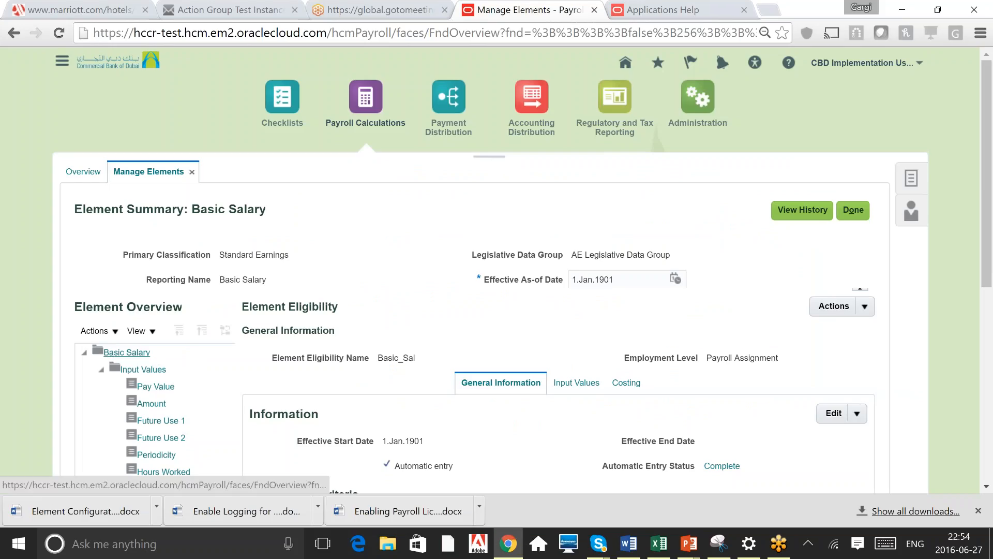
Open the Basic Salary element details and review its standard rules and duration rules
left_click(127, 352)
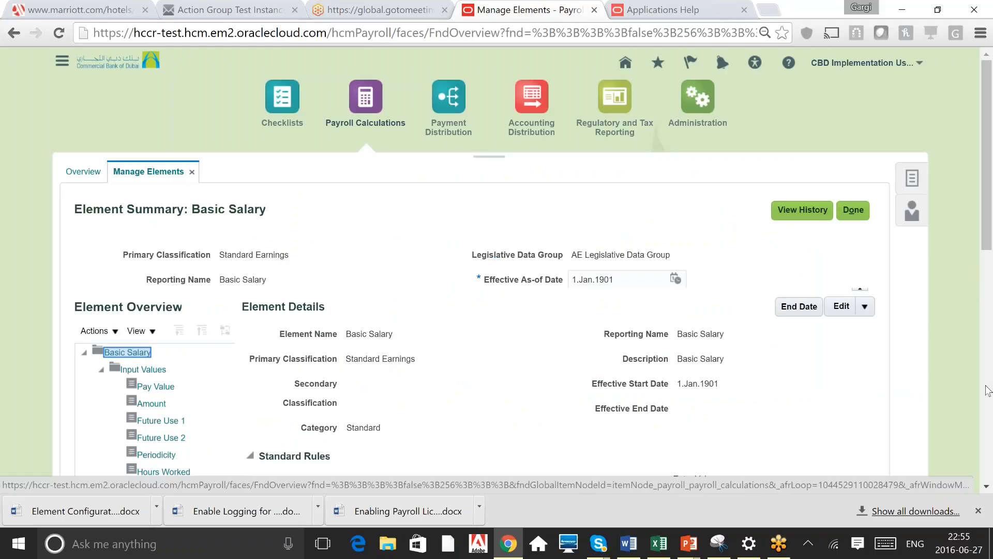
scroll(988, 391, "down", 3)
scroll(988, 390, "down", 4)
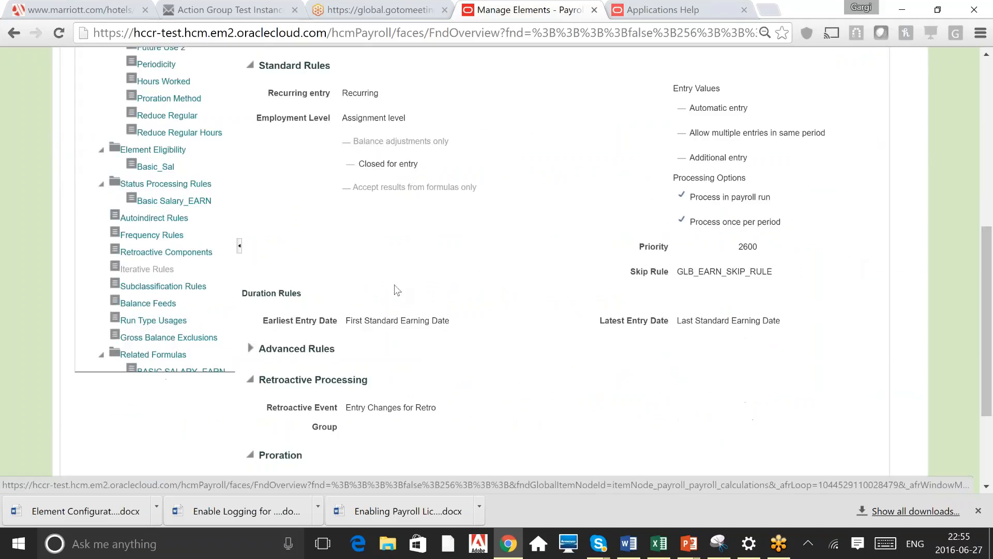
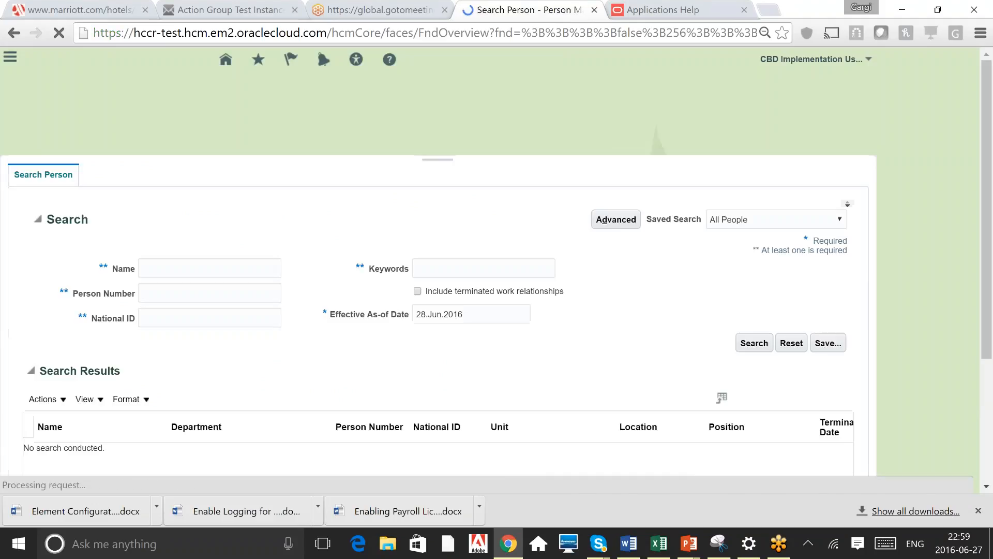
Search for the employee by person number and open the matching employee's record
left_click(220, 309)
type("3167")
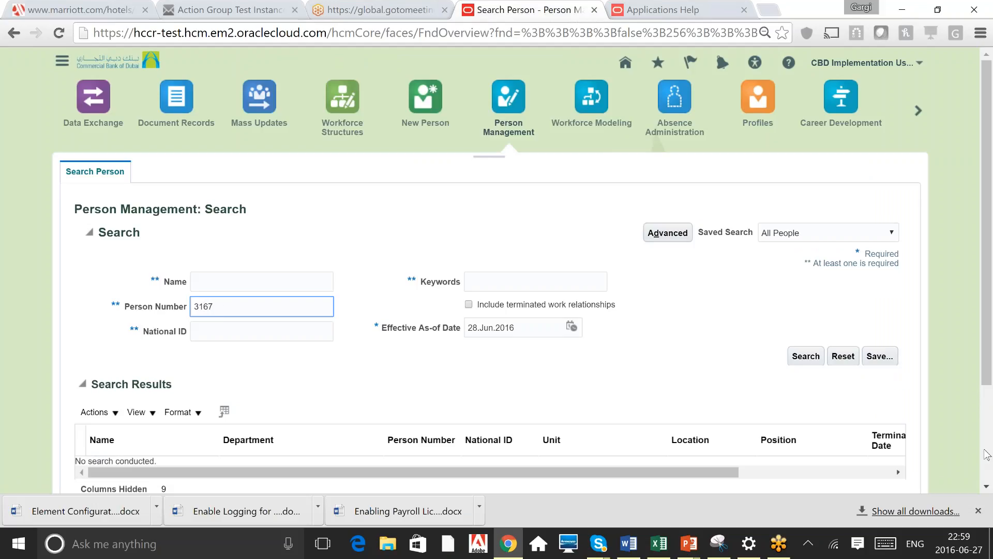
scroll(986, 452, "down", 3)
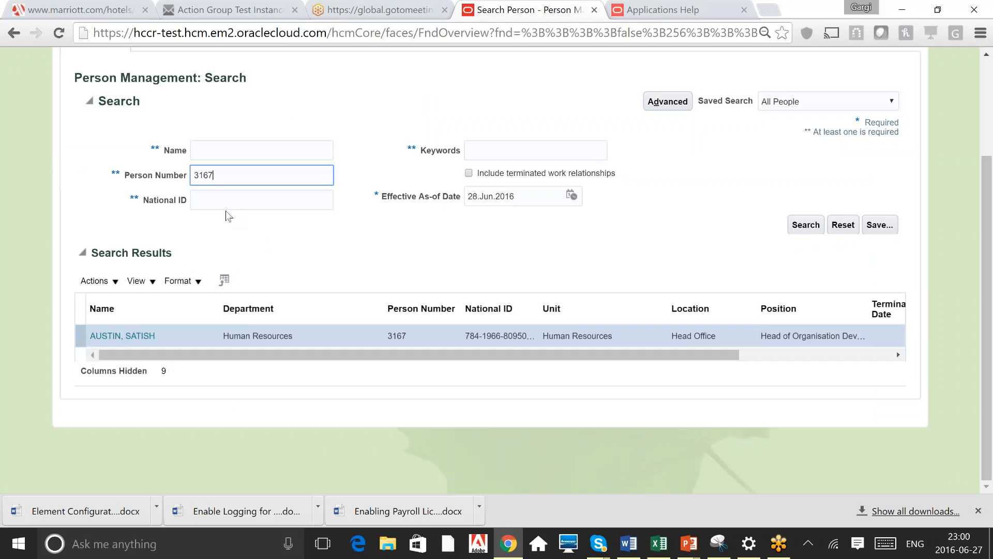
left_click(123, 336)
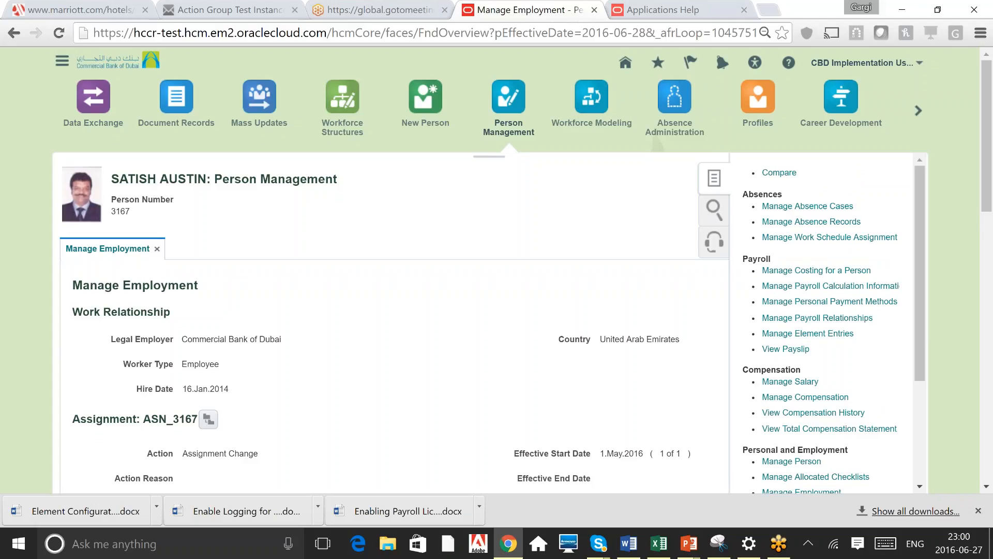
Open the employee's payroll relationships and review the element duration dates and payroll details
left_click(818, 317)
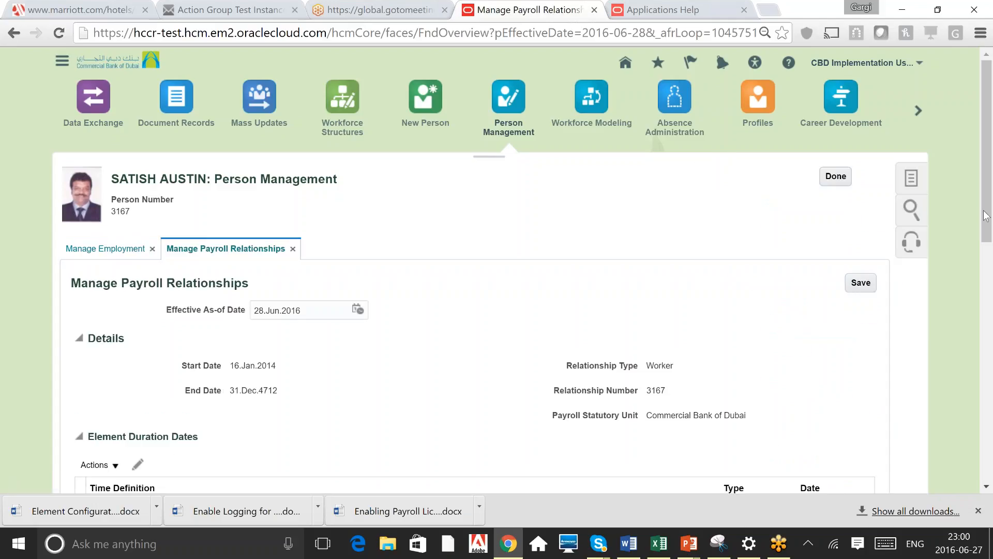
scroll(992, 327, "down", 5)
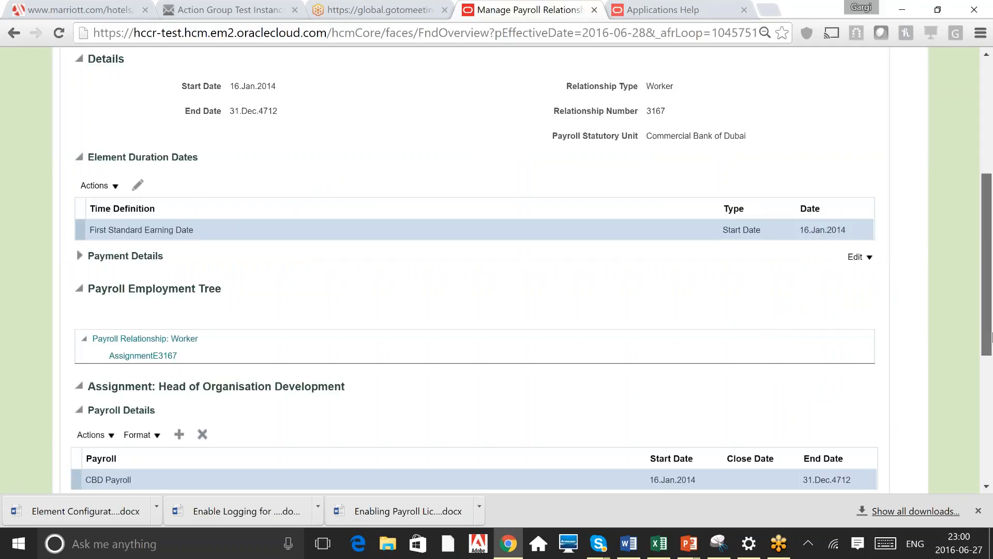
left_click_drag(992, 332, 991, 330)
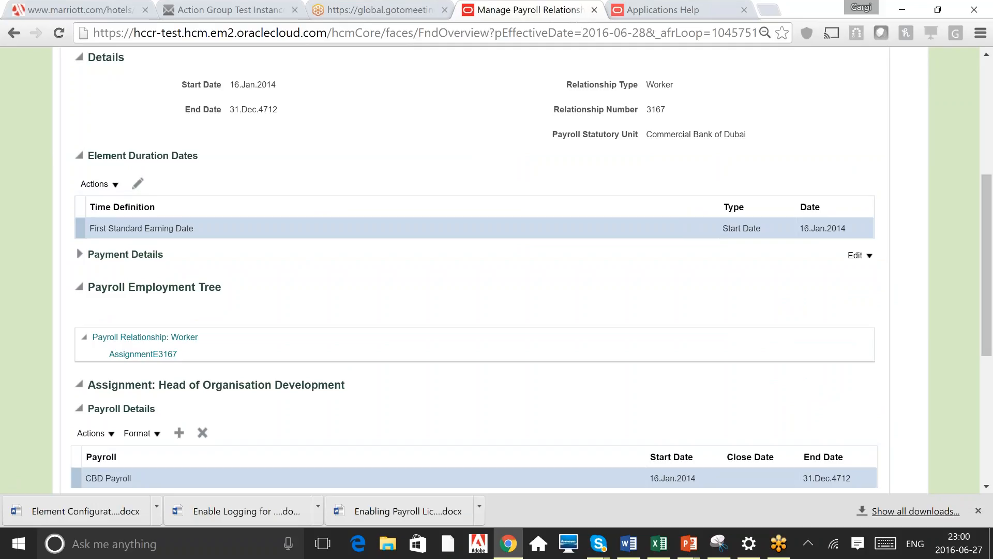
left_click(145, 228)
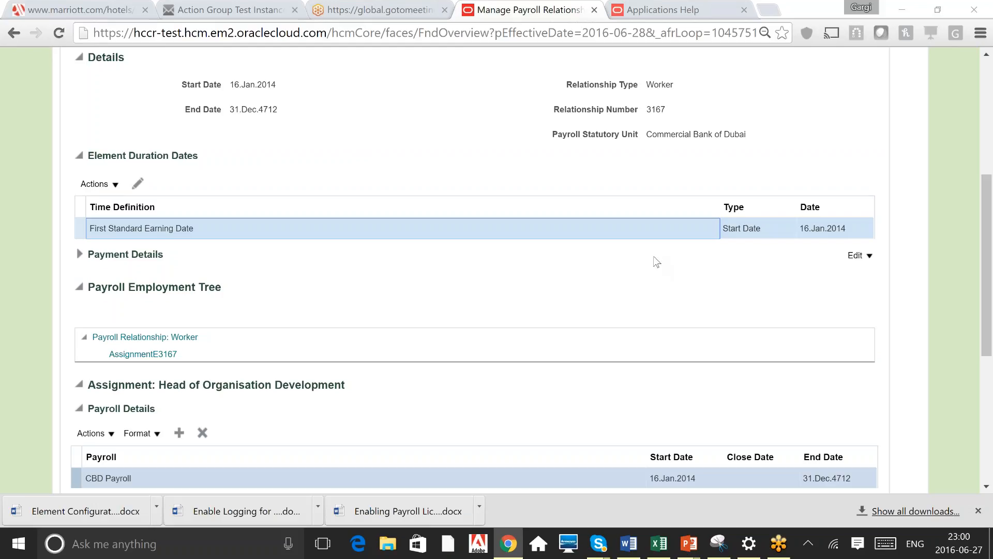
Switch to the reference slides and review the table of element date fields and their descriptions
key("alt+Tab")
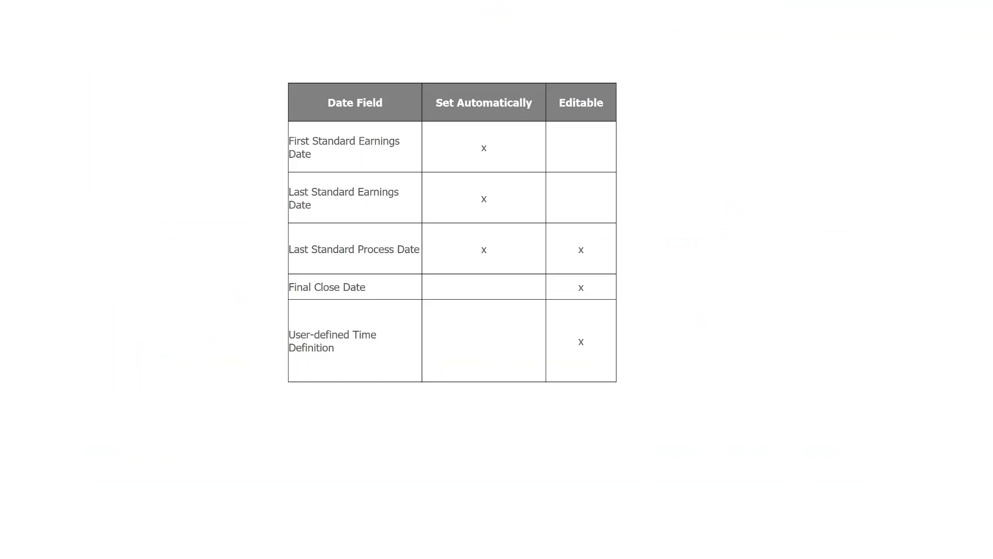
key("Right")
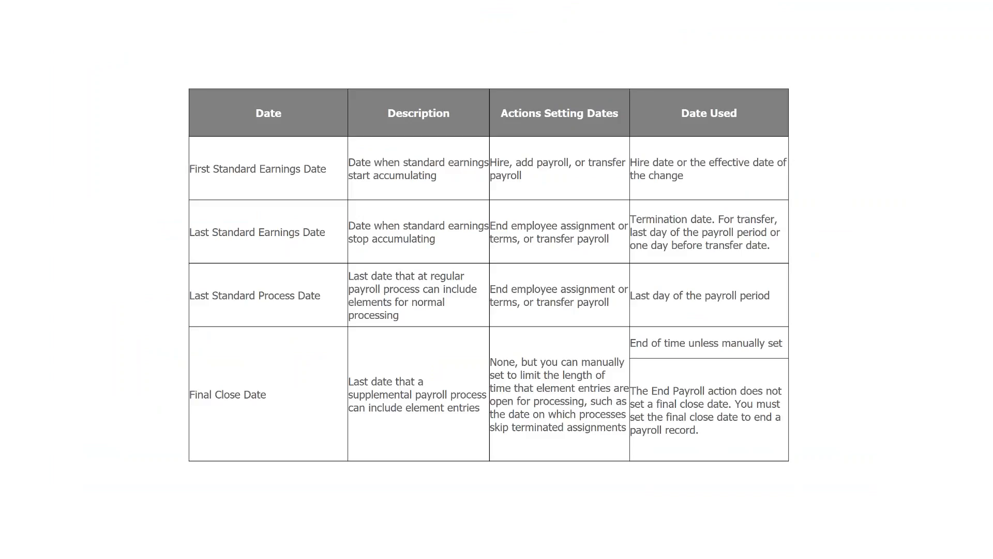
key("alt+Tab")
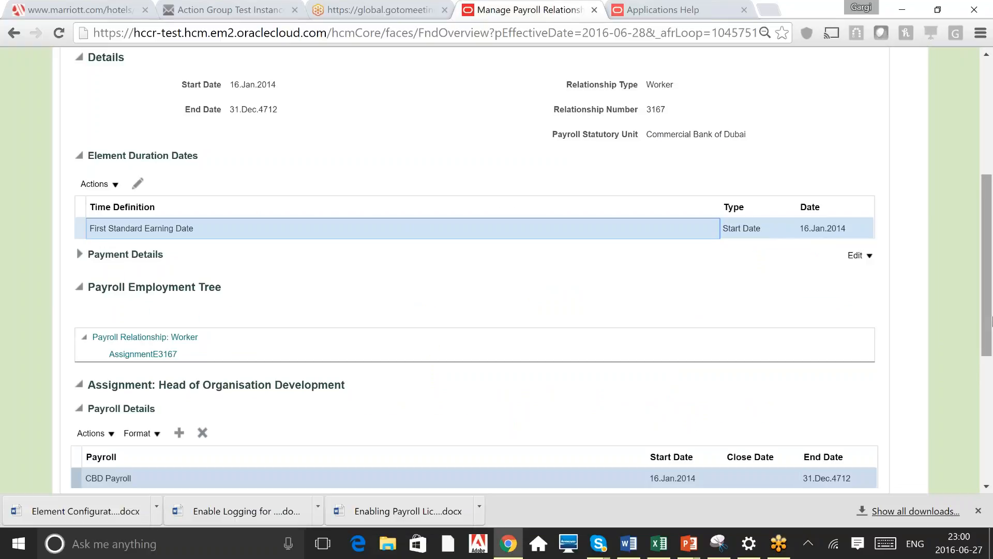
Review the assignment's payroll details and element duration dates on the payroll relationships page
left_click_drag(989, 318, 991, 361)
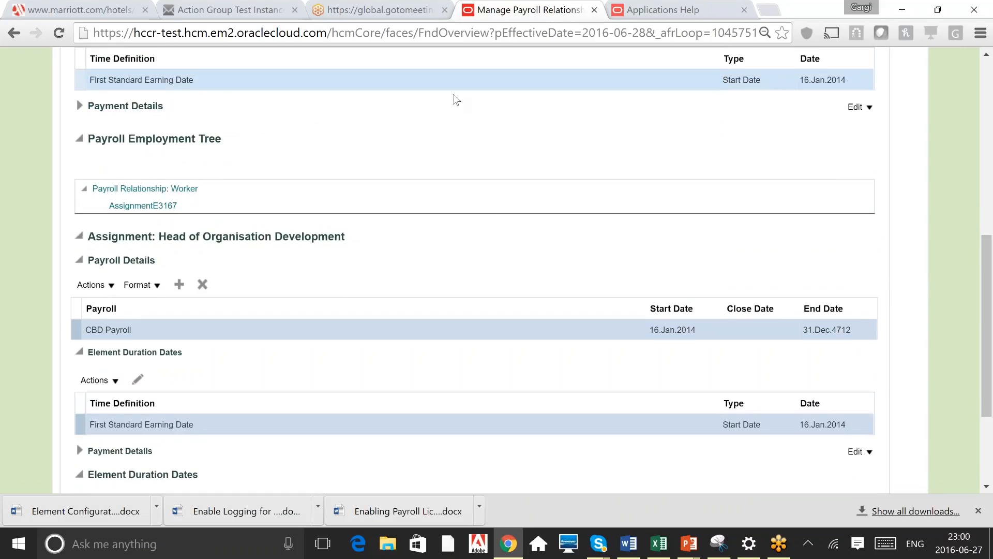
left_click(747, 82)
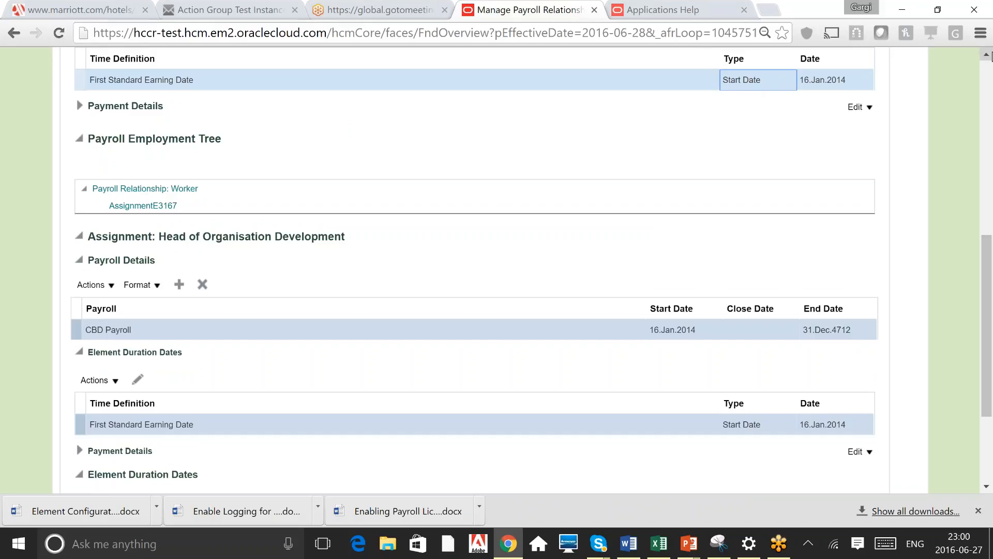
left_click(987, 54)
scroll(486, 194, "up", 3)
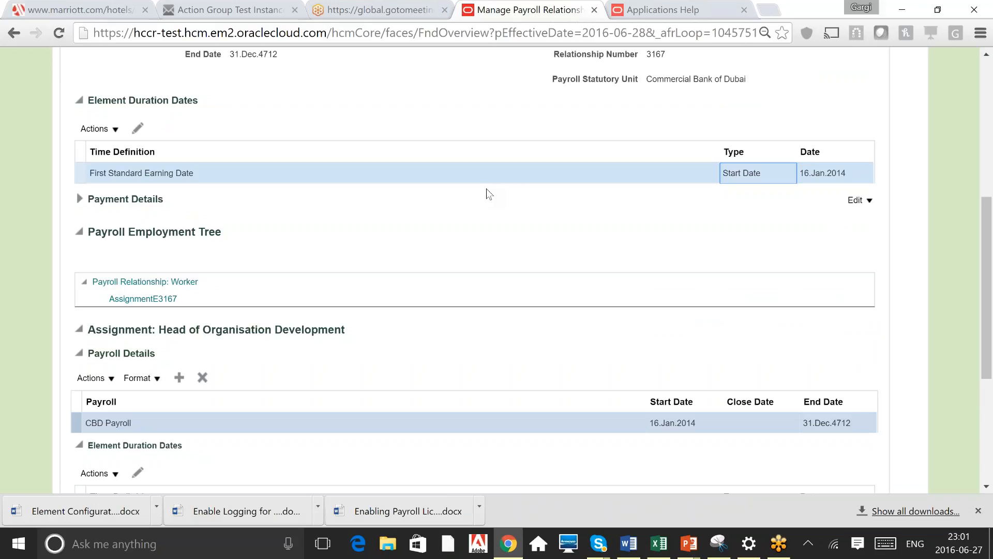
Advance the reference slides to the payroll data loading overview and return to the browser
key("alt+Tab")
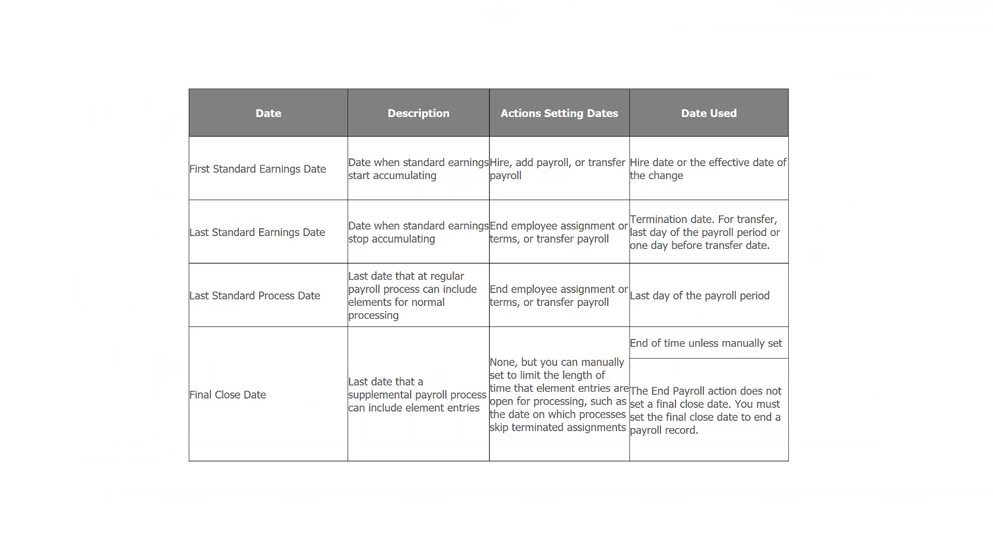
key("Right")
key("Right")
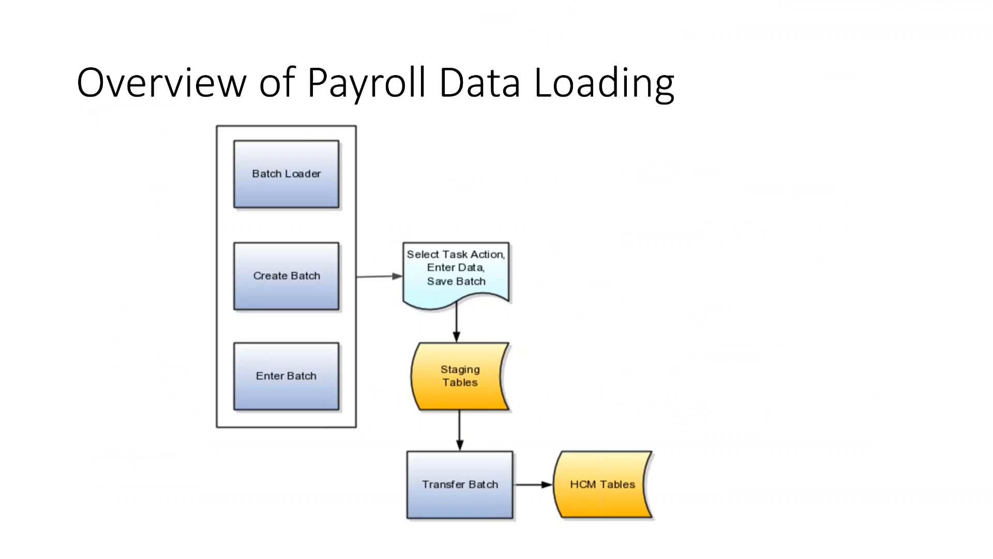
key("alt+Tab")
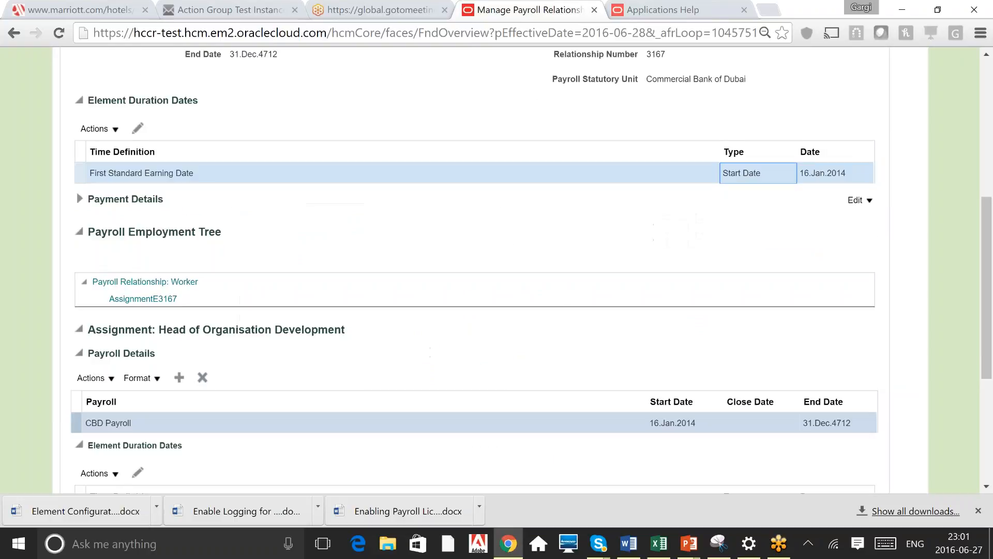
Return to the top of the payroll relationships page, open the person's task list, and compare with the data loading slide
scroll(988, 79, "up", 2)
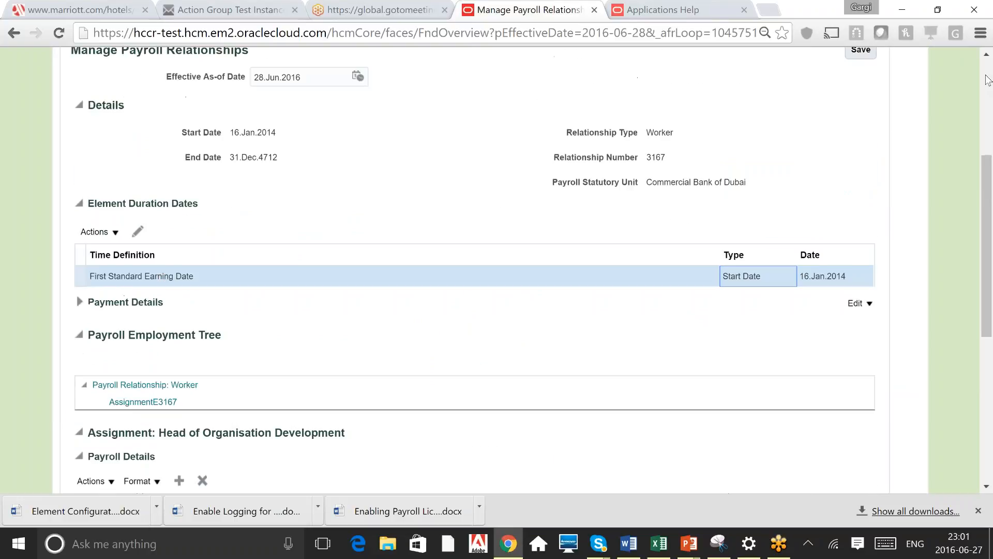
scroll(988, 80, "up", 5)
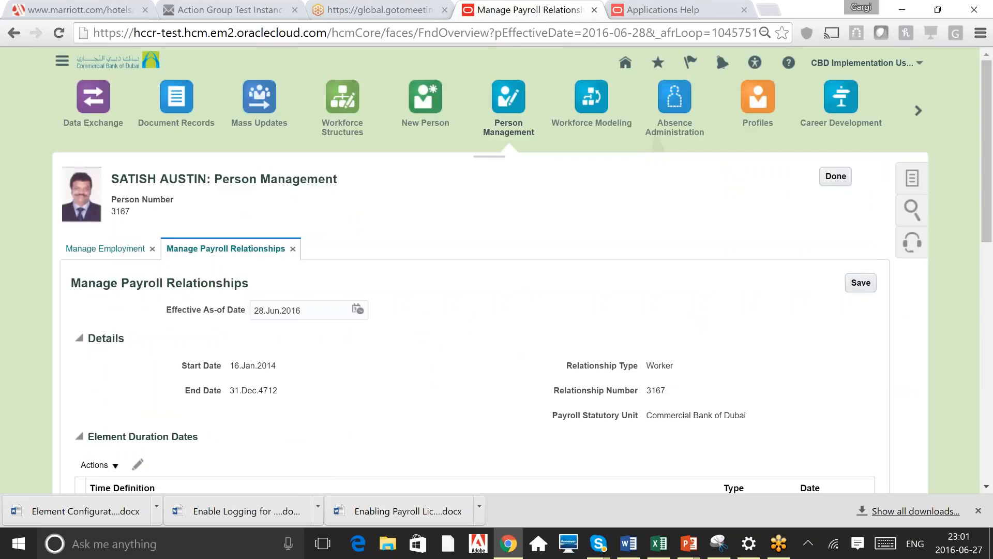
left_click(912, 177)
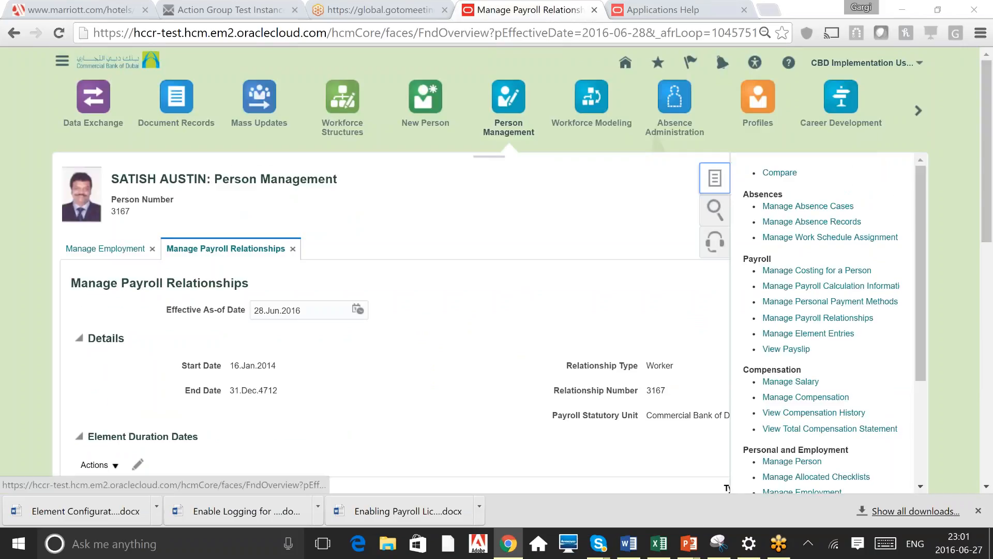
key("alt+Tab")
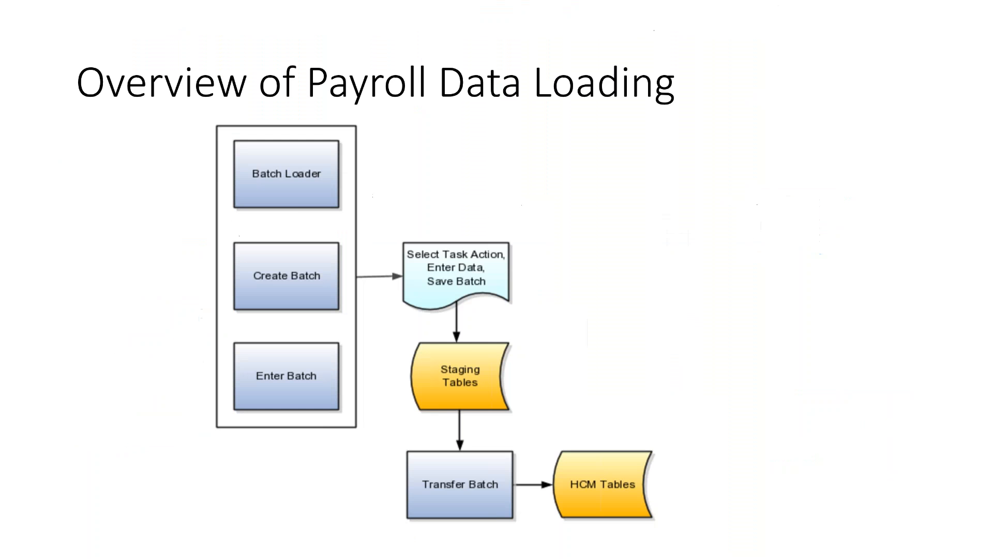
key("alt+Tab")
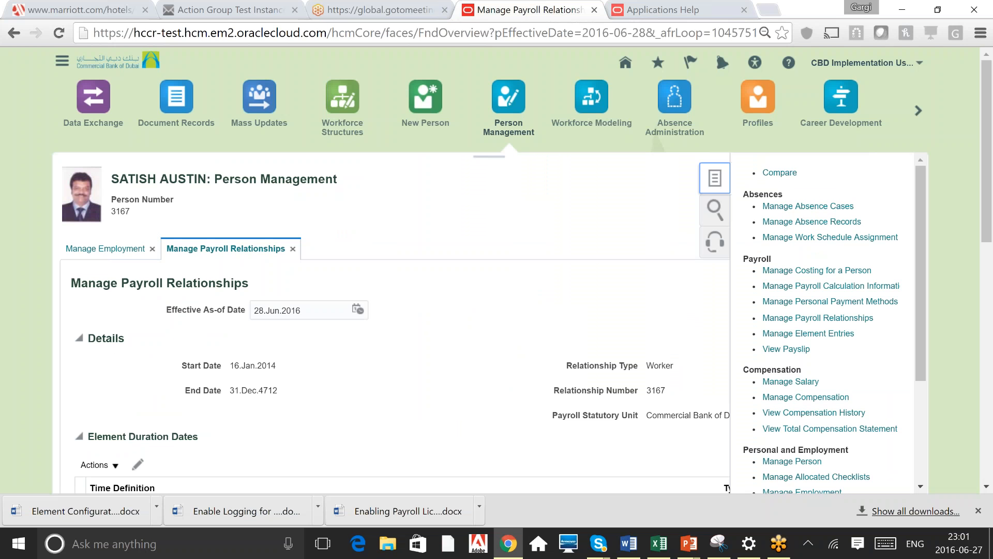
key("alt+Tab")
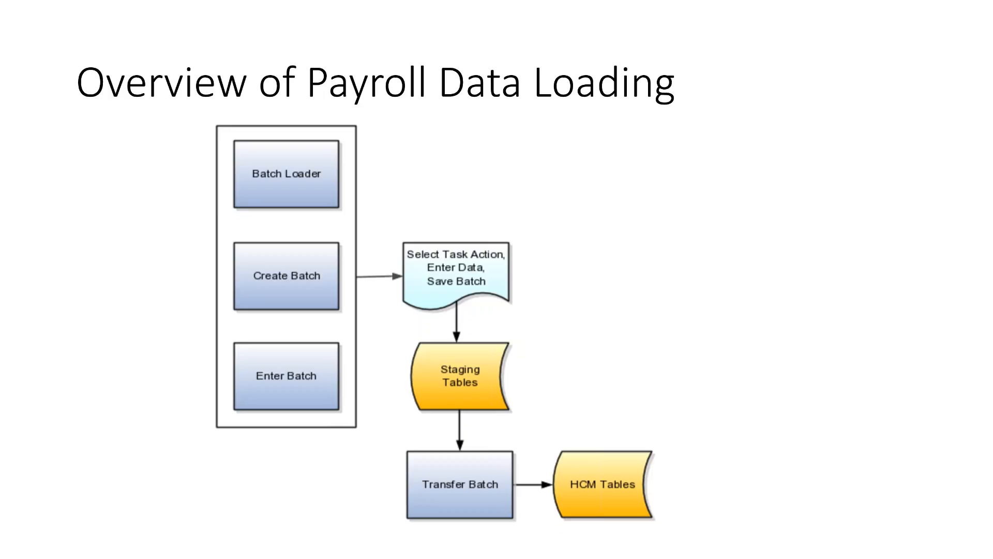
key("alt+Tab")
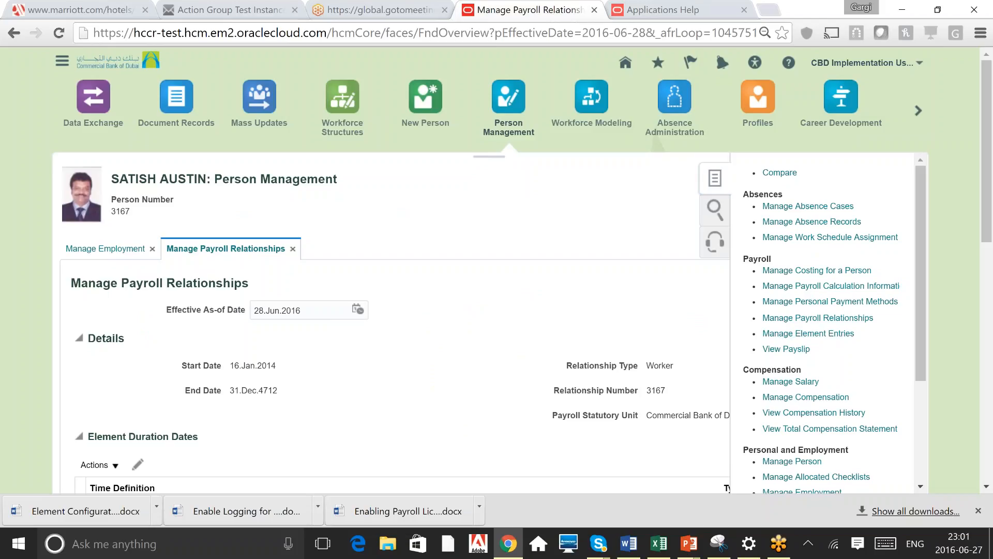
Open the employee's element entries and widen the Element Name column to read the entries
left_click(815, 334)
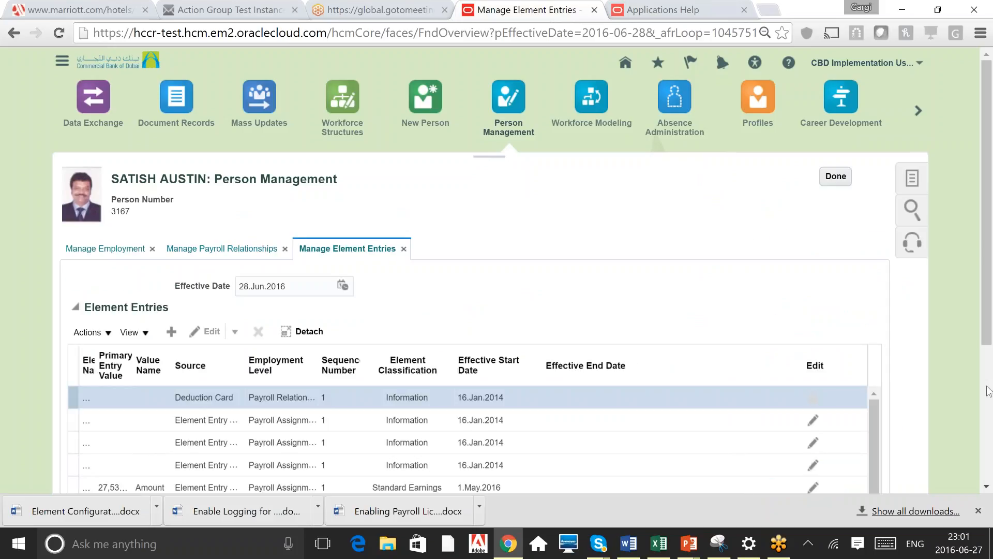
scroll(989, 392, "down", 5)
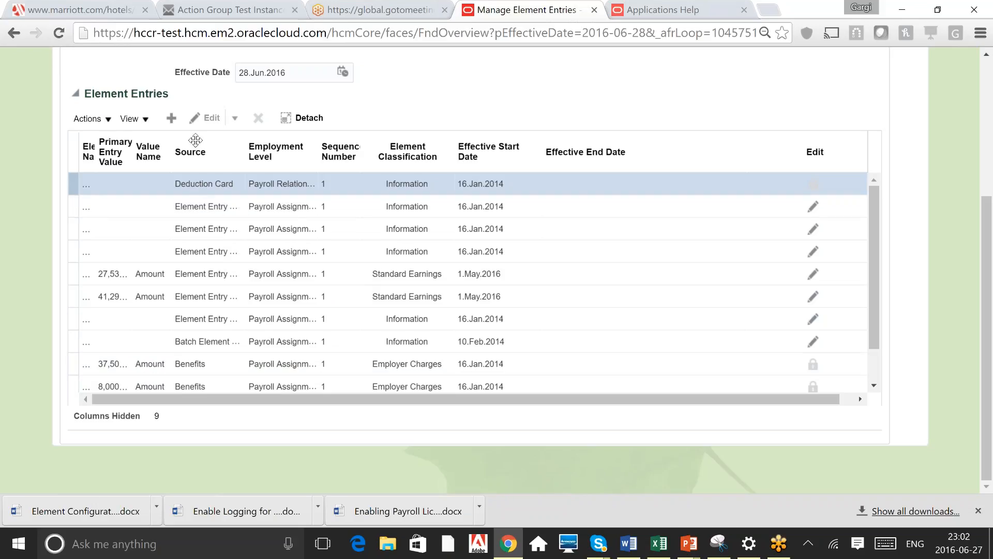
left_click(206, 190)
left_click_drag(144, 151, 145, 151)
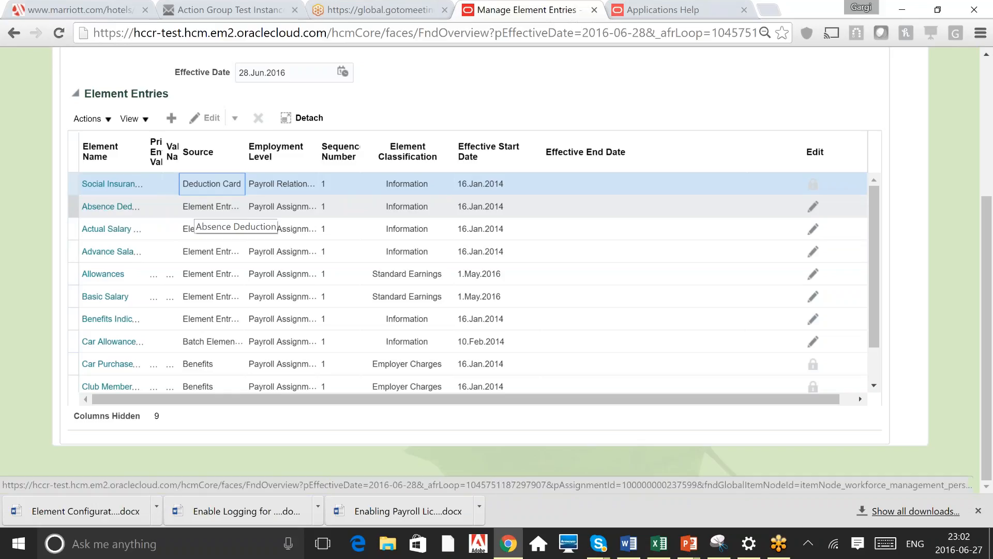
Inspect the Absence Deduction, Car Allowance and Car Purchase entries in the element entries list
left_click(230, 206)
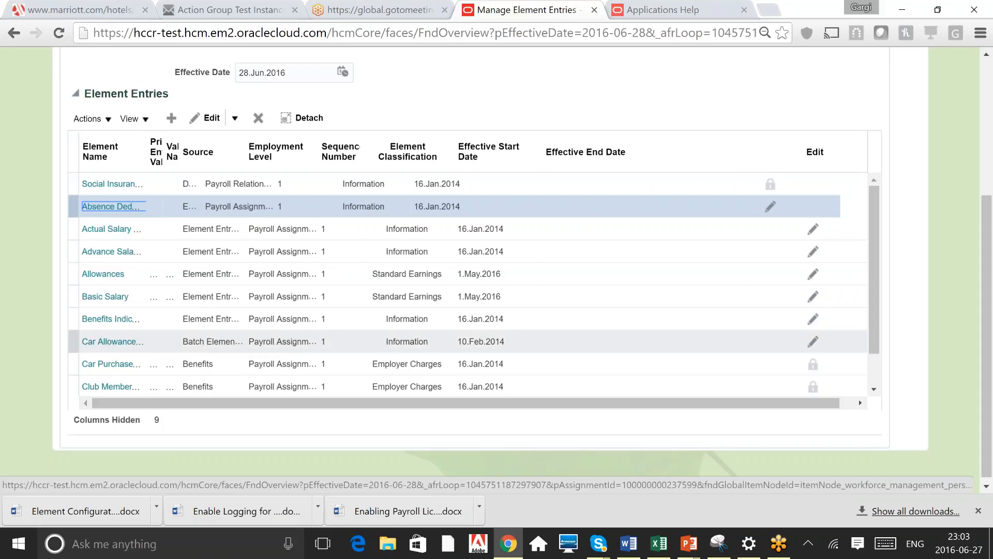
left_click(212, 341)
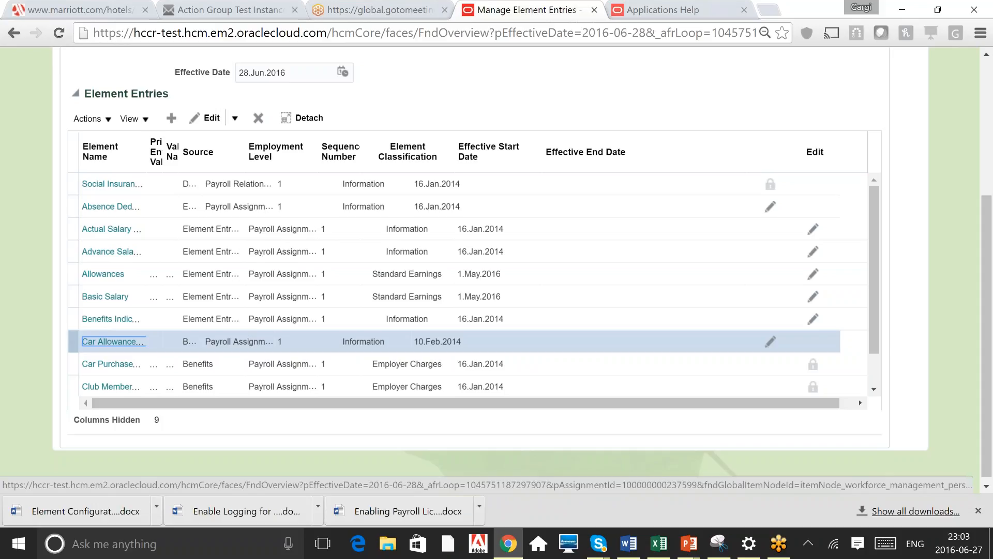
left_click(194, 364)
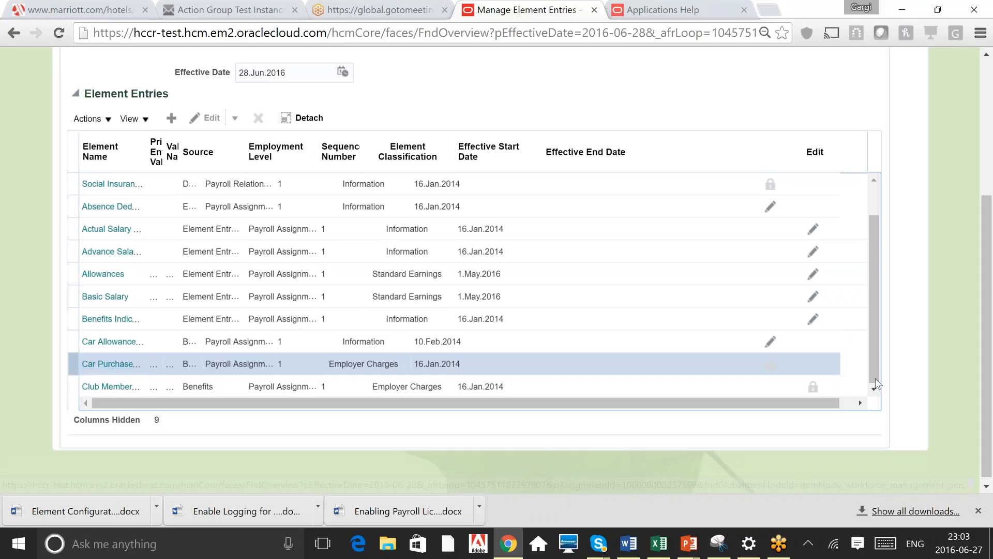
left_click(874, 385)
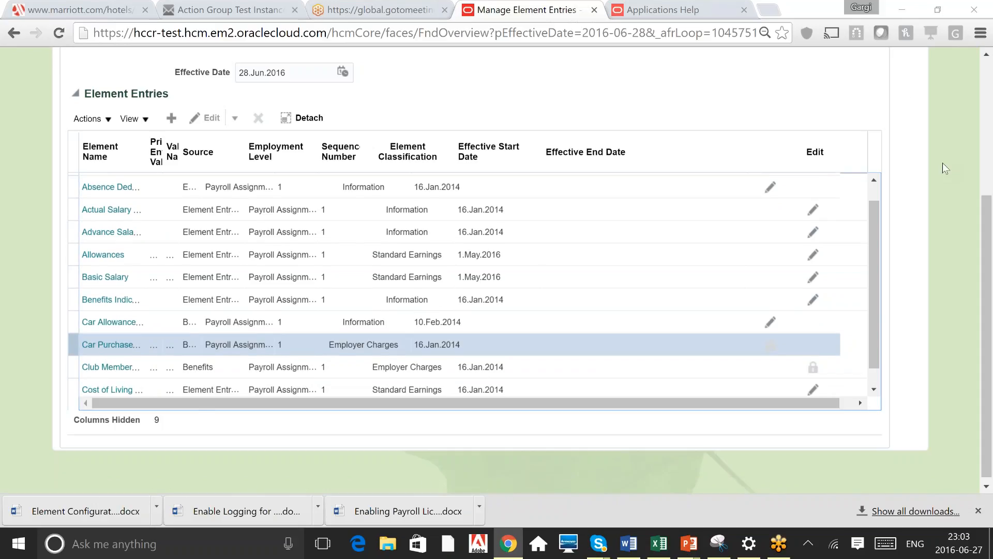
Browse the Navigator's Tools group, close the Navigator, and switch to the payroll data loading slide
key("alt+Tab")
scroll(312, 69, "up", 4)
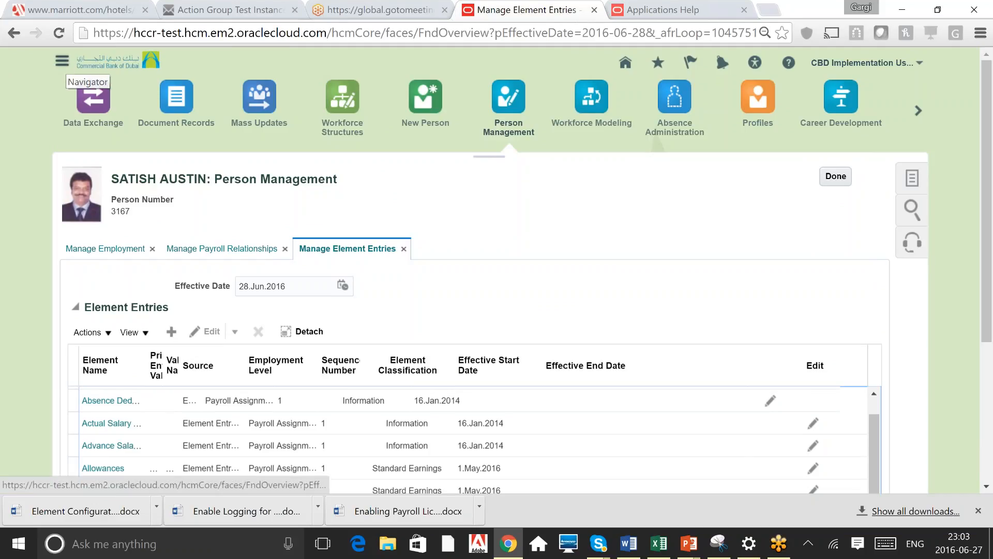
left_click(67, 62)
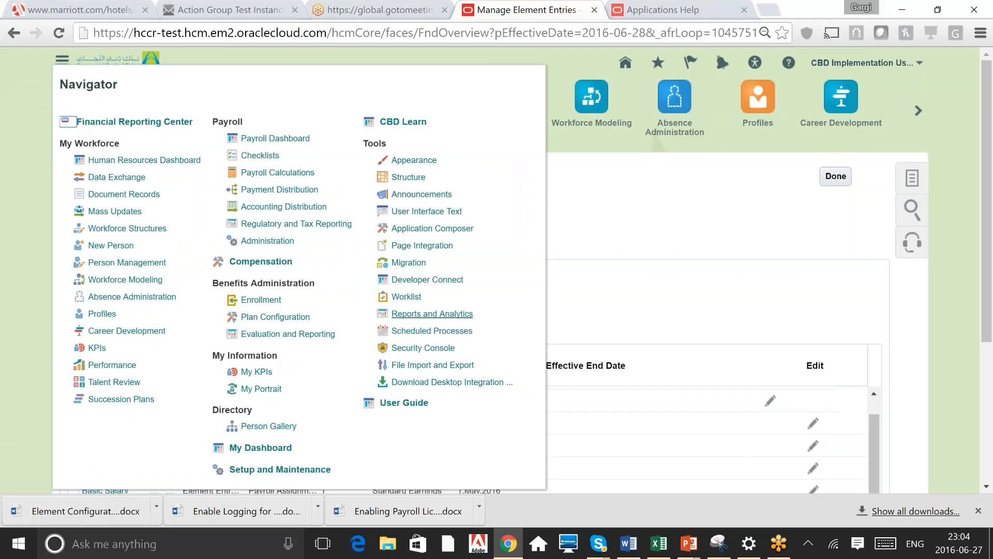
double_click(374, 144)
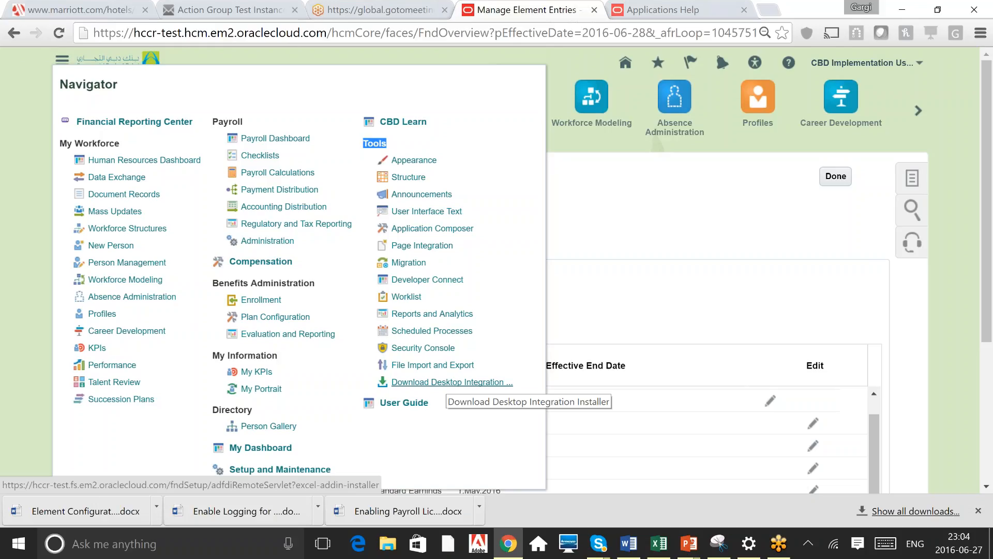
left_click(566, 58)
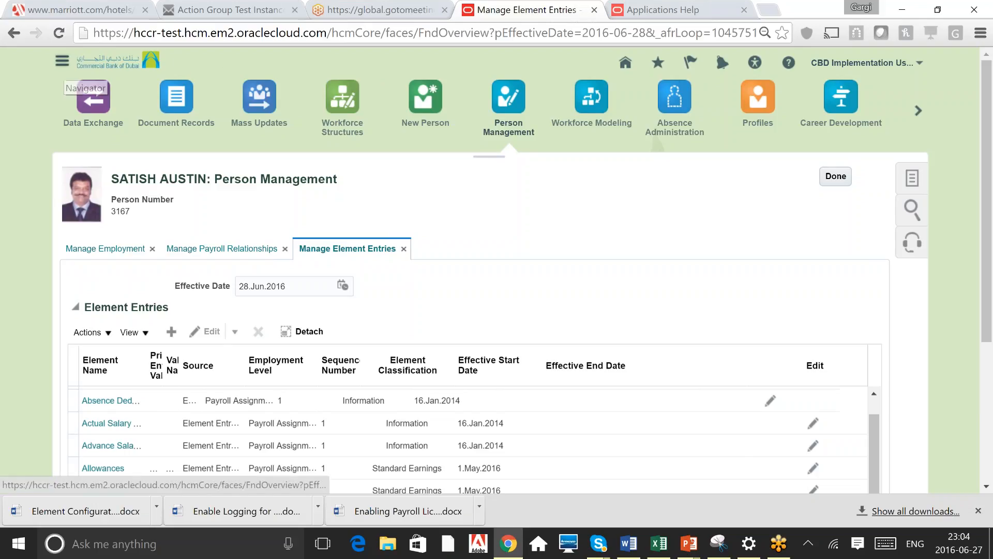
key("alt+Tab")
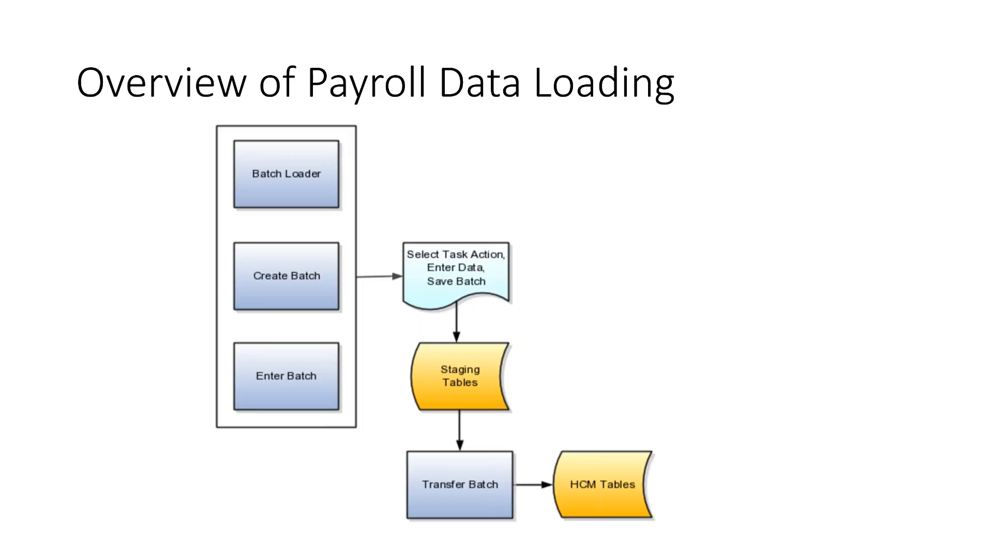
Open the Payroll Administration work area, leaving the person management tabs without saving
key("alt+Tab")
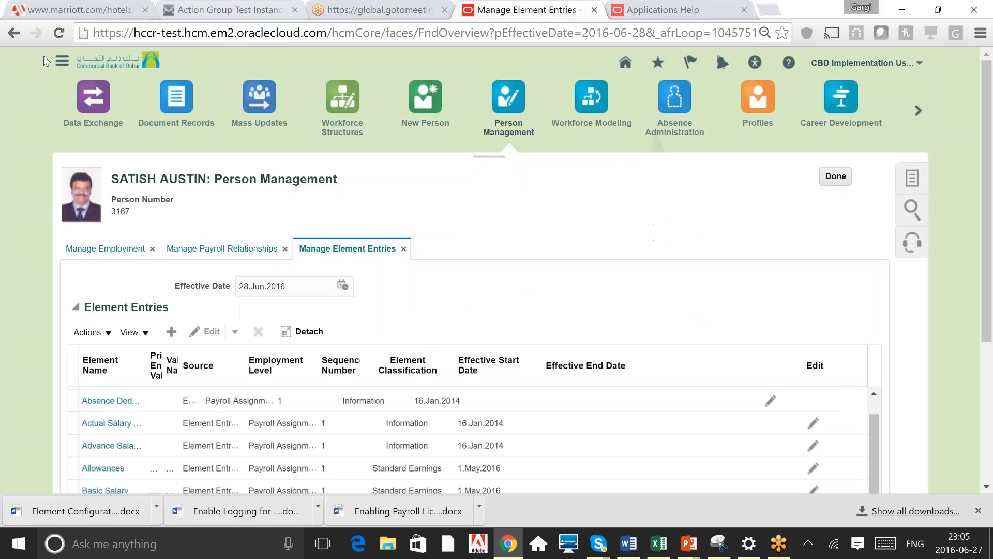
left_click(62, 60)
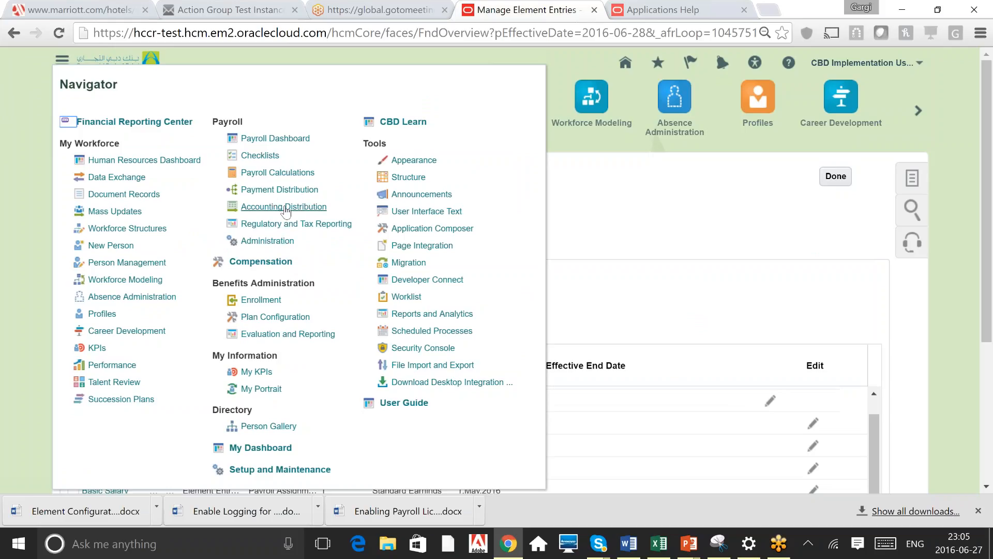
left_click(267, 241)
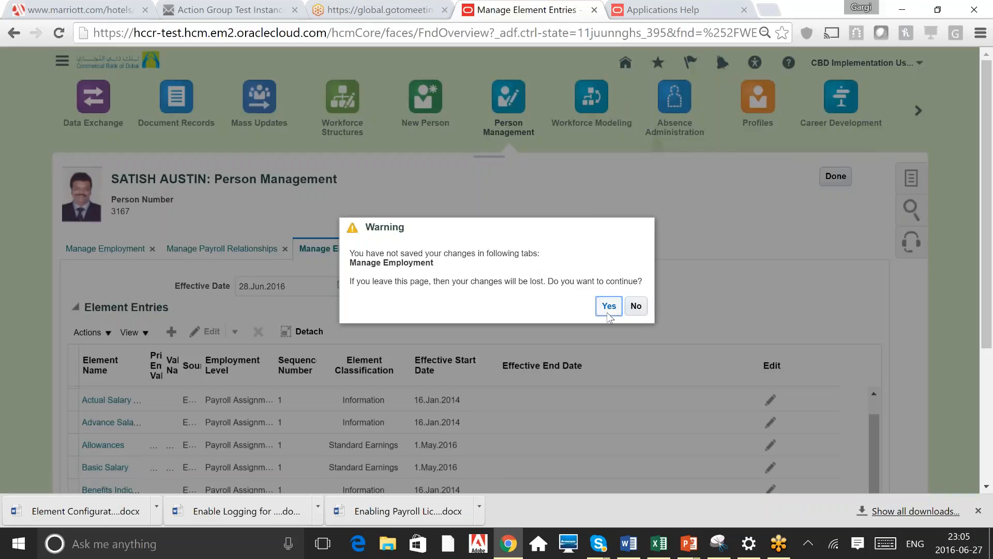
left_click(608, 306)
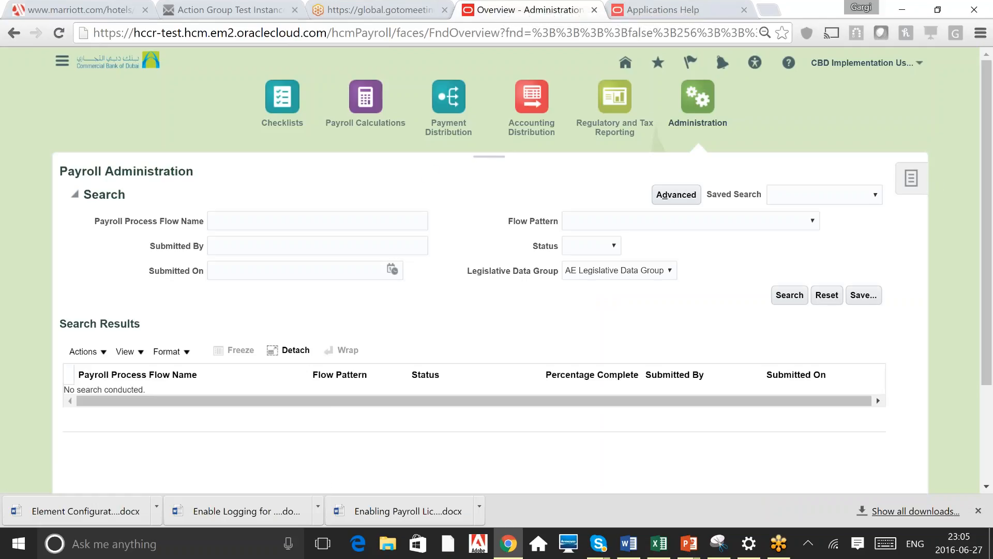
Open the Batch Loader task from the Batch Processing section of the payroll administration task list
left_click(911, 178)
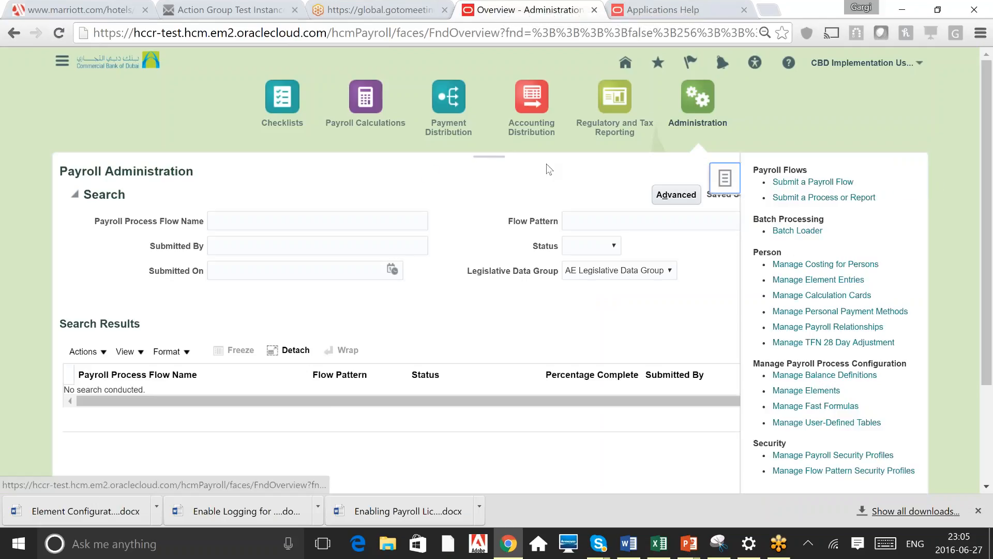
left_click_drag(753, 219, 827, 219)
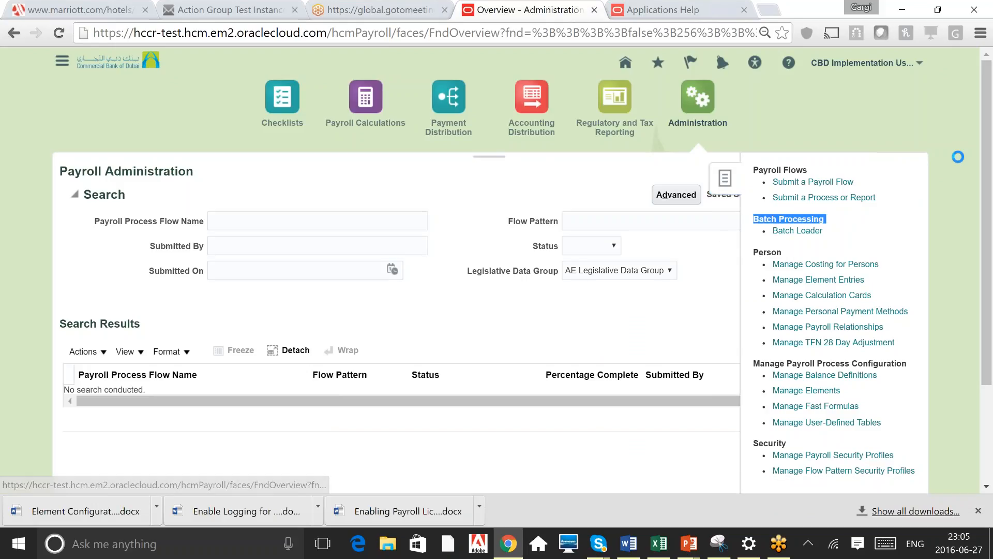
left_click(797, 230)
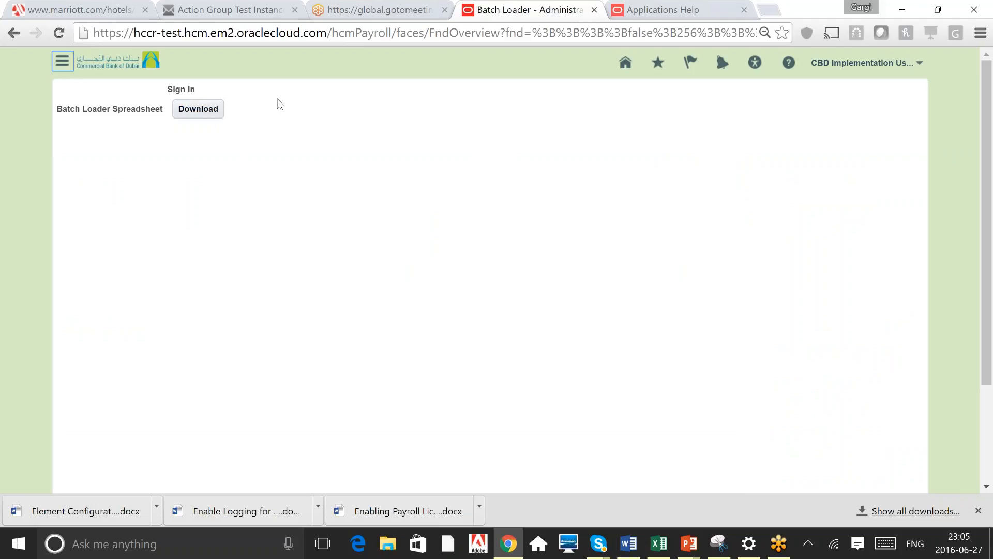
Download the Batch Loader spreadsheet, open it in Excel, enable editing and connect to the application
left_click(201, 116)
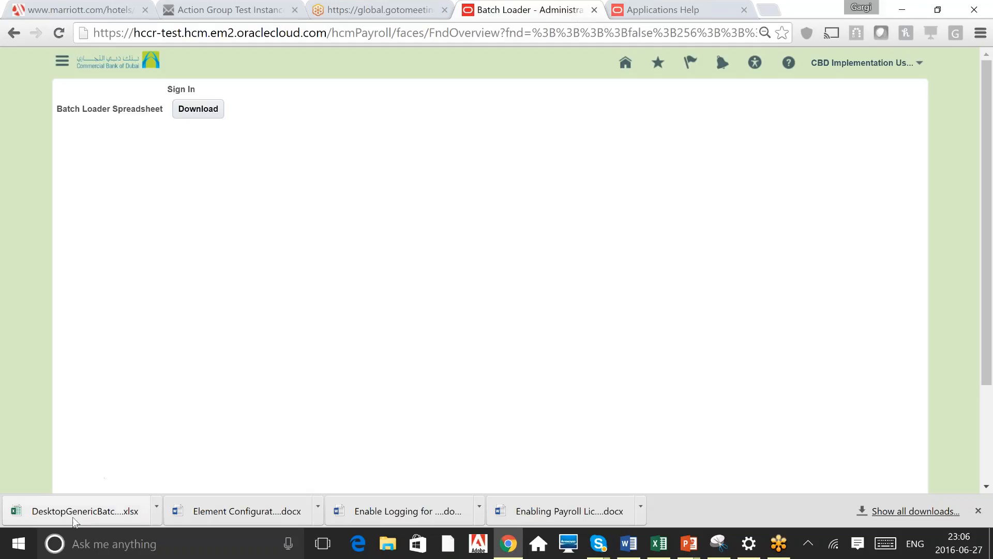
left_click(89, 512)
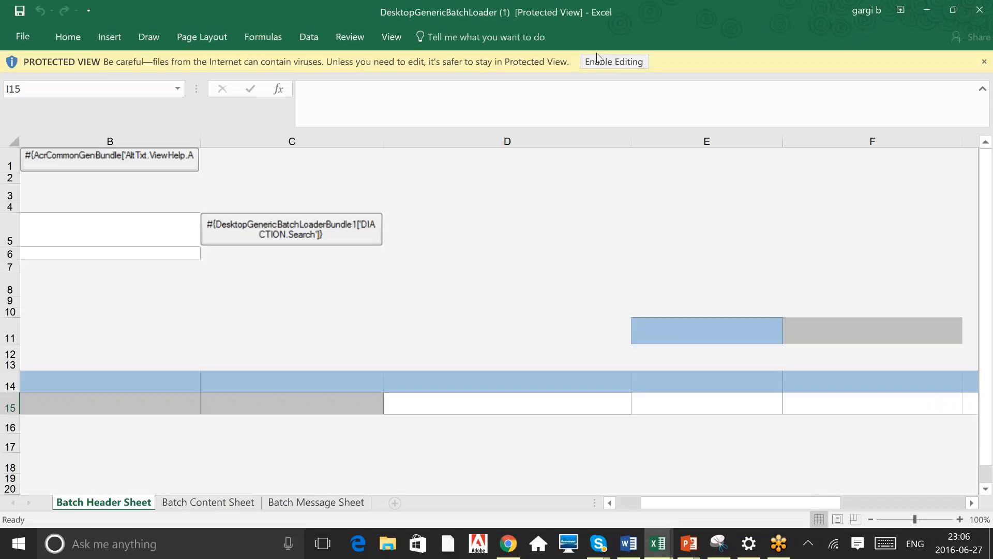
left_click(602, 63)
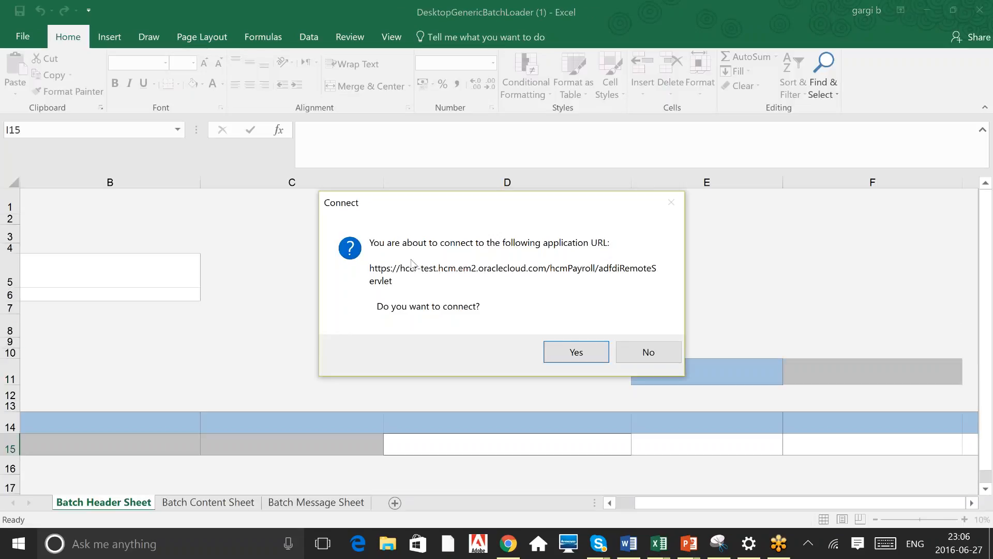
left_click(576, 355)
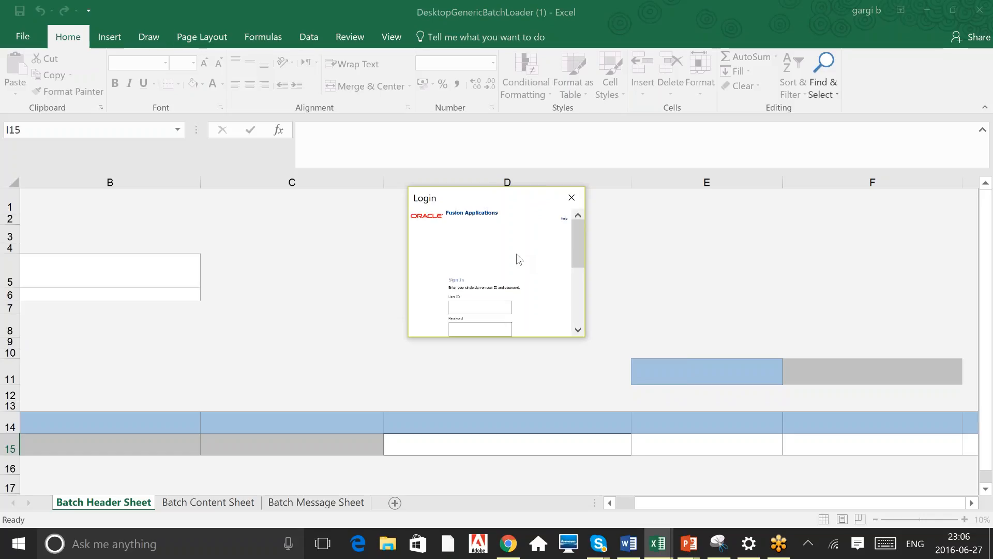
Sign in to Fusion Applications from the spreadsheet with the user ID and account password
left_click(474, 308)
type("hcm.user")
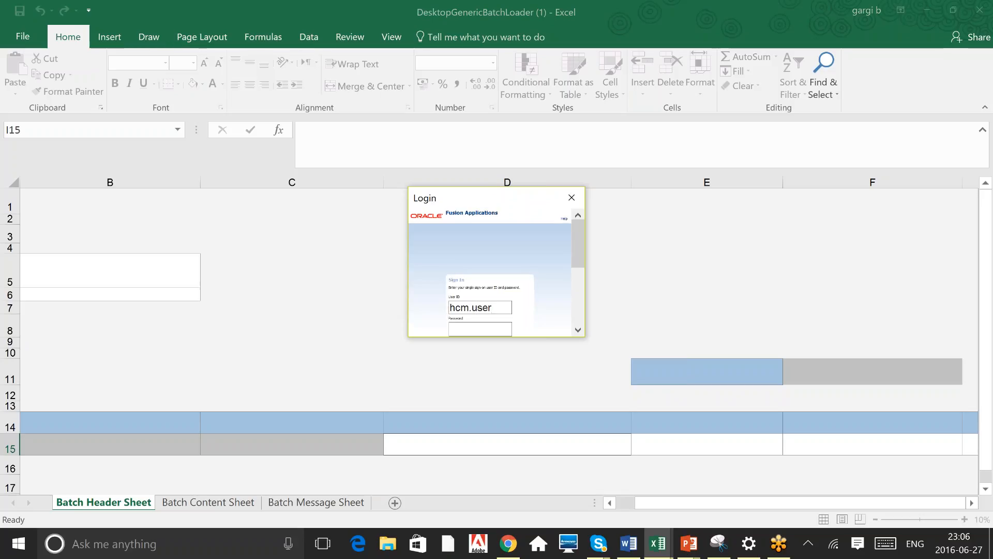
key("Tab")
type("******")
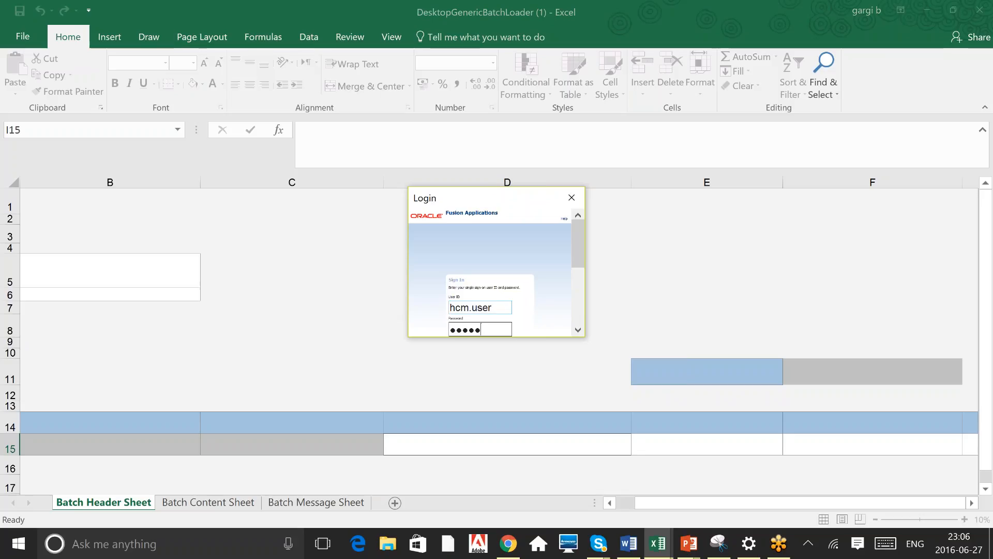
type("***")
scroll(559, 306, "down", 2)
left_click(468, 238)
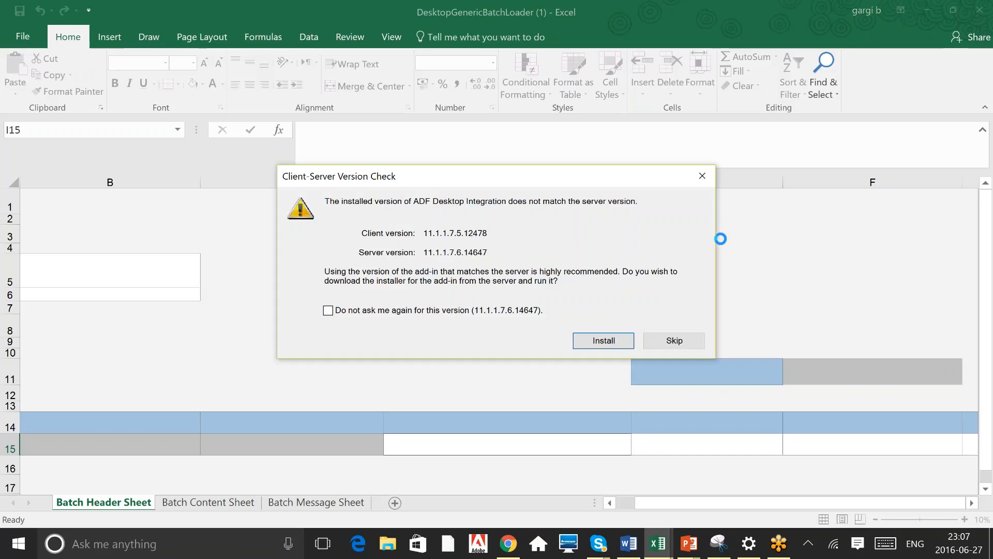
Choose to install the matching ADF Desktop Integration add-in and dismiss the restart warning
left_click(602, 341)
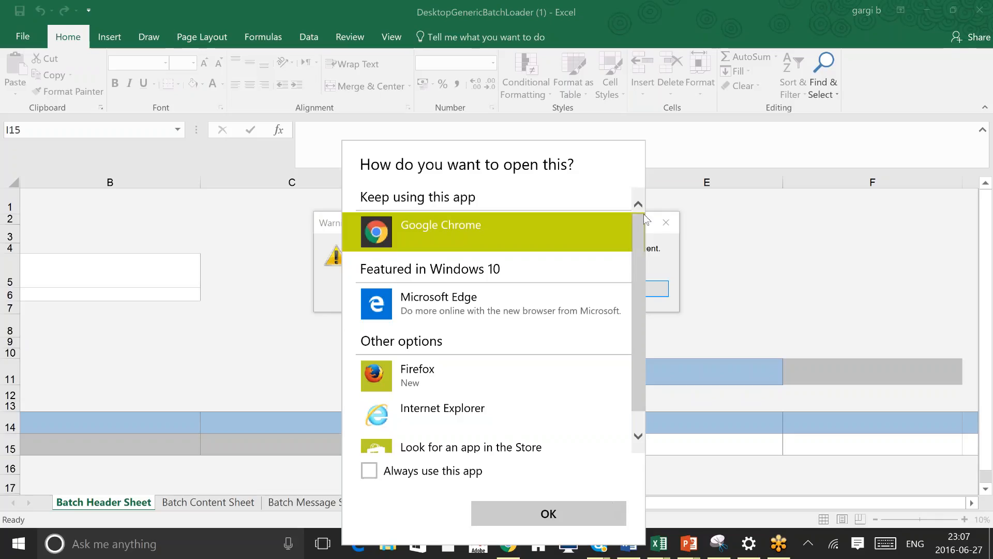
left_click(781, 254)
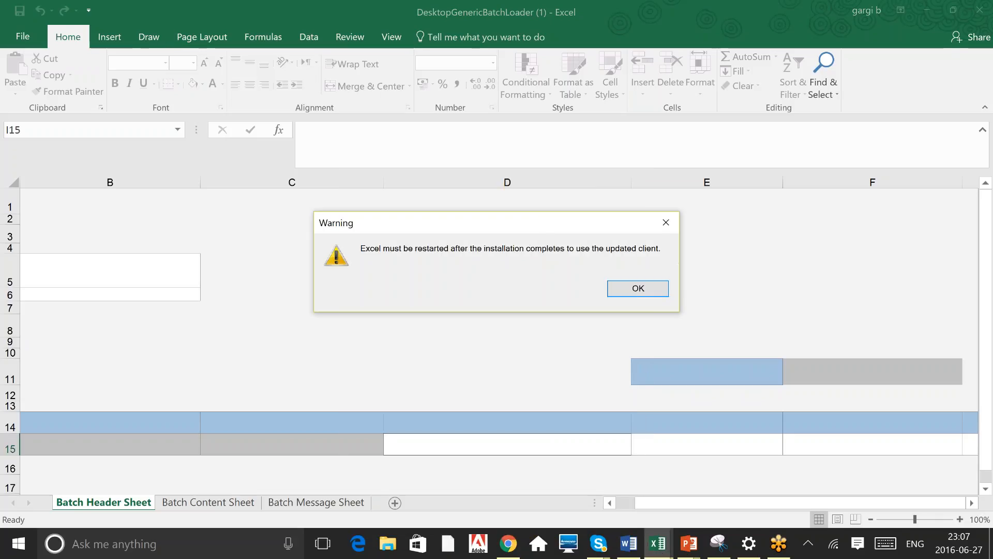
left_click(666, 222)
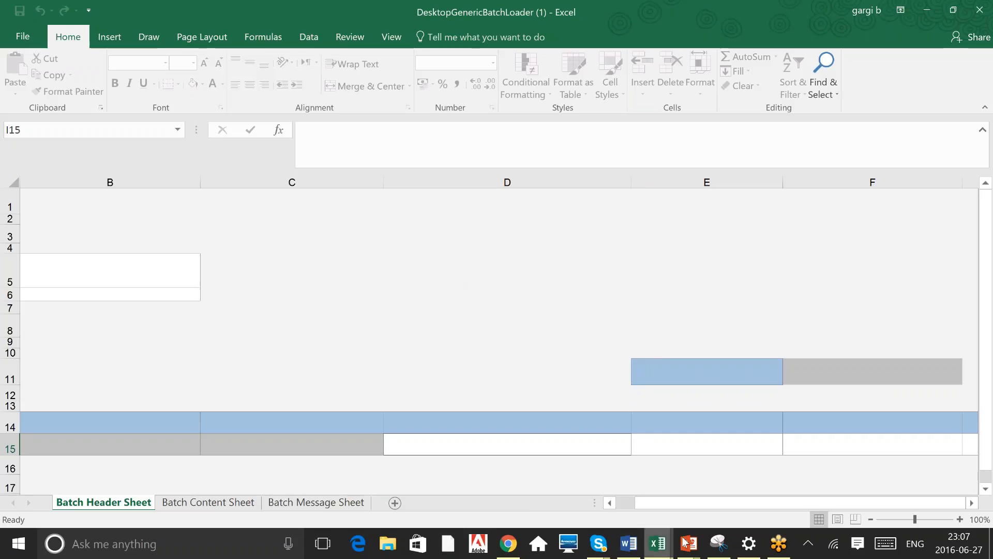
Glance at the payroll data loading slide and return to the batch loader workbook
mouse_move(692, 544)
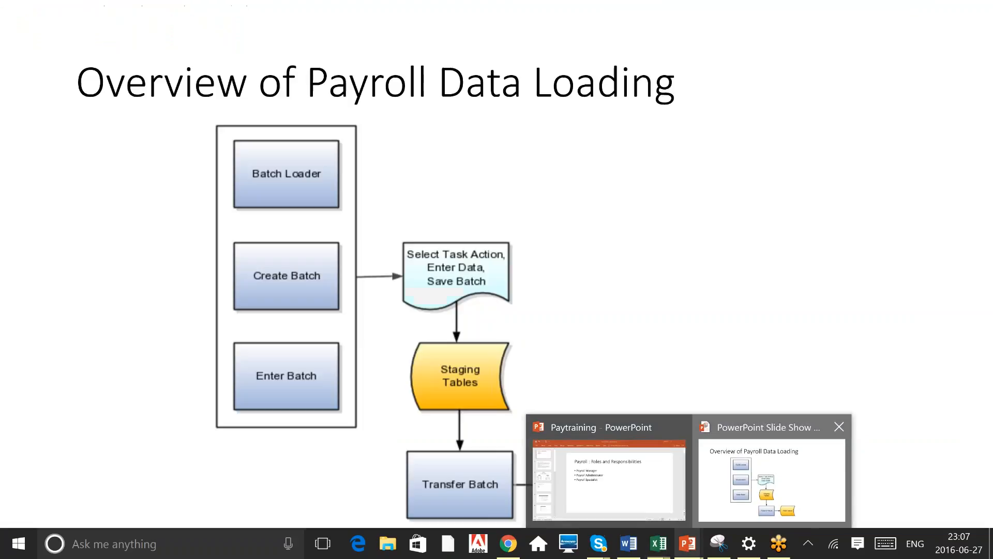
left_click(771, 474)
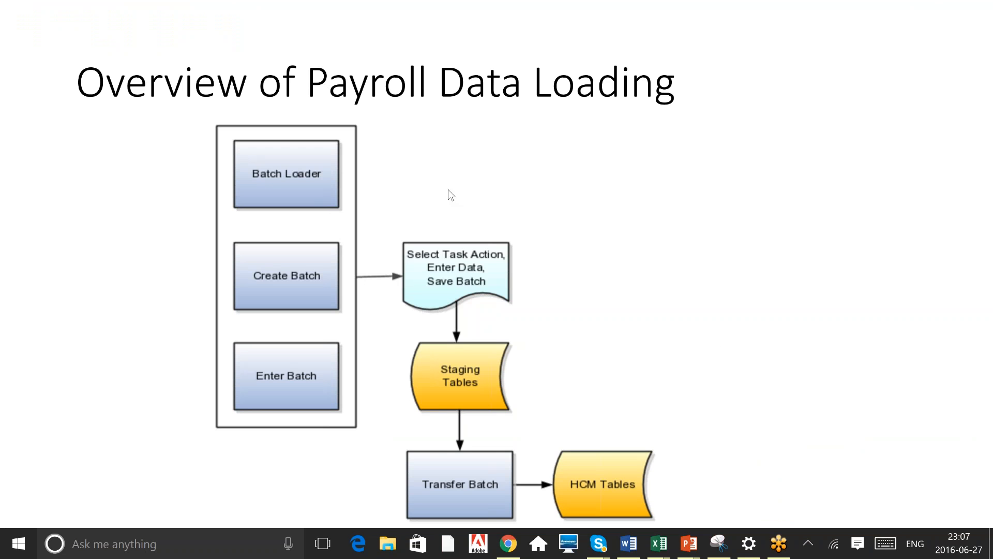
key("alt+Tab")
key("alt+Tab")
key("alt+Tab")
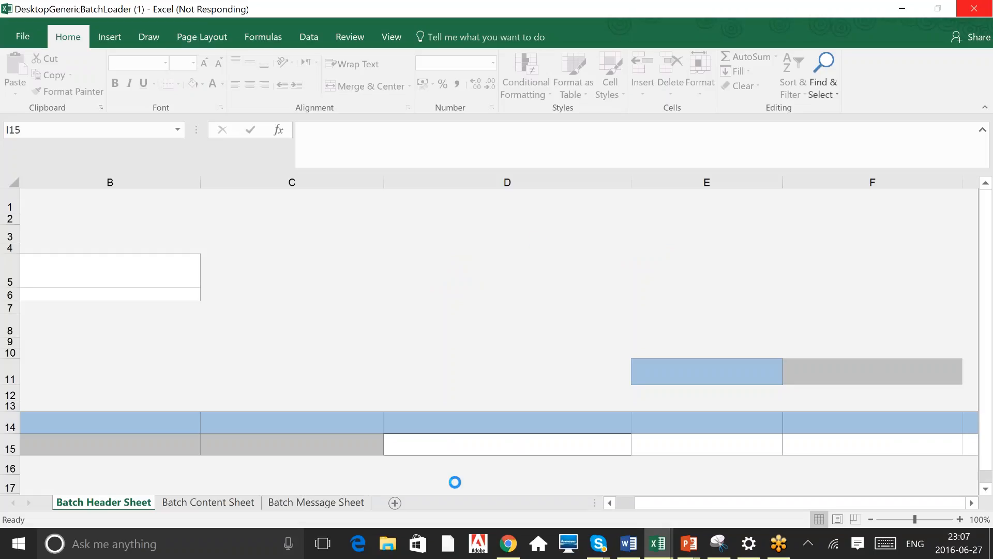
left_click(509, 543)
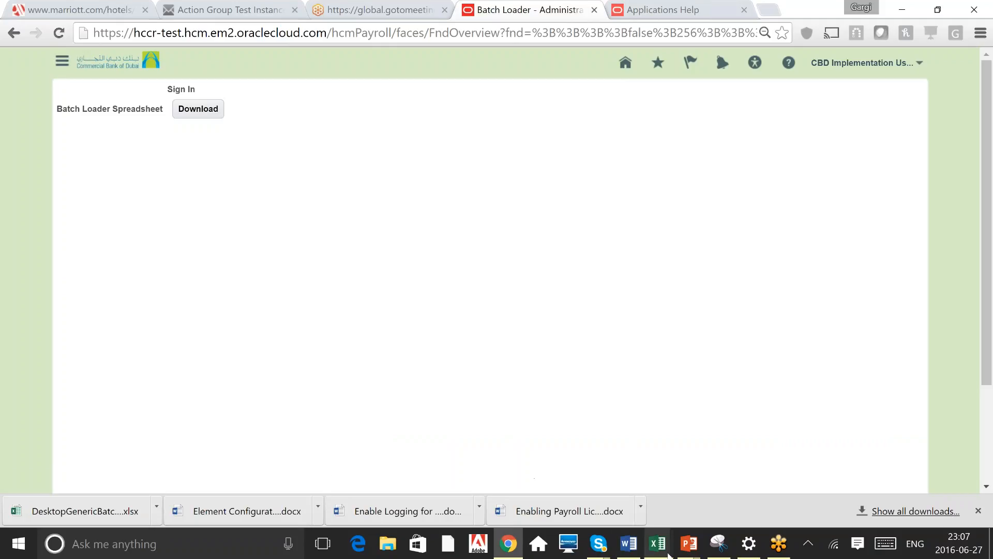
mouse_move(668, 555)
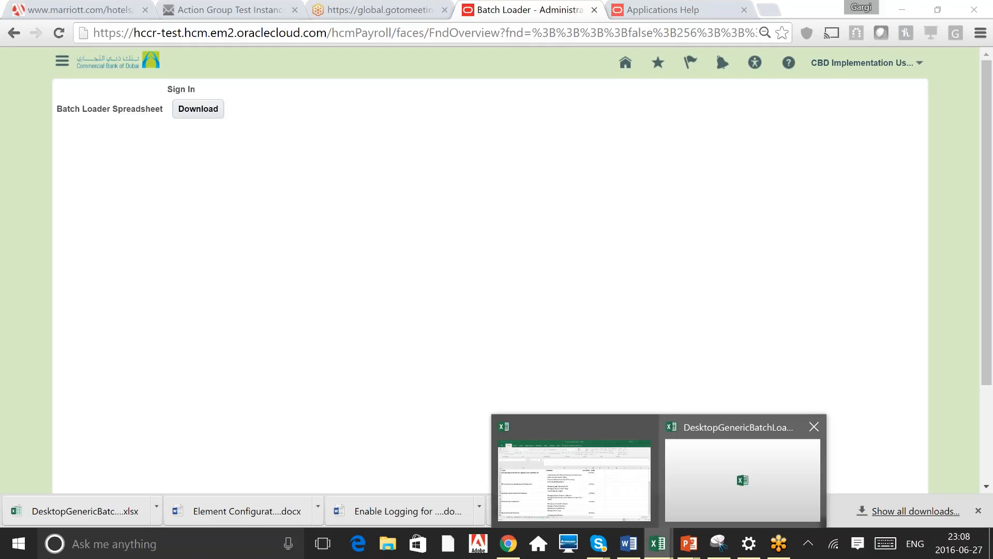
left_click(742, 478)
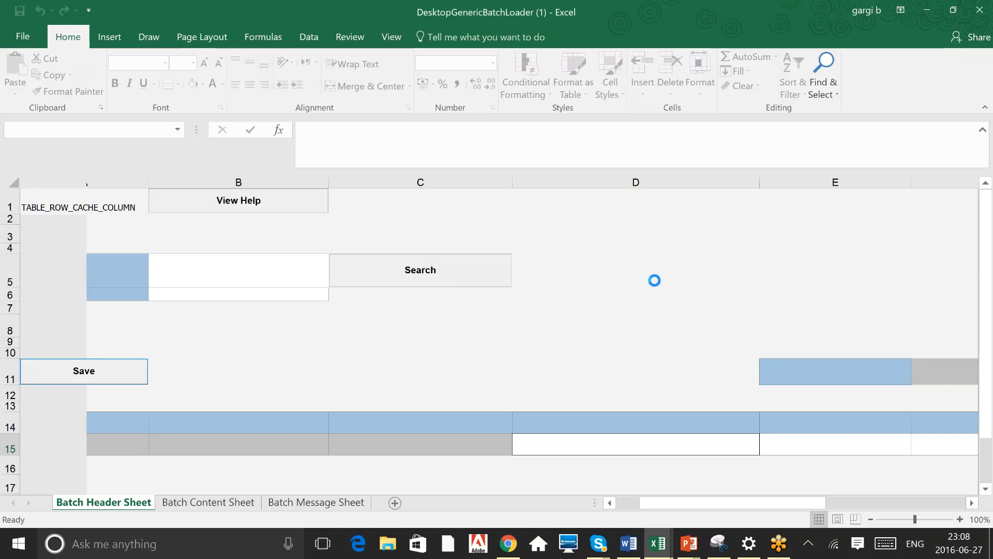
key("alt+Tab")
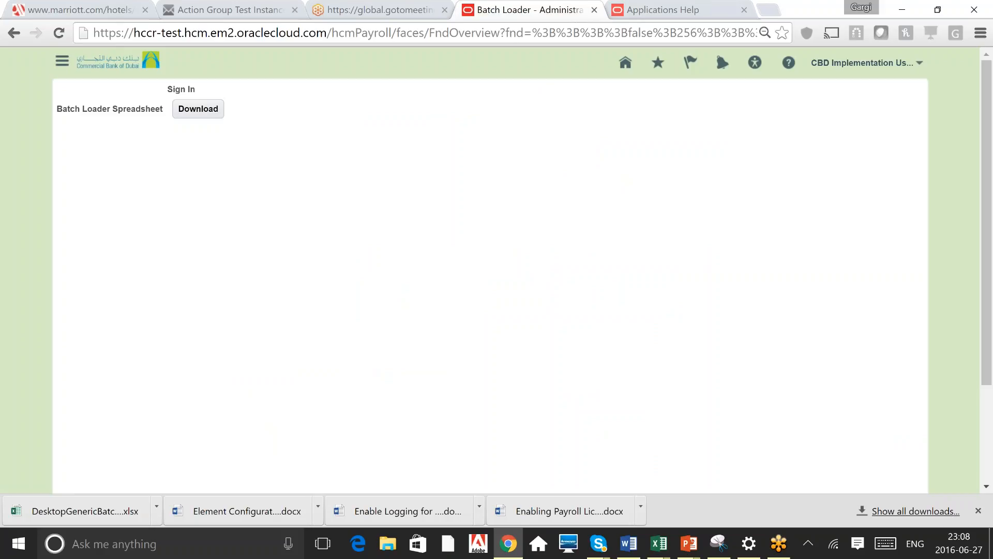
left_click(62, 61)
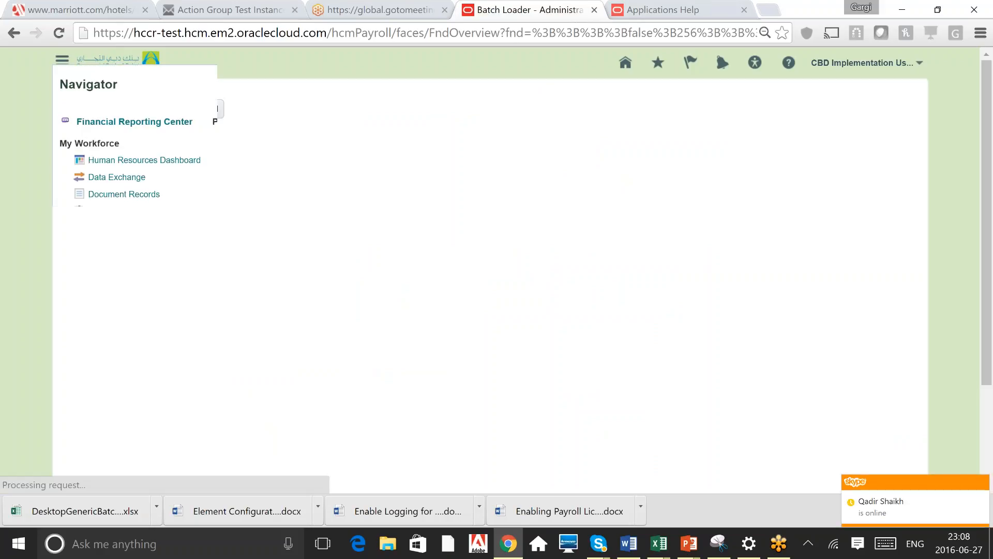
left_click(856, 302)
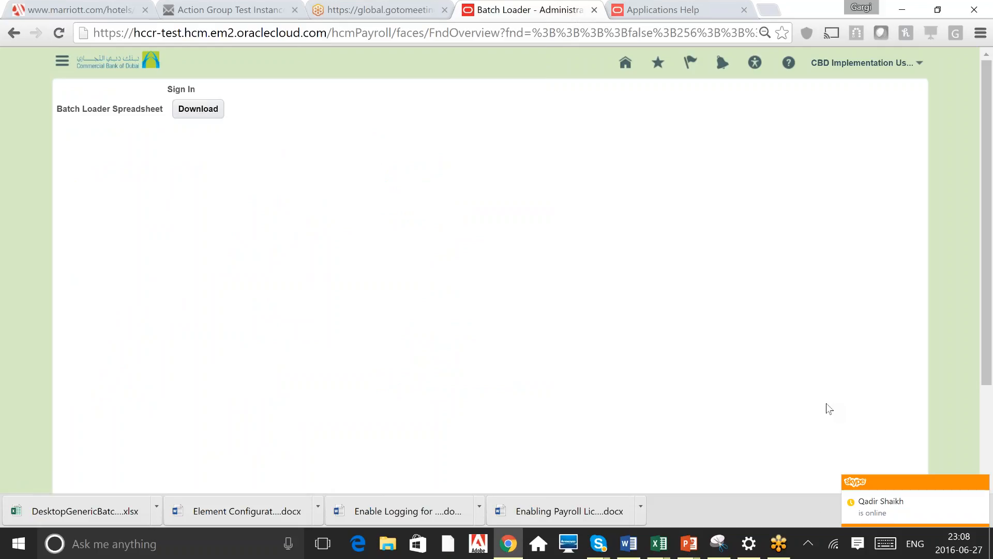
left_click(780, 550)
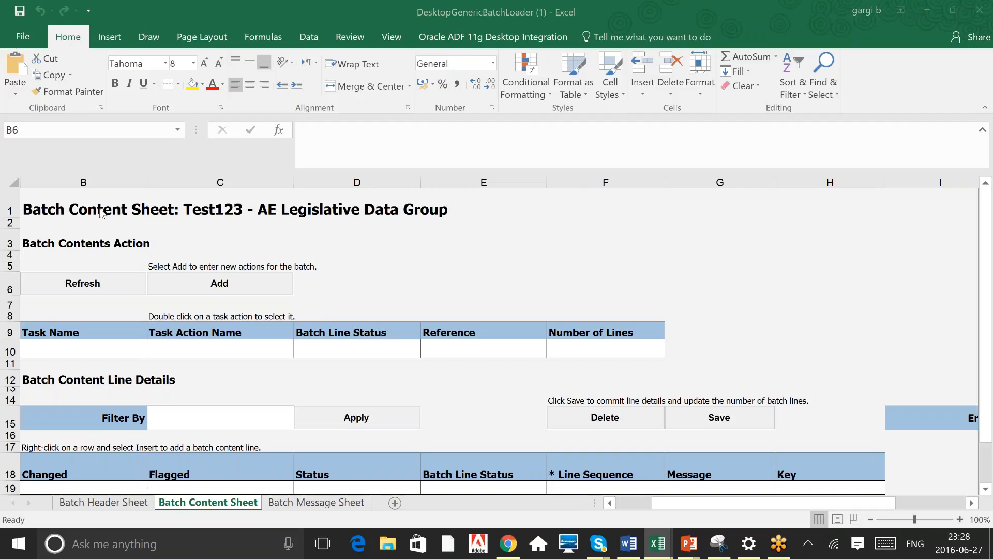
Examine the Batch Content Sheet for batch Test123, scrolling down to the content line details
left_click(228, 209)
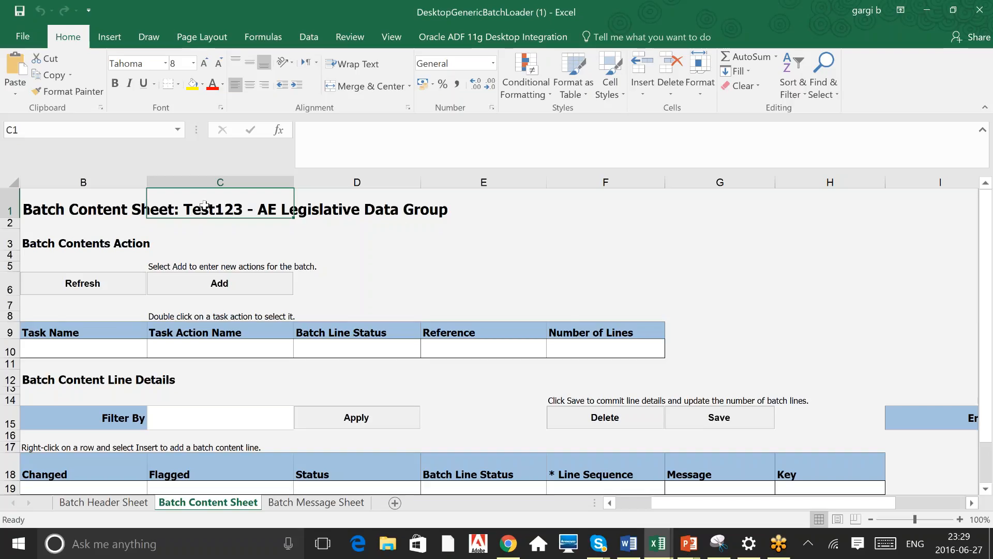
left_click(76, 203)
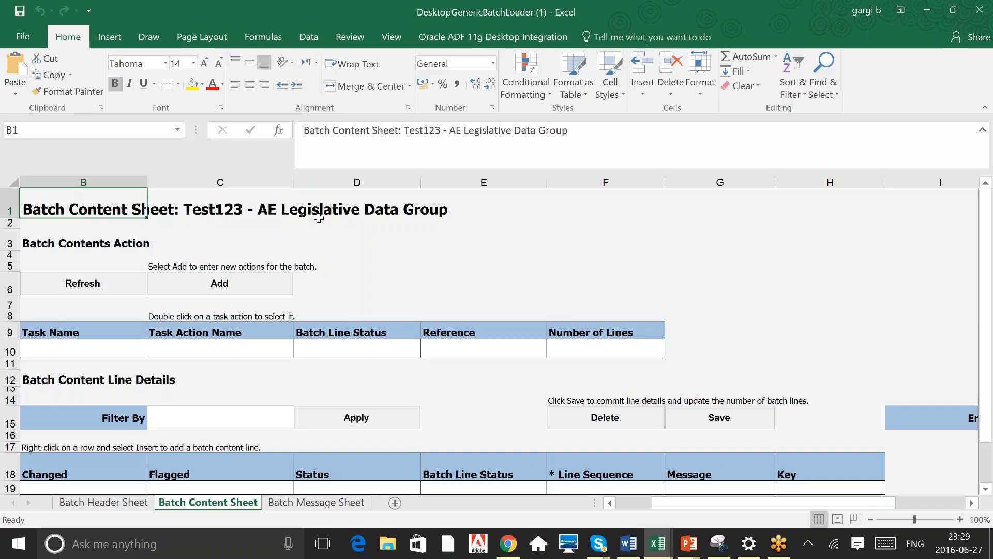
left_click(338, 214)
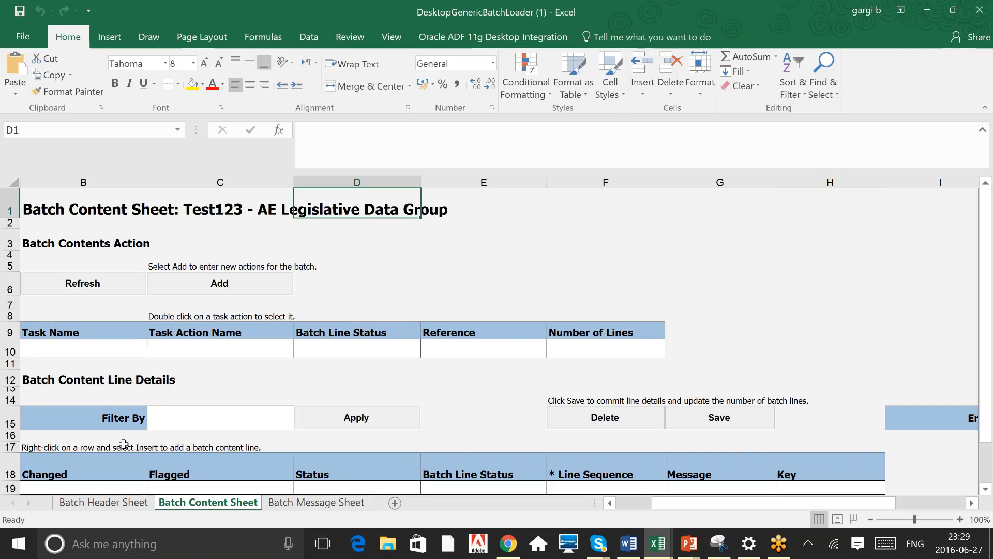
left_click(202, 211)
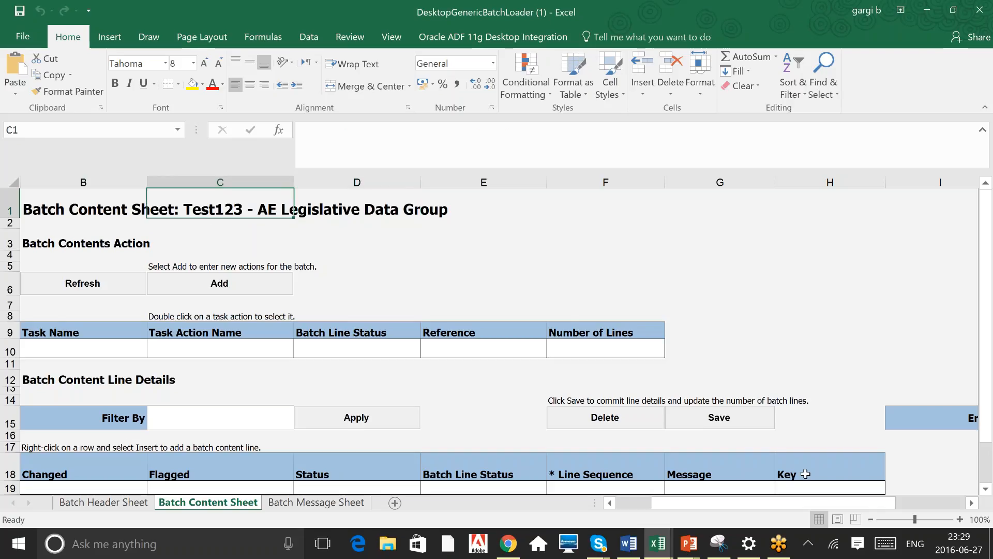
left_click(985, 485)
left_click_drag(991, 472, 991, 427)
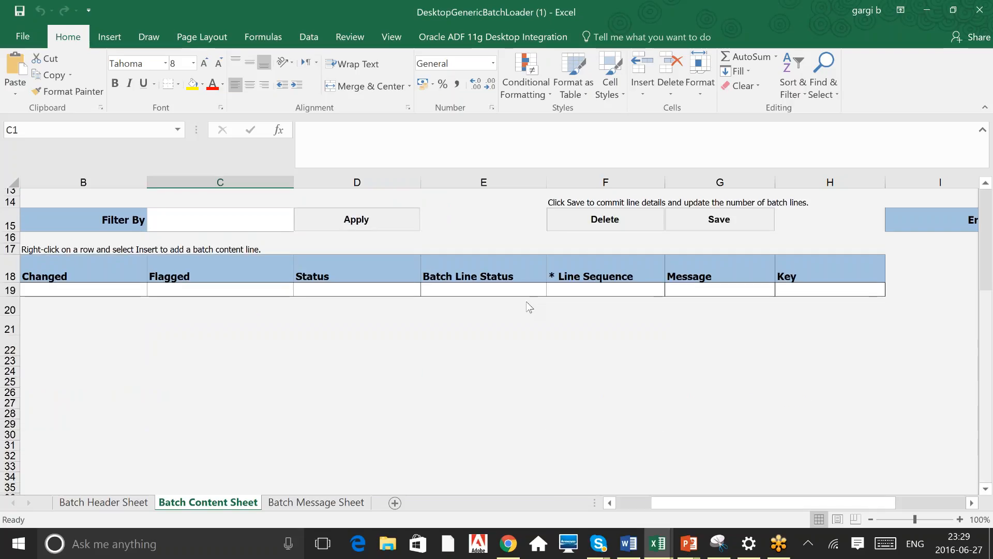
Move back up through the Batch Content Sheet to its title row
left_click(363, 371)
key("Up")
key("Up")
key("Up")
key("Up")
key("Up")
key("Up")
key("Up")
key("Up")
key("Up")
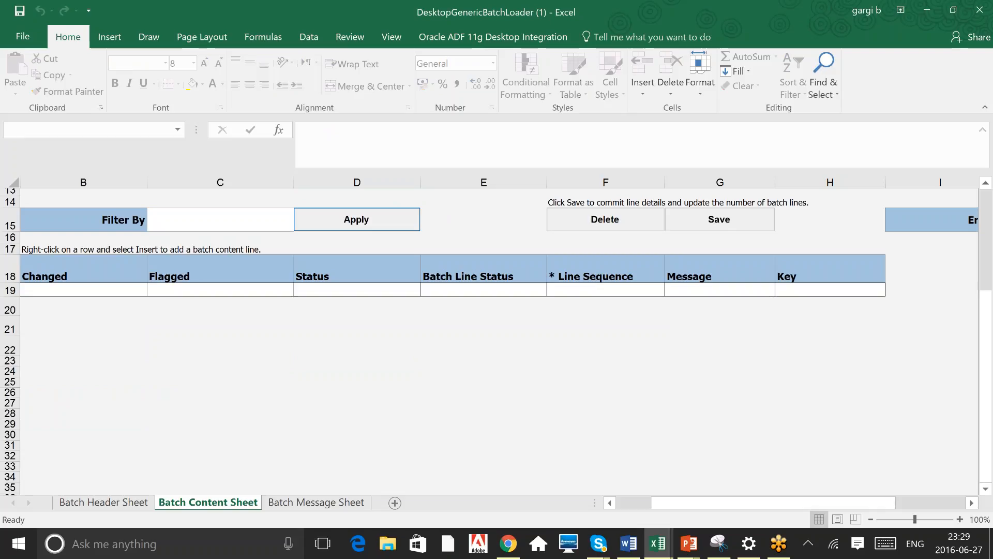
left_click(443, 223)
key("Up")
key("Up")
key("Up")
key("Up")
key("Up")
key("Up")
key("Up")
key("Up")
key("Up")
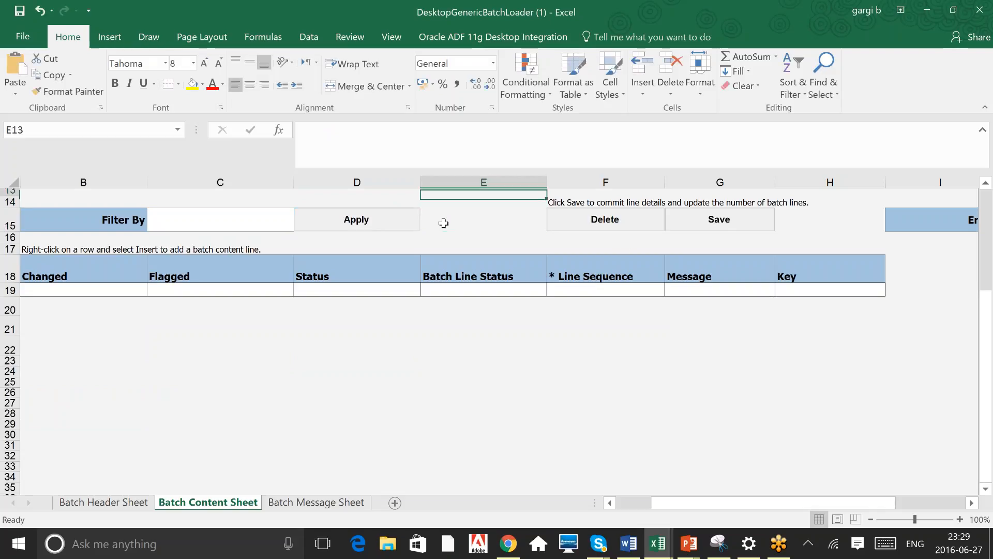
key("Up")
key("Up")
key("Up")
key("Up")
key("Up")
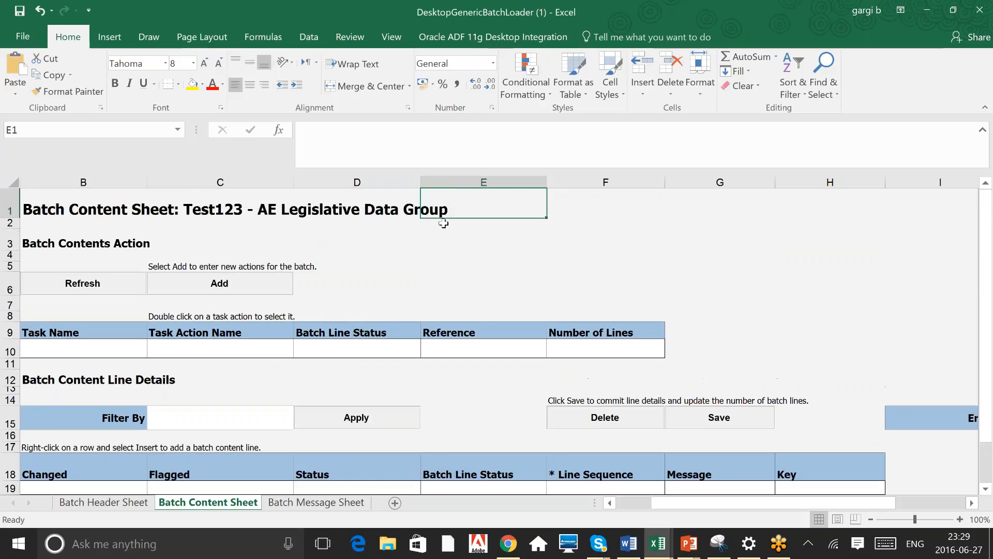
Add a task action to the batch, searching the Task Actions list for actions matching Entry
left_click(220, 283)
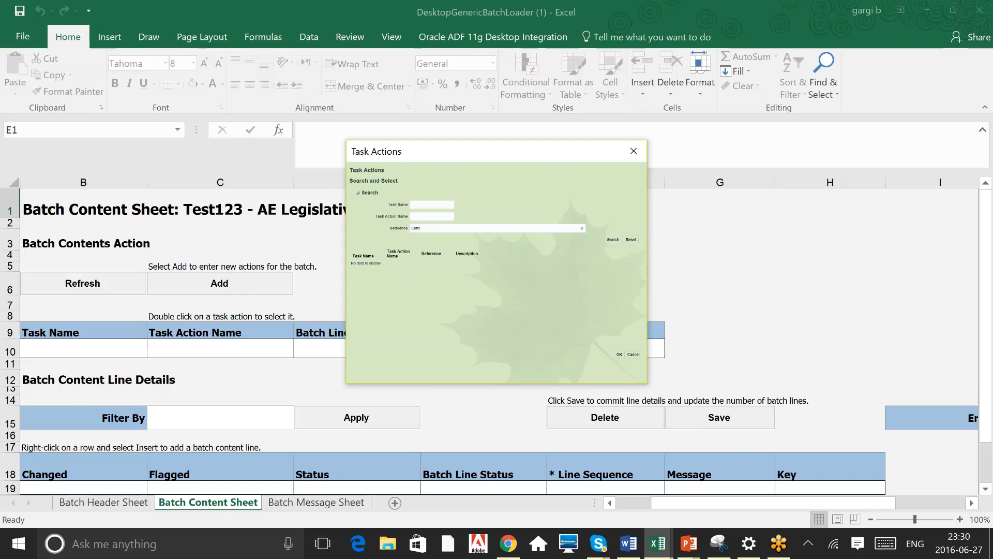
left_click(613, 239)
key("BackSpace")
key("BackSpace")
key("BackSpace")
key("BackSpace")
key("BackSpace")
type("%Entry%")
left_click(612, 239)
left_click(428, 228)
key("ctrl+a")
key("BackSpace")
type("Entry")
left_click(612, 240)
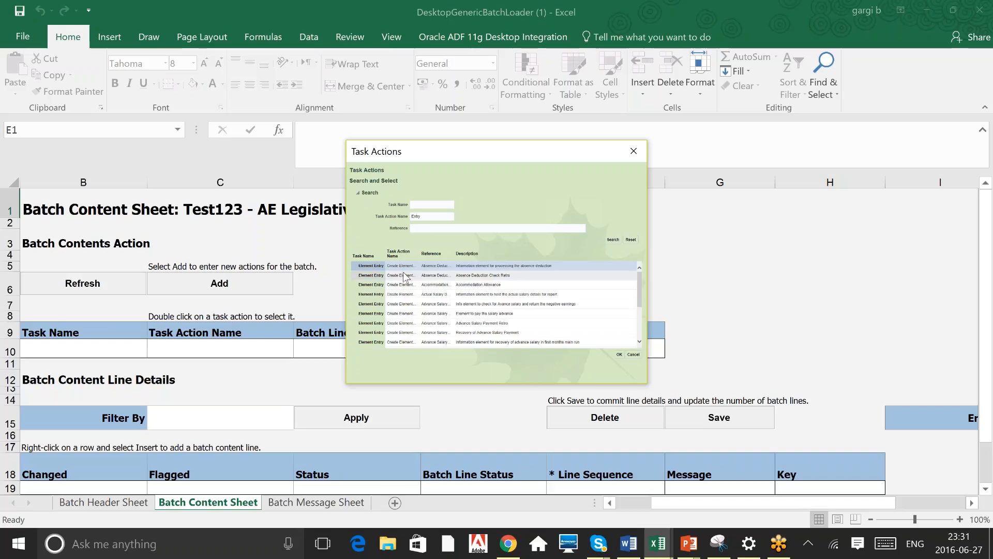
Browse the Entry search results, widening the Reference column to read the element names
left_click(640, 342)
left_click(640, 342)
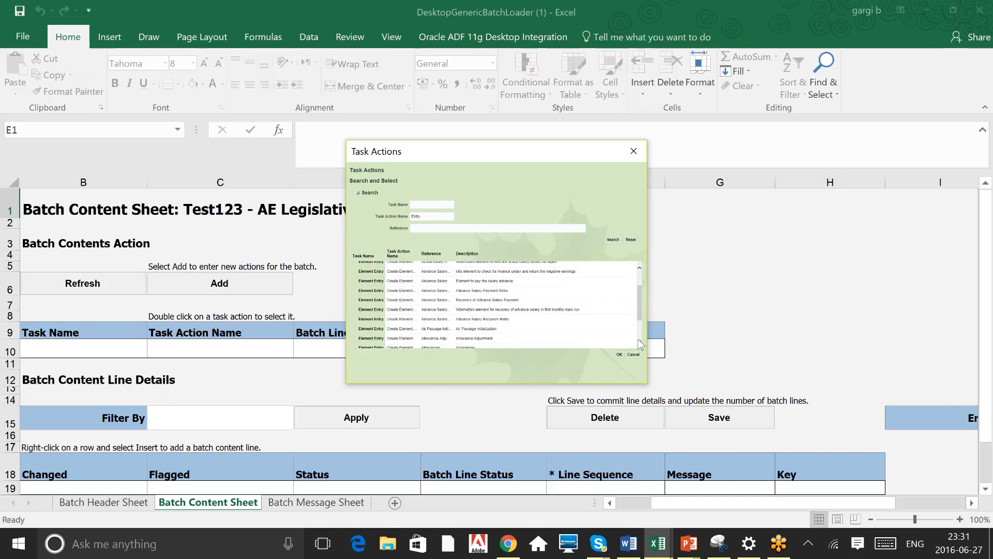
left_click(640, 342)
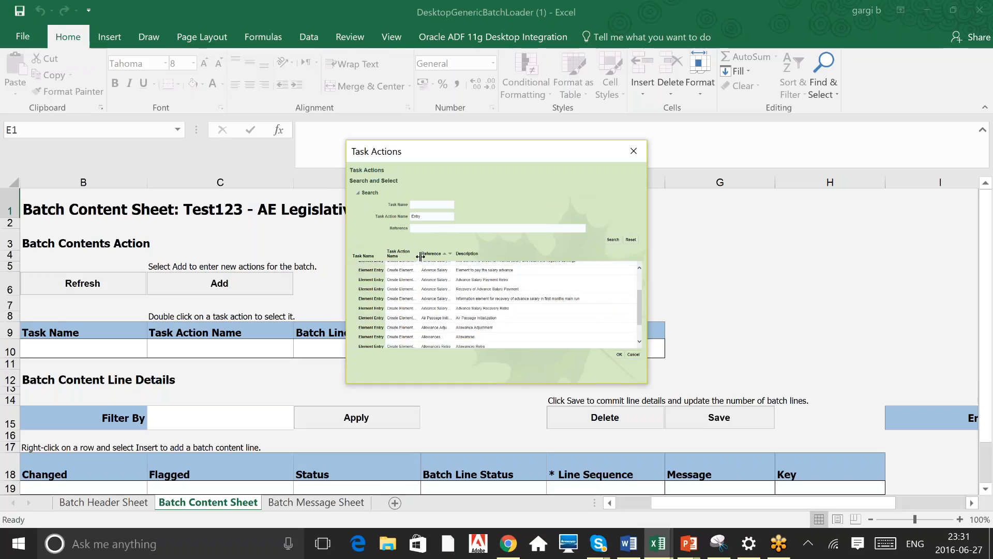
left_click_drag(467, 251, 499, 250)
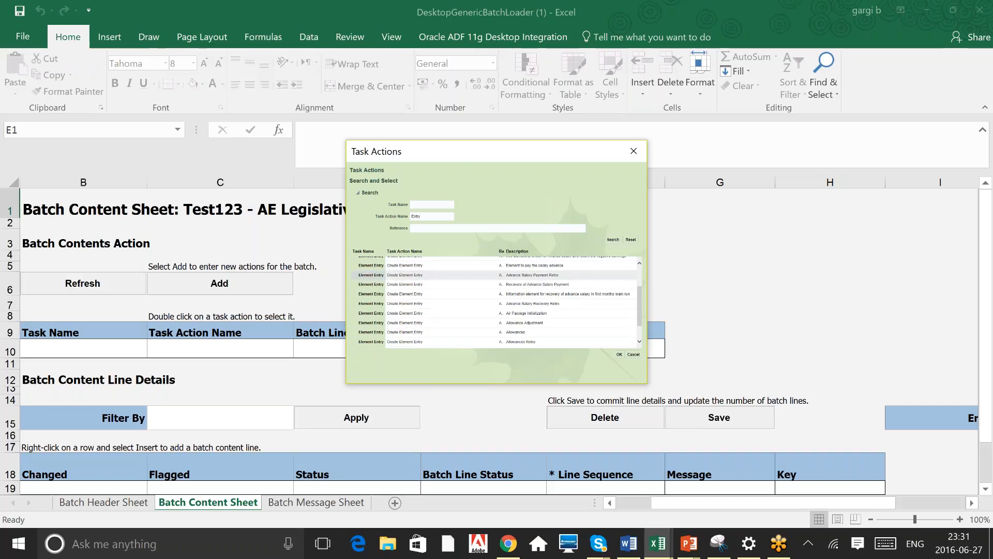
left_click(419, 268)
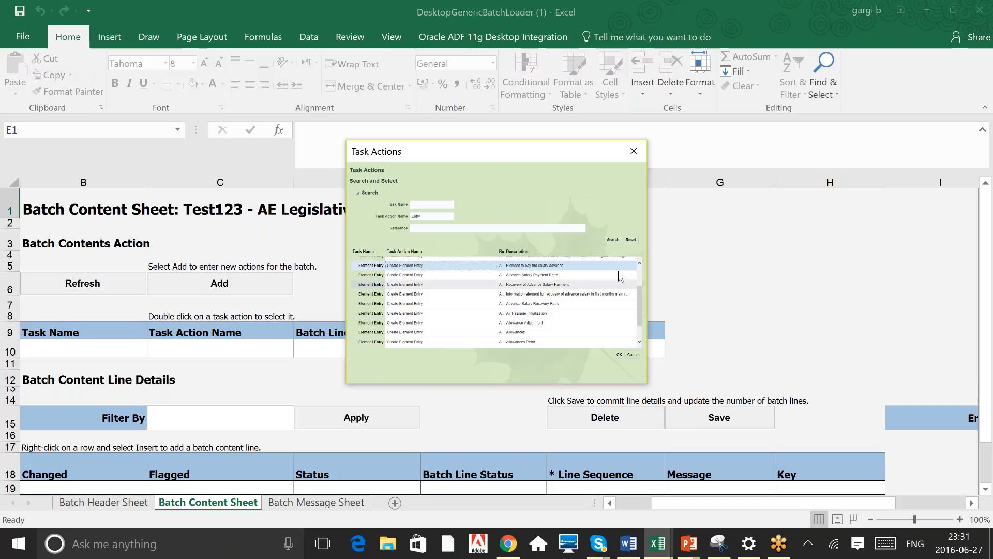
scroll(640, 269, "up", 2)
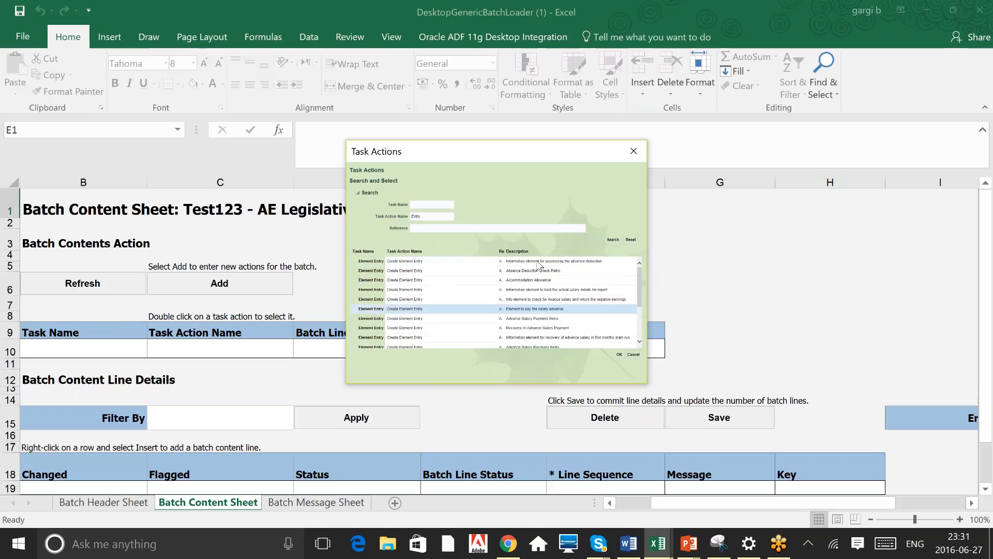
left_click_drag(497, 252, 444, 251)
left_click(468, 260)
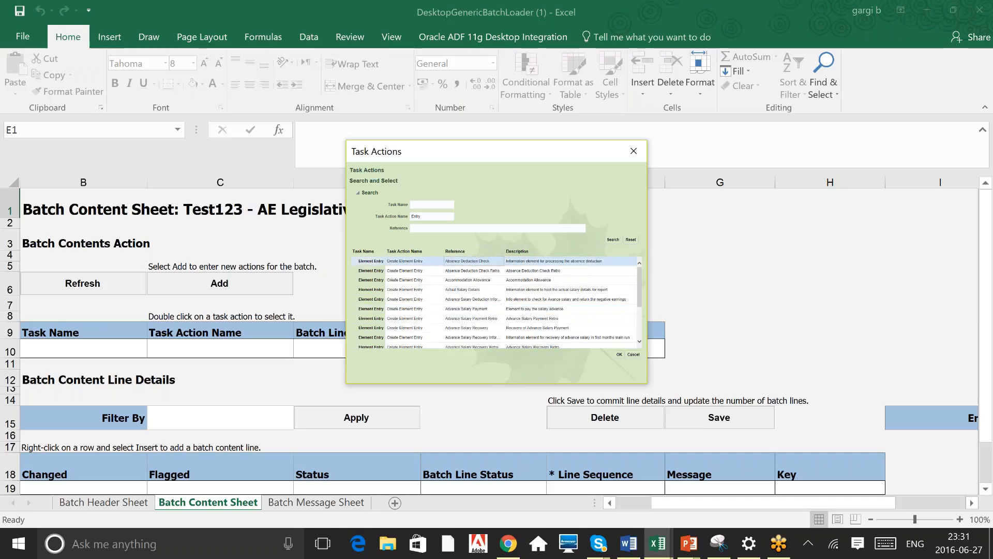
Search the task actions for the Basic reference and add the Basic Adjustment Create Element Entry action
left_click(412, 228)
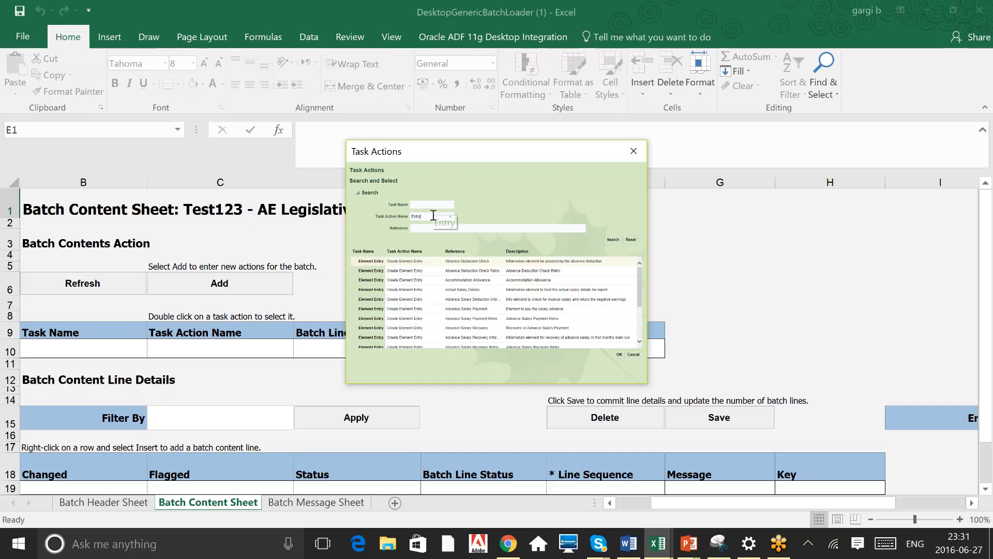
double_click(433, 216)
left_click(430, 229)
left_click(617, 237)
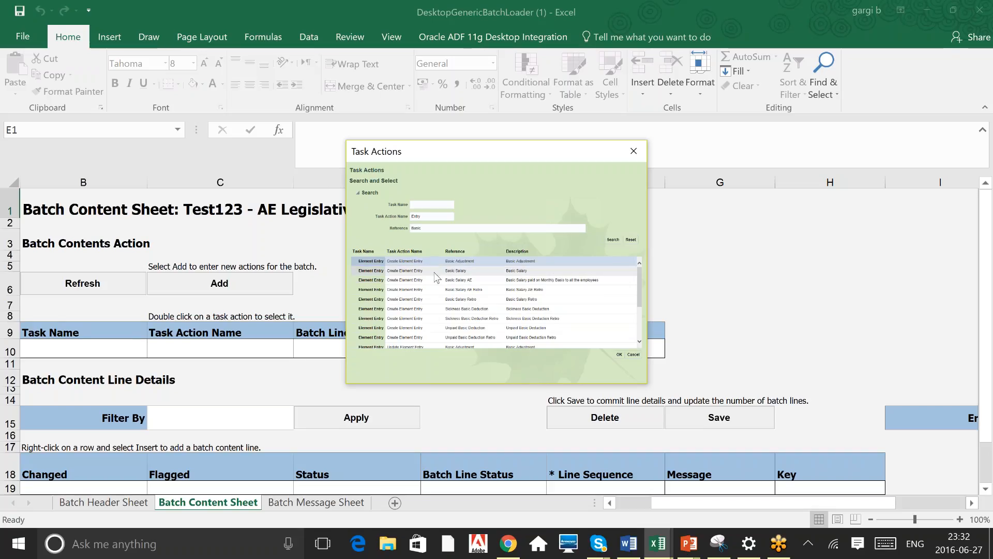
left_click(469, 264)
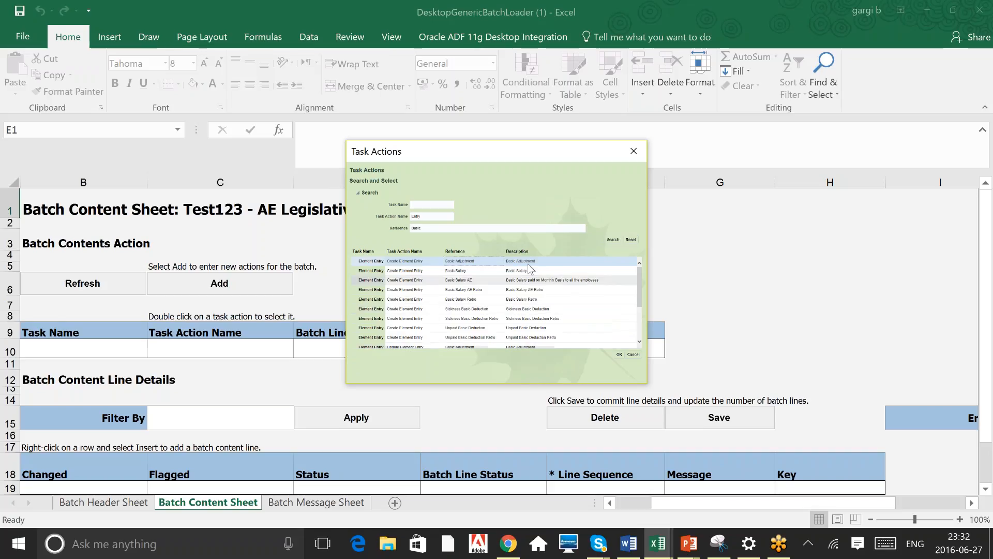
left_click(620, 355)
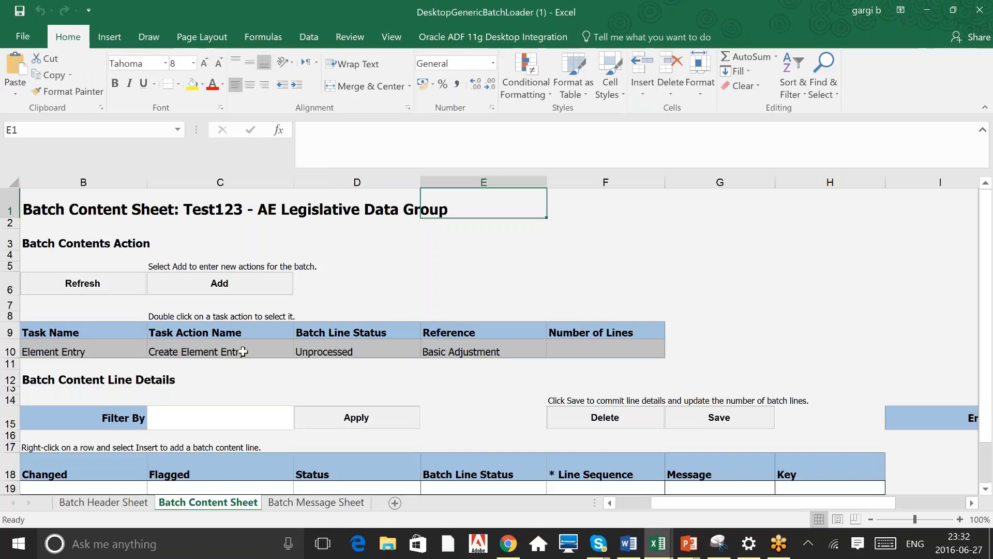
Select the Create Element Entry task action to load its content line columns
left_click(242, 352)
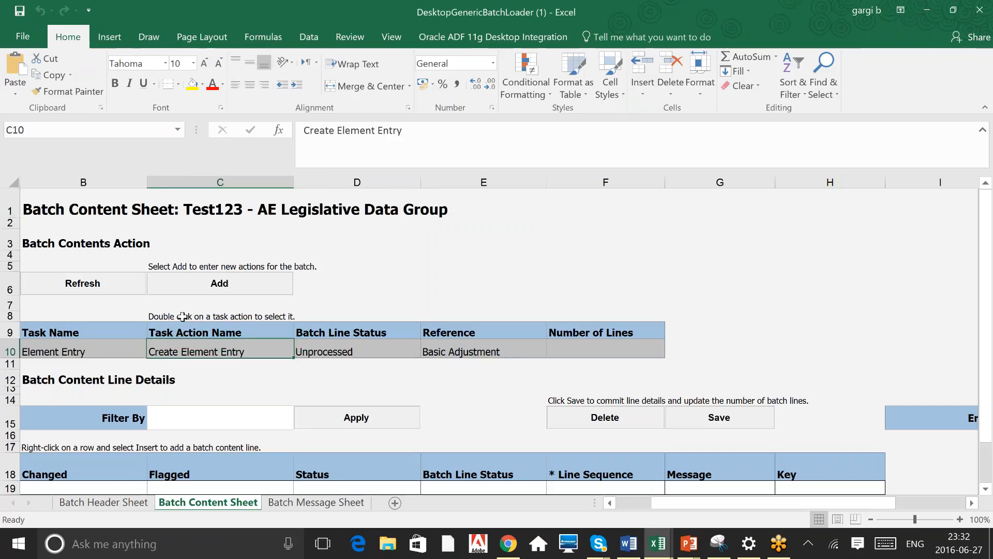
left_click(207, 317)
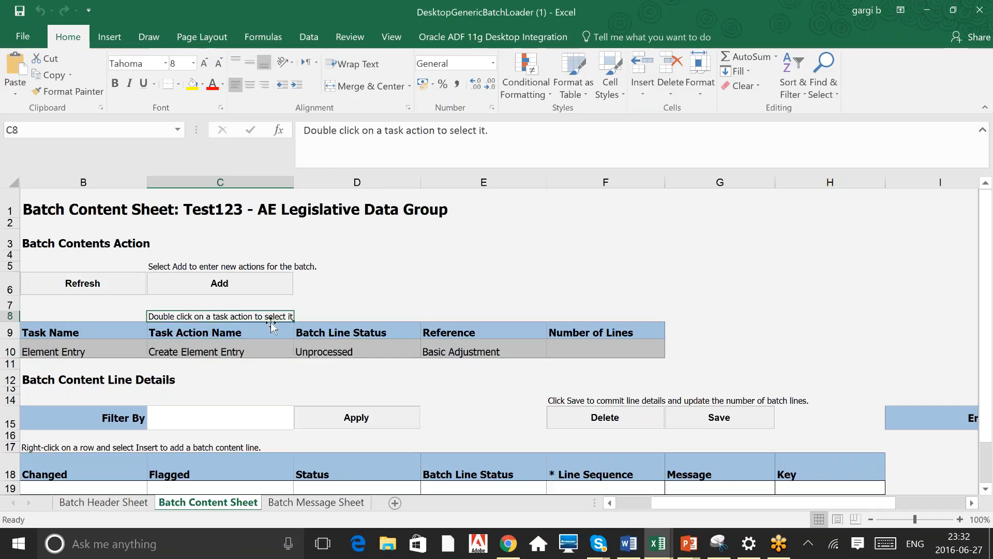
double_click(212, 350)
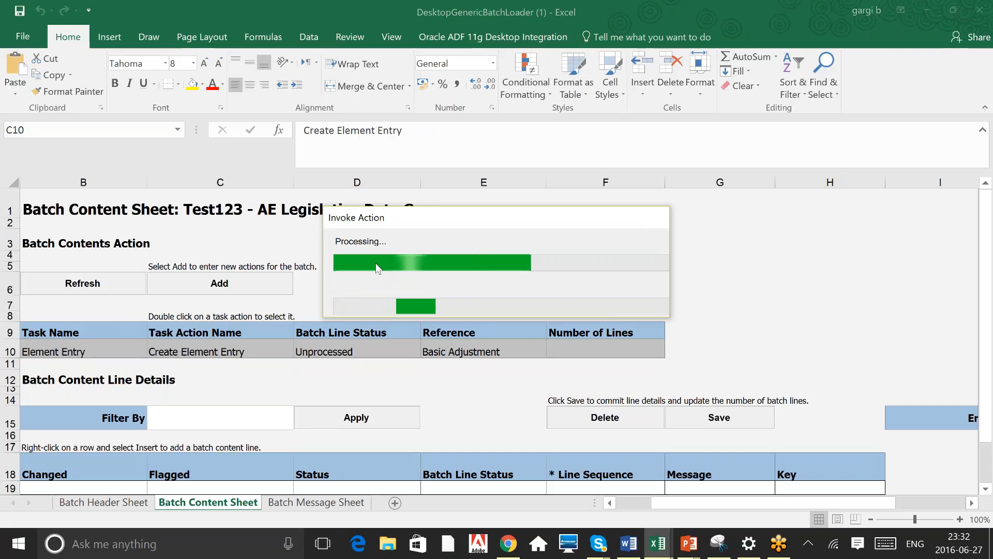
Scan the columns of the first batch content line row
left_click(985, 489)
left_click(985, 489)
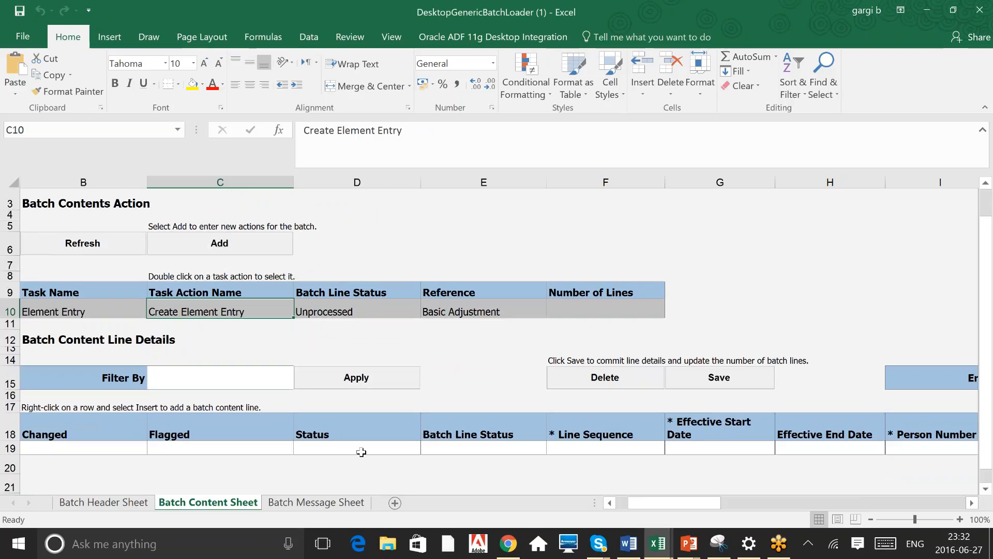
left_click(361, 452)
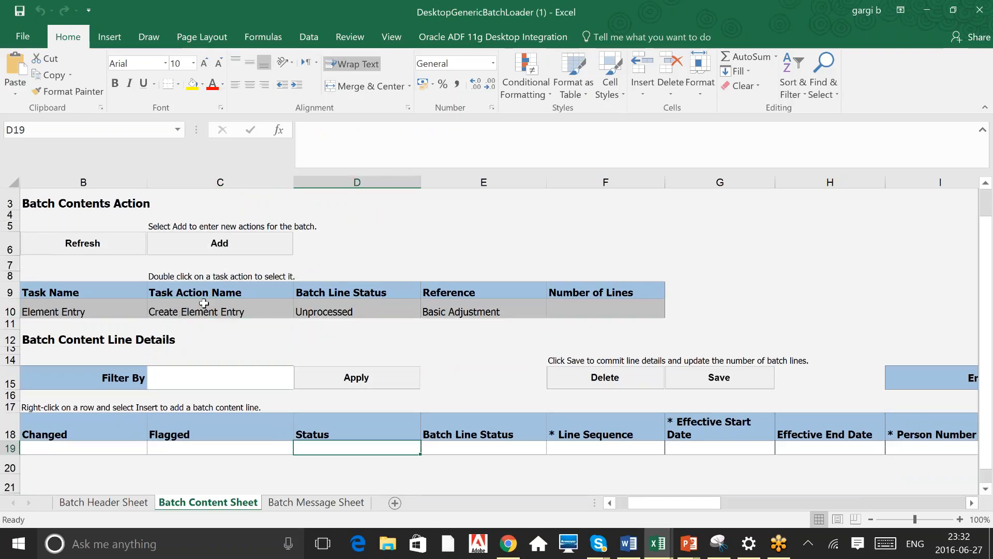
left_click(495, 311)
left_click(583, 450)
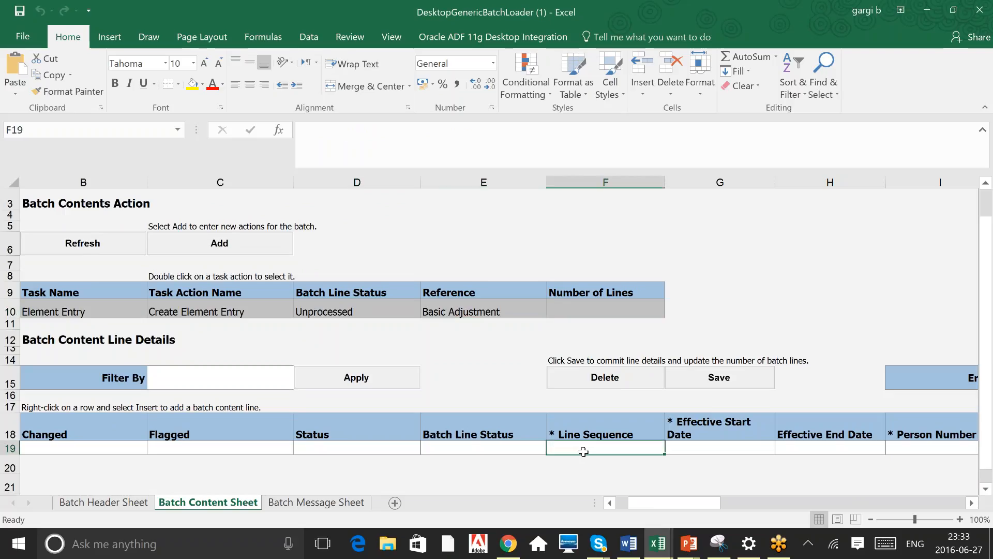
key("Tab")
key("Right")
key("Right")
key("Right")
key("Left")
key("Left")
key("Left")
key("Left")
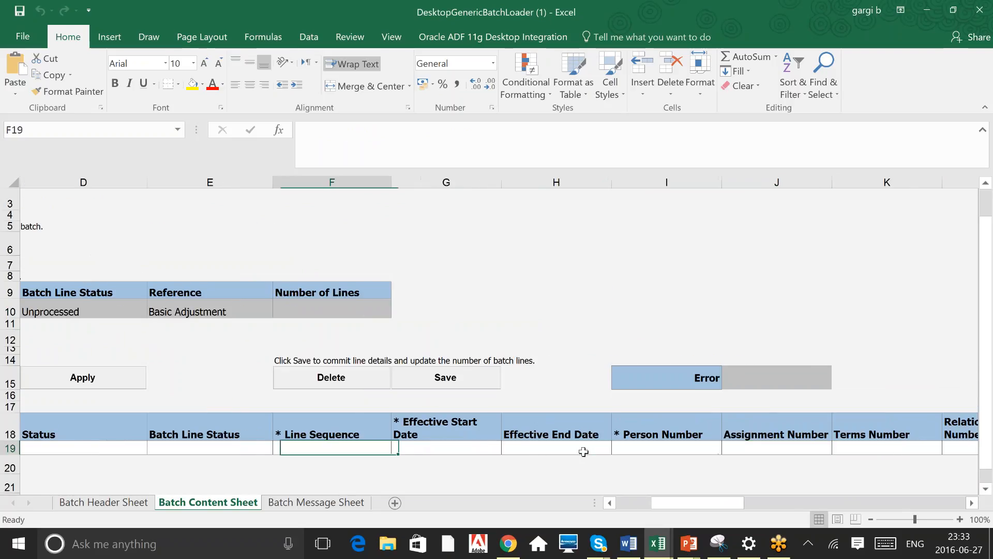
key("Left")
key("Left")
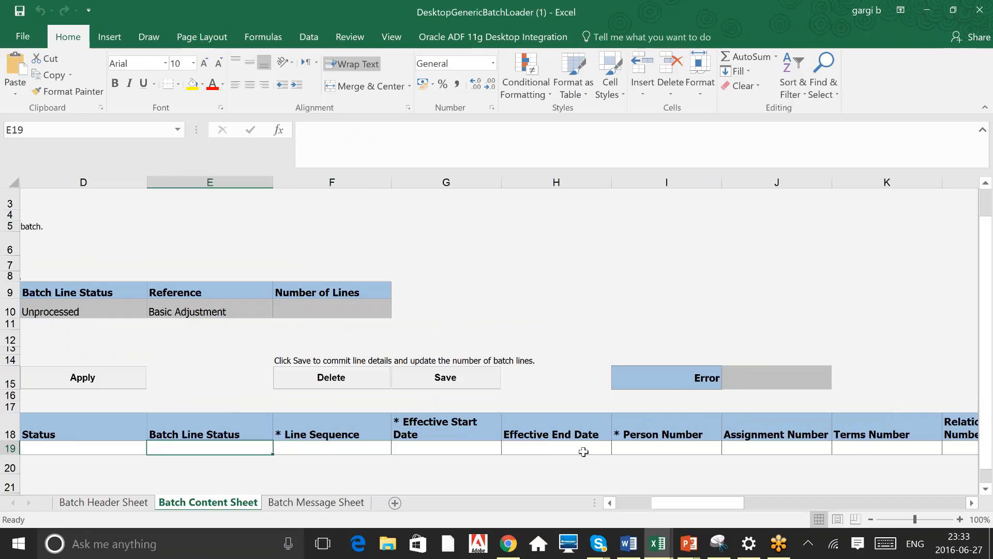
key("Left")
key("Left")
key("Right")
key("Right")
key("Right")
key("Right")
key("Right")
key("Right")
key("Right")
key("Right")
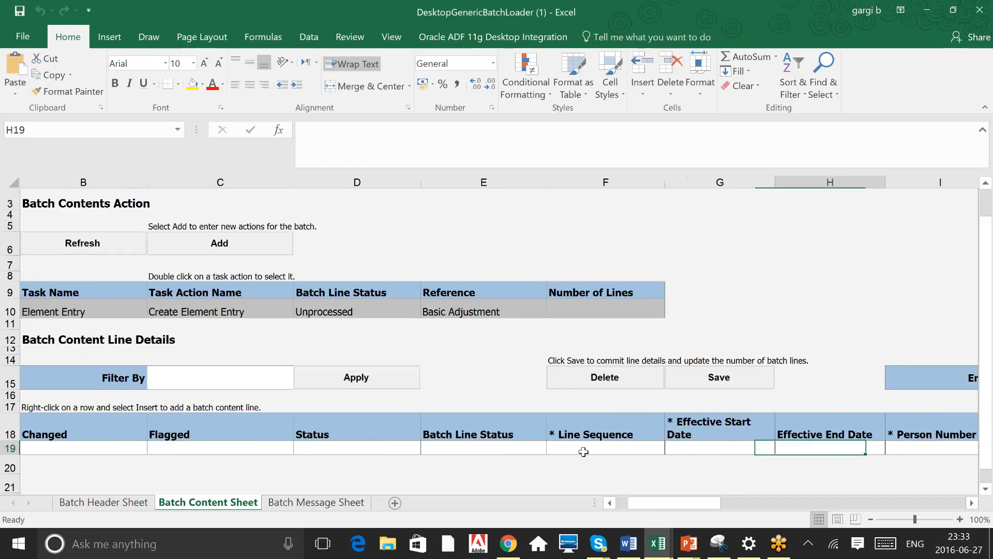
Enter 1 as the line sequence of the first batch content line
key("Left")
key("Left")
key("Left")
key("Left")
type("1")
key("Tab")
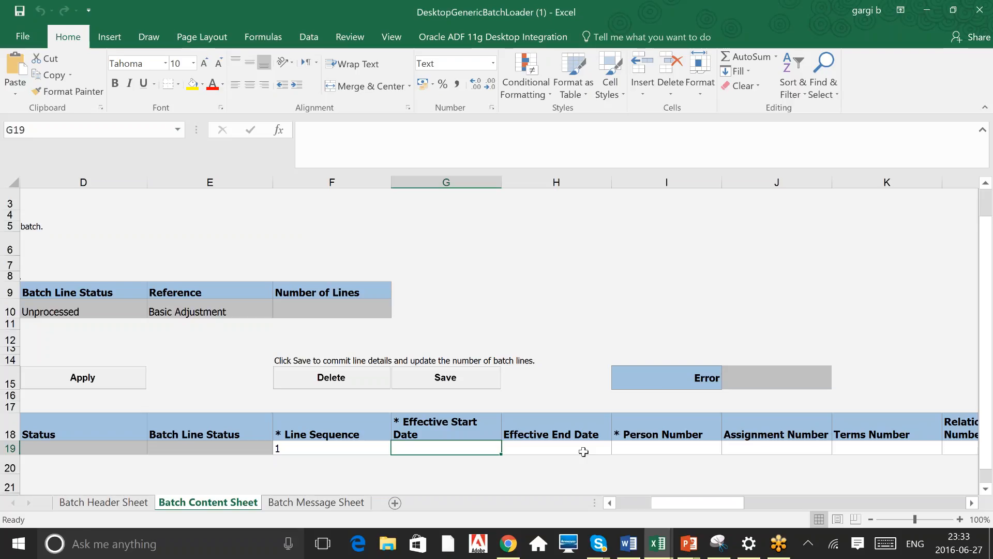
Set the line's effective start date to 2016-01-01
type("2016")
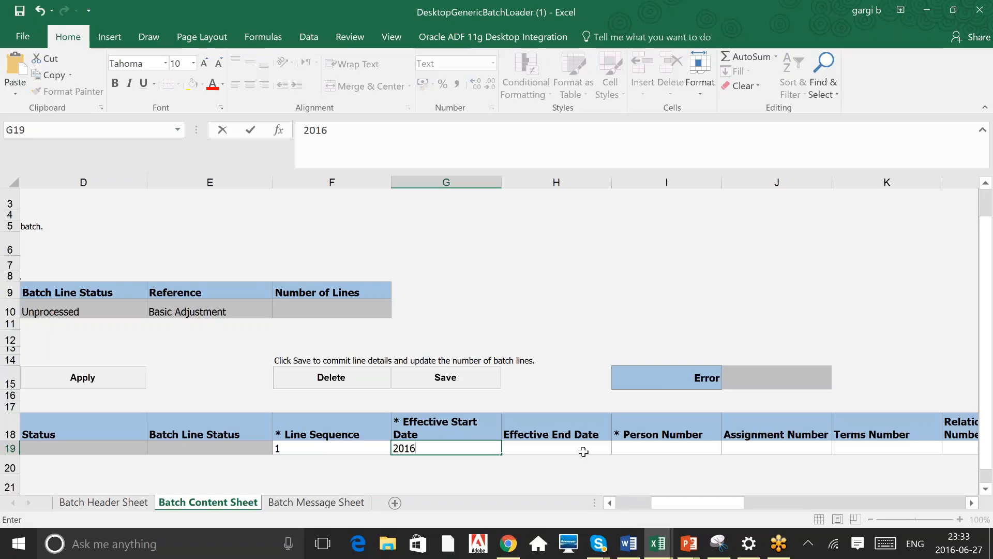
type("-01-01")
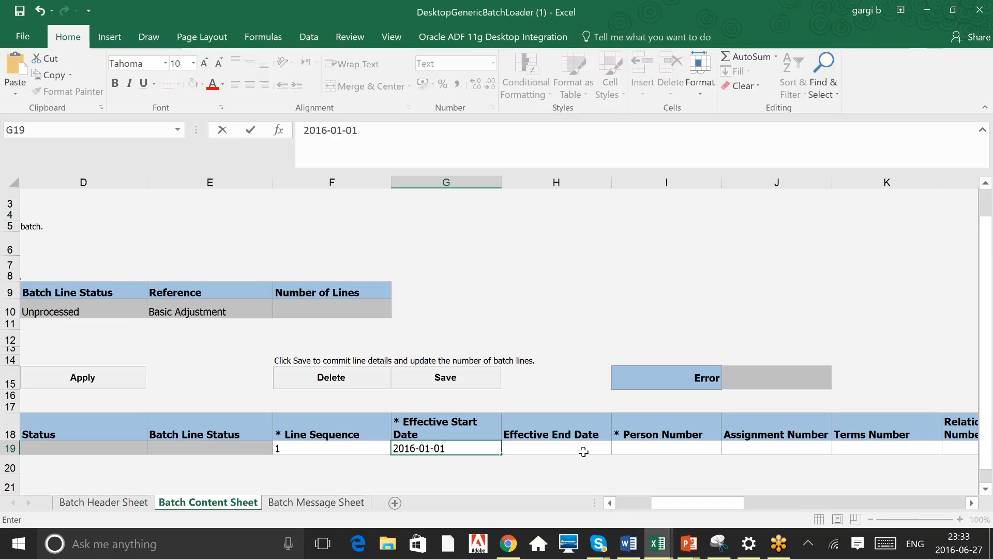
key("Right")
key("Right")
key("Right")
key("Left")
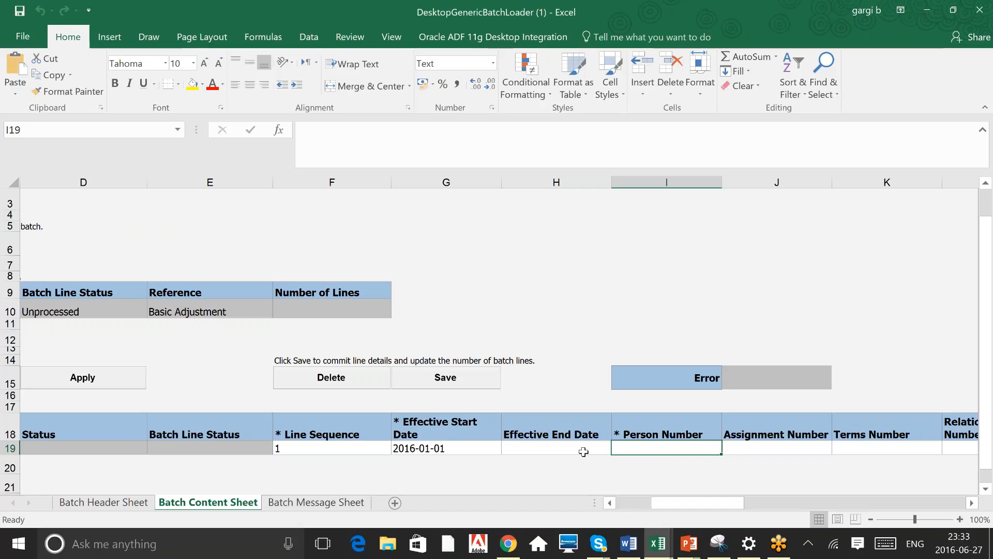
Enter the employee's person number on the content line
type("3167")
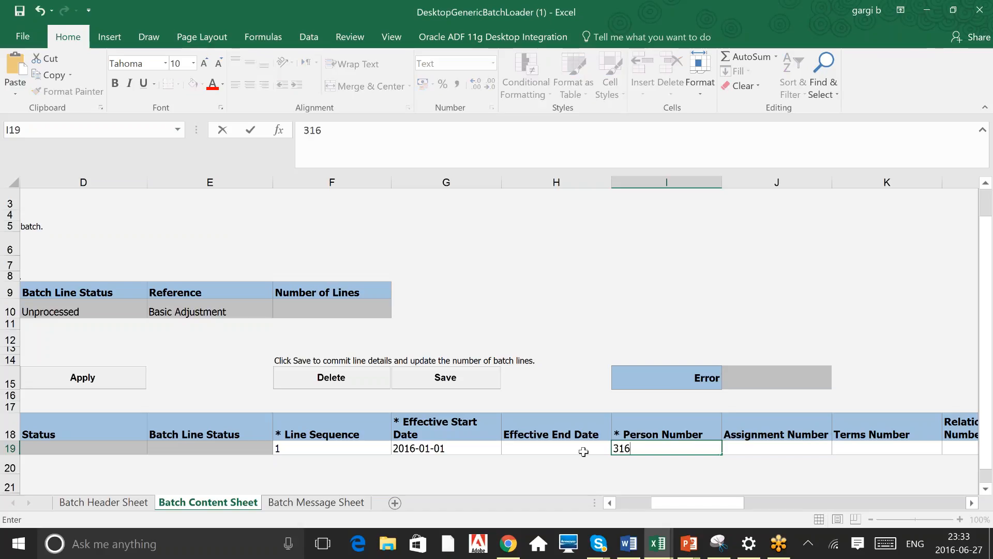
key("Right")
key("Right")
key("Right")
key("Right")
key("Right")
key("Right")
key("Right")
key("Right")
key("Right")
key("Right")
key("Right")
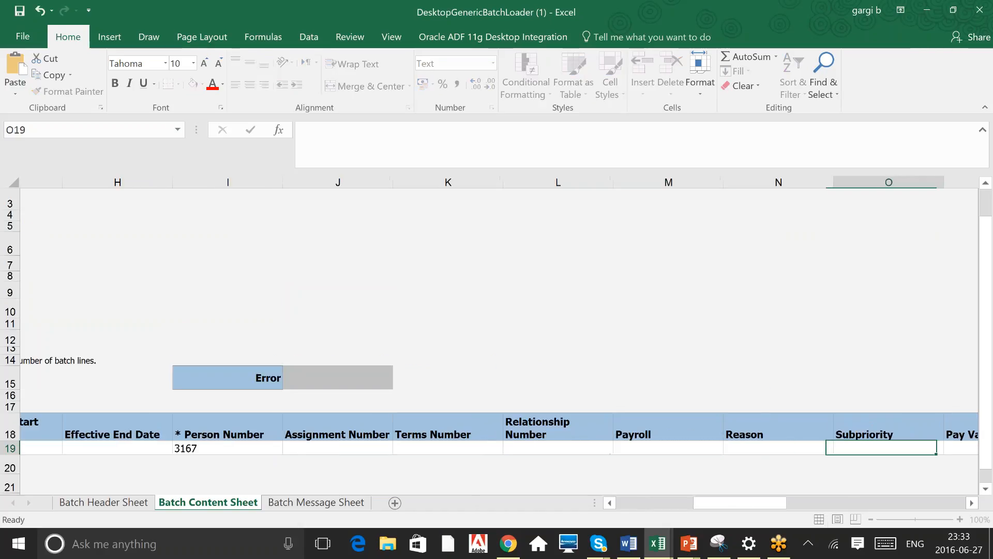
Scan the remaining content line columns such as Pay Value, Amount and Department, returning to the row's start
key("Right")
key("Left")
key("Left")
key("Left")
key("Left")
key("Left")
key("Left")
key("Left")
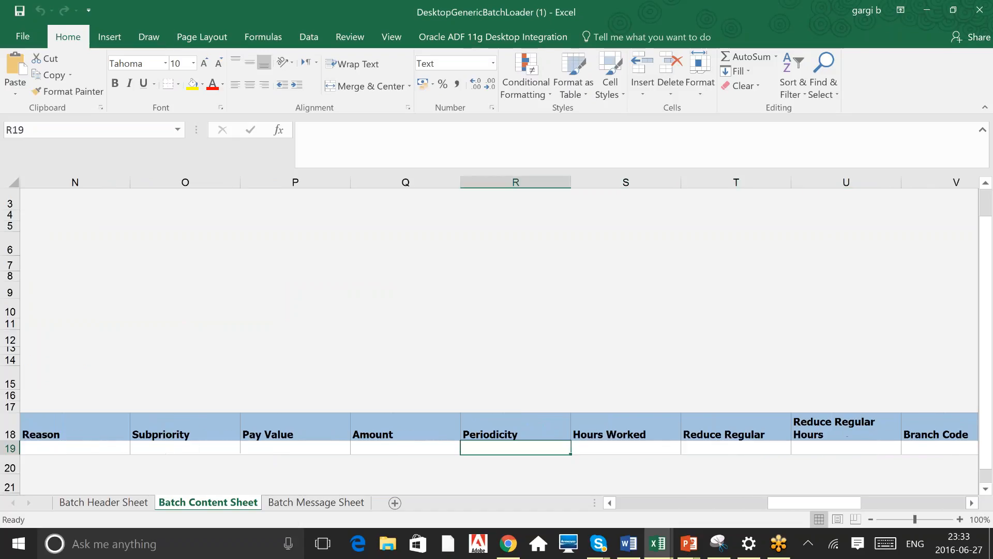
key("Right")
key("Right")
key("Right")
key("Right")
key("Right")
key("Right")
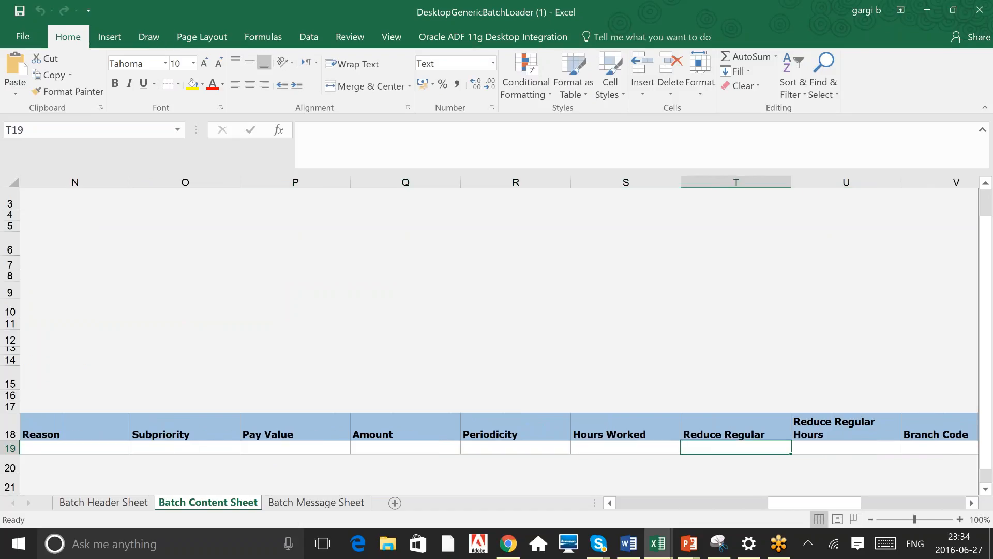
key("Left")
key("Left")
key("Left")
key("Left")
key("Left")
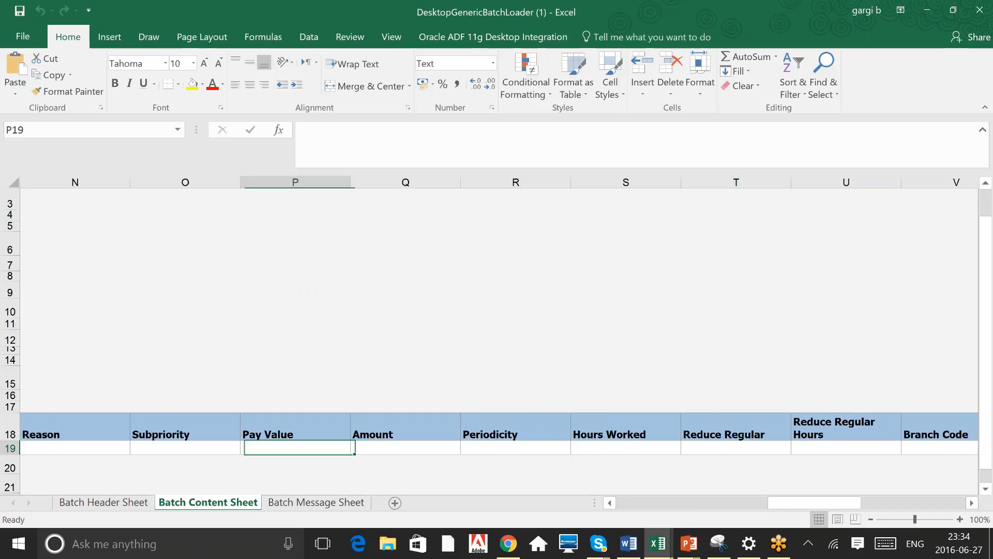
key("Right")
key("Right")
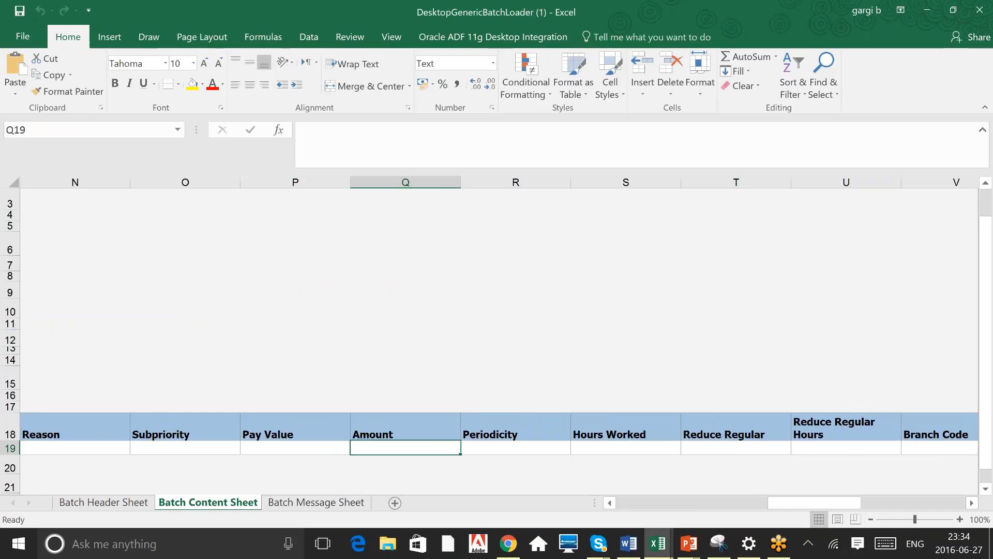
key("Left")
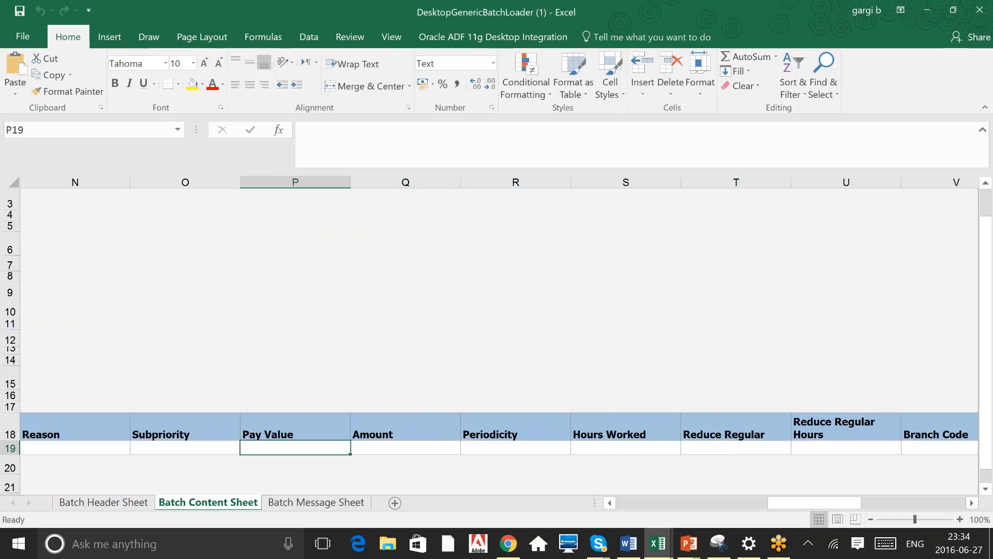
key("Right")
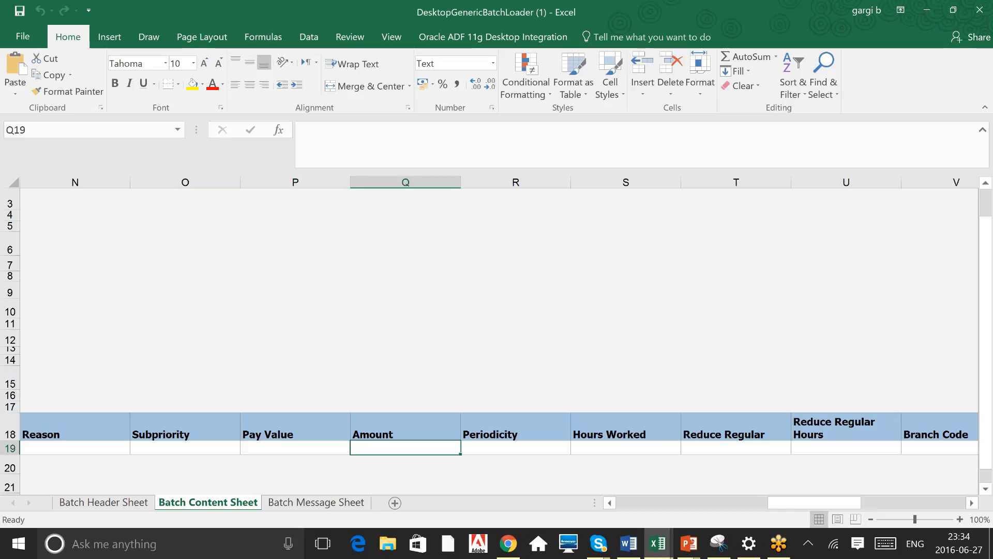
key("Left")
key("Right")
key("Right")
key("Right")
key("Right")
key("Right")
key("Right")
key("Right")
key("Right")
key("Right")
key("Right")
key("Right")
key("Right")
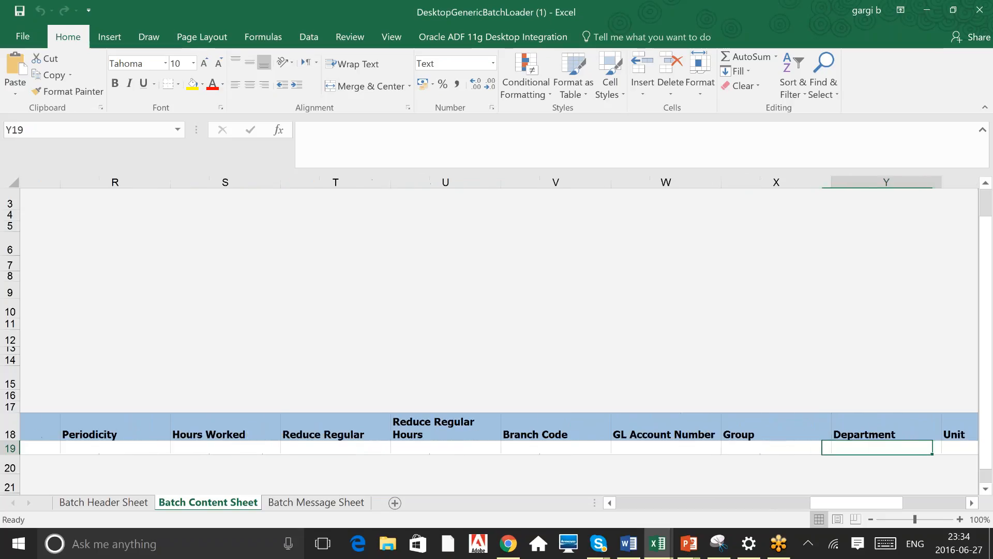
key("Right")
key("Left")
key("Home")
Insert several blank batch content lines below the first content line
key("Right")
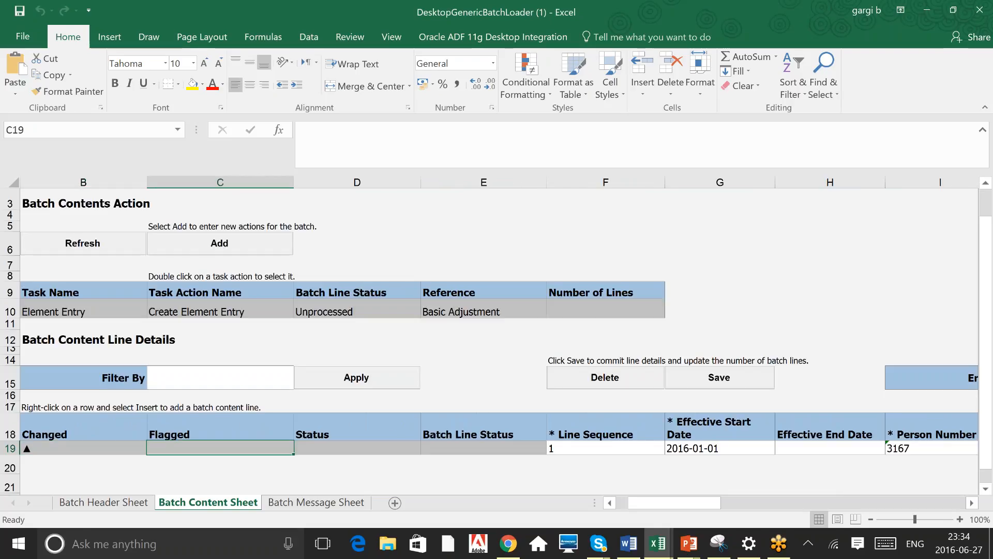
key("Right")
key("Right")
key("Right")
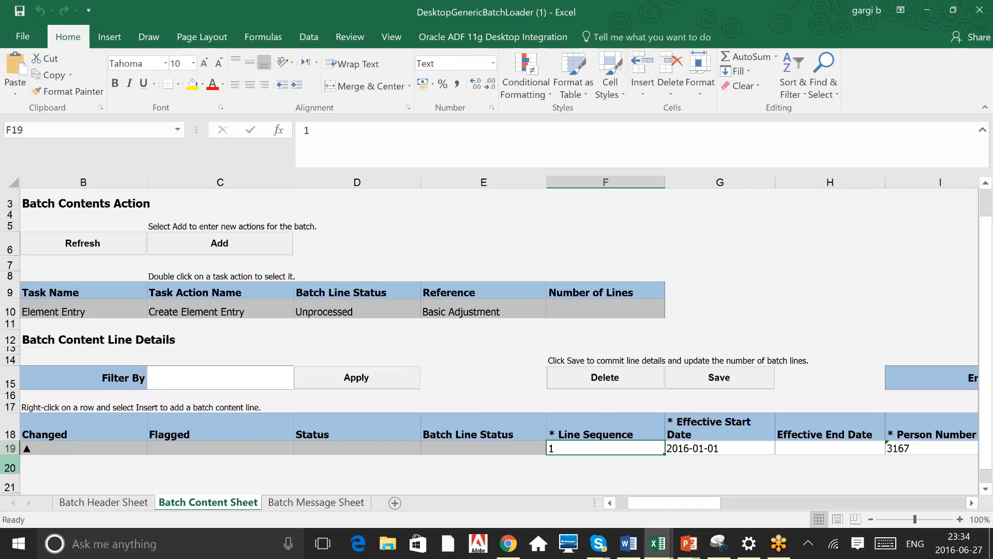
left_click(10, 467)
right_click(9, 467)
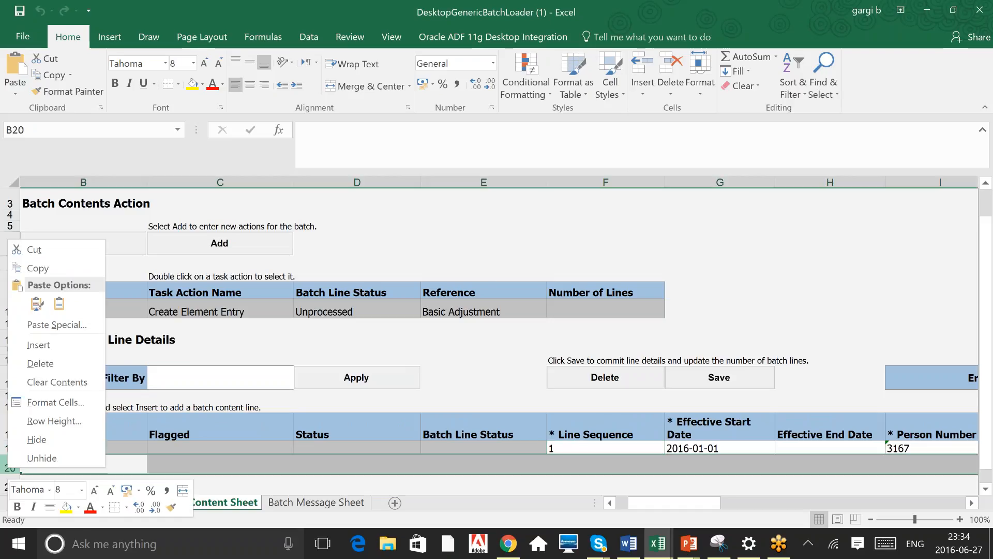
left_click(55, 346)
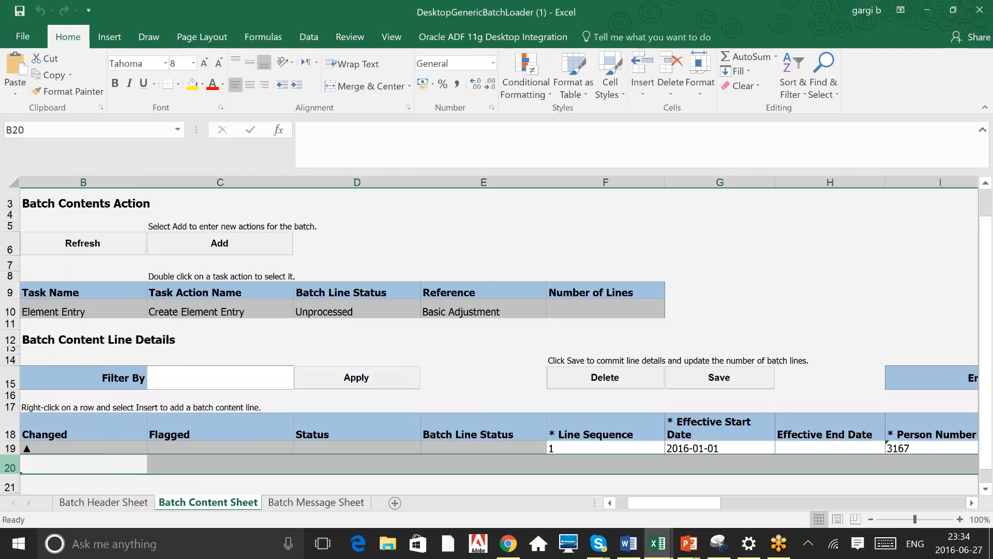
left_click_drag(11, 463, 11, 491)
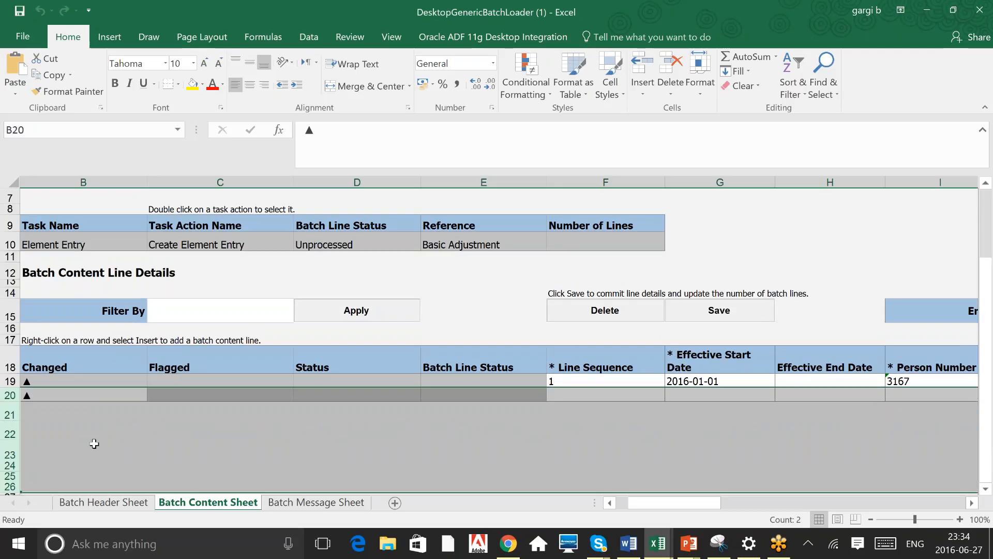
right_click(94, 444)
left_click(142, 321)
left_click(220, 437)
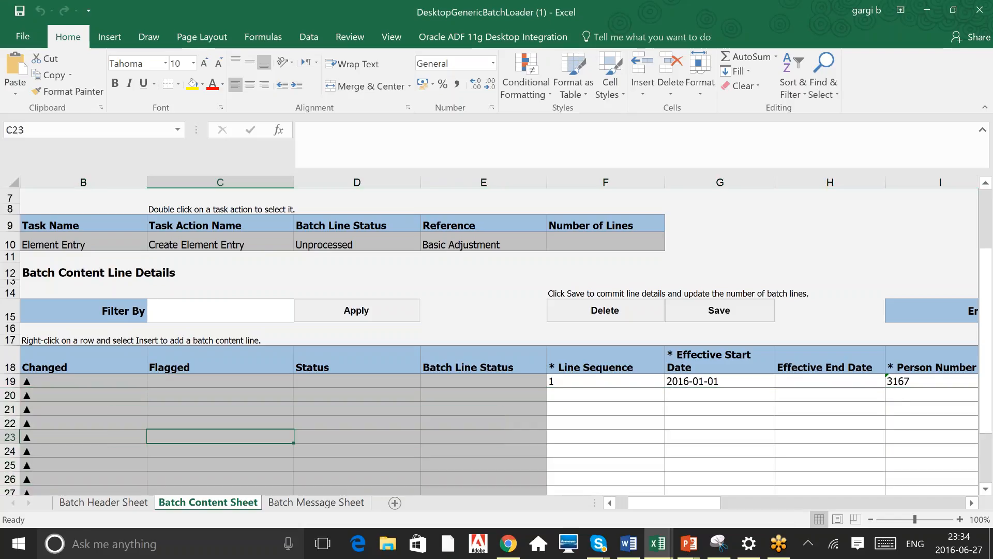
Delete the added blank content lines, keeping only the first line
key("Down")
key("Down")
key("Down")
key("Down")
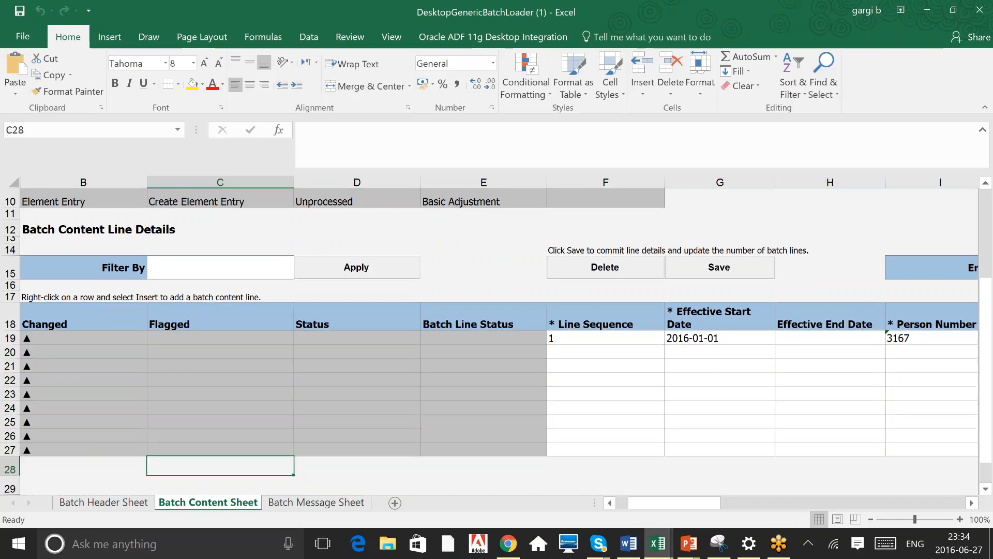
key("Up")
key("Right")
key("Right")
key("Right")
key("Right")
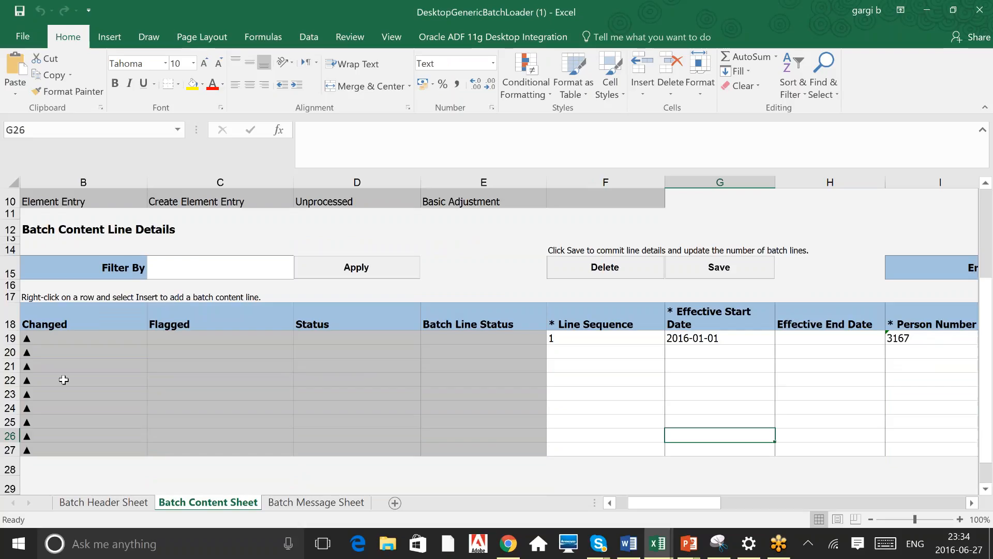
left_click_drag(9, 352, 5, 448)
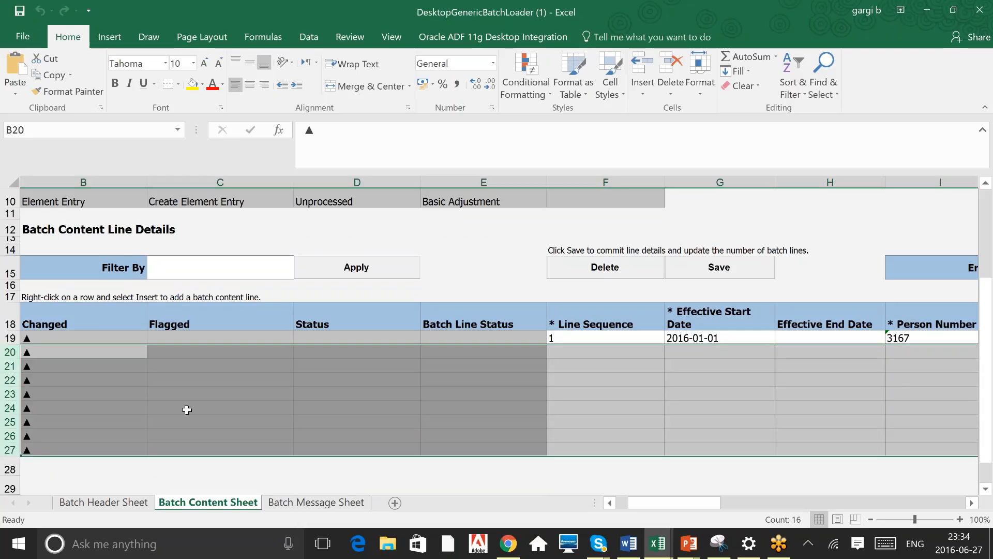
right_click(187, 410)
left_click(231, 305)
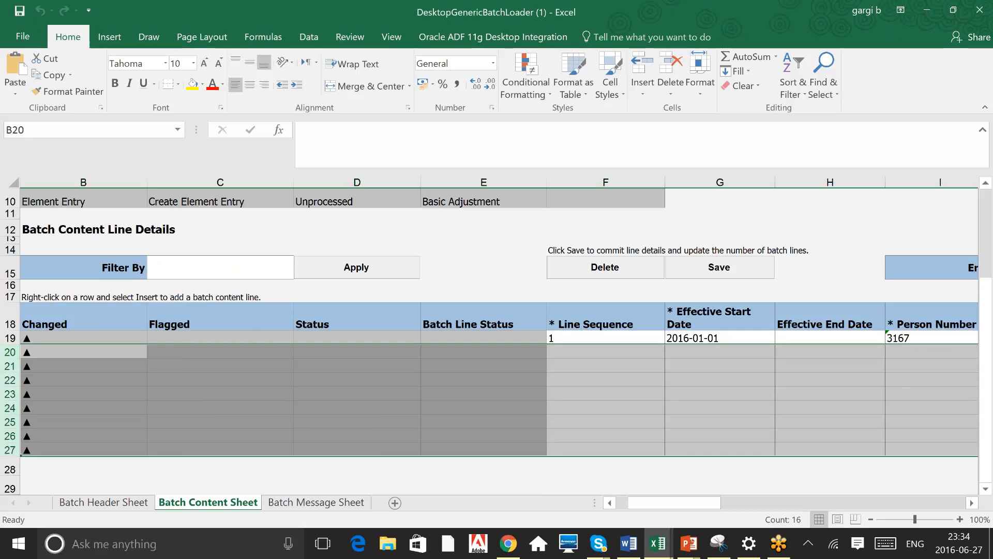
left_click(450, 373)
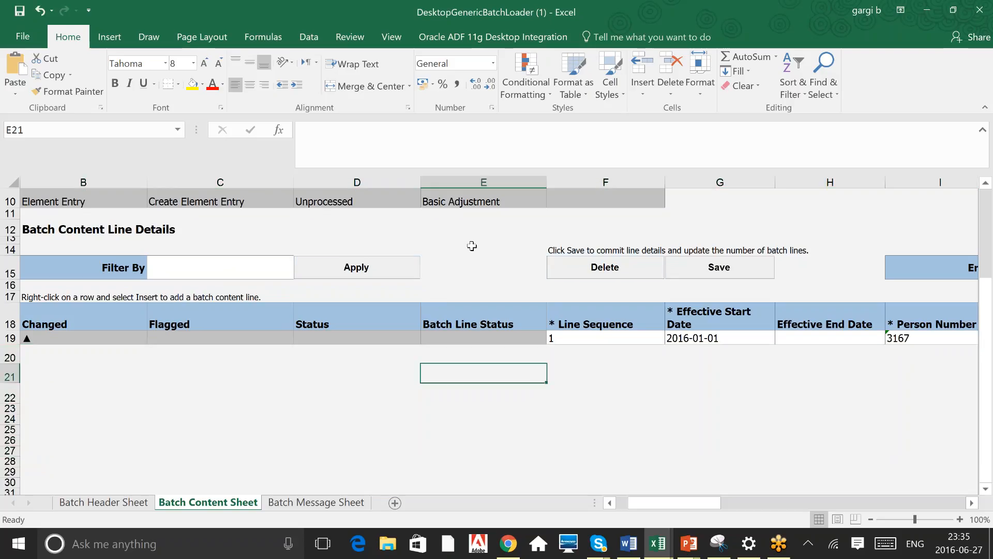
Review the first content line's values across its columns
left_click(472, 246)
key("Up")
key("Up")
key("Up")
key("Up")
key("Up")
key("Up")
key("Up")
key("Up")
key("Up")
key("Up")
key("Up")
key("Up")
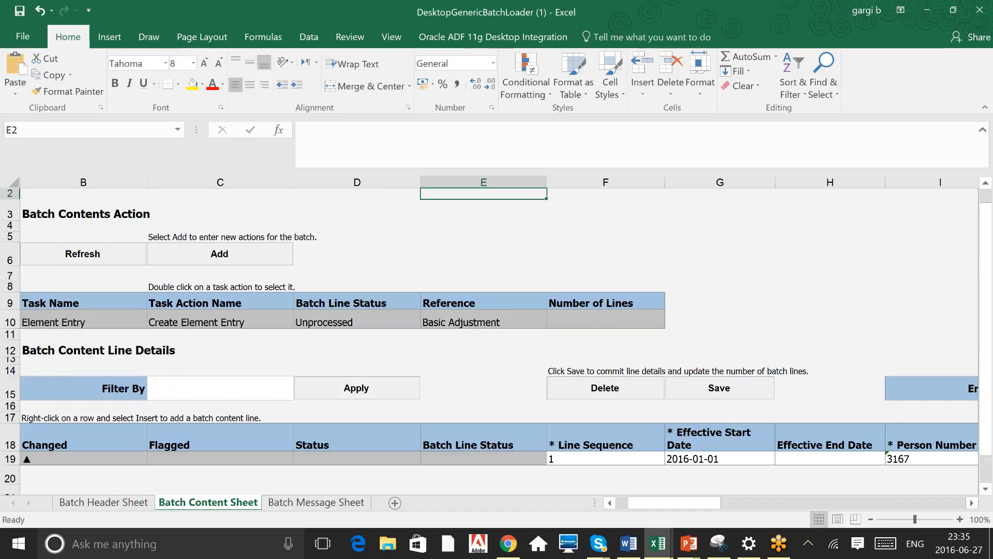
left_click(617, 459)
key("Tab")
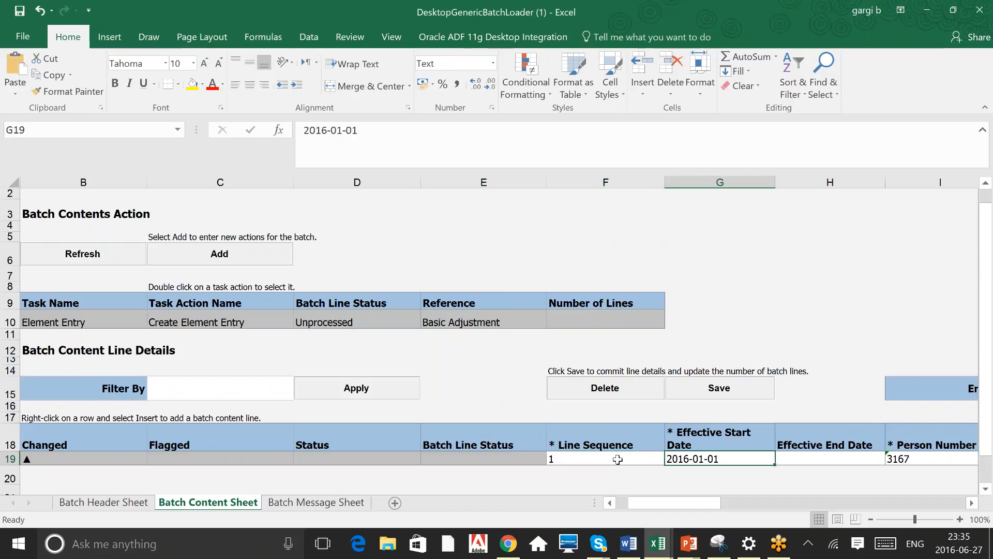
key("Tab")
key("Tab")
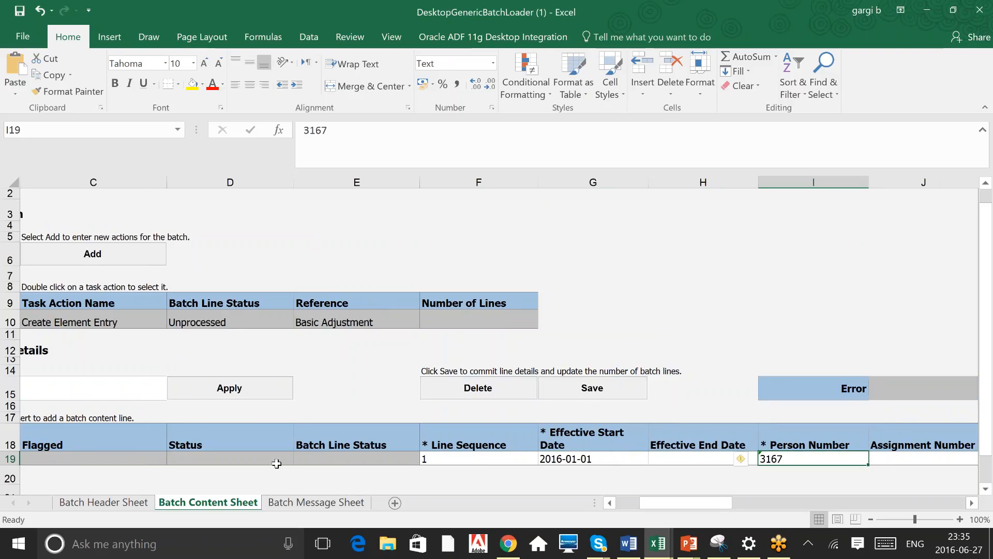
left_click(372, 459)
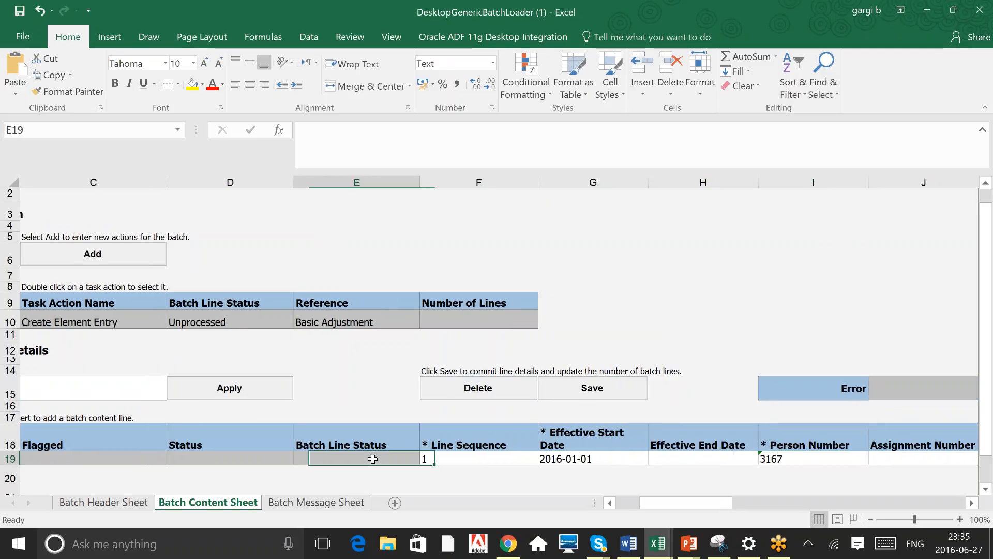
key("Left")
key("Left")
key("Left")
key("Right")
key("Right")
key("Right")
key("Left")
key("Right")
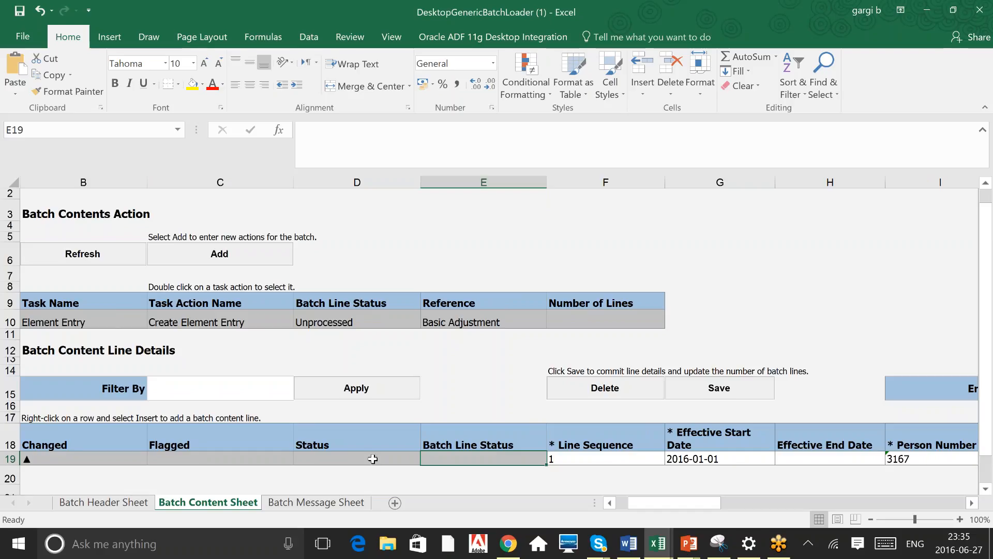
Switch to the browser and open Payroll Administration, leaving the current page without saving
key("alt+Tab")
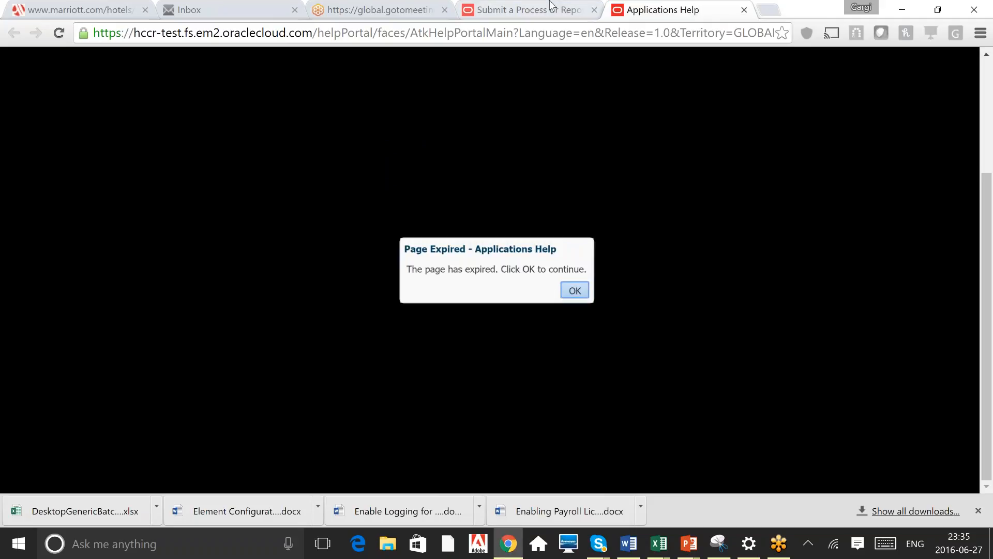
left_click(551, 6)
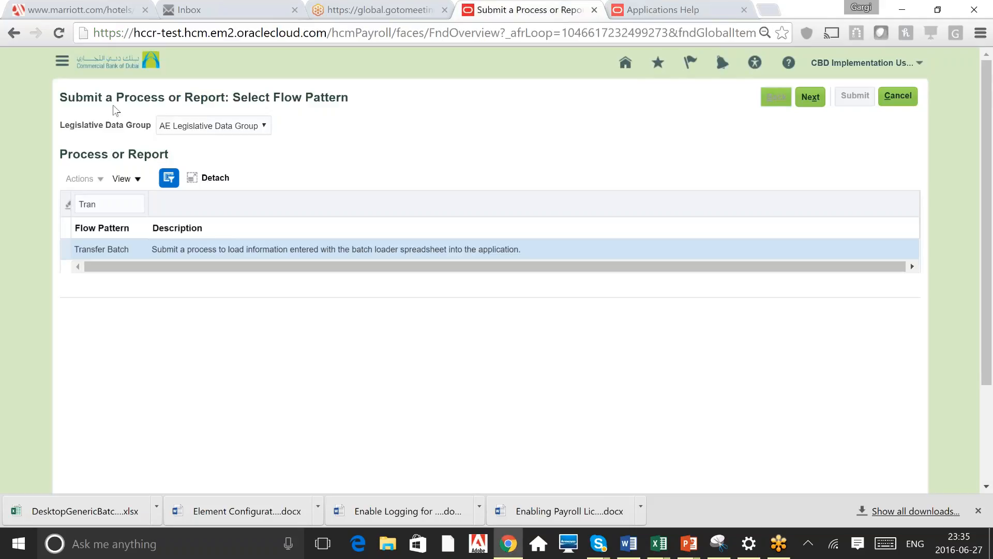
left_click(62, 61)
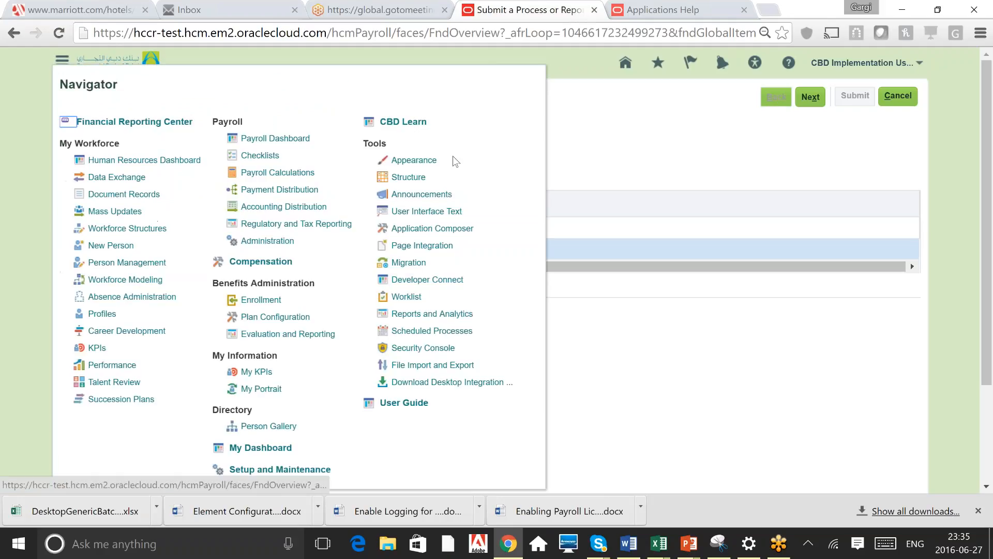
left_click(266, 244)
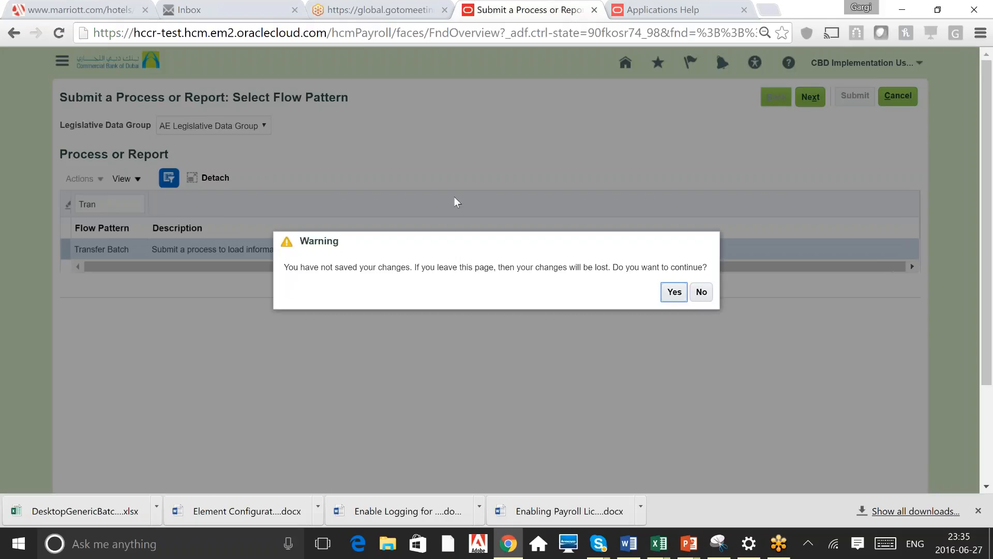
left_click(674, 292)
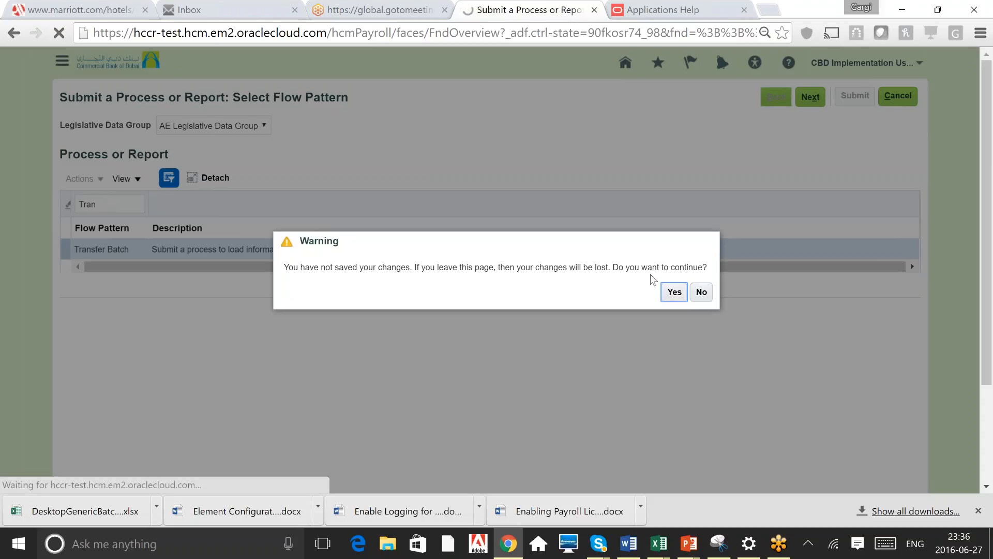
left_click(674, 293)
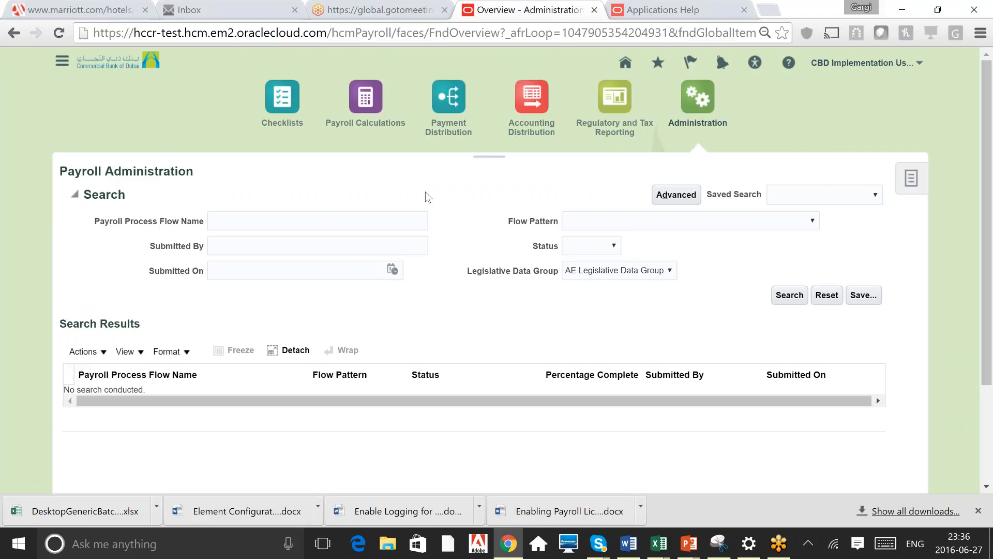
Open Submit a Payroll Flow from the administration tasks, then return to Payroll Administration
left_click(911, 178)
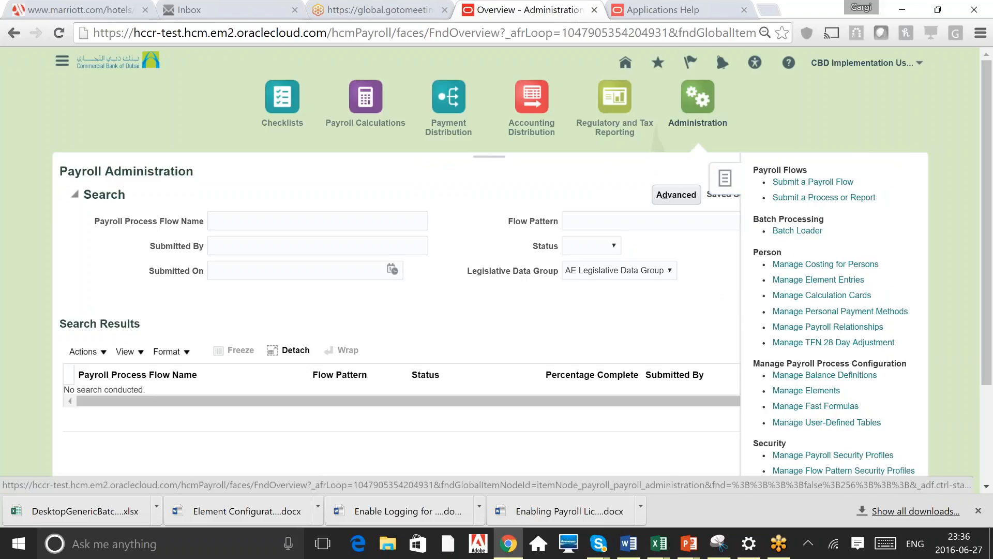
left_click_drag(754, 170, 809, 171)
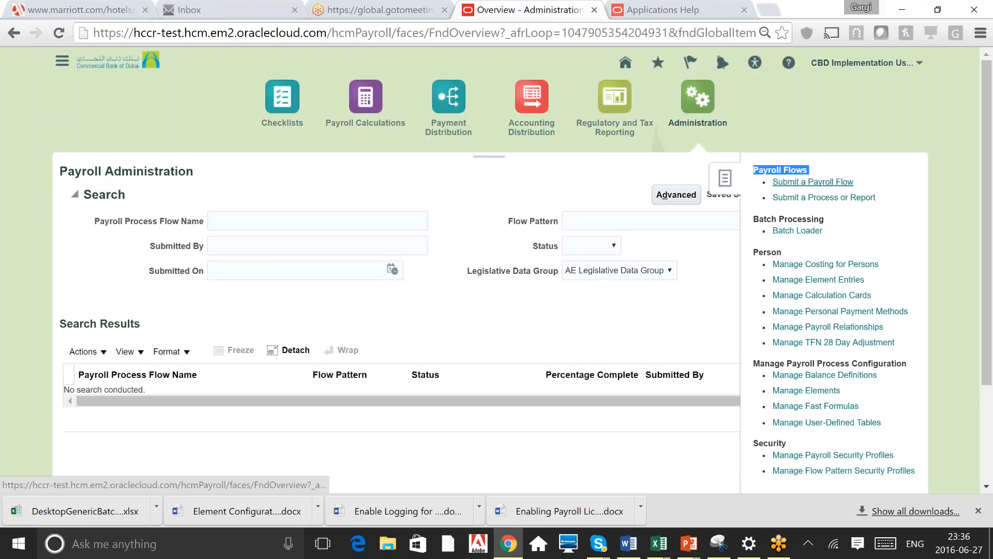
left_click(812, 181)
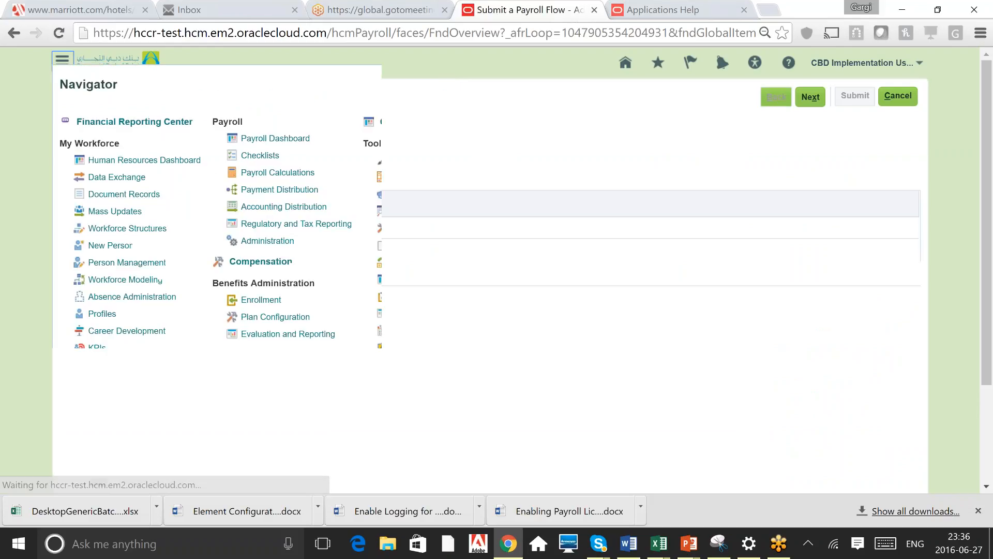
left_click(268, 241)
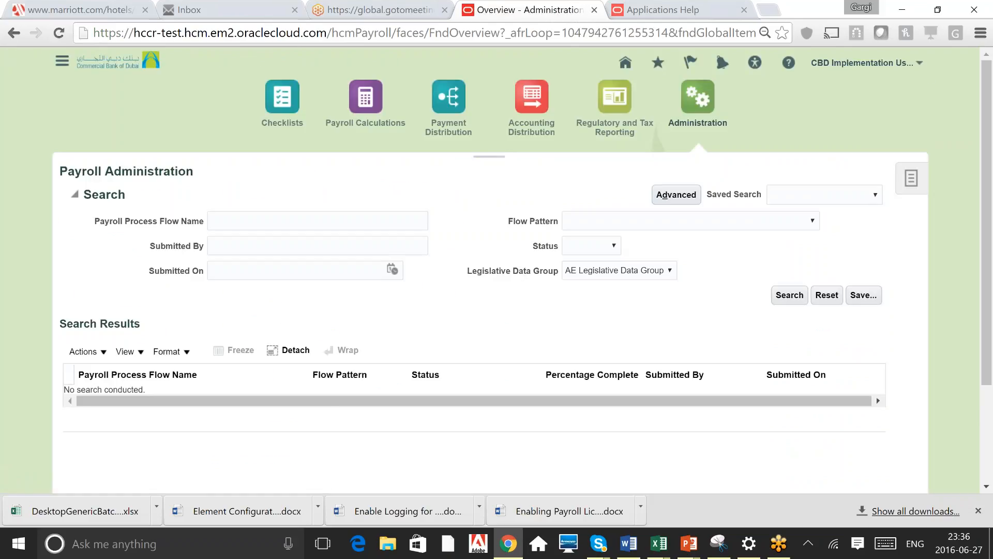
Open Submit a Process or Report and choose the AE Legislative Data Group
left_click(911, 178)
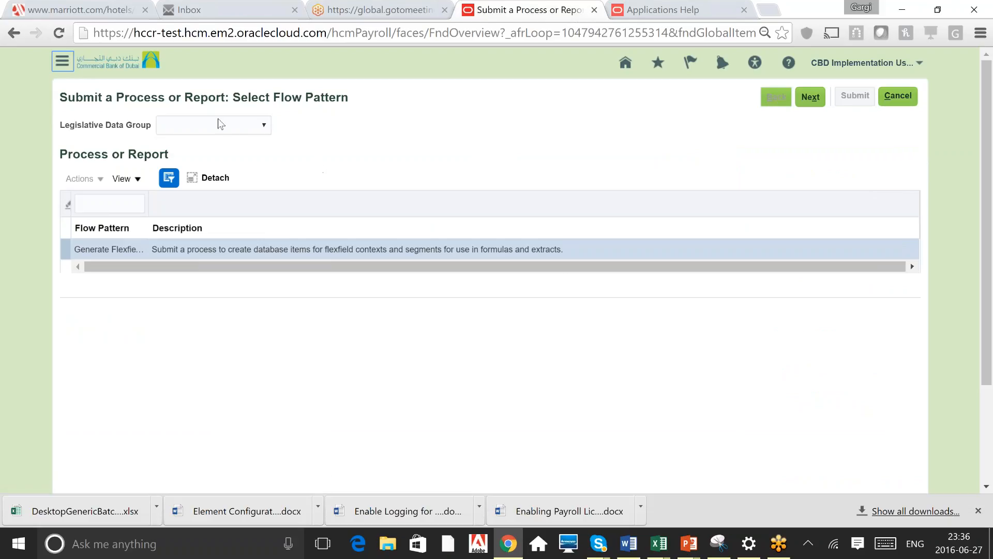
left_click(235, 130)
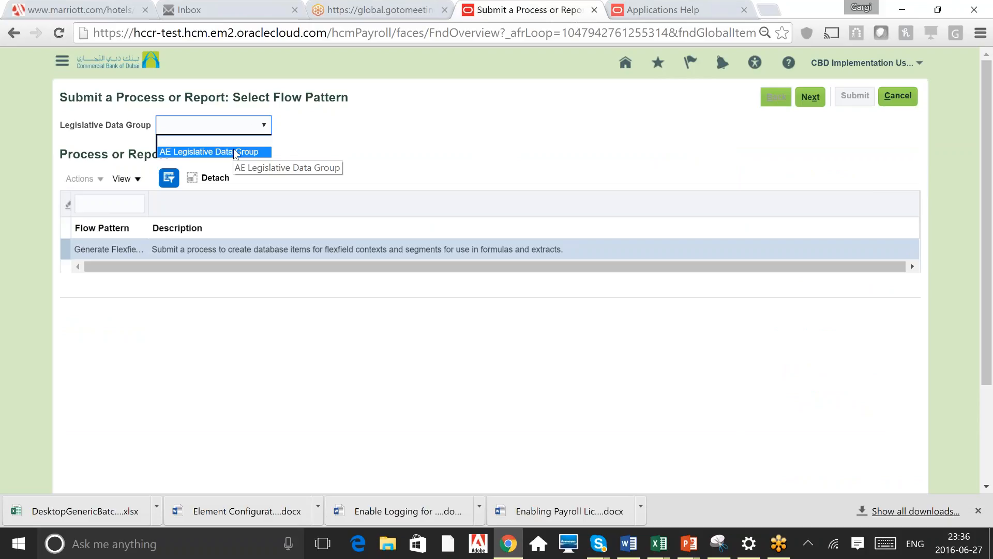
left_click(235, 152)
Check the batch name and legislative data group in the spreadsheet's content sheet title
key("alt+Tab")
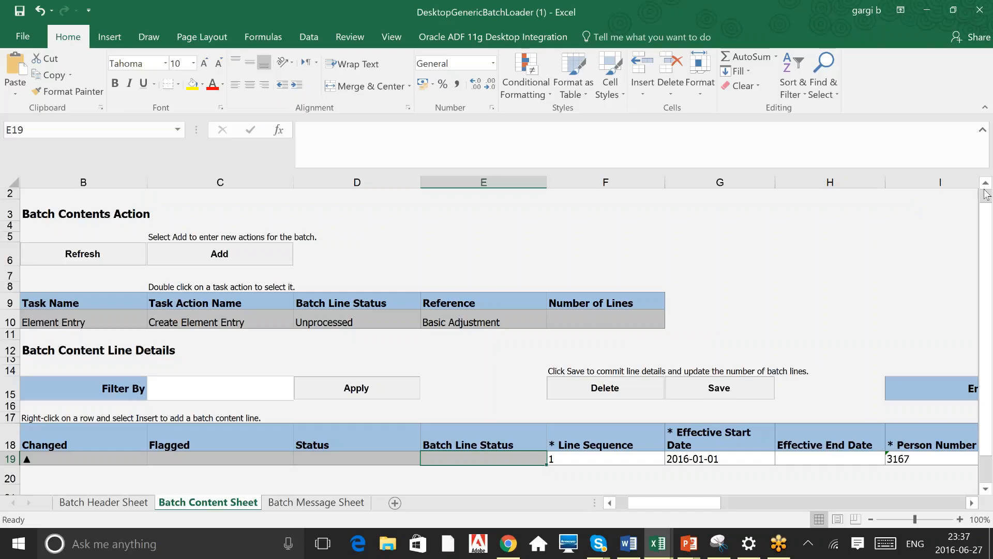
scroll(989, 200, "up", 1)
scroll(989, 200, "up", 1)
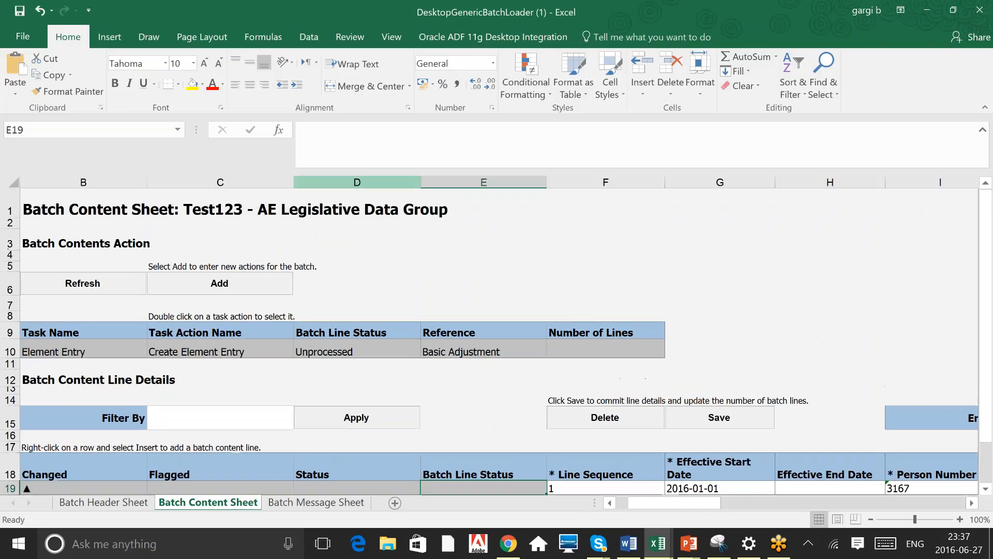
left_click(203, 214)
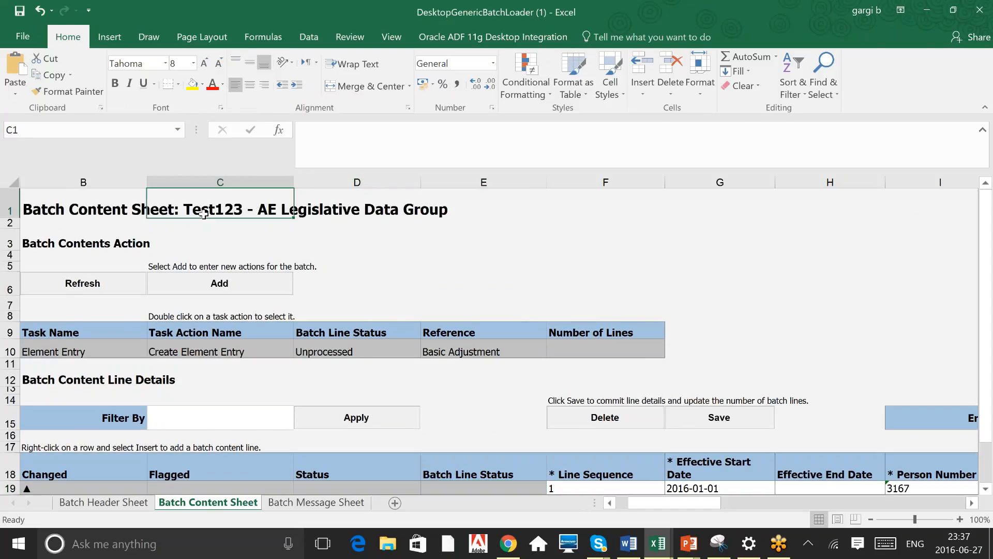
key("alt+Tab")
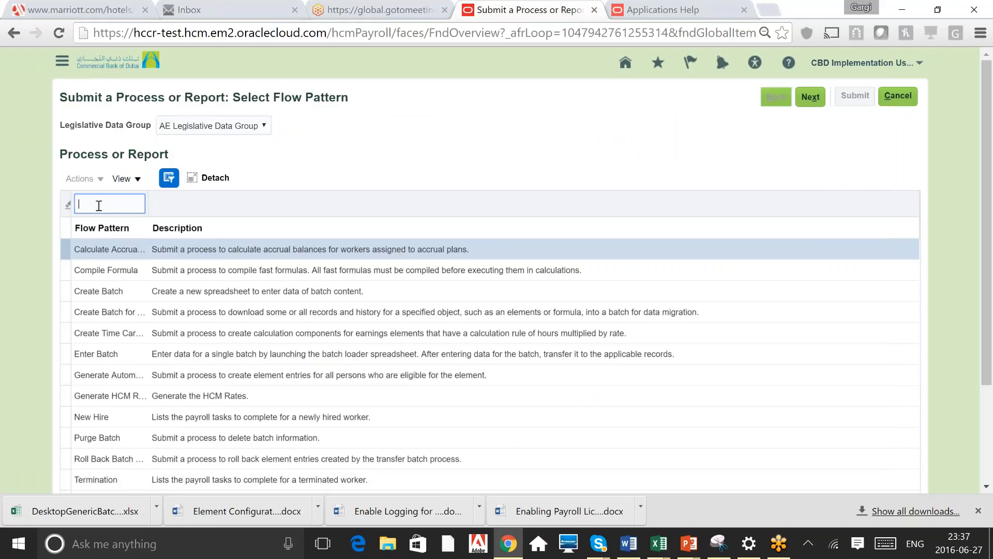
Filter flow patterns by Tran, select Transfer Batch and continue to the parameters page
left_click(99, 206)
type("Tran")
key("Return")
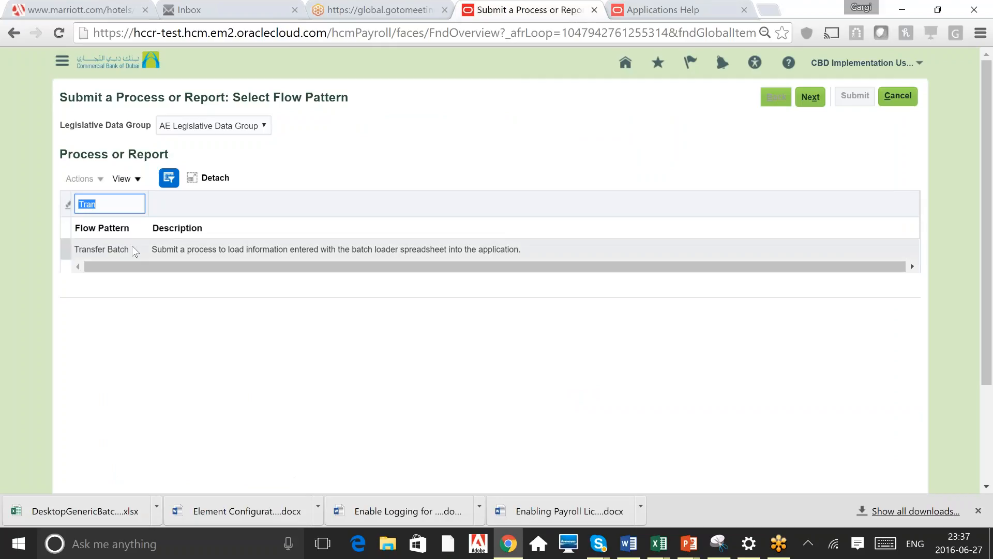
left_click(113, 254)
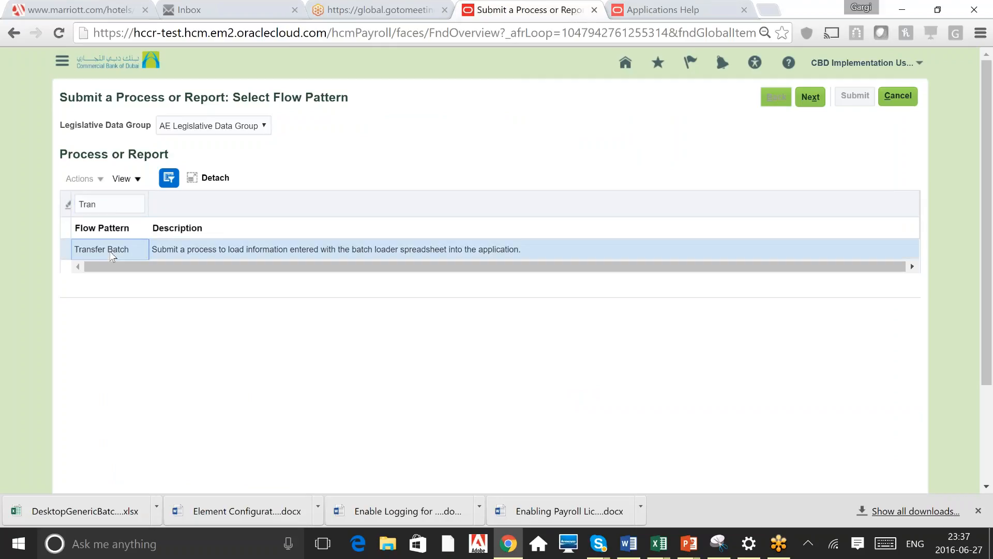
left_click(163, 251)
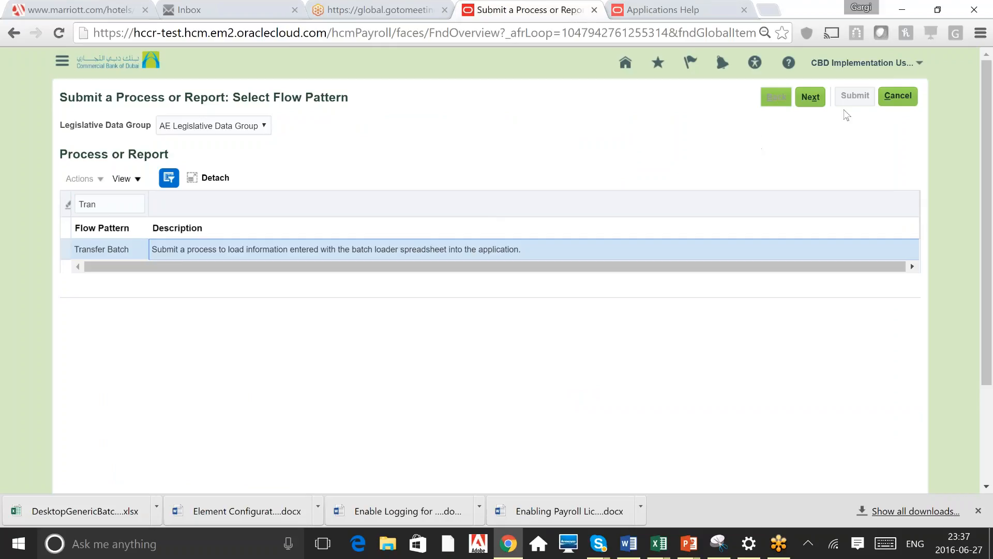
left_click(811, 97)
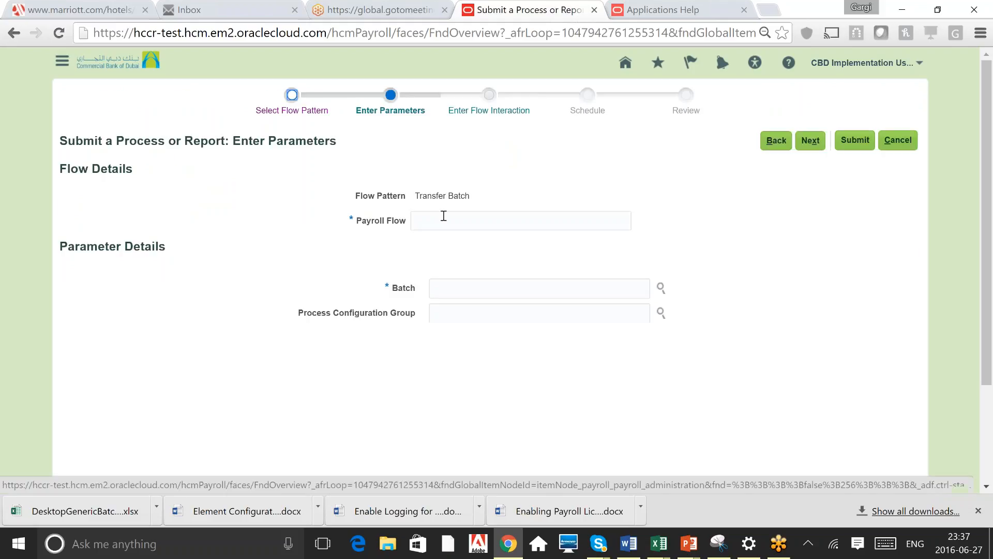
Enter Test123 as the payroll flow name and search for batches named Test to select batch Test123
left_click(444, 216)
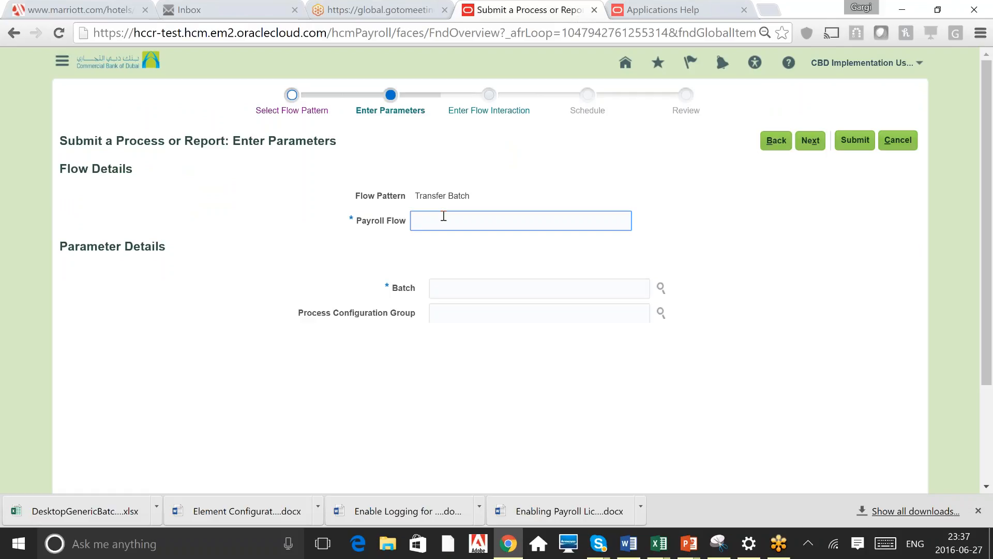
type("Test123")
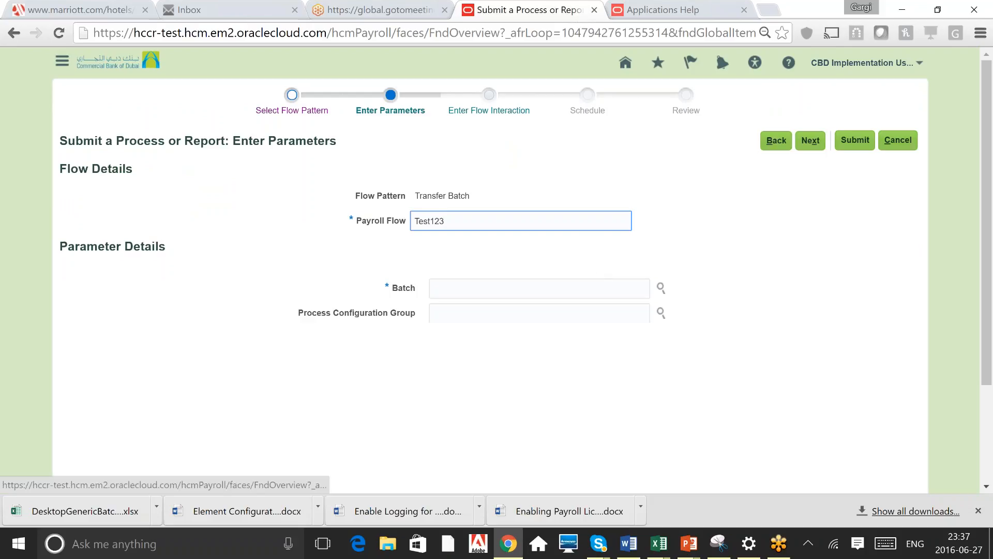
left_click(459, 291)
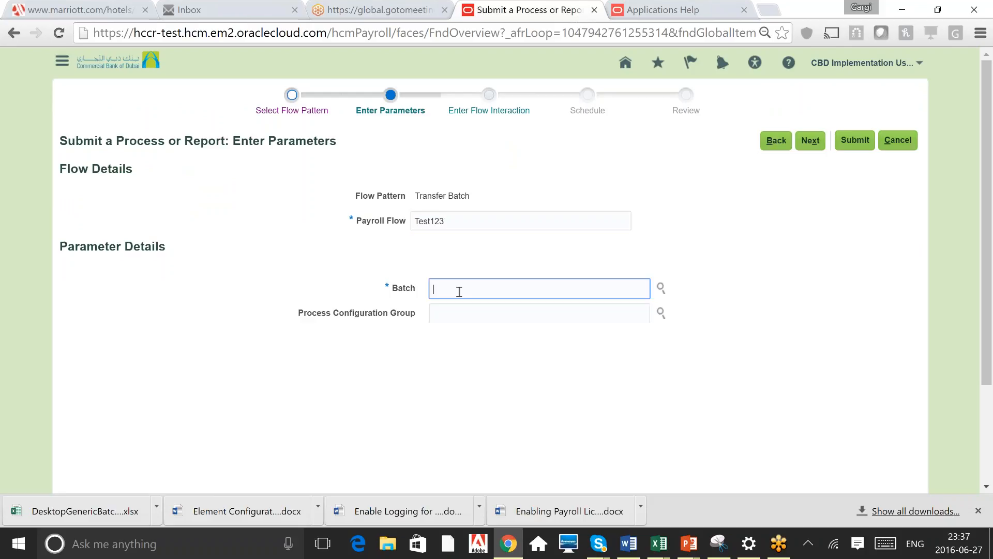
left_click(661, 289)
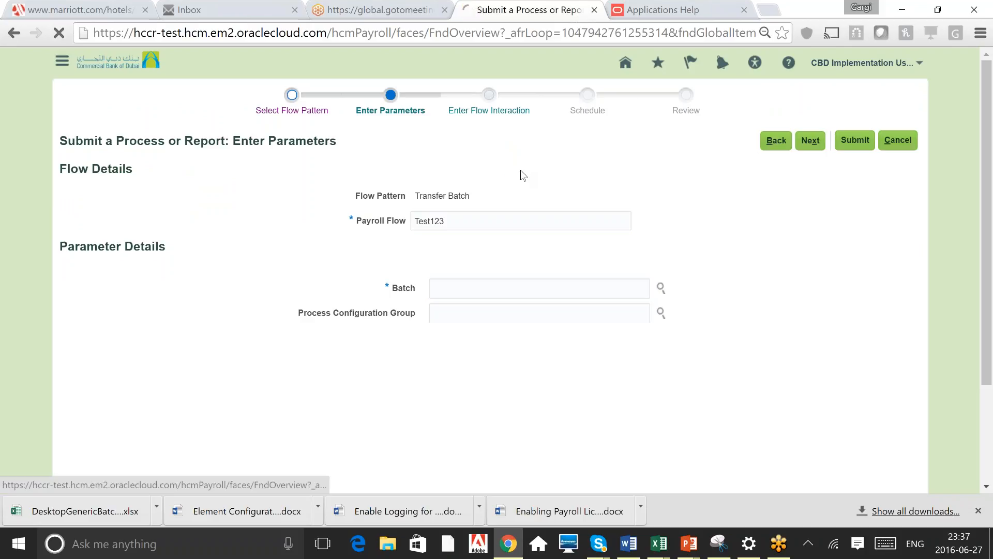
type("Test")
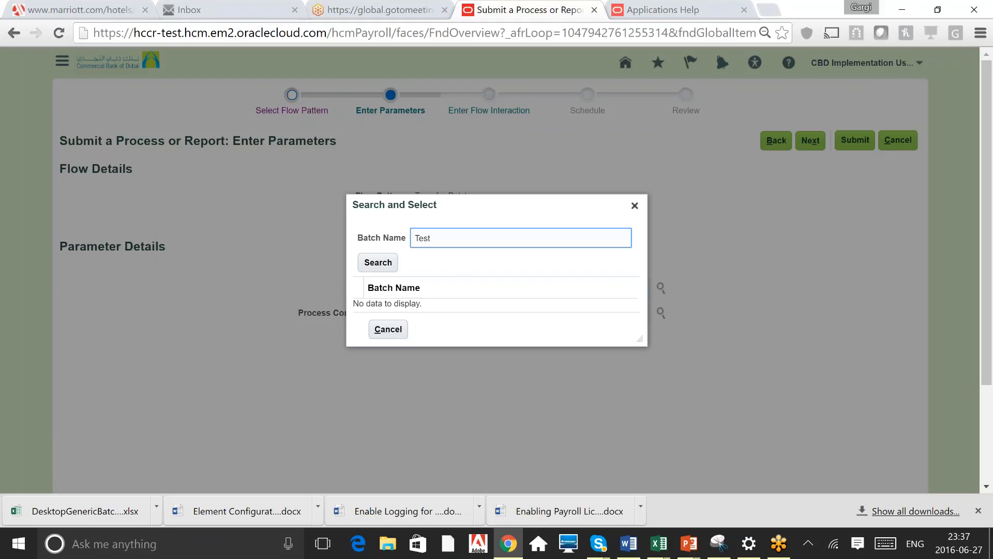
left_click(378, 262)
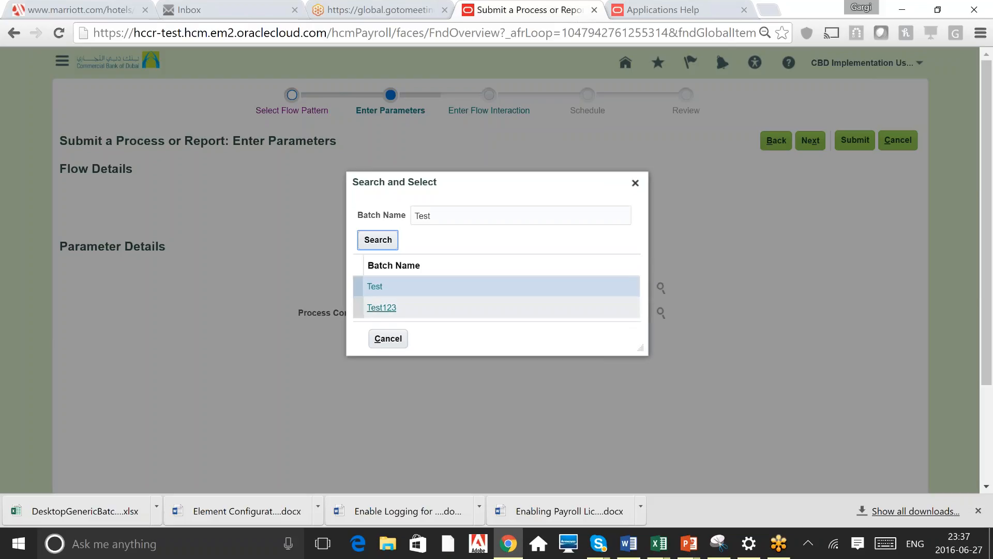
left_click(420, 317)
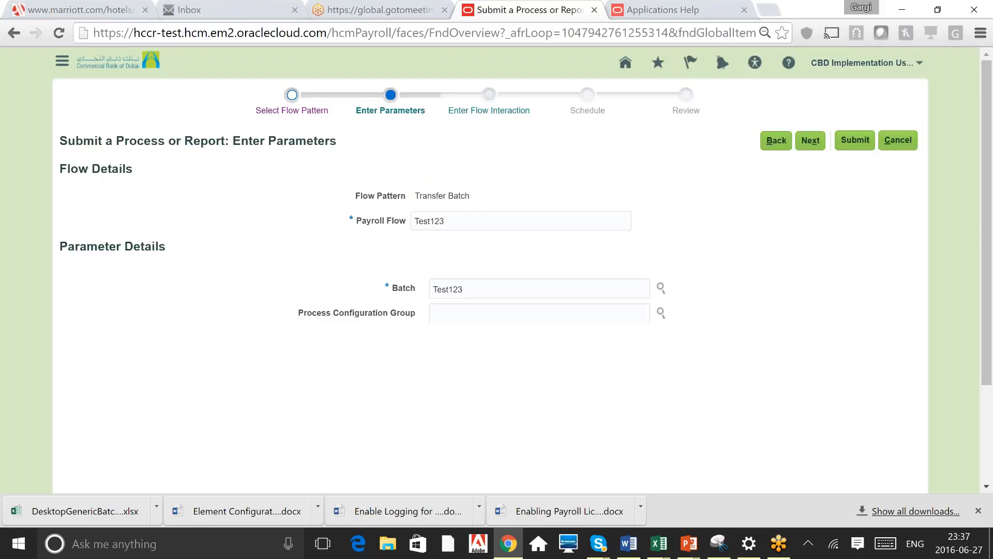
Advance through the flow interaction and schedule pages to the Review page
left_click(812, 144)
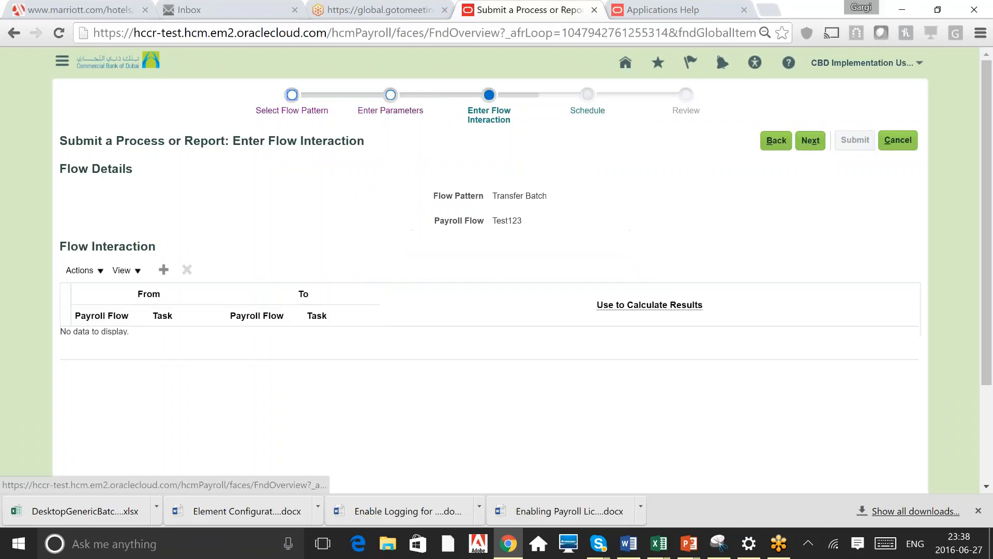
left_click(813, 143)
left_click(810, 141)
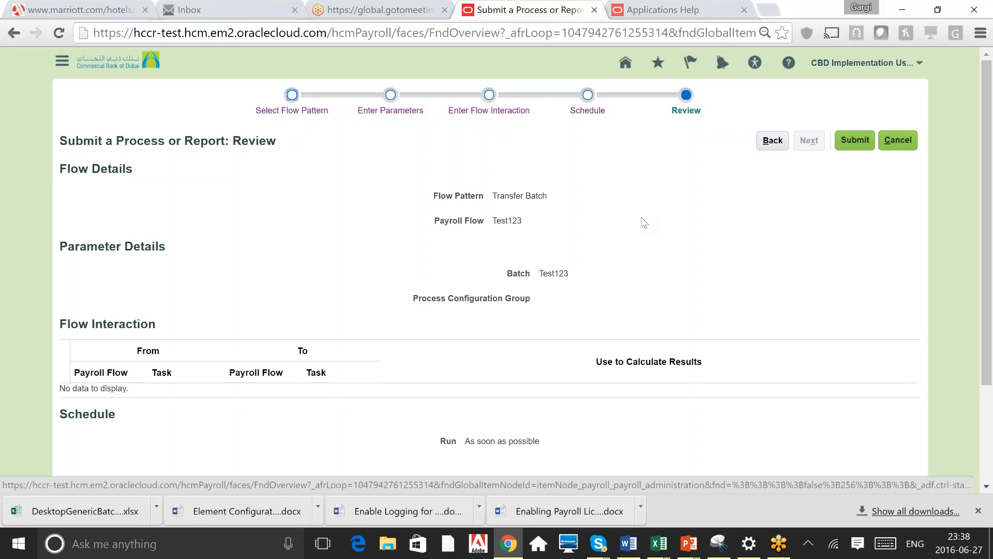
Switch to the batch loader spreadsheet, reopen the Batch Content Sheet from the header sheet and discard pending changes
key("alt+Tab")
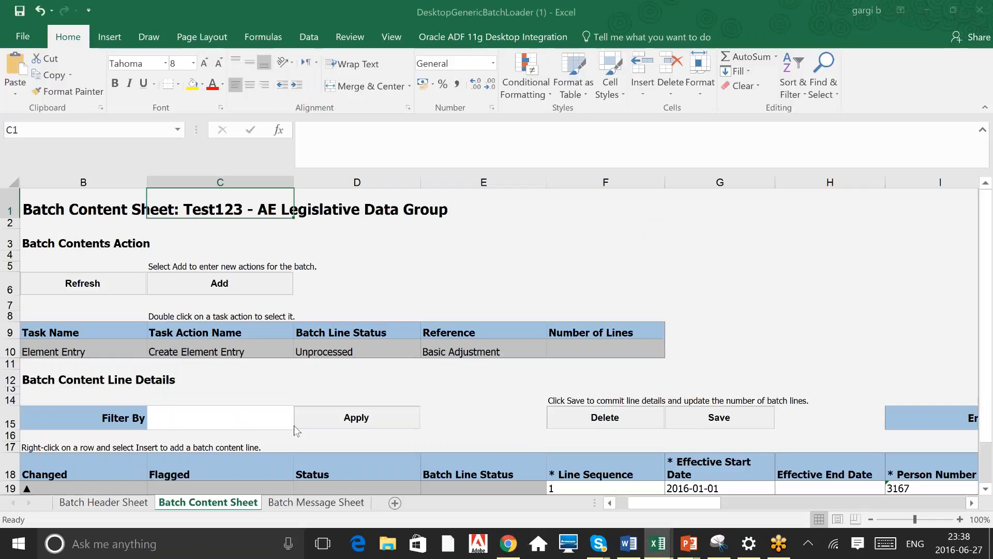
left_click(102, 501)
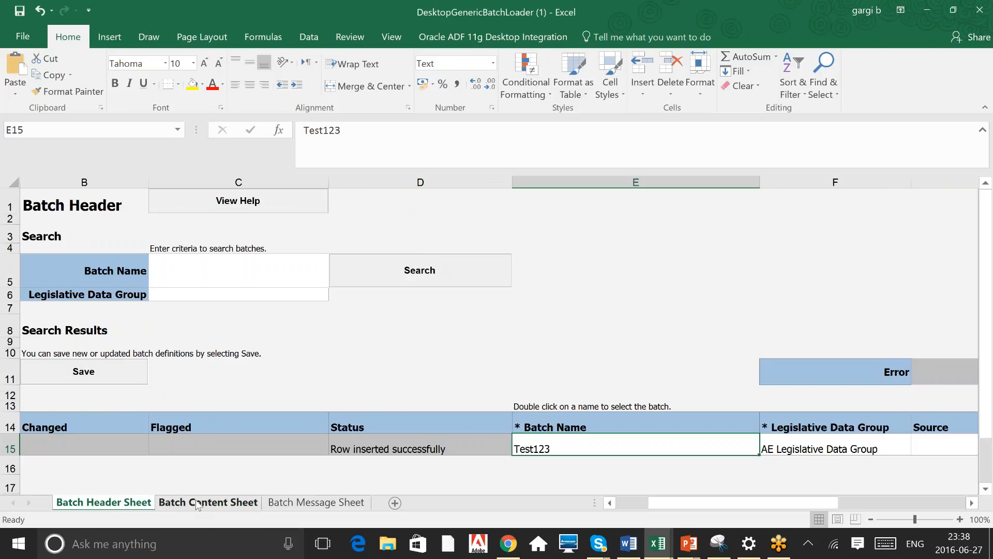
left_click(198, 502)
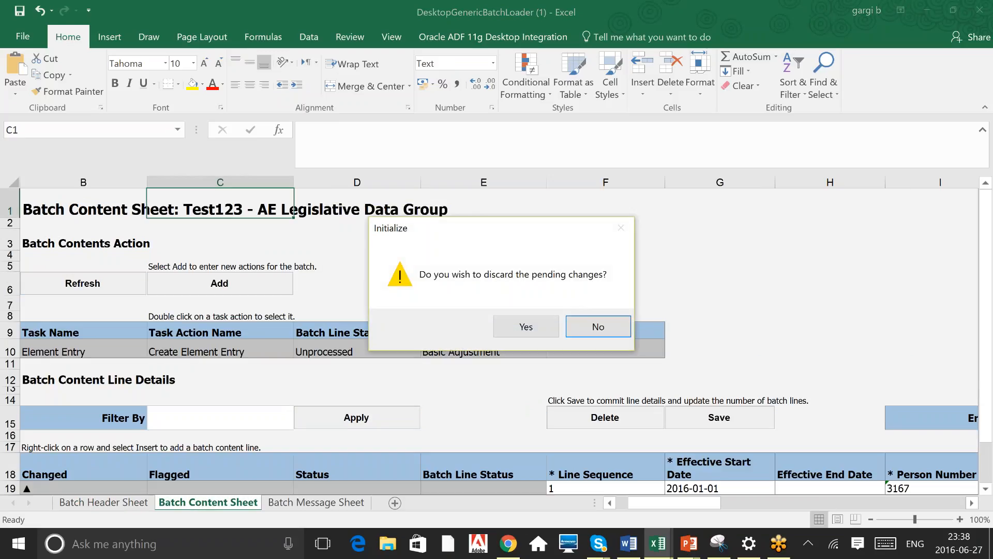
left_click(534, 327)
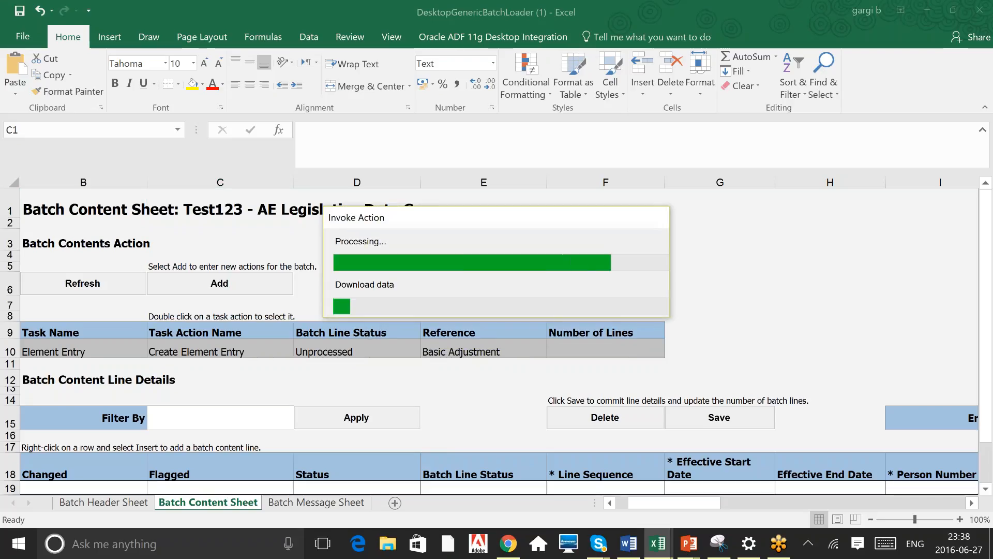
Return to the browser and cancel the Transfer Batch submission, confirming to leave without saving
key("alt+Tab")
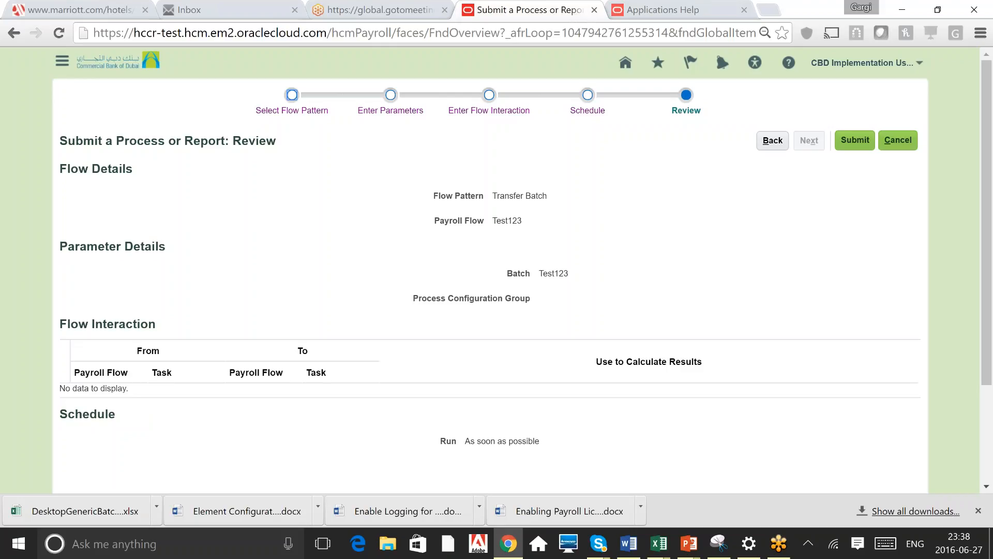
left_click(902, 140)
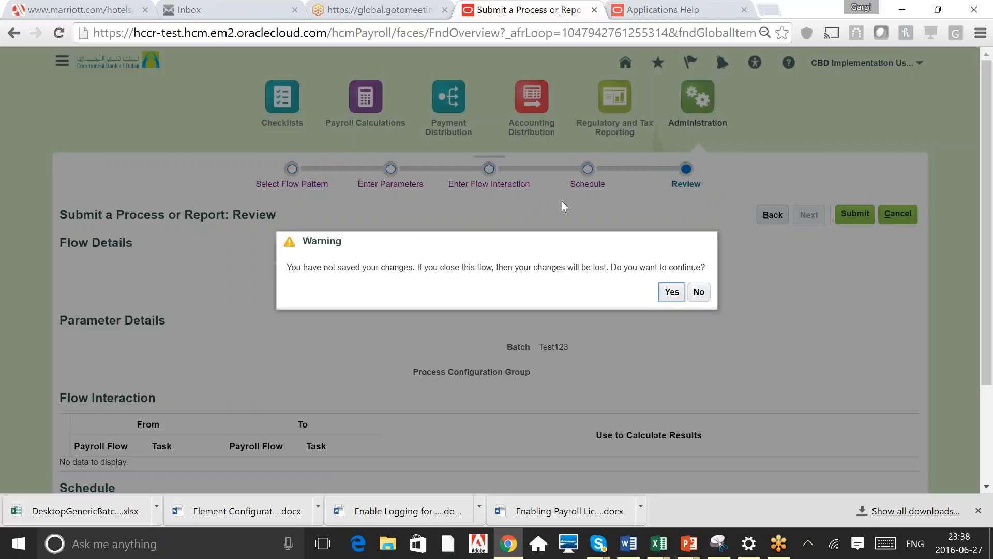
left_click(668, 291)
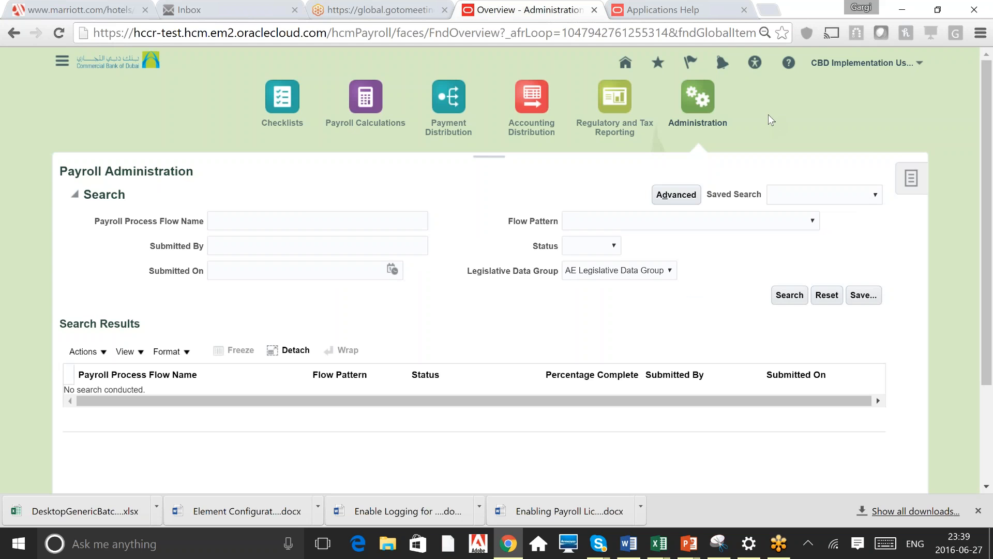
Switch to the PowerPoint slide show
key("alt+Tab")
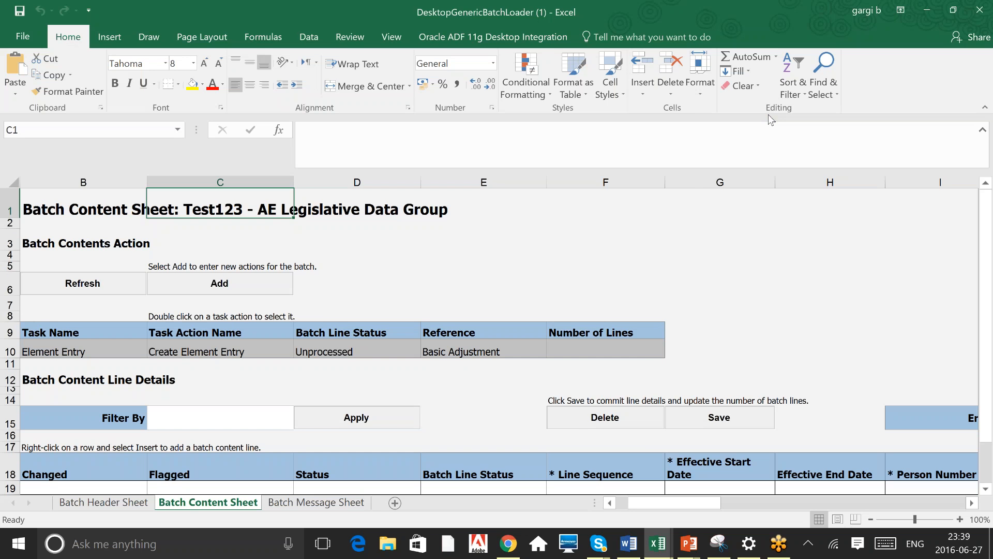
key("alt+Tab")
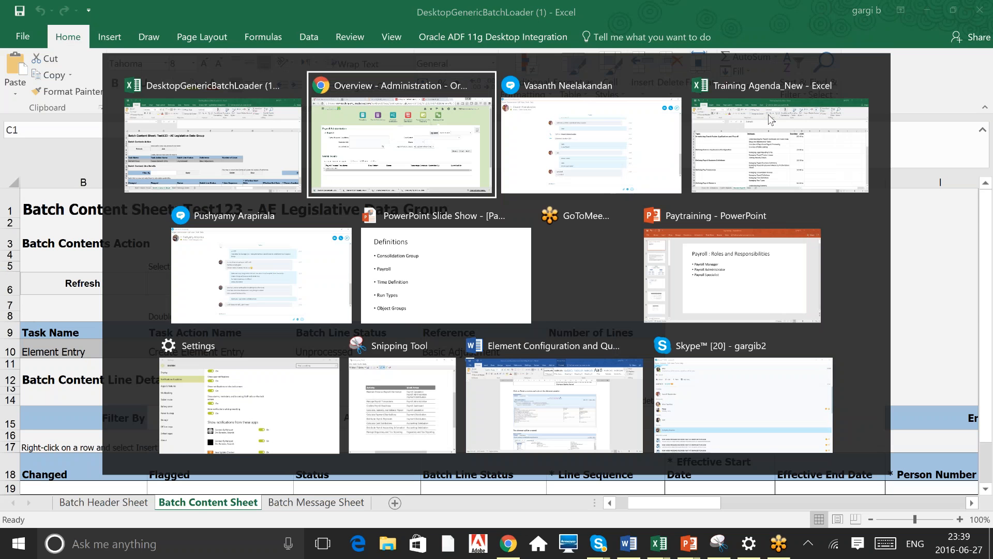
key("alt+Tab")
key("alt+Tab")
key("alt+Tab")
key("alt+Tab")
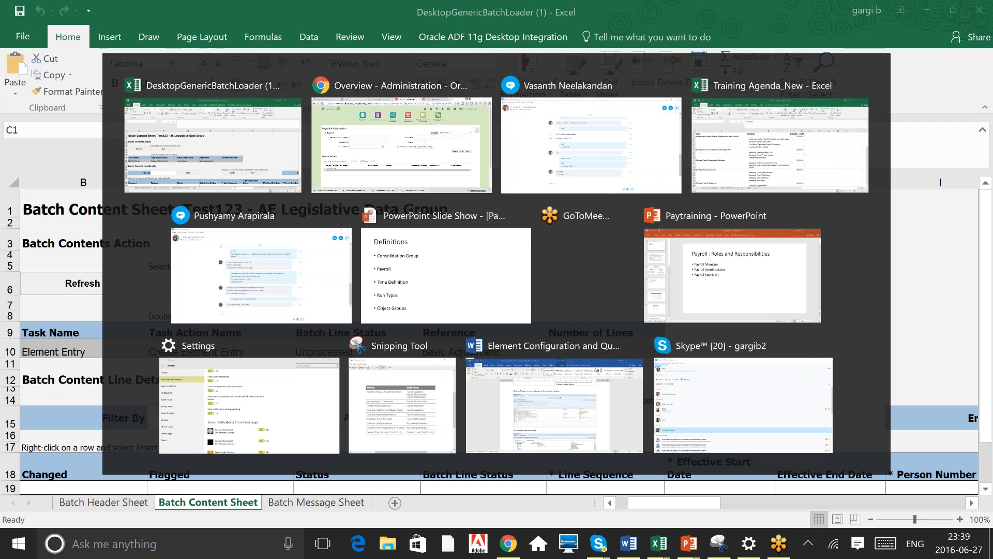
key("Right")
key("Left")
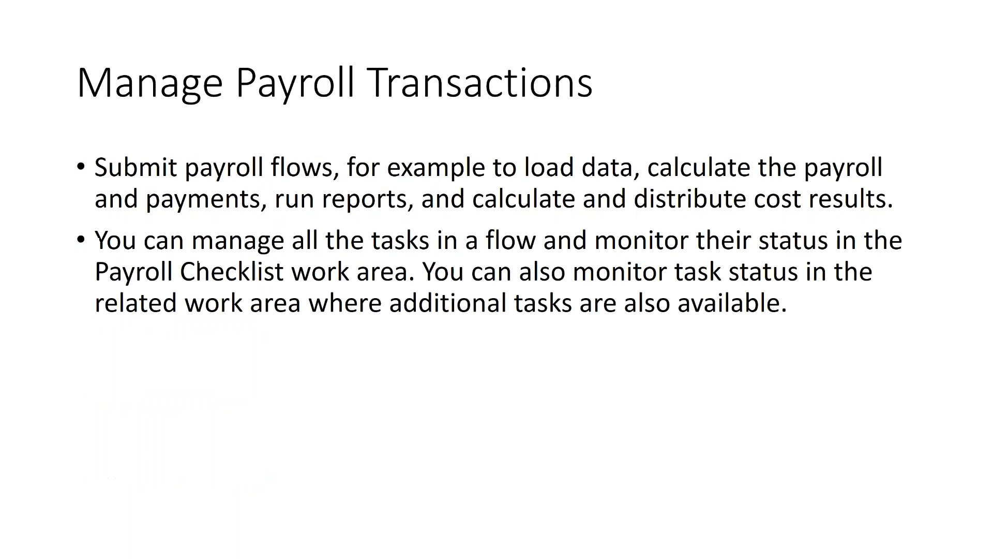
key("Left")
key("Left")
key("Left")
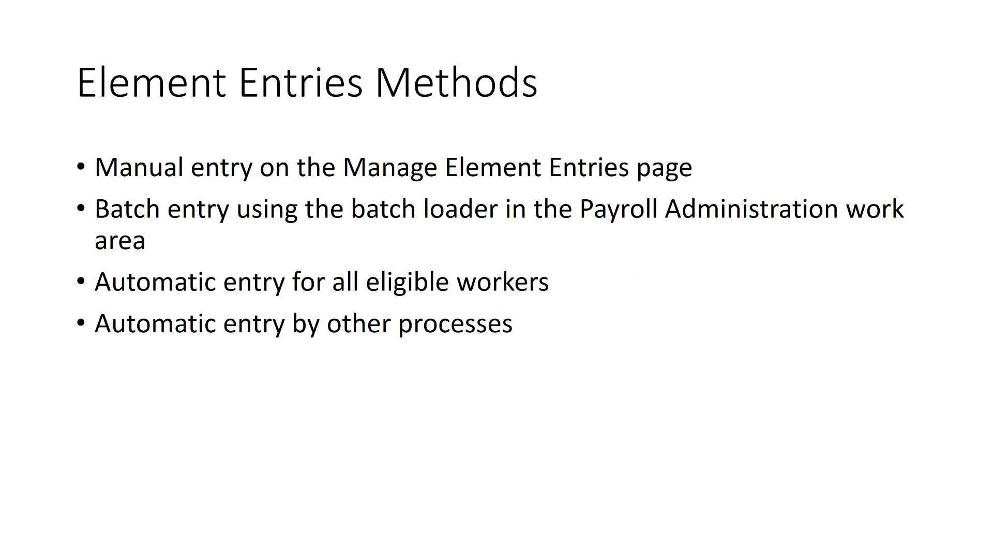
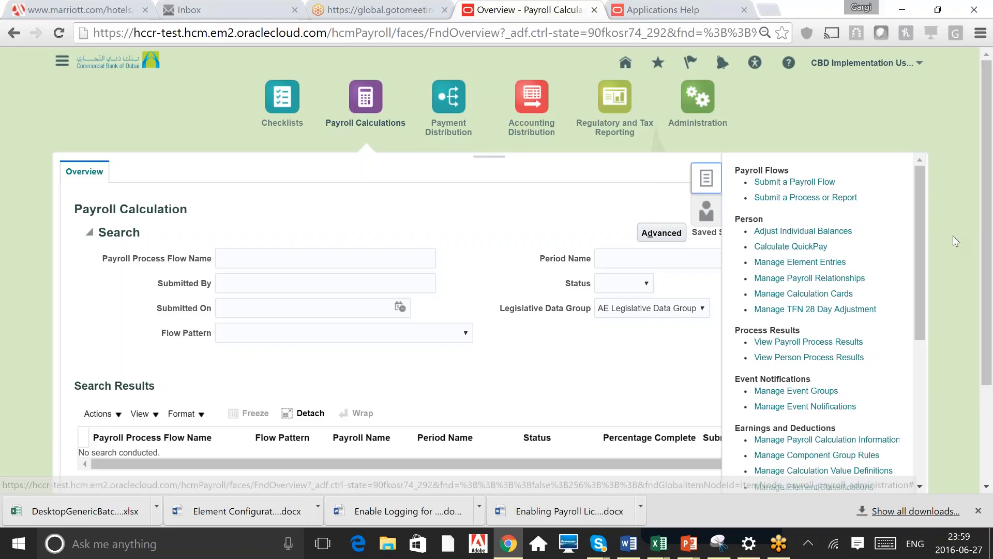
Browse the payroll task list and open the Checklists work area
left_click(992, 515)
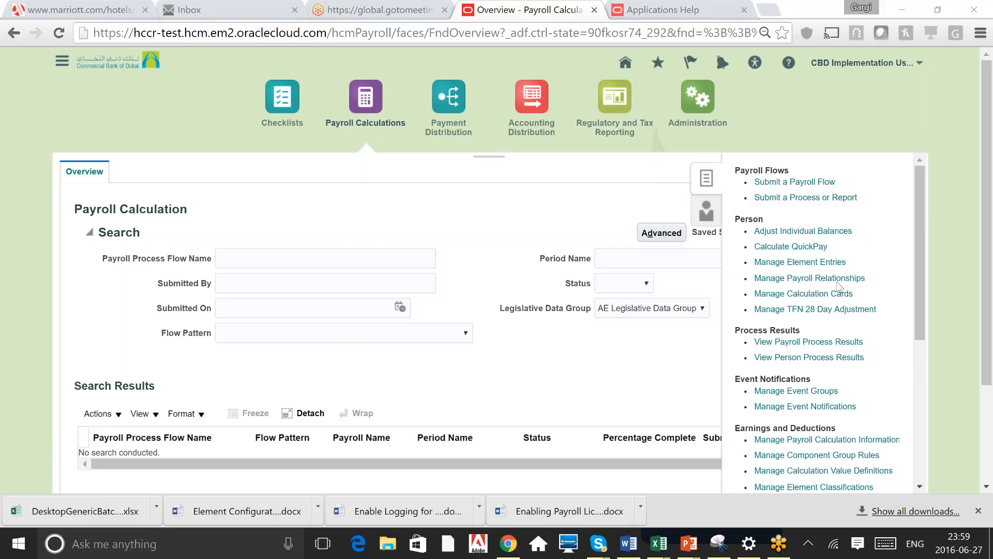
left_click(920, 318)
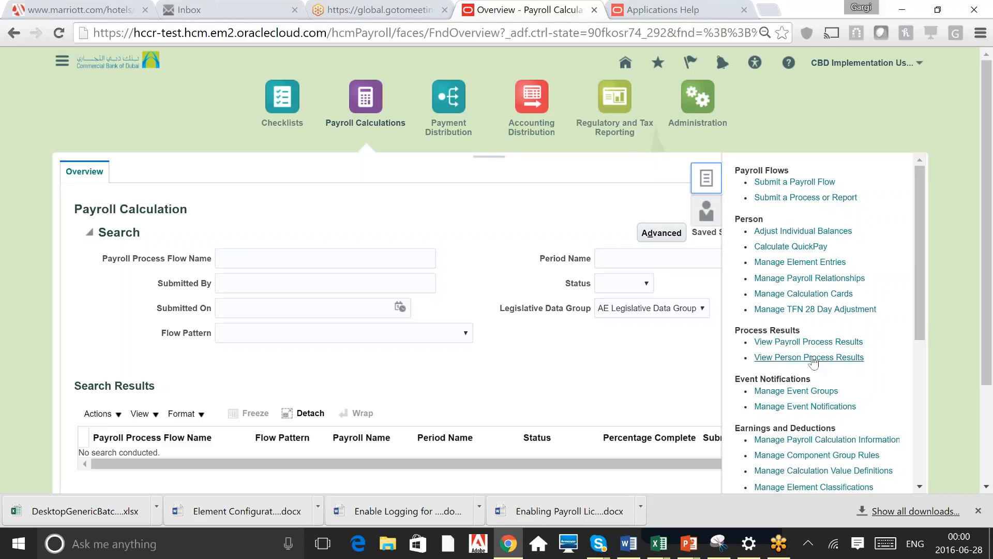
left_click(917, 402)
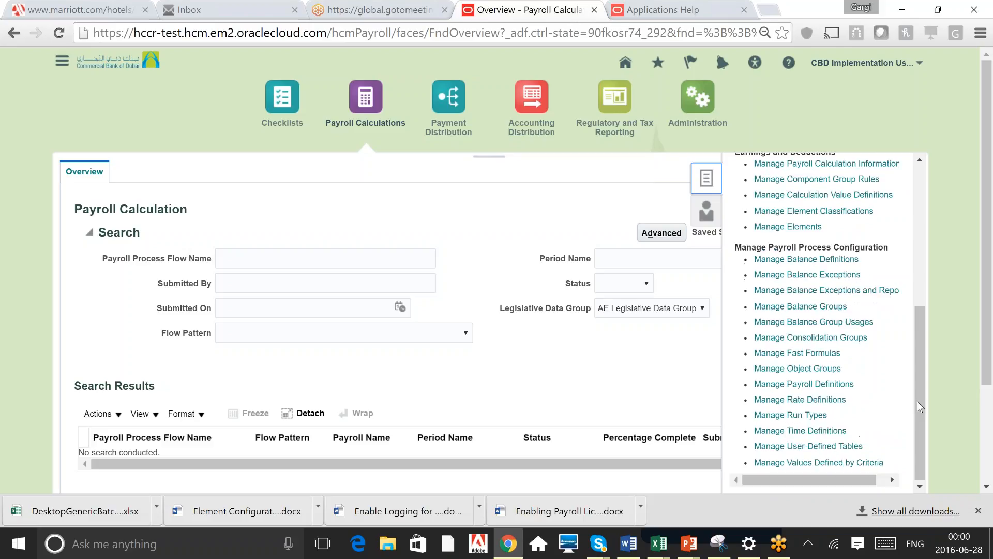
left_click(918, 213)
left_click(804, 99)
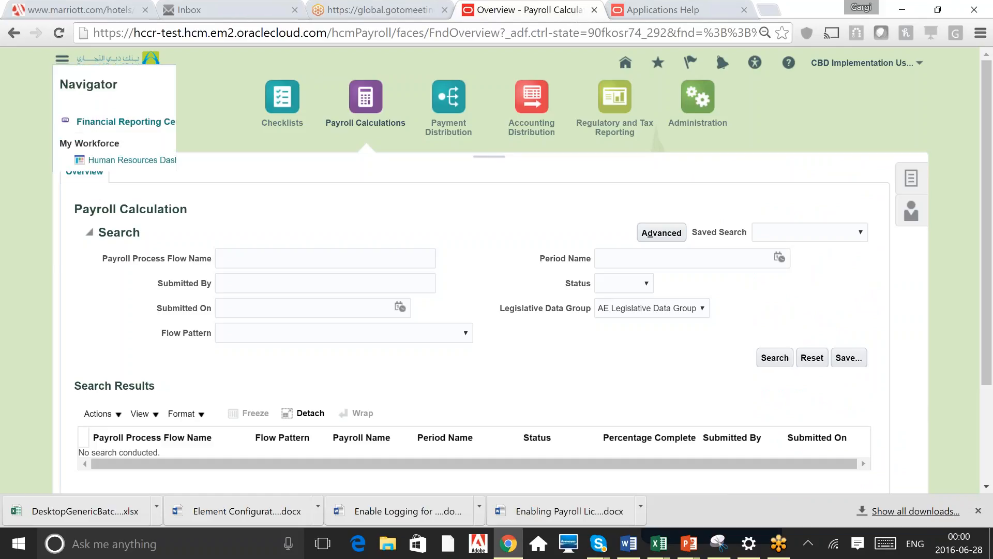
left_click(260, 158)
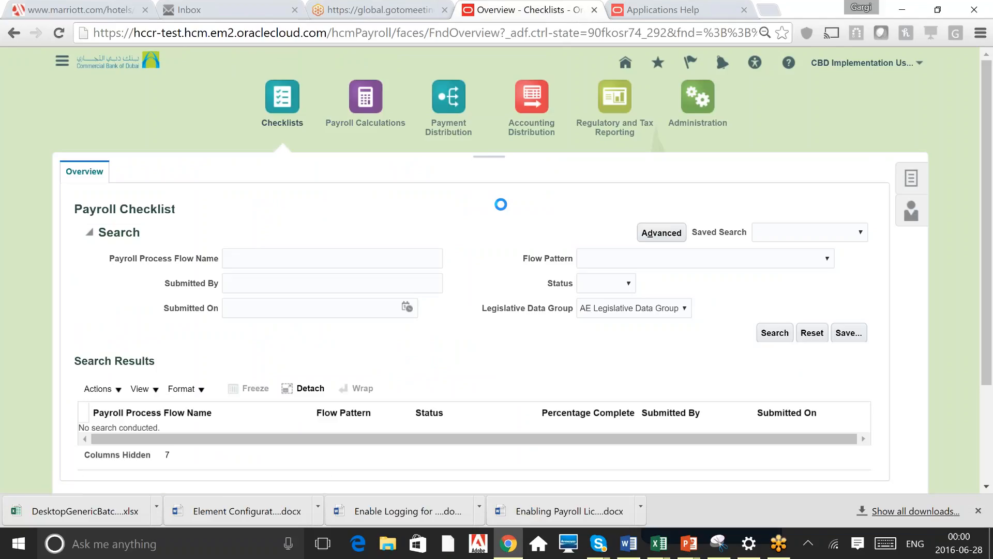
Start the Submit a Process or Report task with the AE Legislative Data Group
left_click(906, 170)
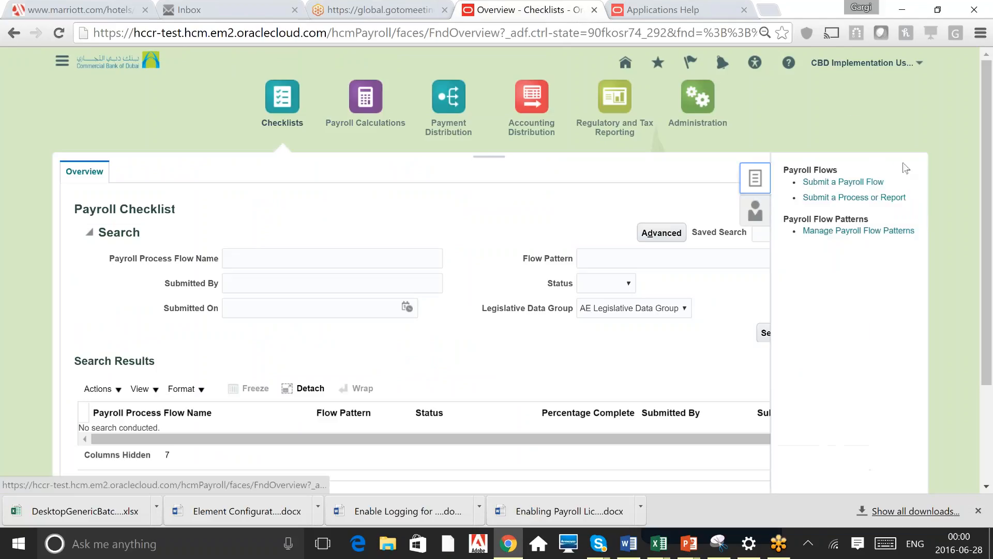
left_click(856, 198)
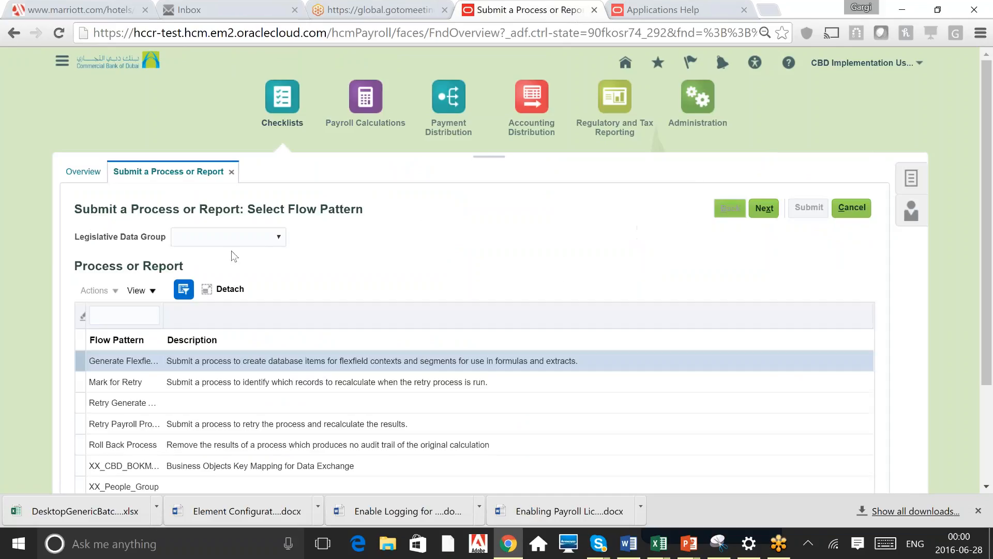
left_click(263, 240)
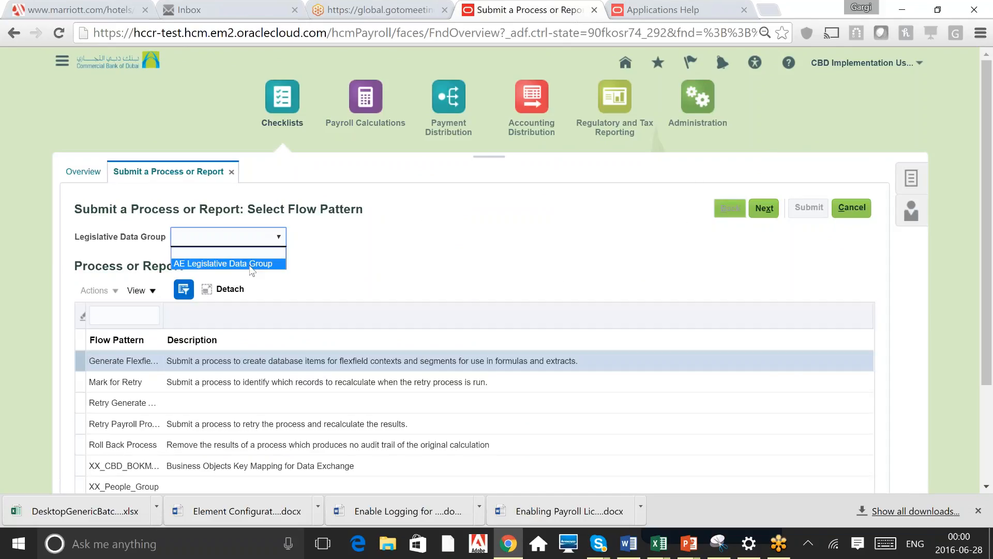
left_click(252, 264)
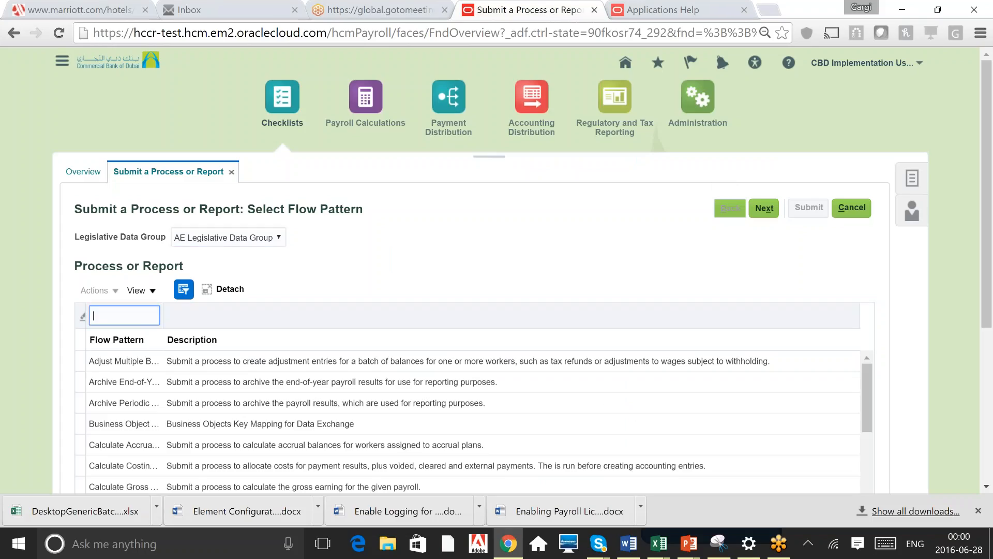
Filter flow patterns by Calcu, select Calculate Payroll and continue to the parameters page
type("Calcu")
key("Return")
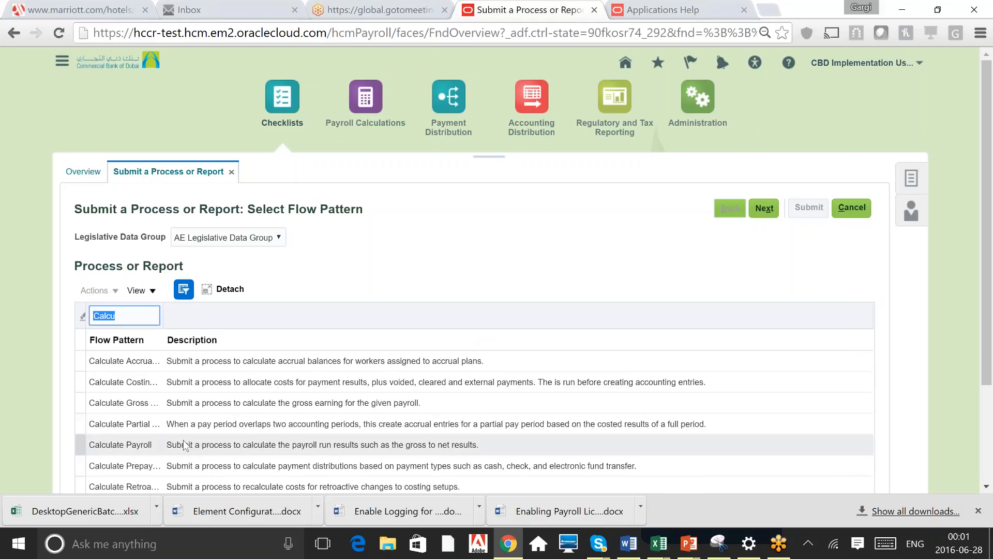
left_click(176, 447)
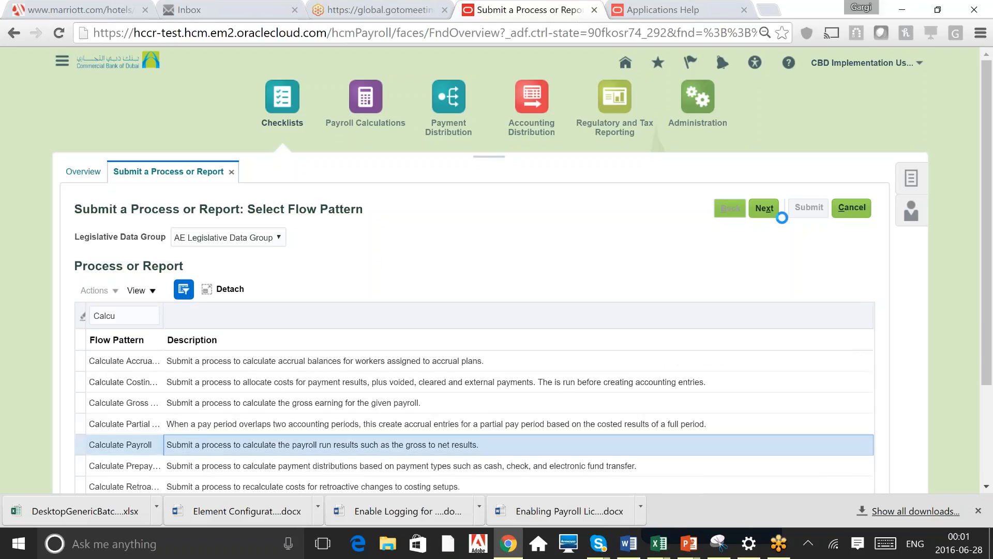
left_click(764, 208)
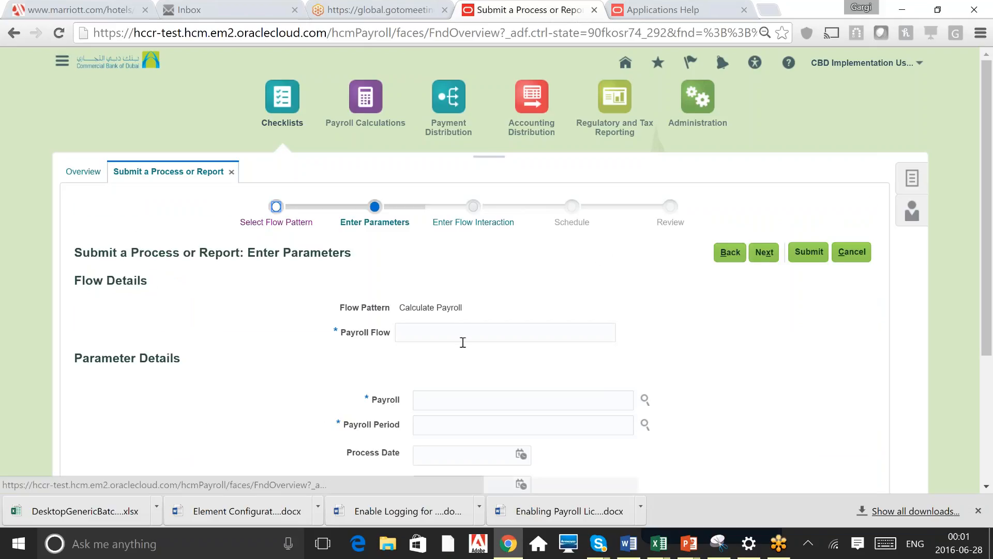
Cancel the Calculate Payroll submission without saving and close the Applications Help browser tab
left_click(462, 342)
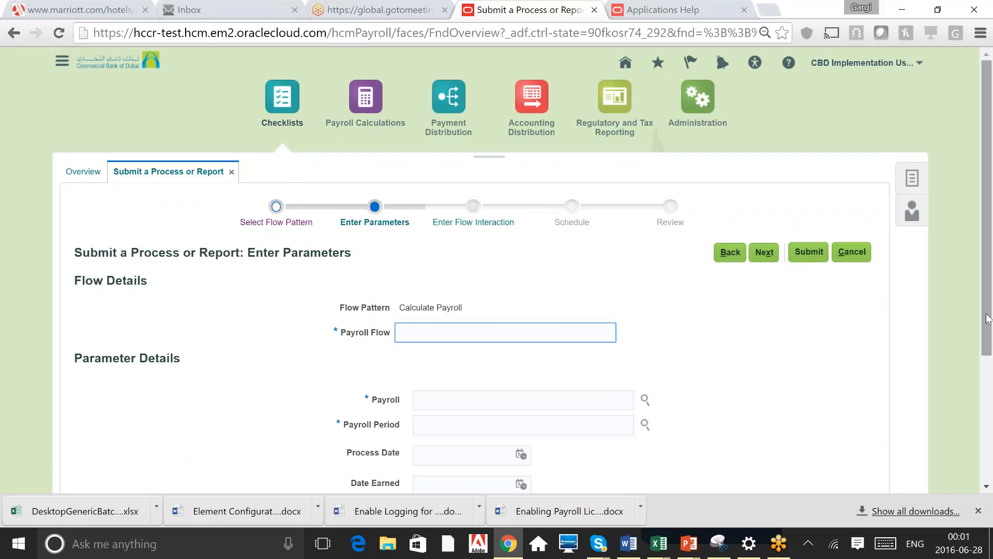
left_click_drag(989, 318, 986, 349)
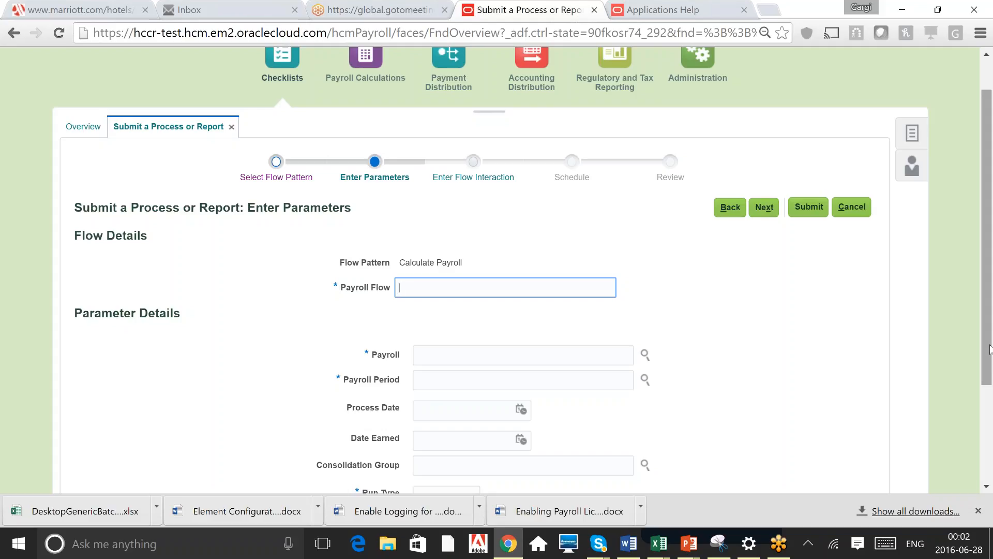
scroll(987, 356, "down", 3)
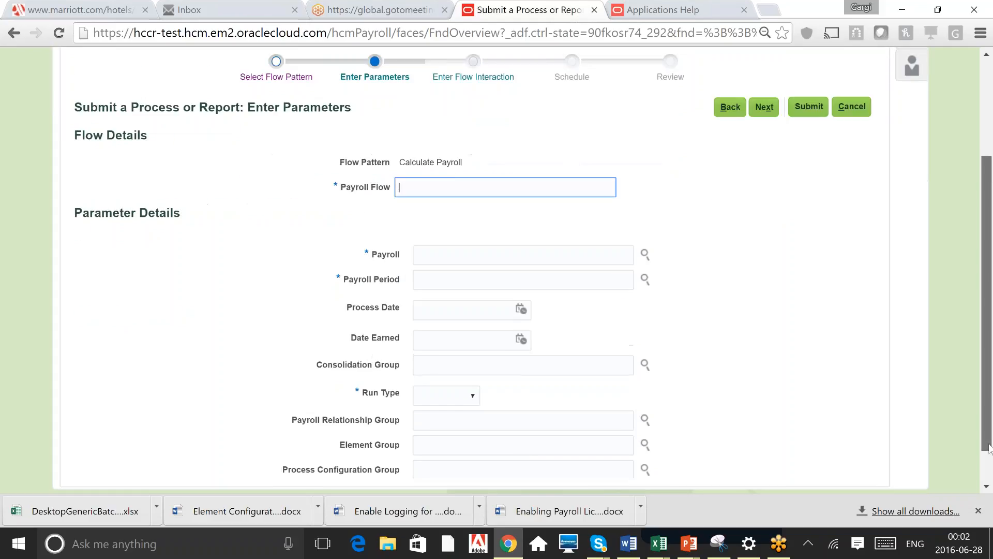
left_click(885, 400)
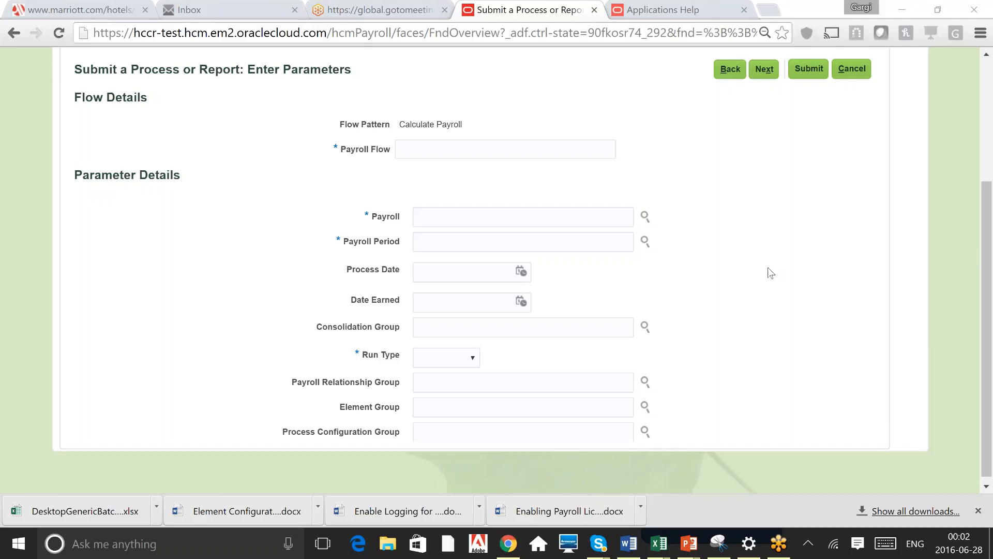
left_click(901, 73)
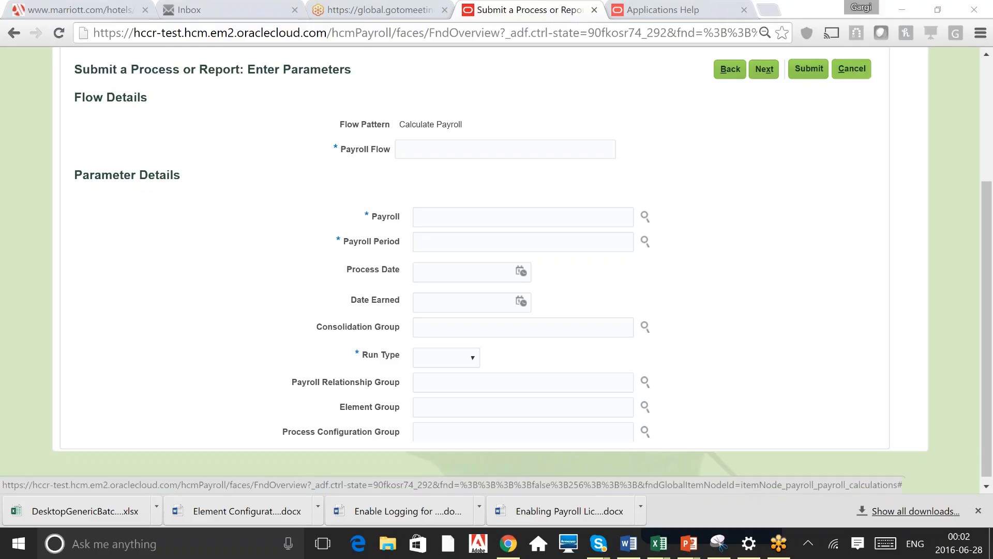
left_click(852, 69)
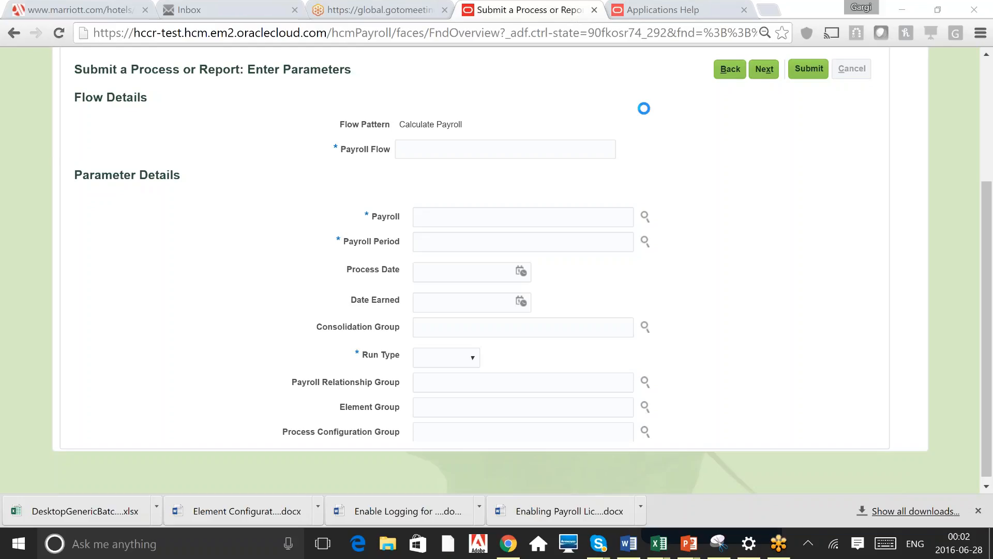
left_click(987, 78)
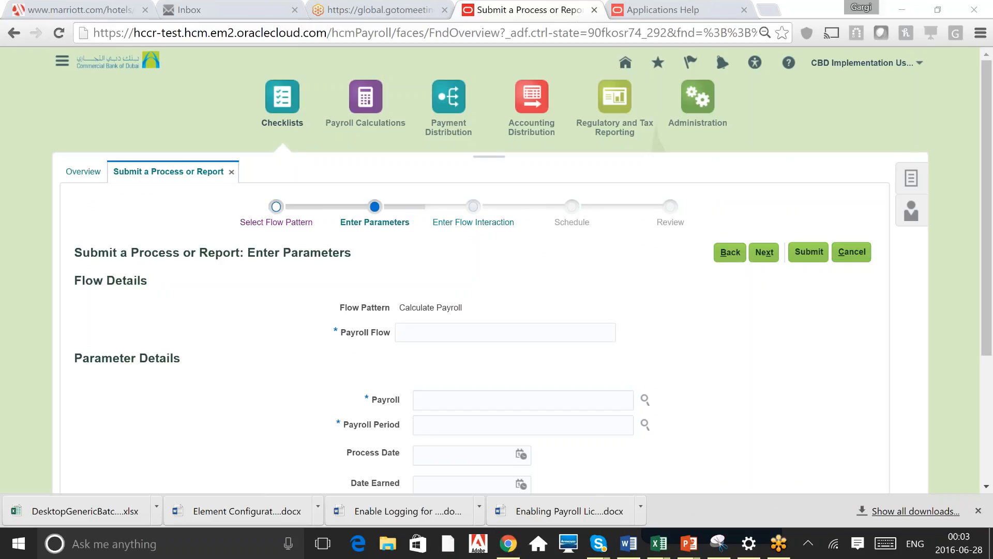
left_click(744, 10)
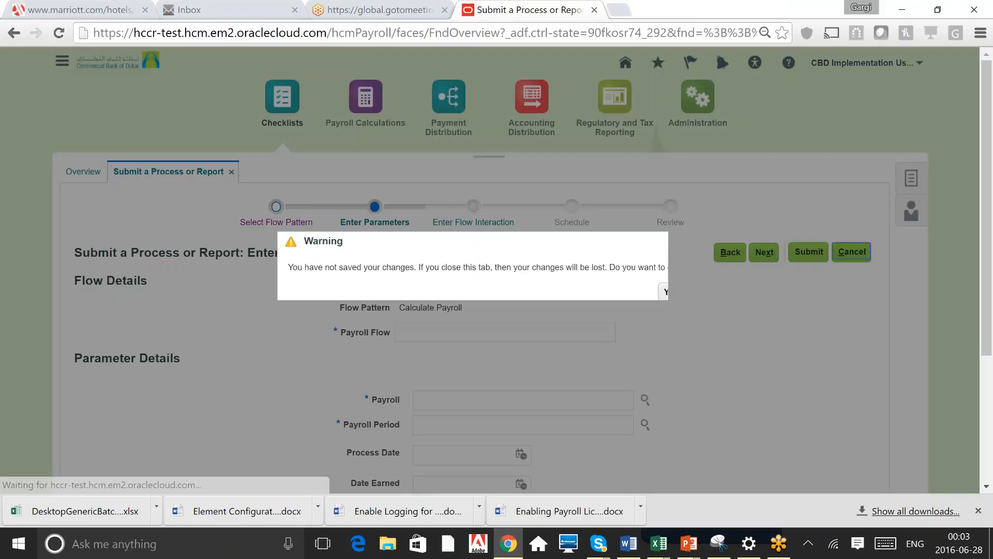
left_click(661, 298)
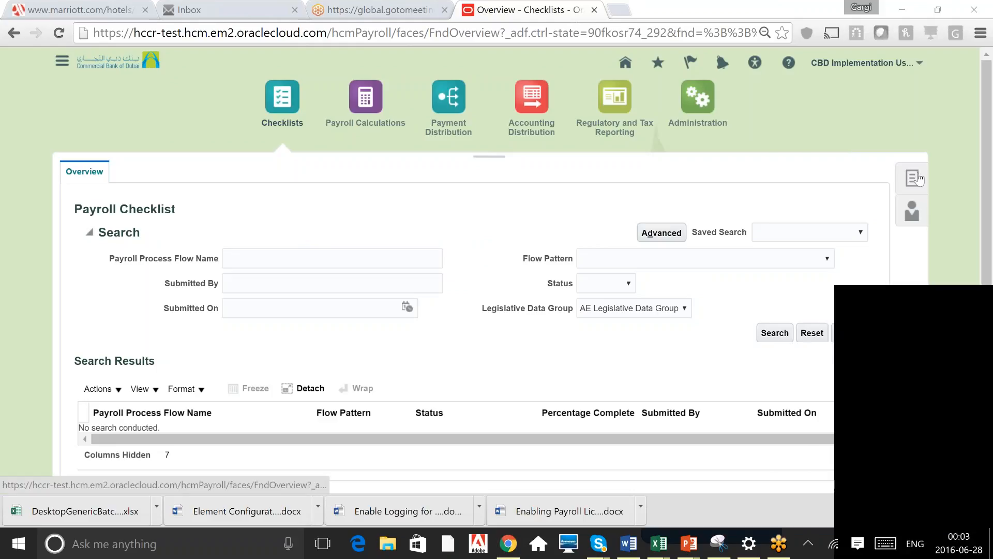
Restart Submit a Process or Report with the AE Legislative Data Group and the Calculate Payroll flow pattern
left_click(918, 179)
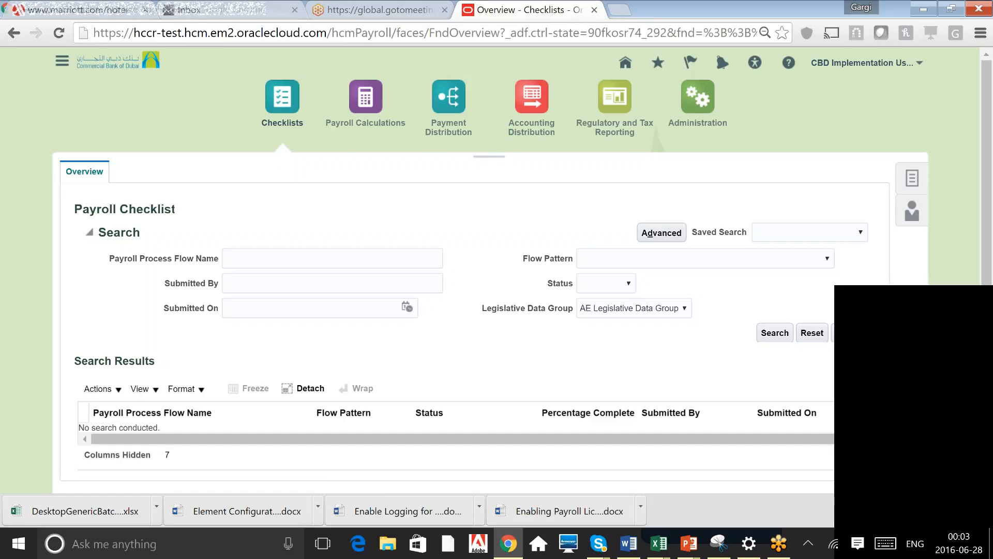
left_click(912, 178)
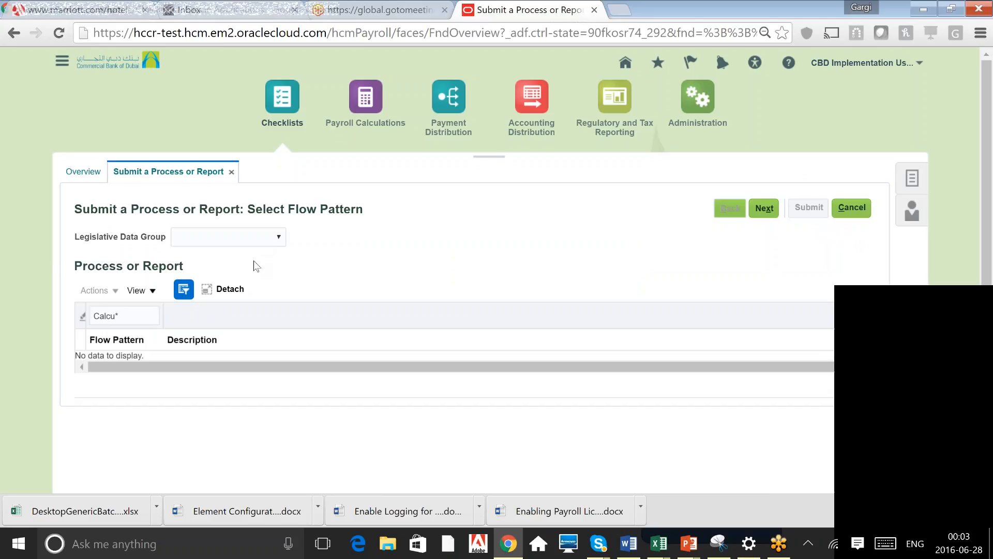
left_click(255, 237)
left_click(223, 263)
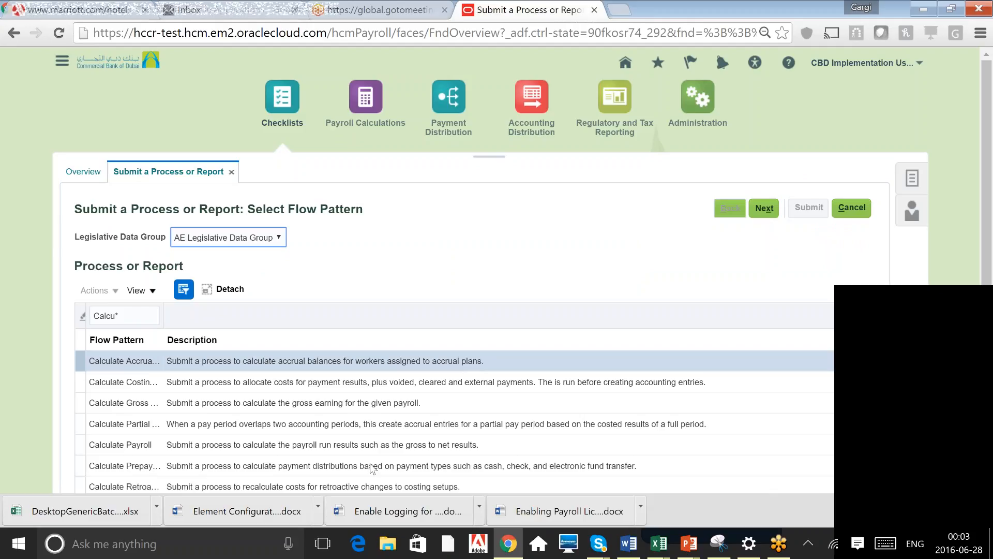
left_click(381, 448)
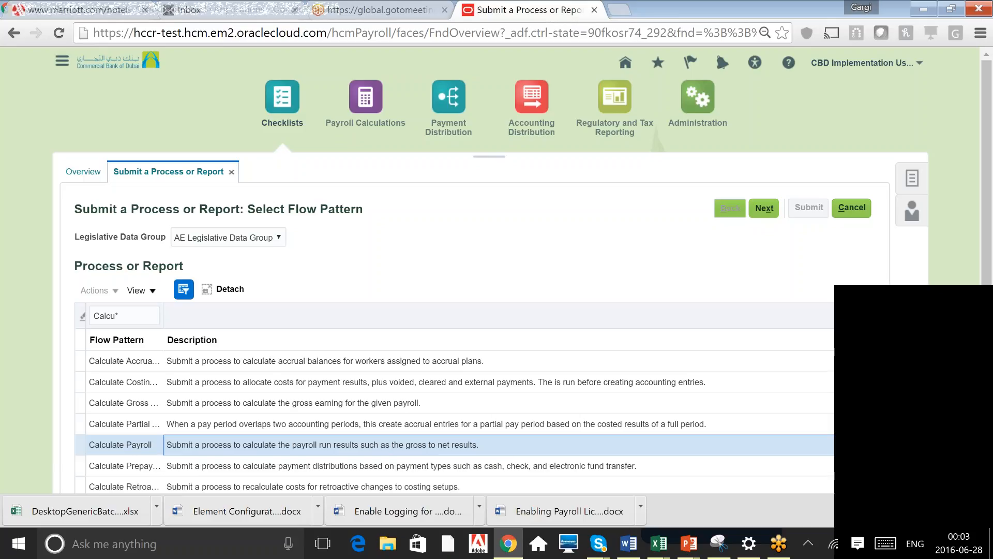
left_click(761, 208)
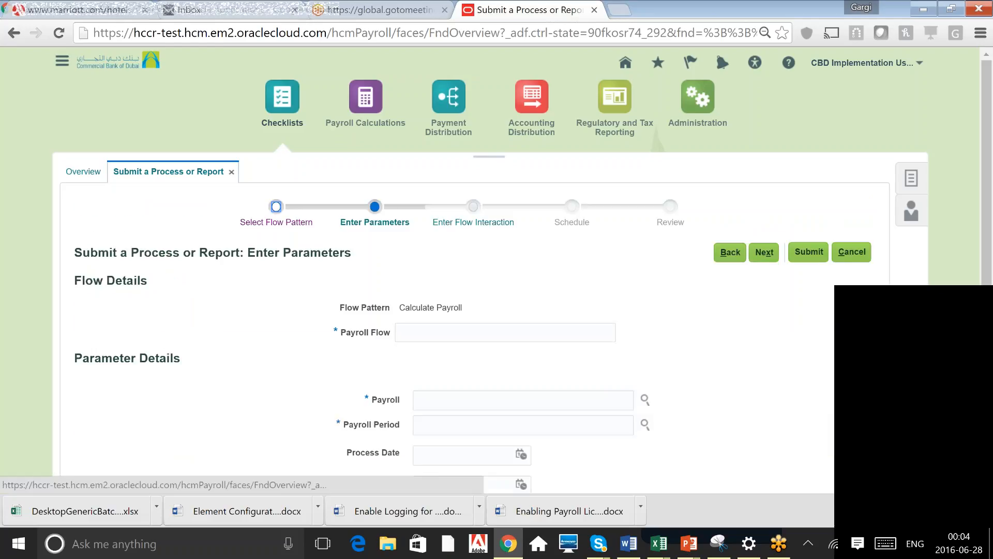
Name the payroll flow test
left_click(505, 332)
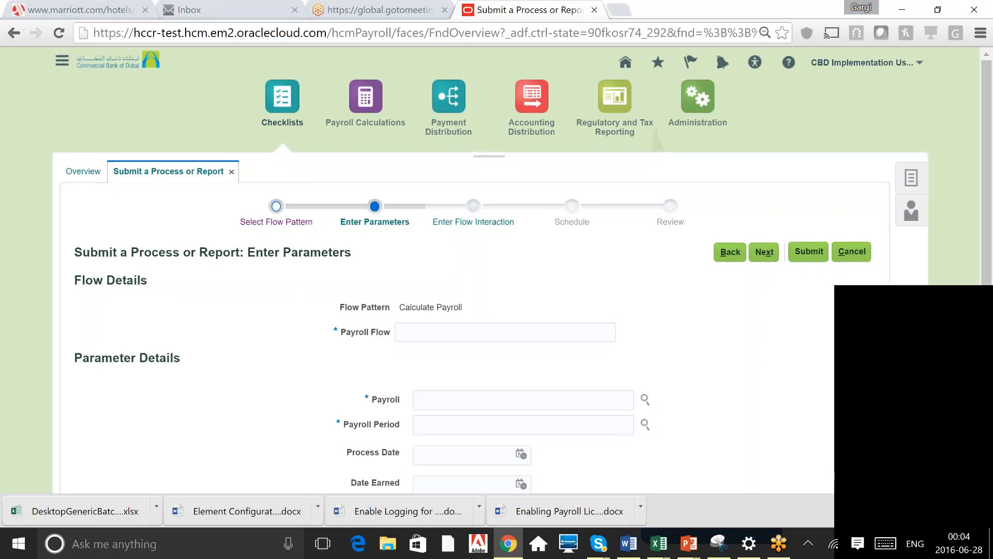
scroll(517, 269, "down", 2)
left_click(517, 211)
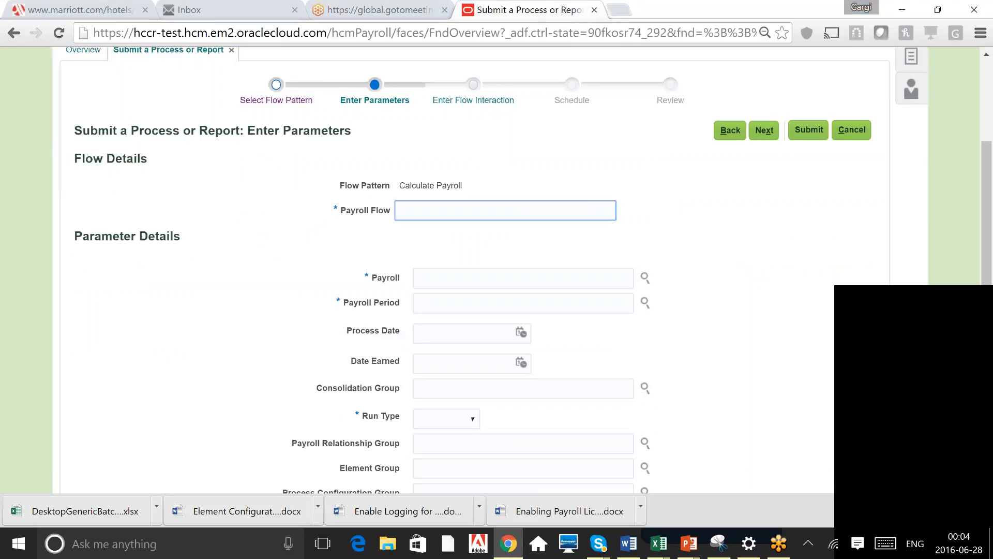
left_click(439, 212)
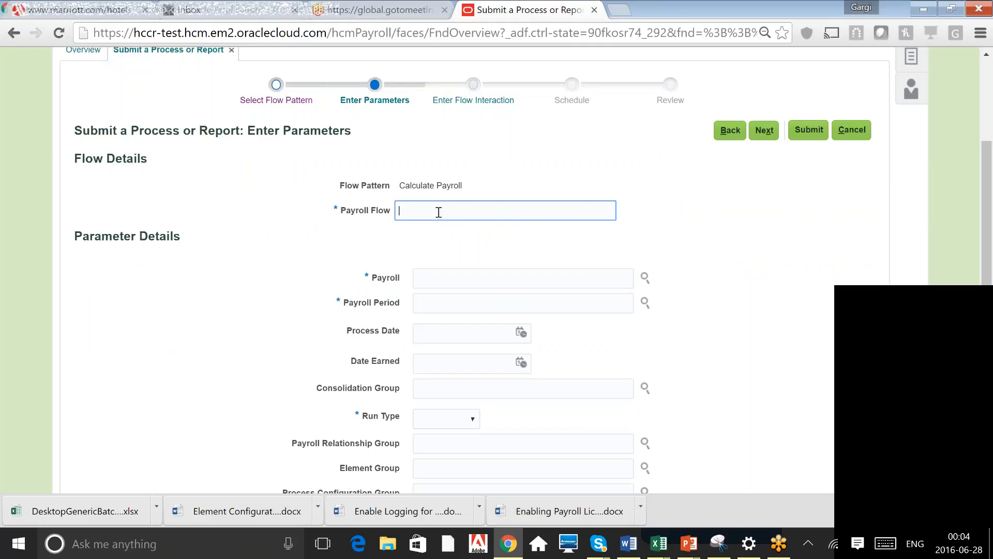
type("test")
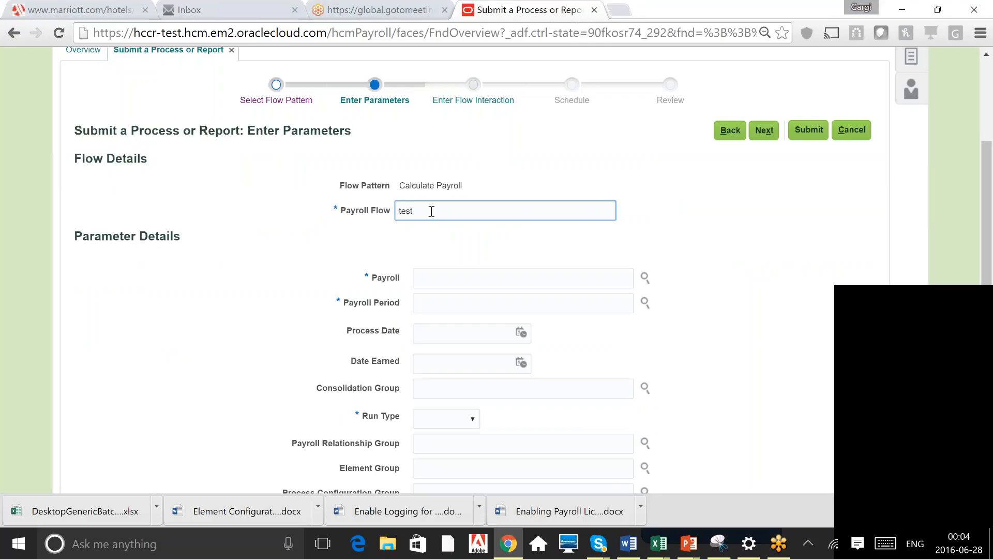
key("Tab")
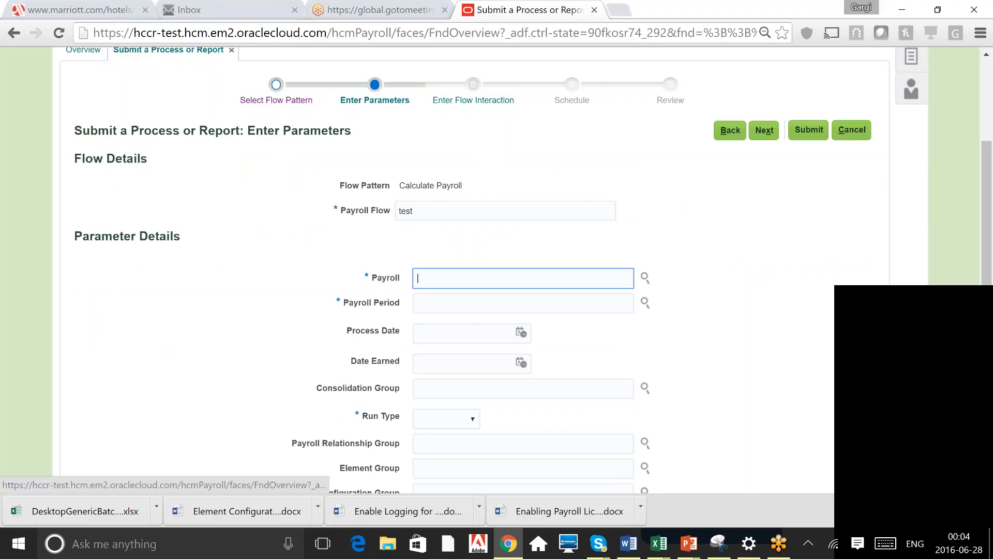
Select CBD Payroll as the payroll for the flow
key("Tab")
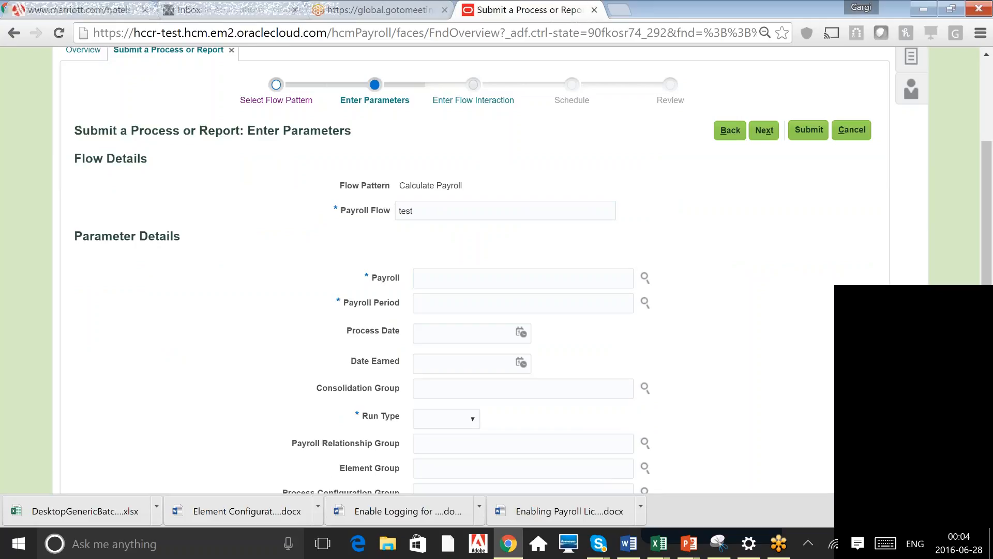
left_click(645, 278)
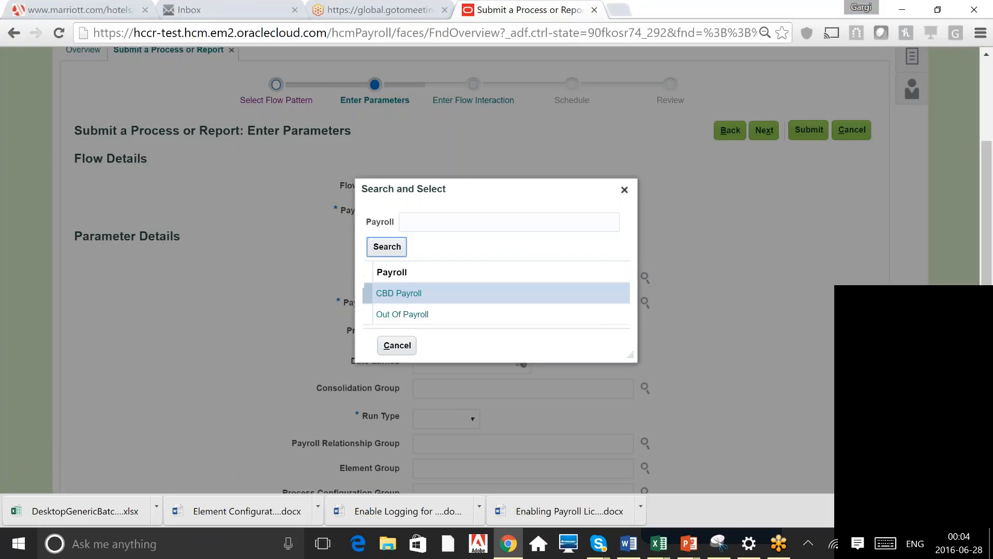
left_click(399, 293)
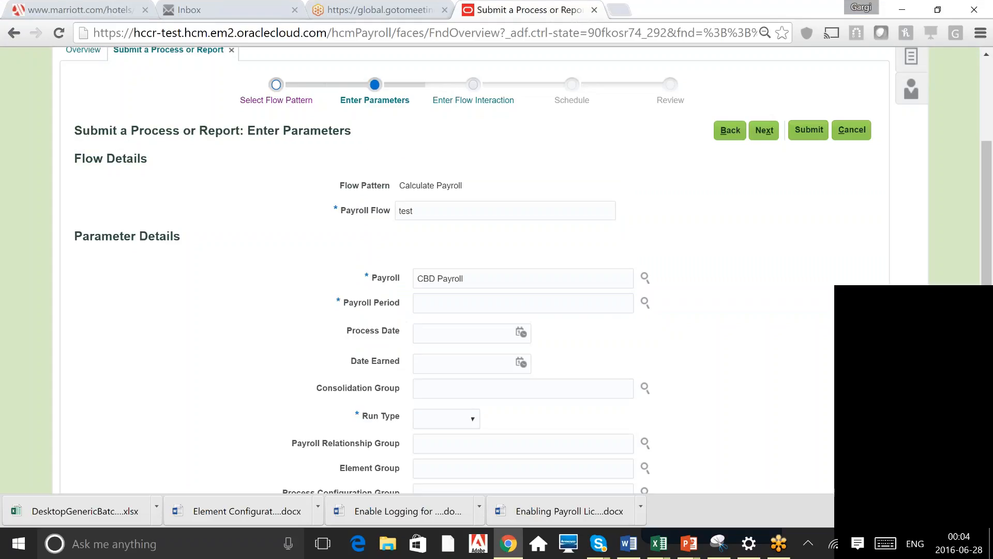
left_click(616, 302)
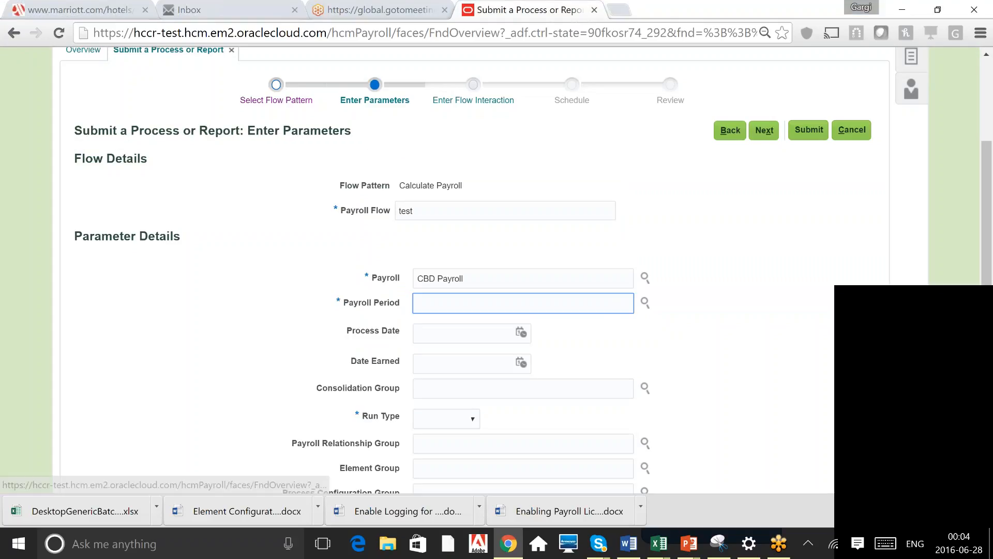
Search for and select the 6 2016 Monthly Calendar payroll period (2016-06-01 to 2016-06-30)
left_click(645, 303)
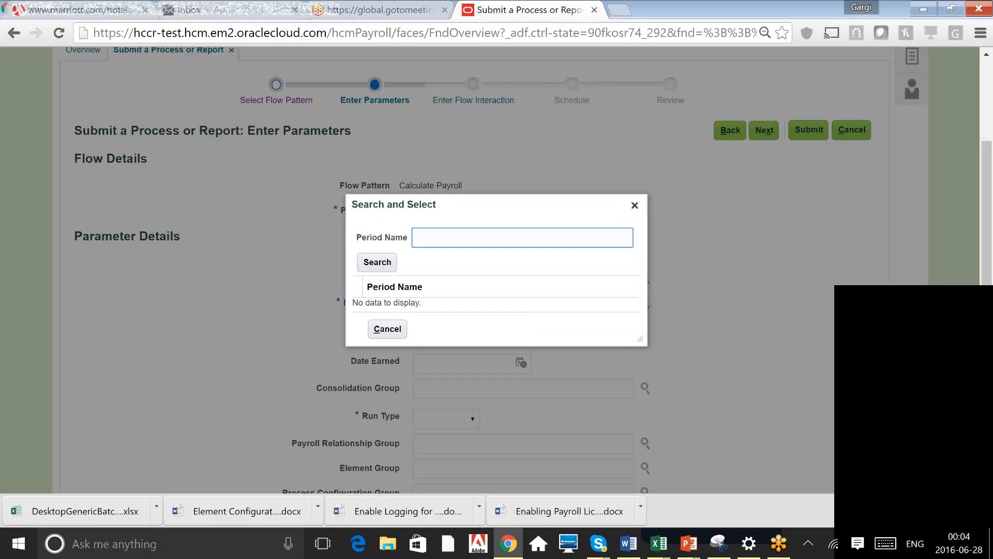
type("0")
key("BackSpace")
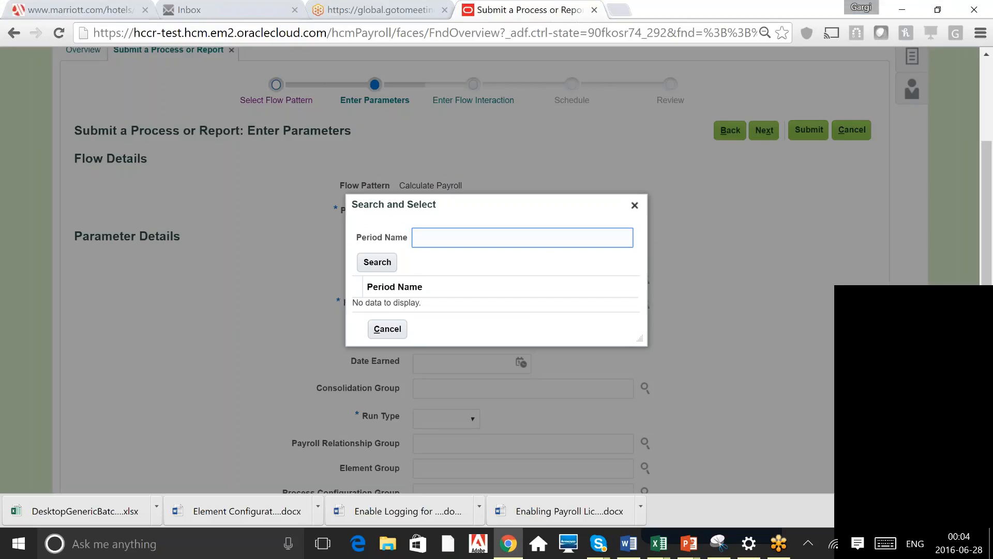
type("6")
left_click(382, 265)
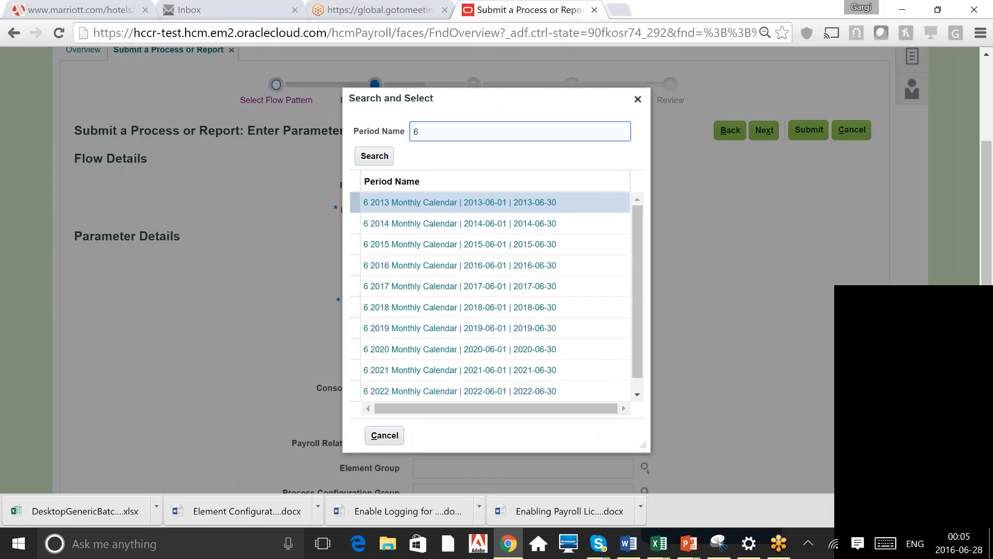
type("2016")
key("Return")
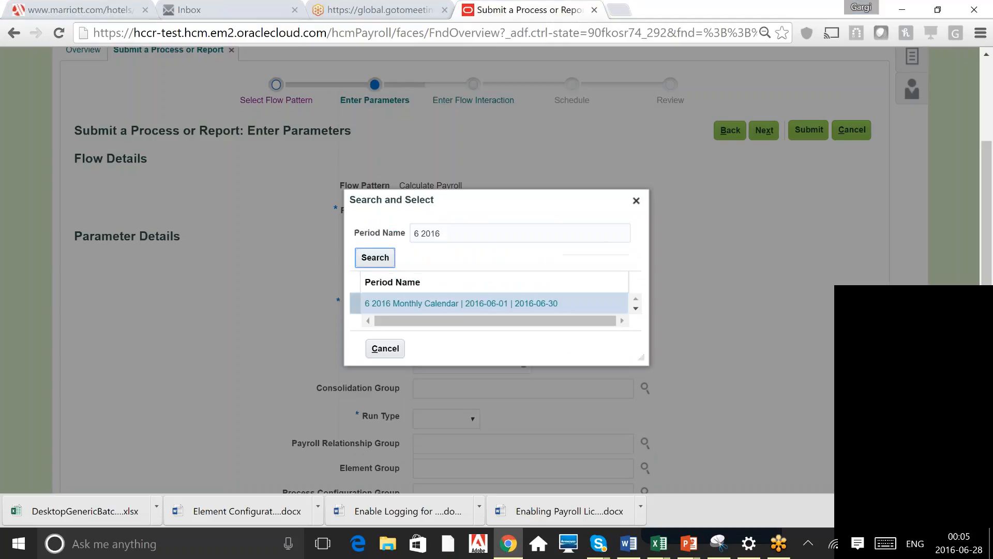
left_click(460, 303)
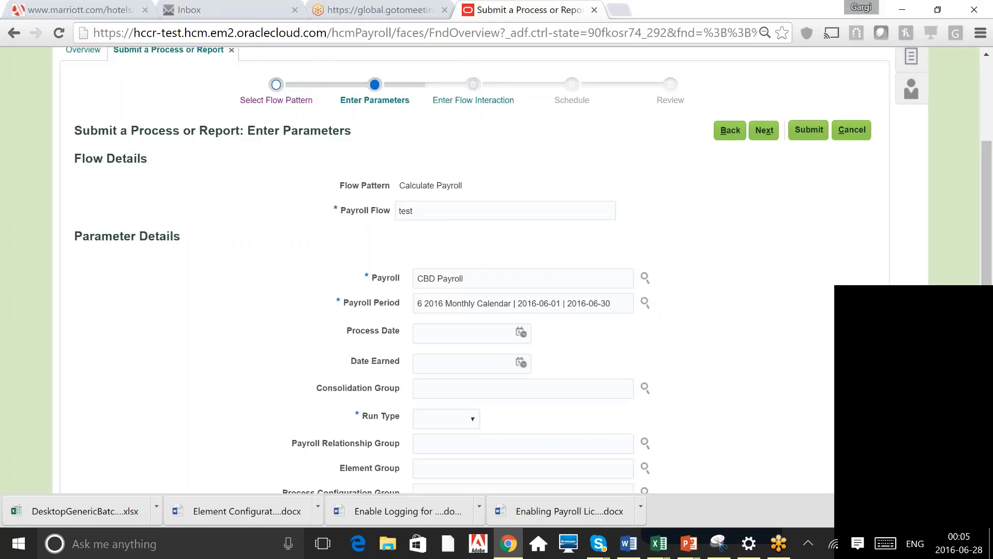
Set the run type to Regular
scroll(445, 269, "down", 2)
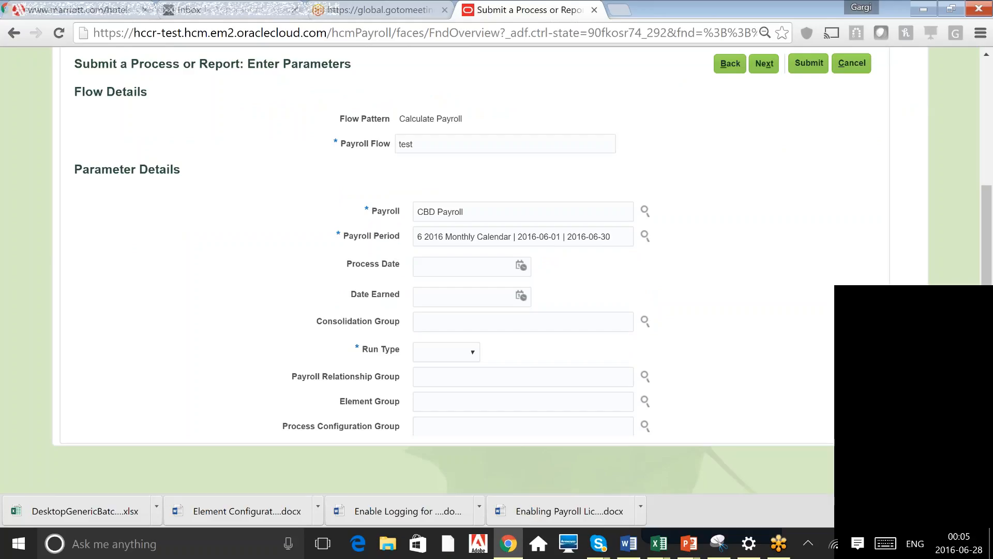
left_click(453, 357)
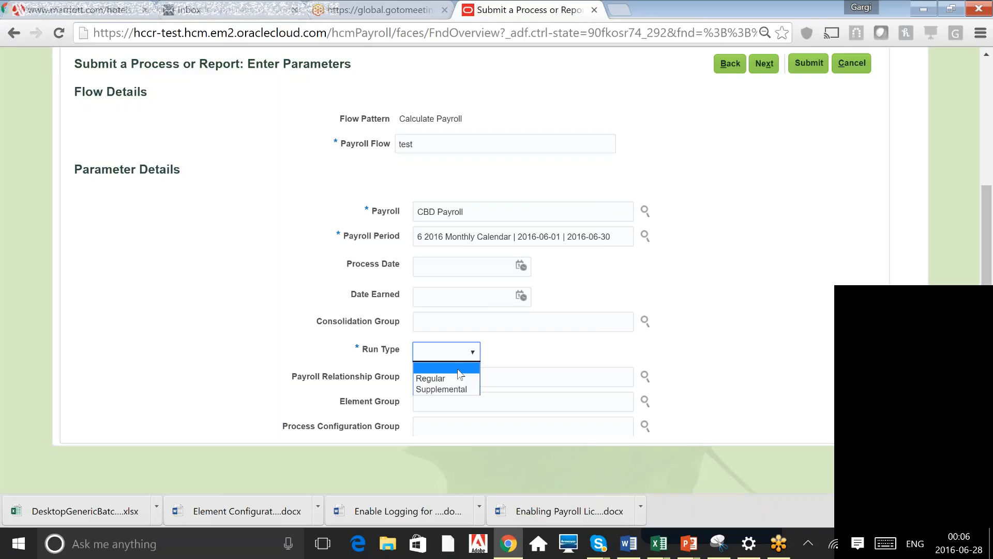
left_click(748, 286)
left_click(522, 321)
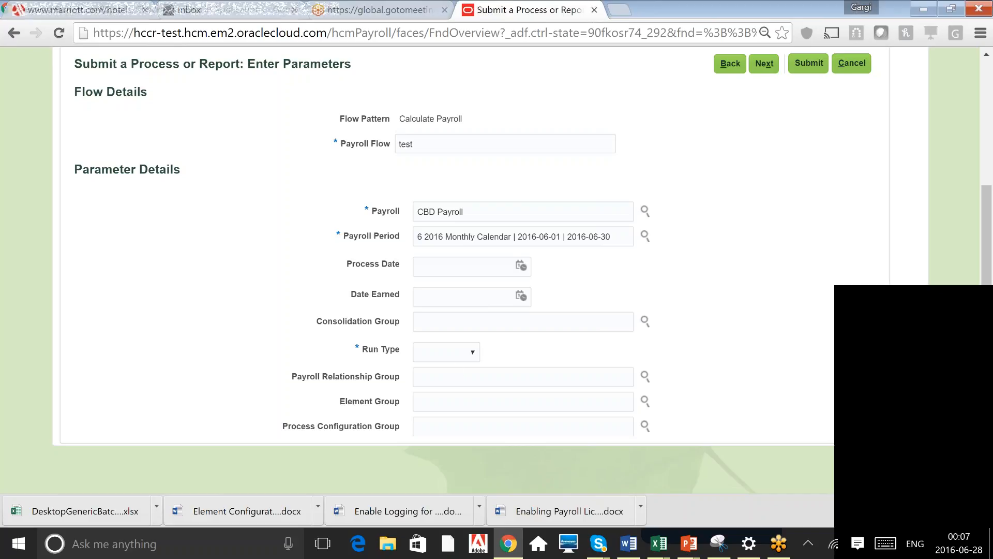
left_click(452, 374)
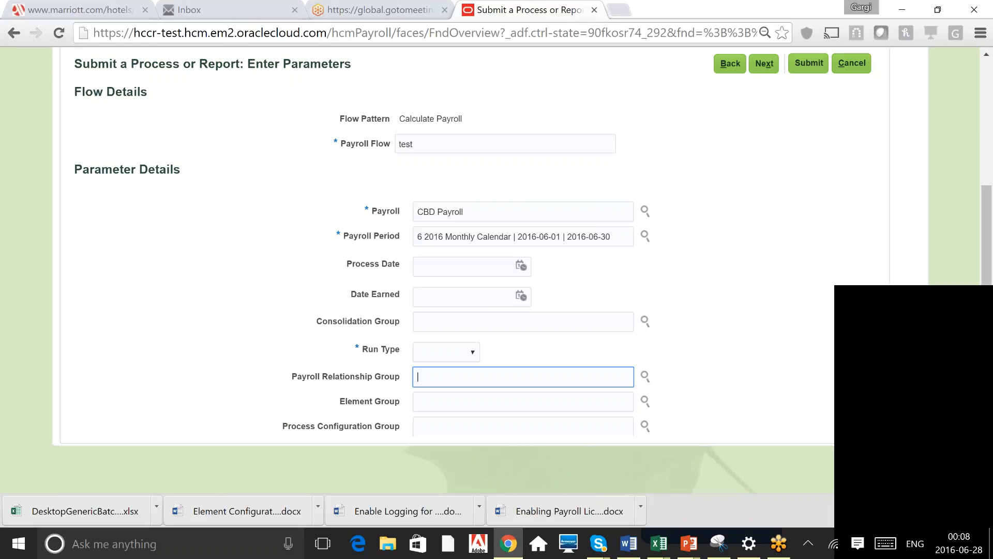
double_click(387, 376)
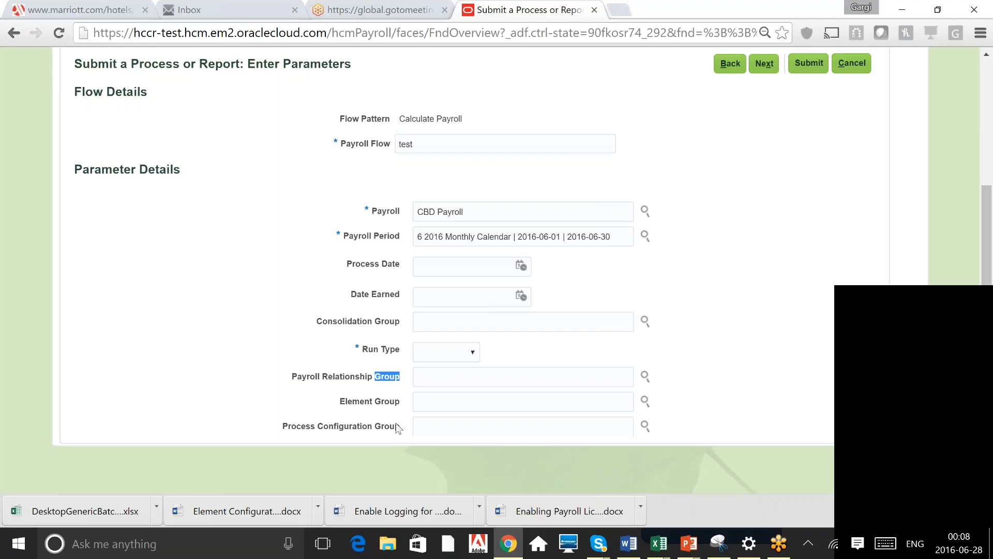
left_click(452, 377)
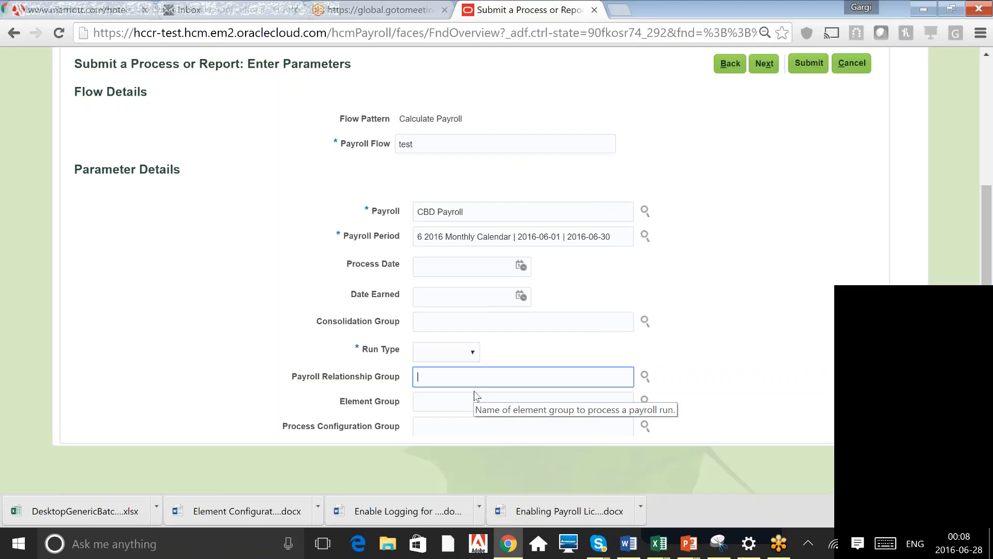
left_click(743, 369)
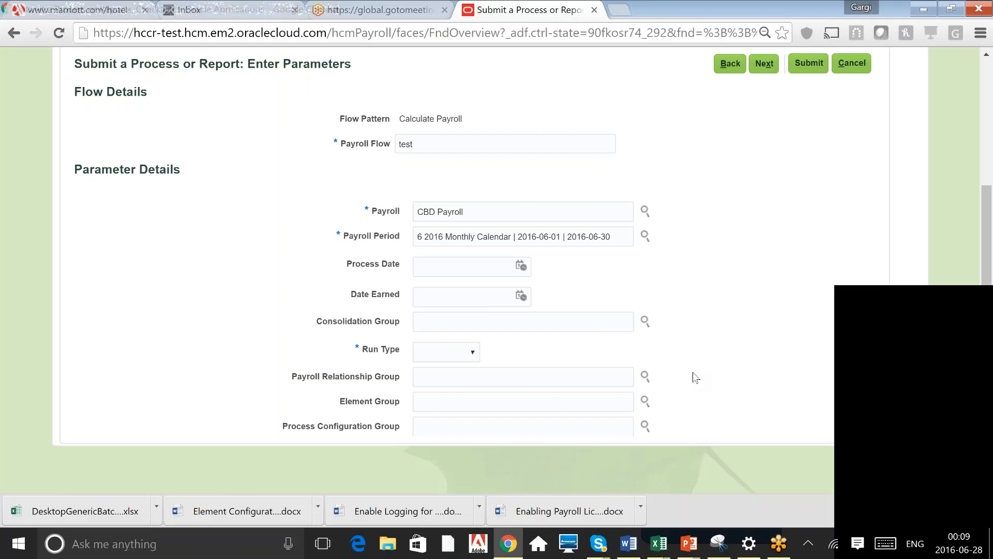
left_click(522, 402)
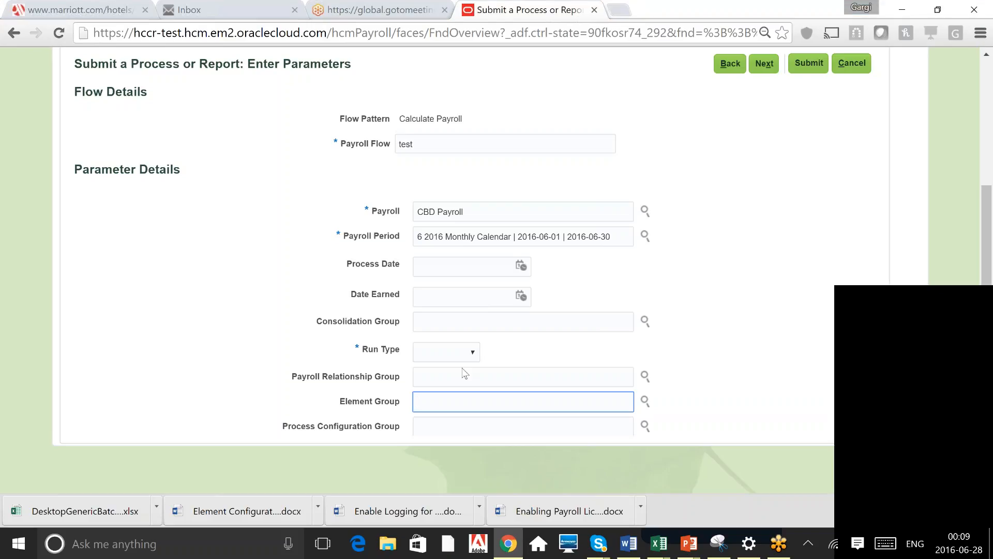
left_click(456, 352)
left_click(435, 378)
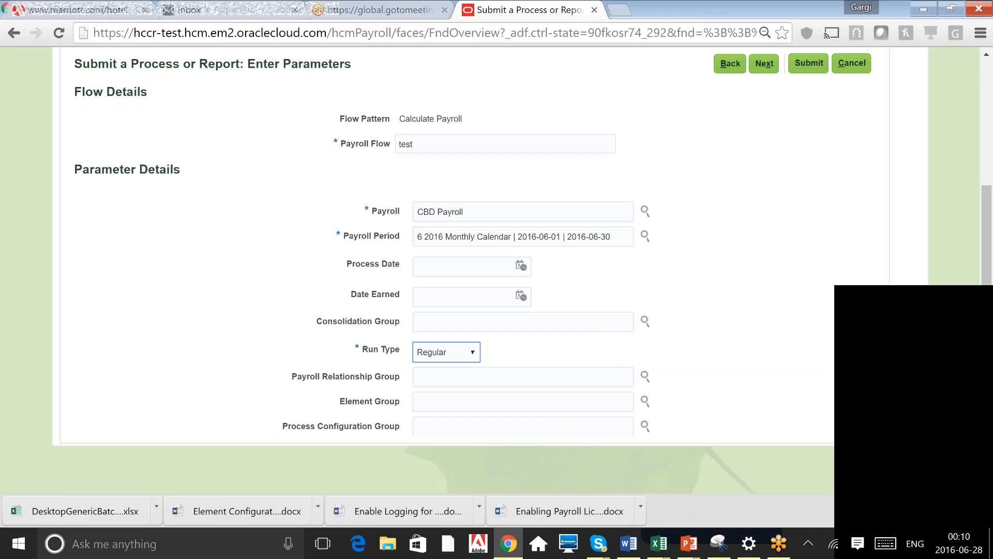
left_click(473, 211)
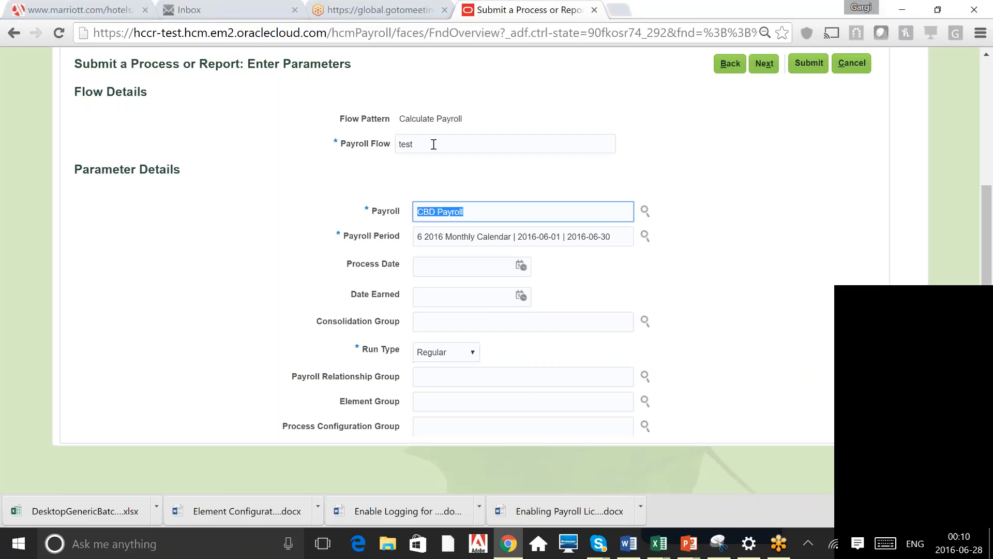
left_click(434, 145)
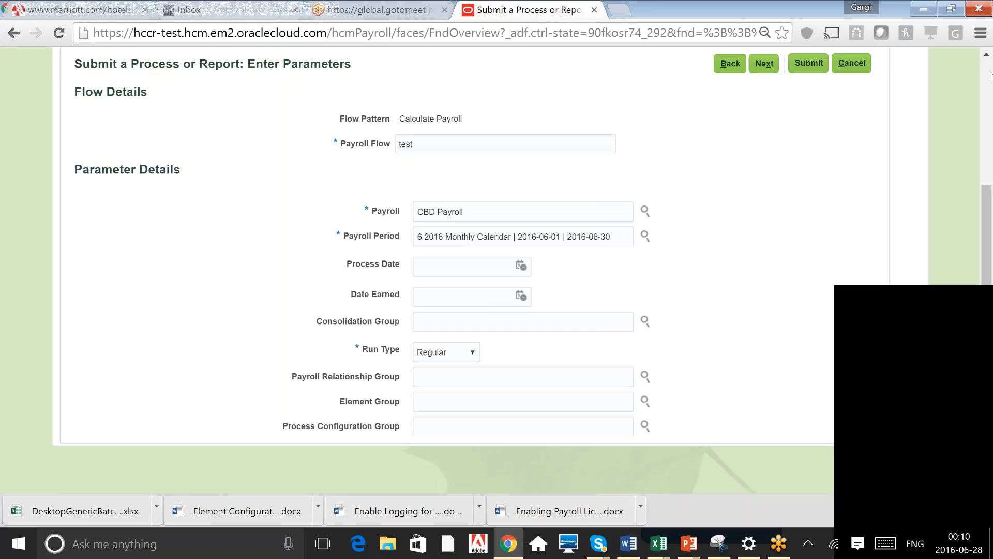
scroll(762, 266, "up", 1)
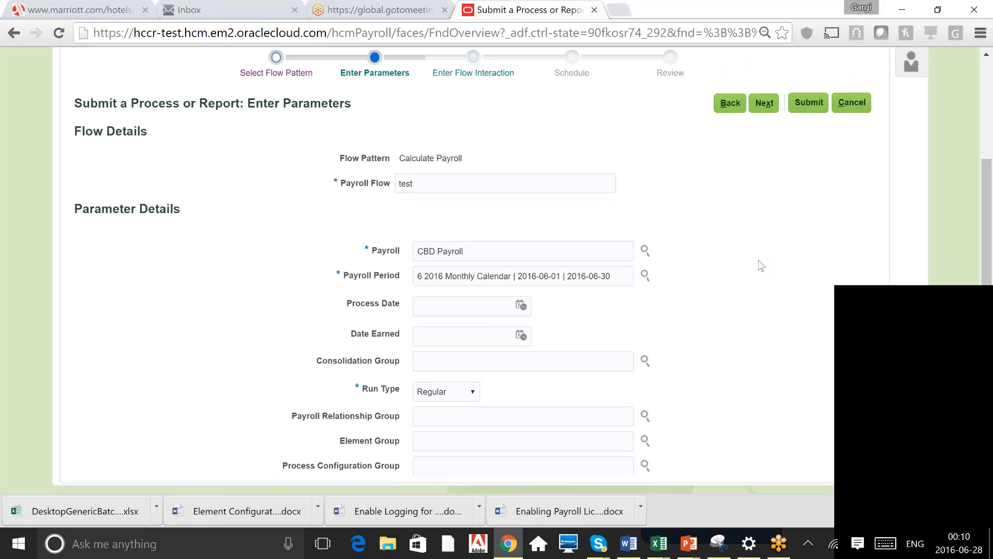
scroll(447, 242, "up", 3)
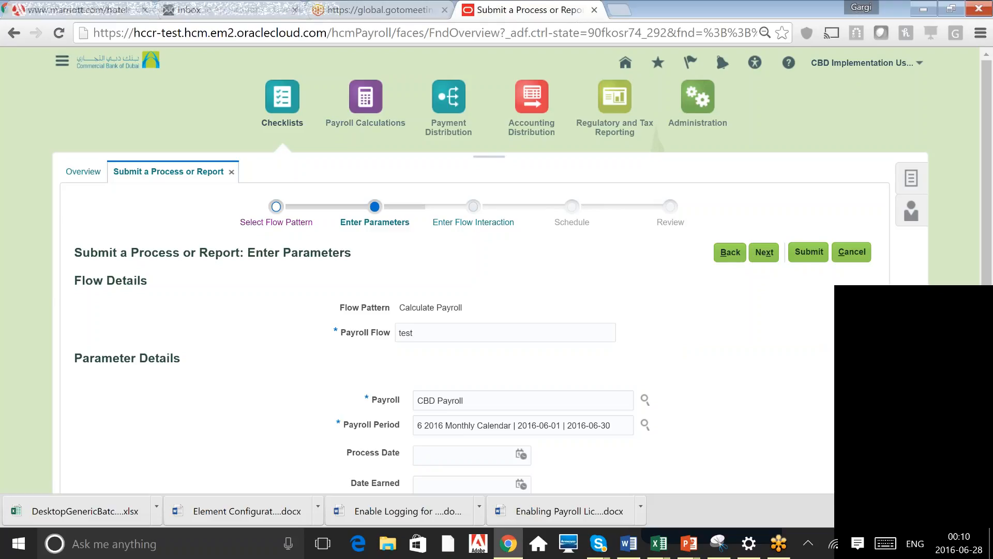
Navigate to Payroll Calculations, discarding the unsaved flow submission
left_click(62, 61)
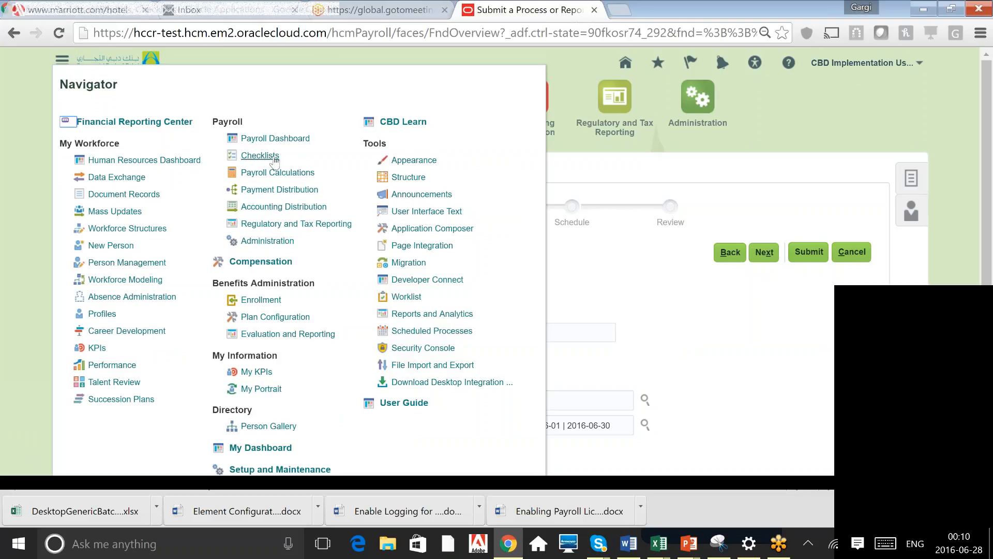
left_click(278, 172)
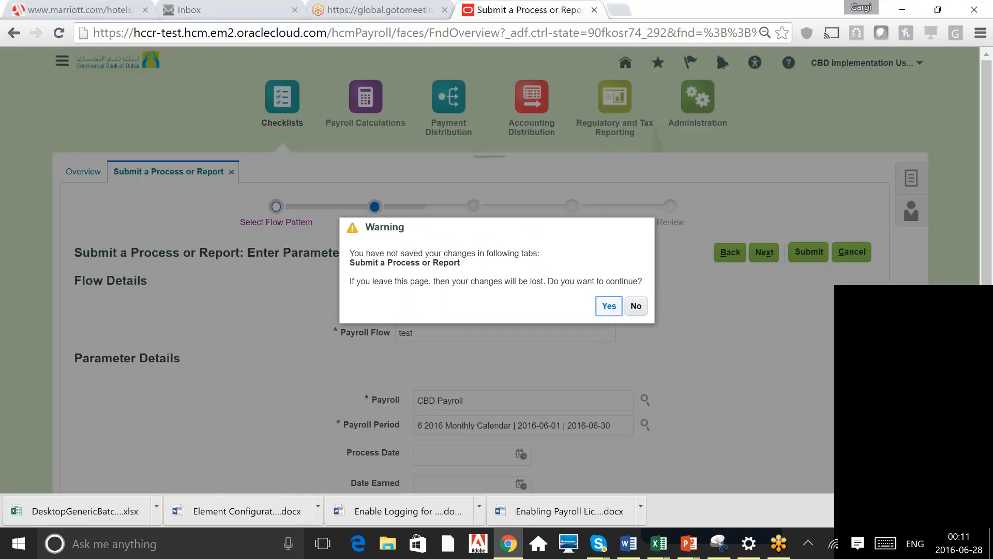
left_click(609, 305)
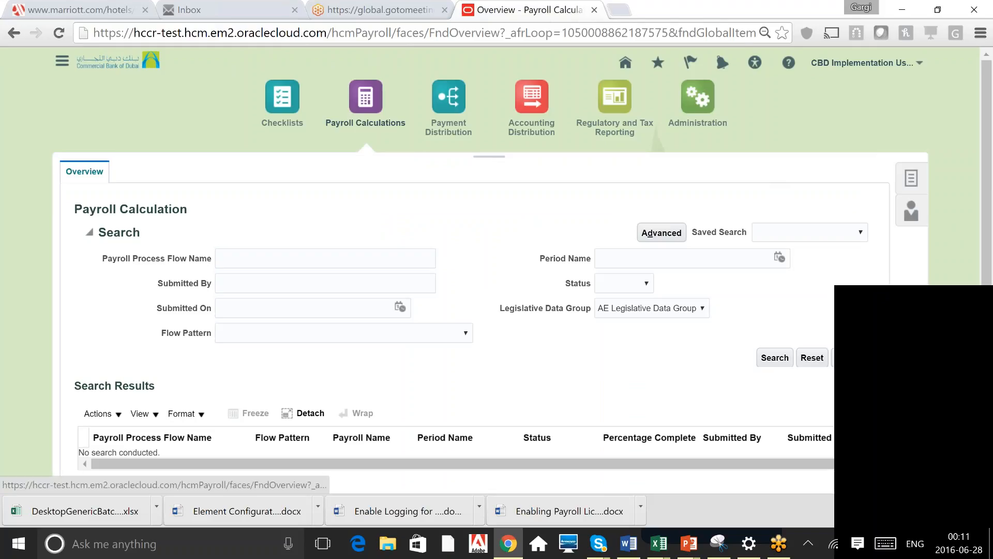
Open View Payroll Process Results and search for processes of CBD Payroll
left_click(911, 178)
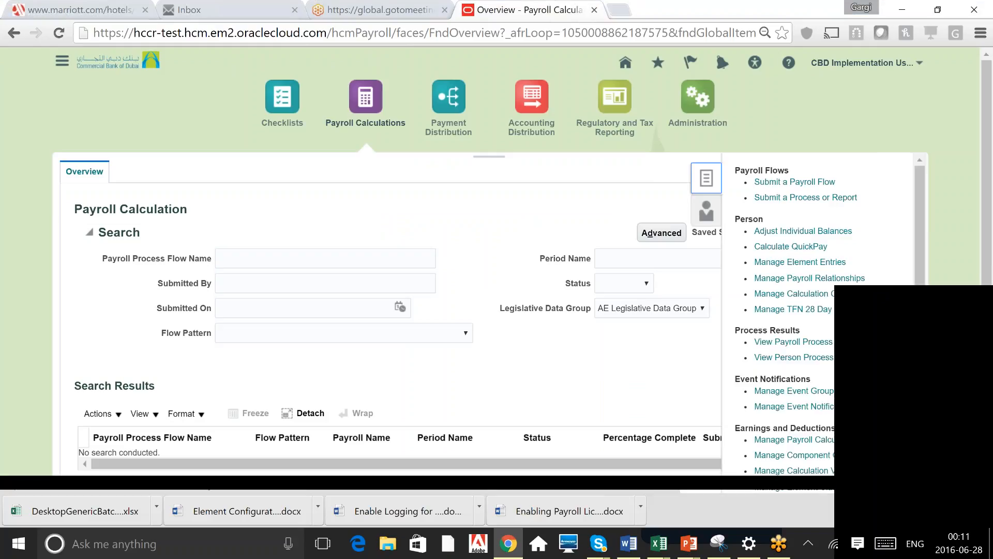
triple_click(776, 330)
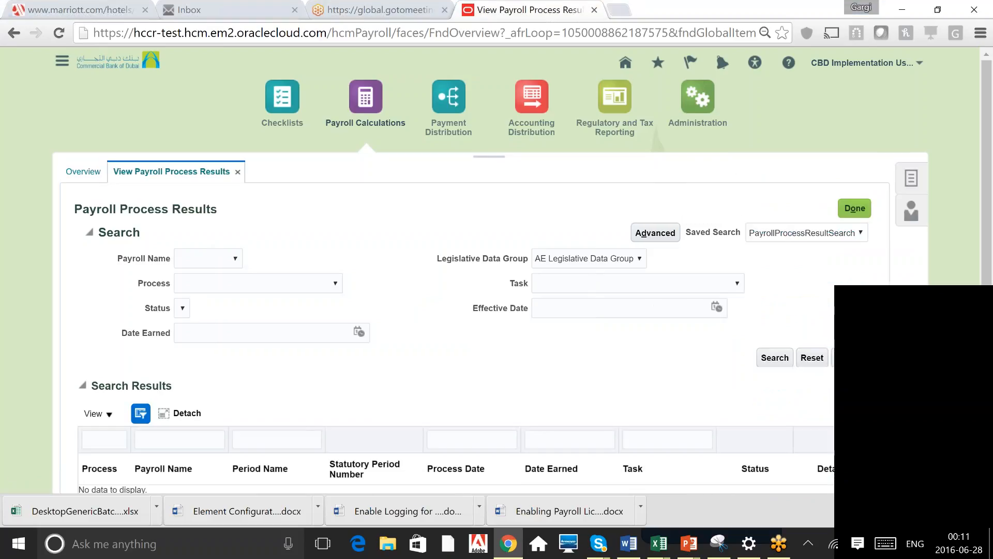
left_click(235, 258)
left_click(307, 256)
left_click(211, 261)
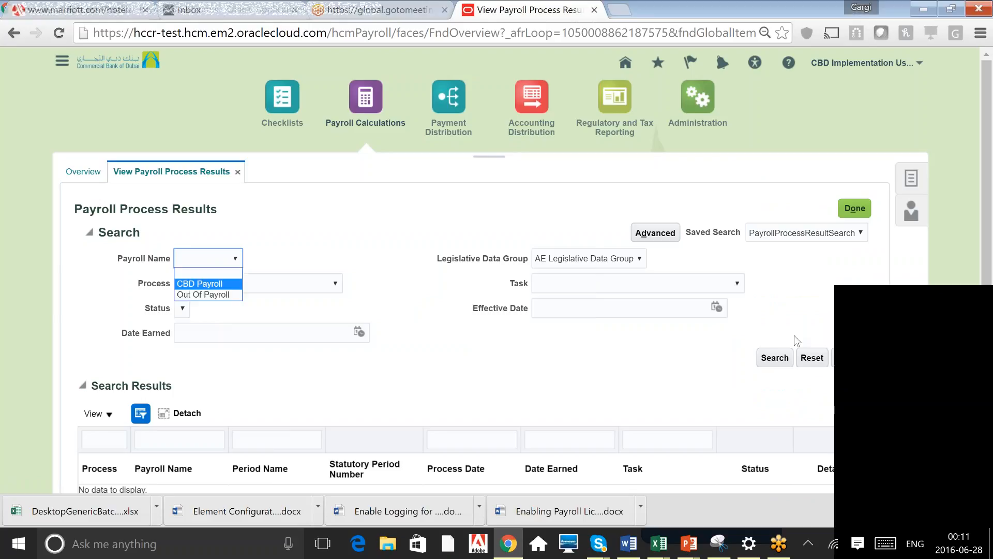
key("Return")
left_click(772, 360)
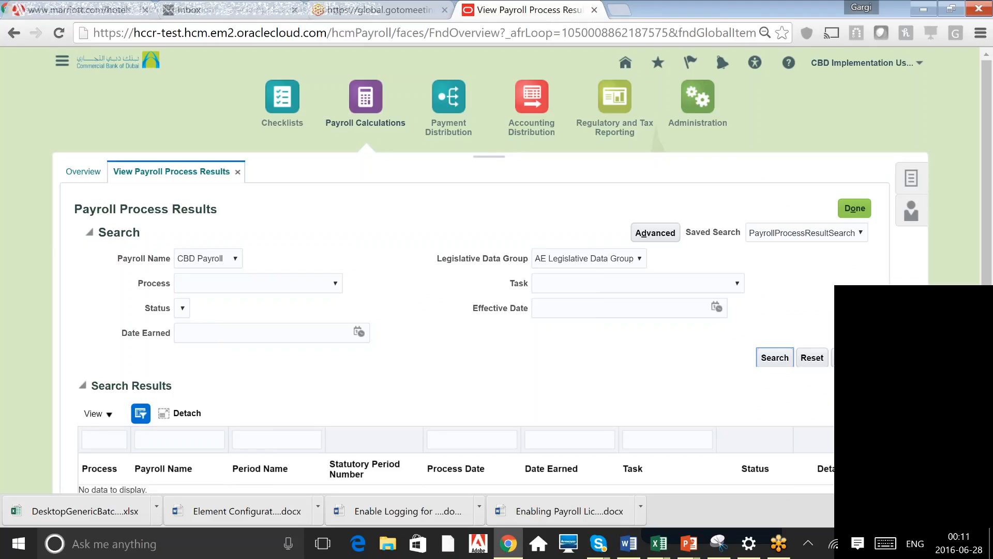
Open the results of the October 2014 Payroll calculation process
left_click_drag(986, 159, 988, 249)
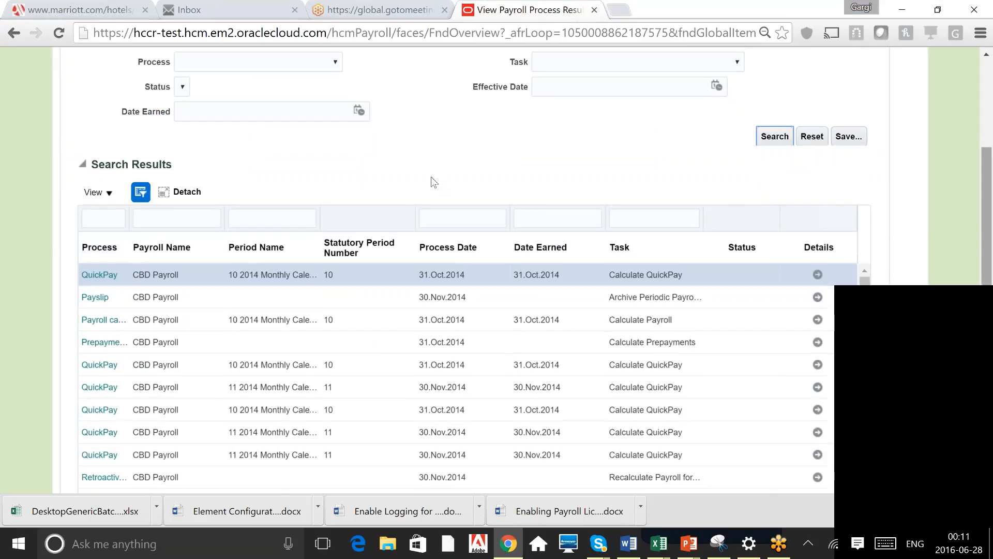
left_click(155, 275)
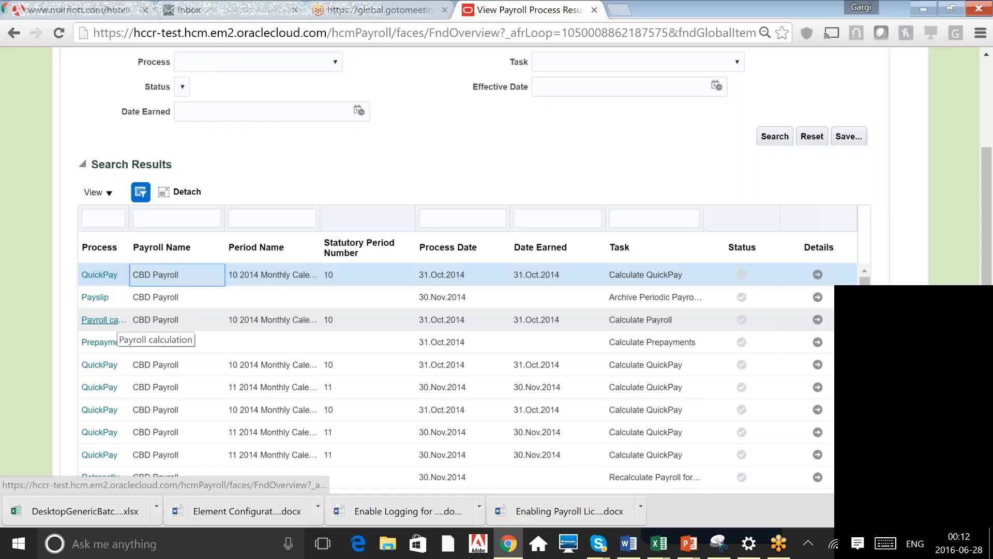
left_click(105, 320)
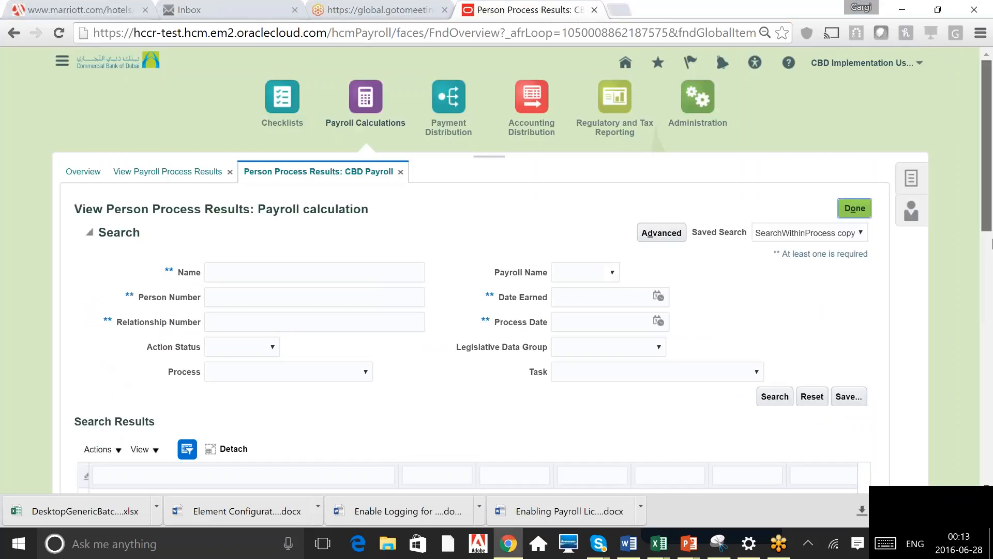
Open the person process results of the first employee listed
scroll(991, 243, "down", 5)
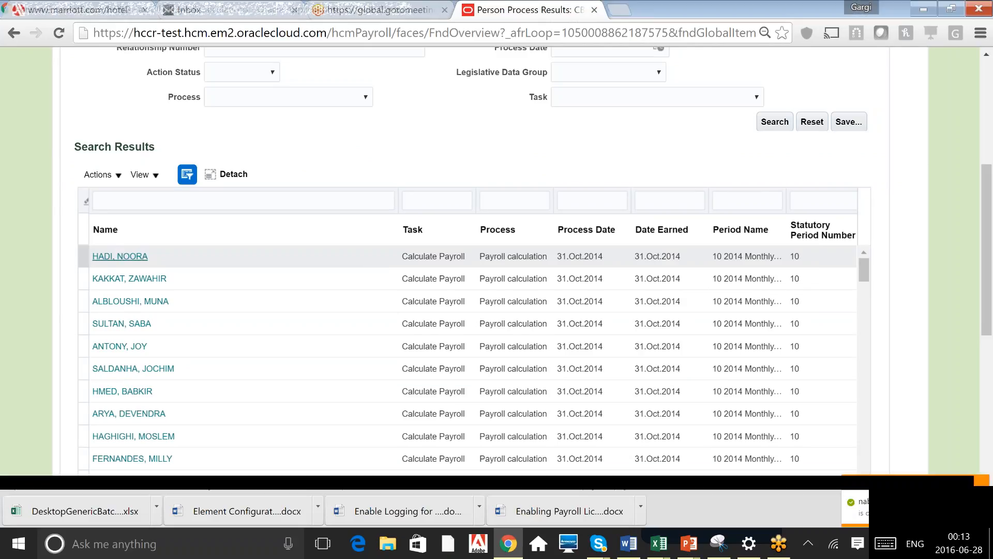
left_click(120, 256)
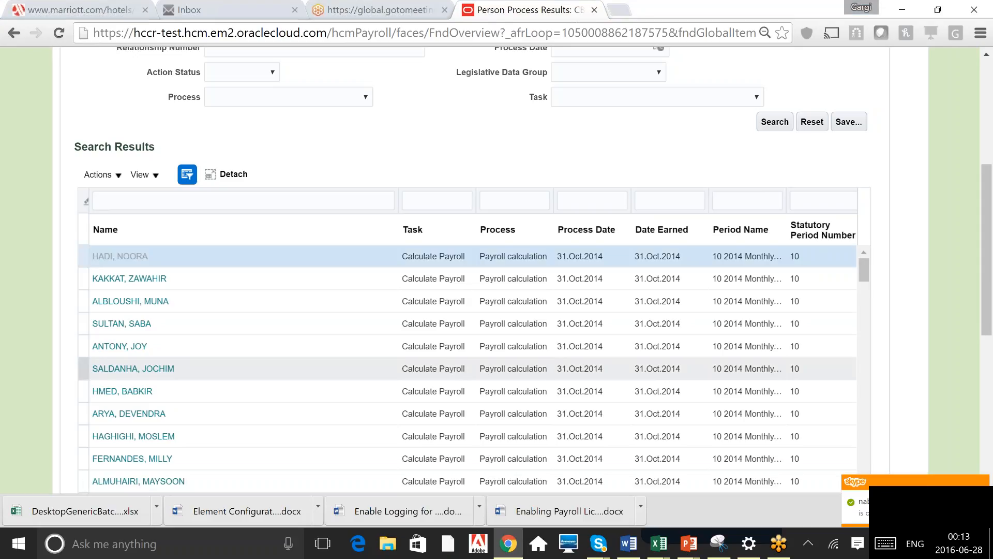
scroll(466, 368, "down", 7)
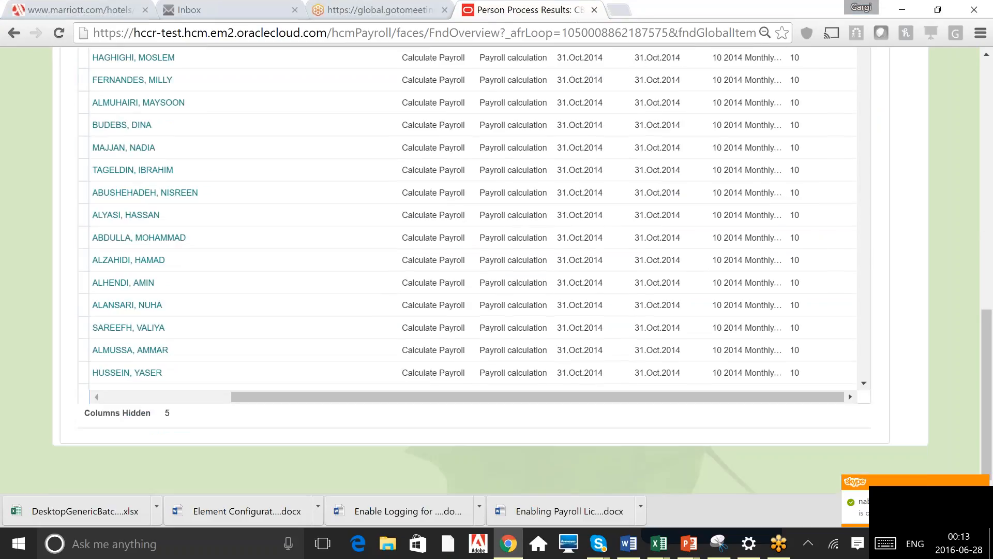
left_click(988, 185)
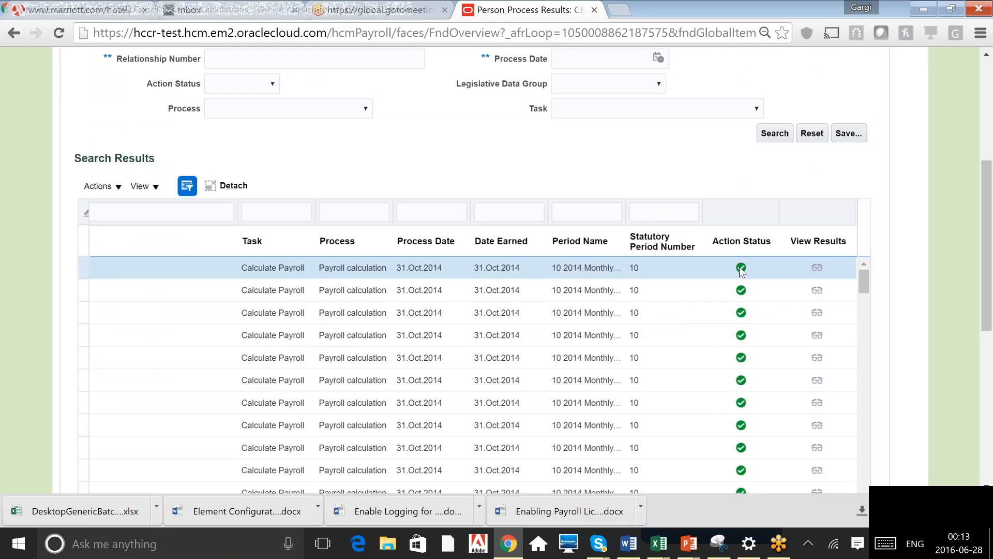
scroll(741, 270, "down", 4)
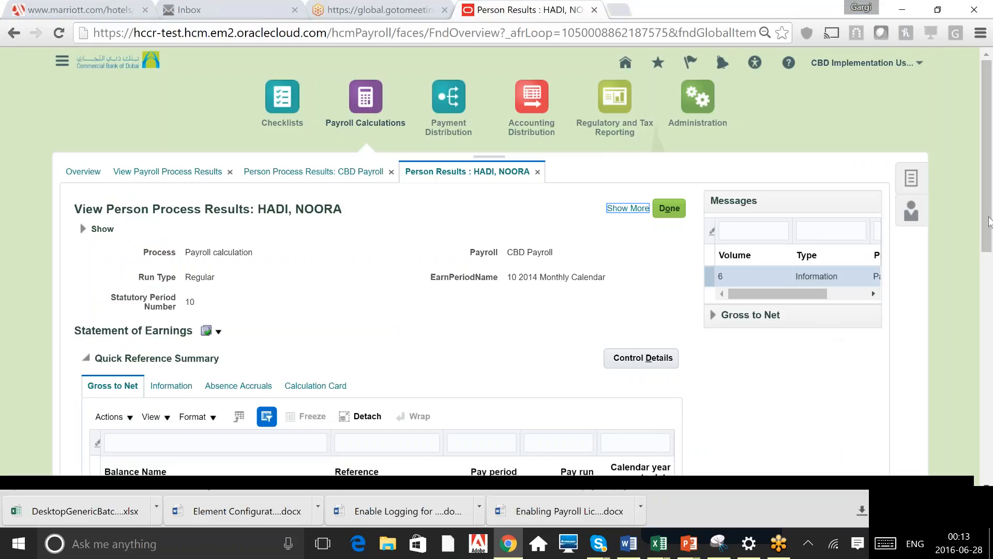
Review the employee's Statement of Earnings gross-to-net balances and result sections
scroll(989, 221, "down", 2)
scroll(991, 306, "down", 3)
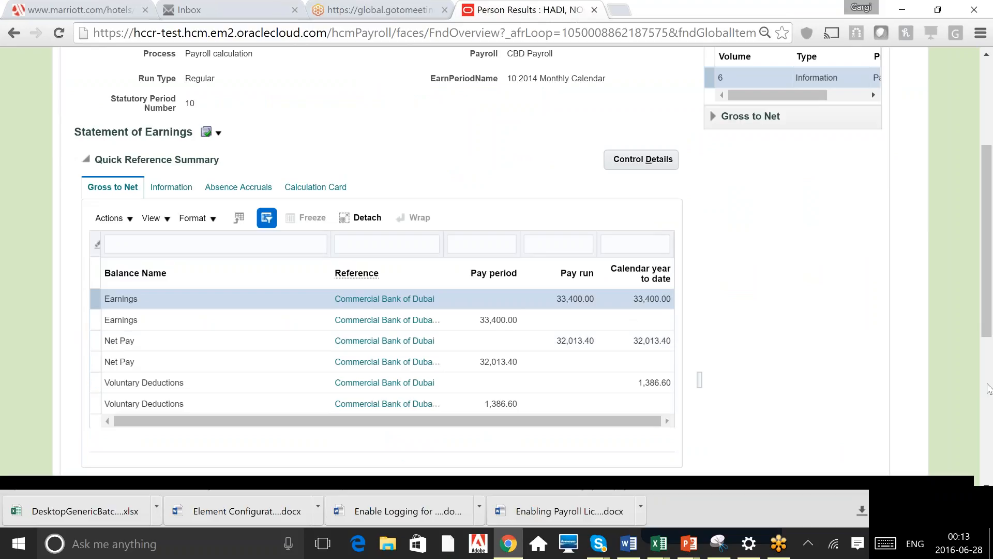
scroll(392, 289, "down", 6)
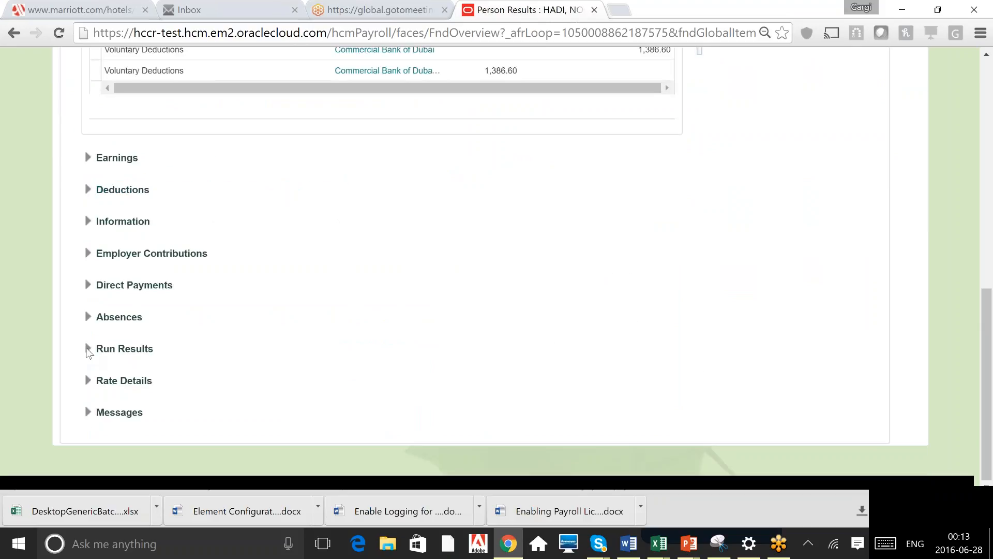
Expand the employee's Run Results and review the run result values of the Cost of Living Allowance and Medical Benefit Results elements
left_click(87, 349)
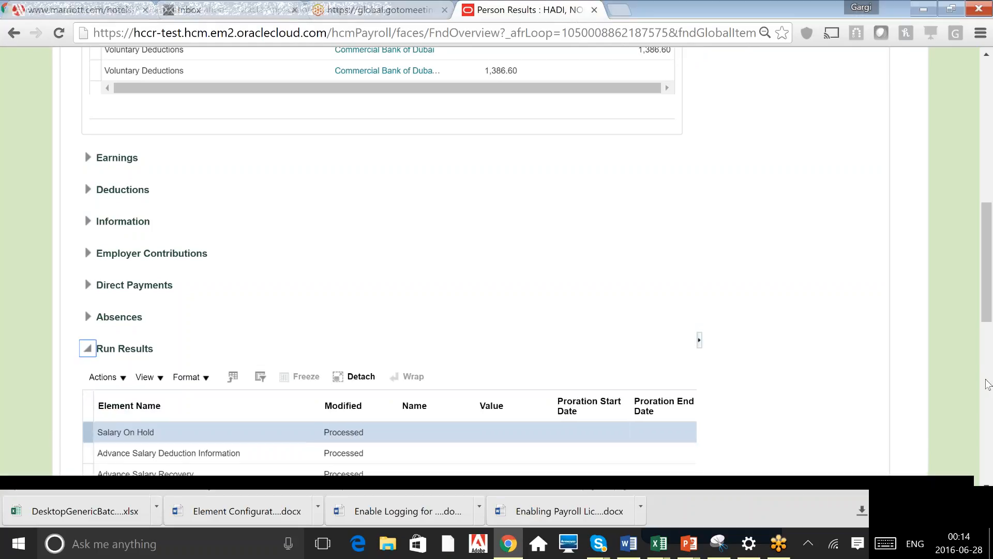
scroll(988, 385, "down", 5)
scroll(388, 87, "down", 2)
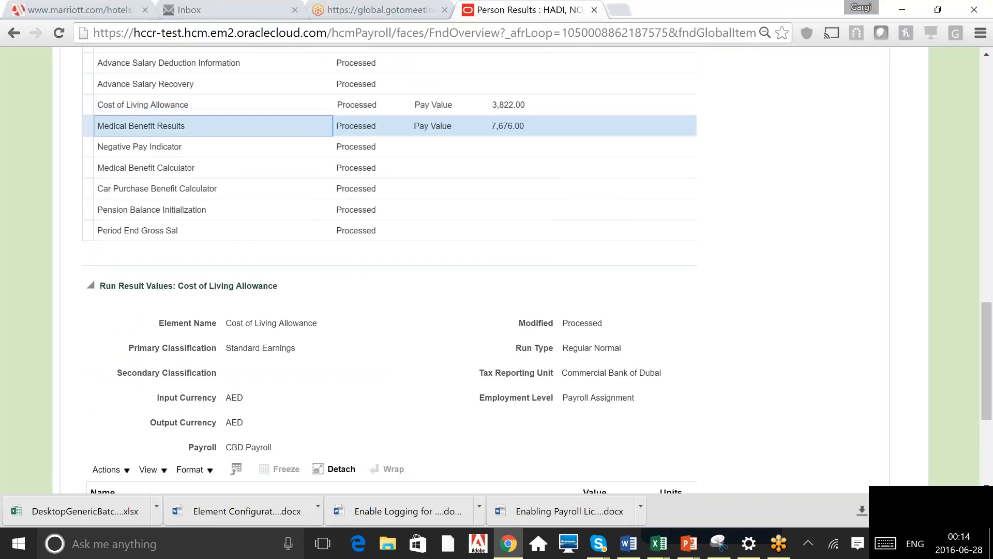
scroll(388, 259, "down", 4)
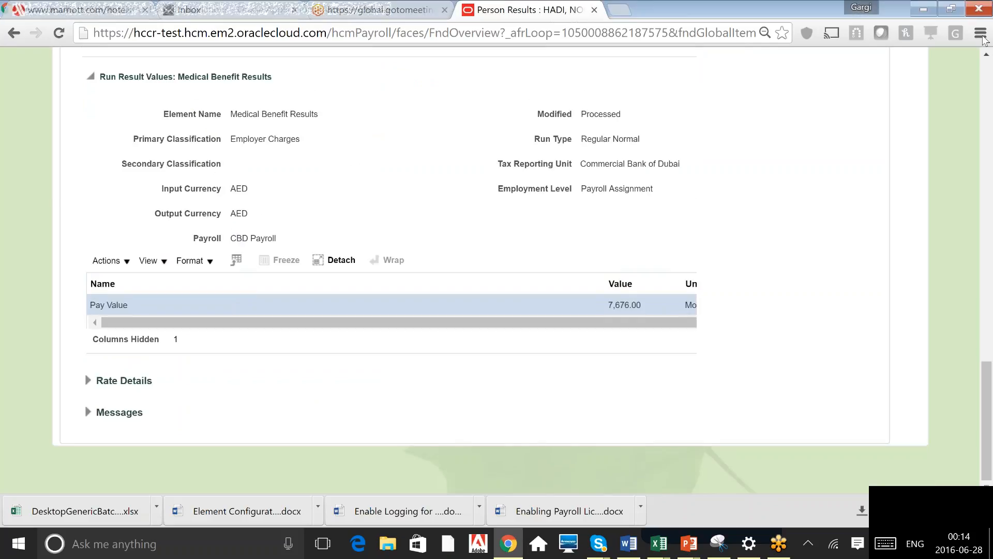
Close the person results tabs to return to the payroll checklist overview
left_click(985, 81)
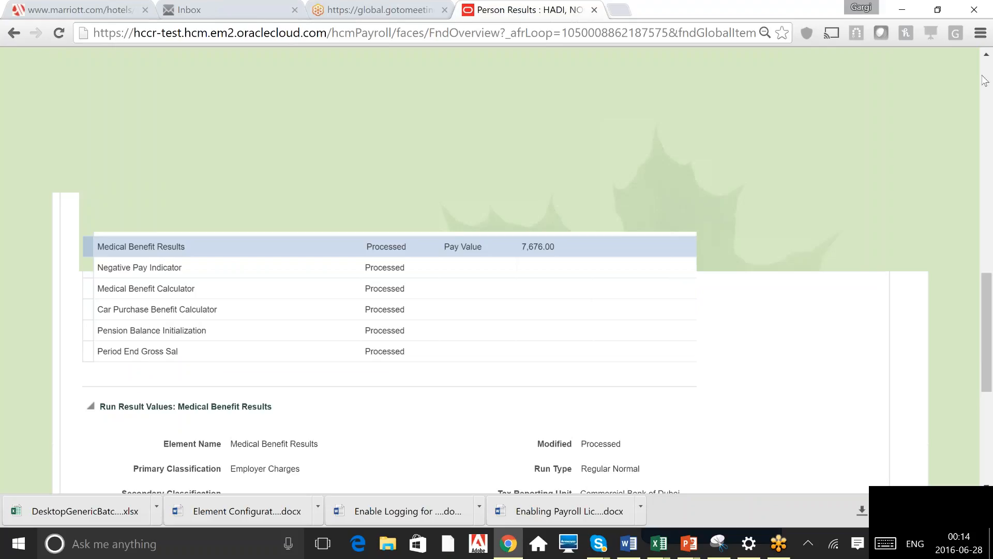
left_click(985, 81)
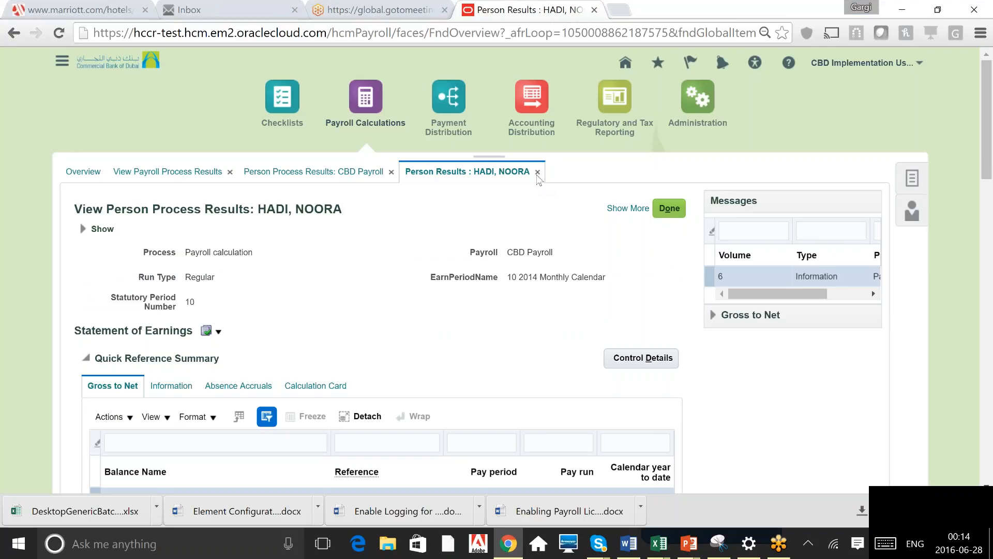
left_click(538, 172)
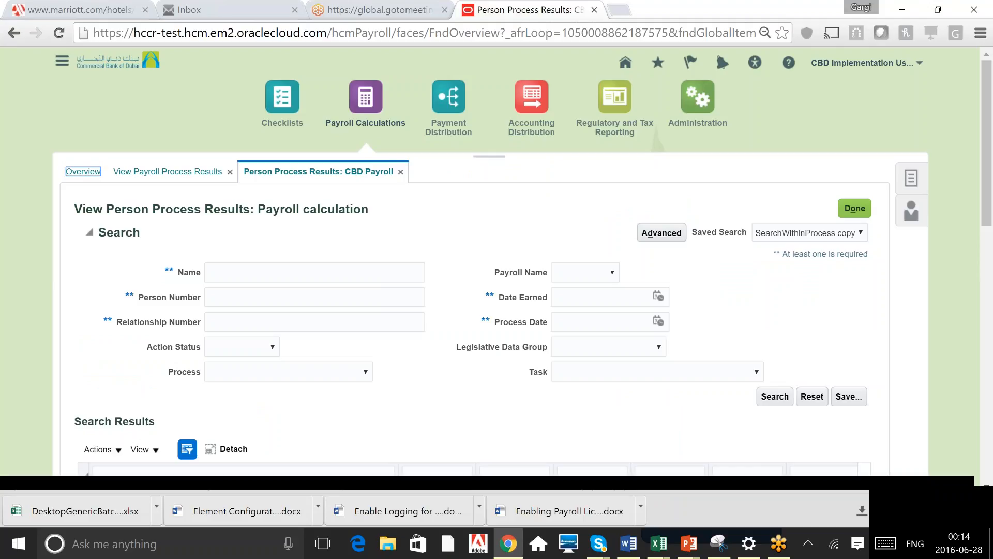
left_click(401, 172)
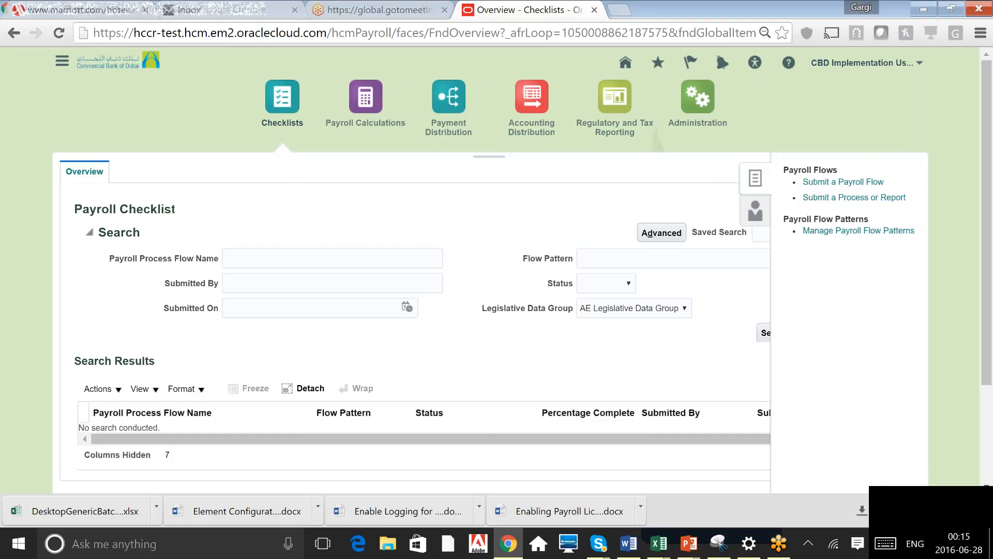
Start submitting a process for AE Legislative Data Group, filtering flow patterns by %Pre and choosing Calculate Prepayments
left_click(854, 198)
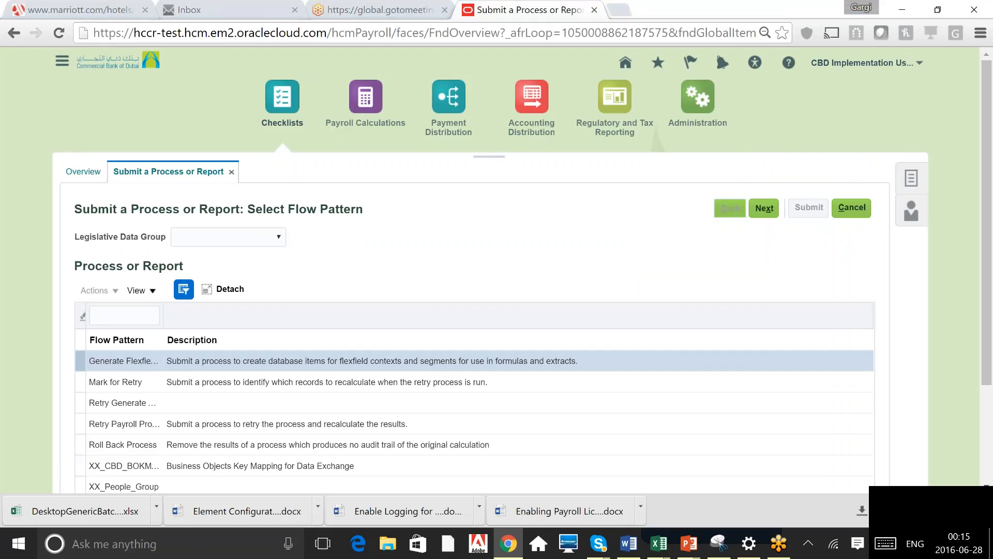
left_click(253, 237)
left_click(228, 263)
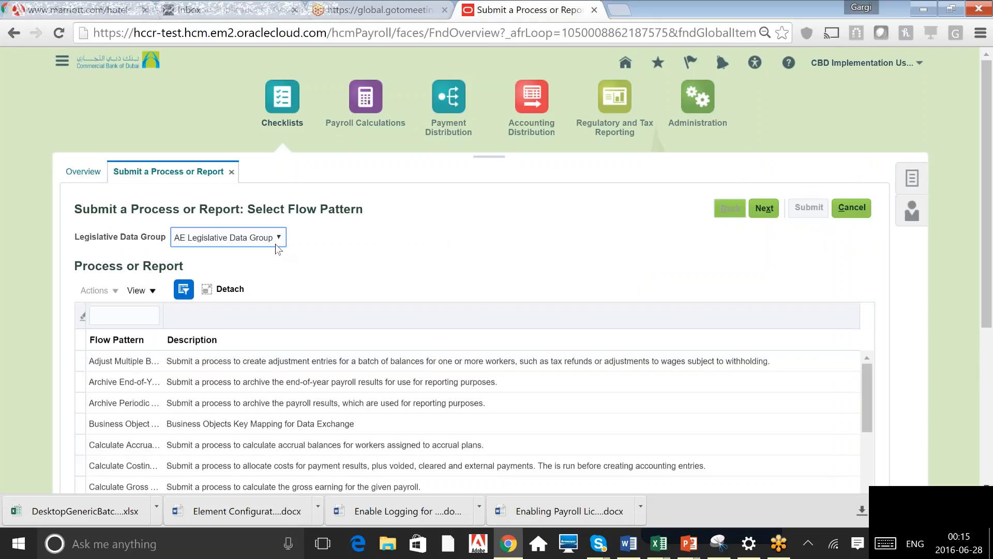
left_click(117, 315)
type("P")
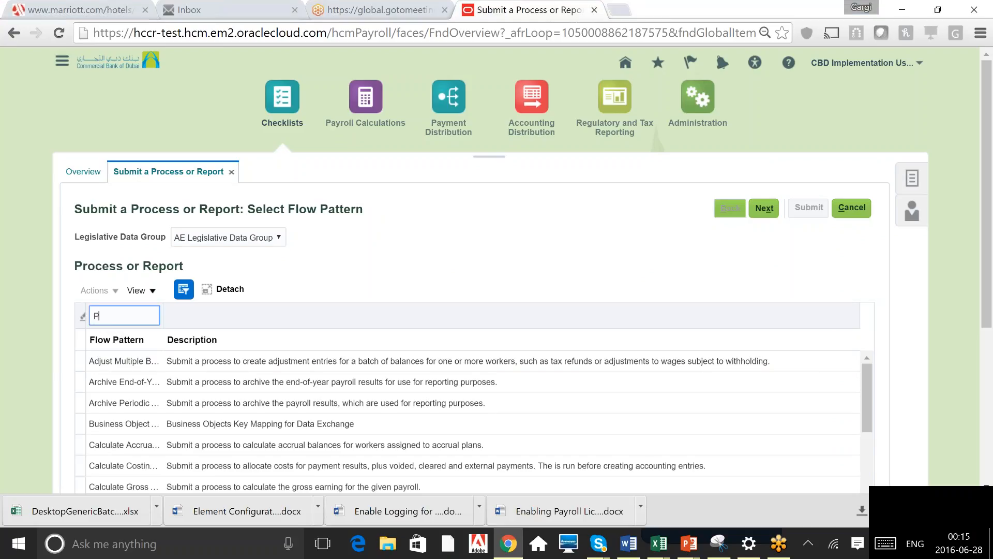
type("re")
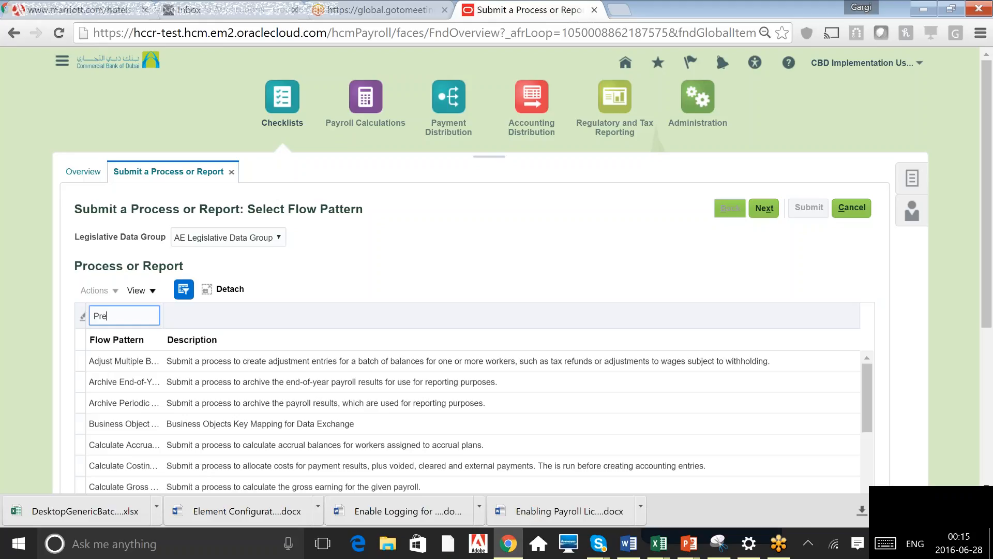
key("Return")
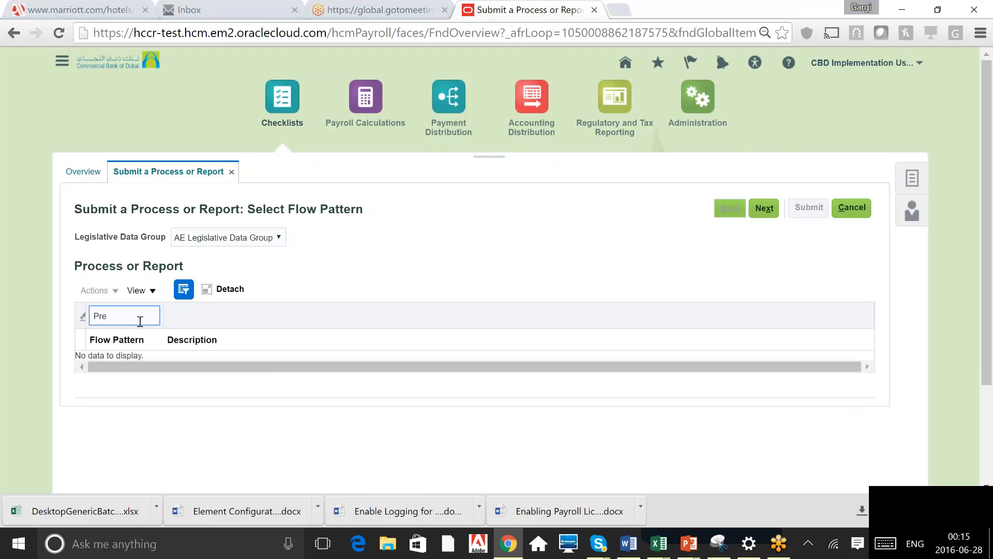
key("BackSpace")
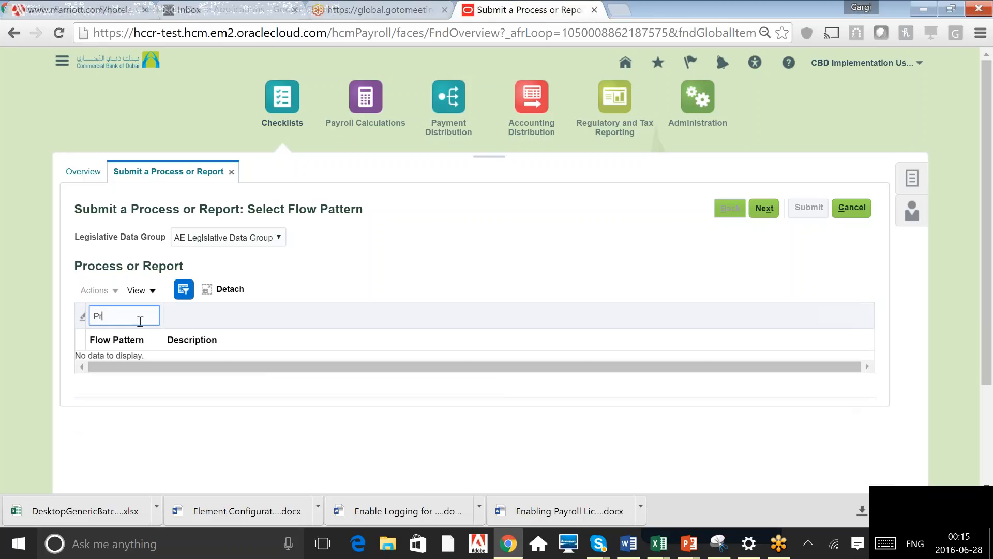
key("BackSpace")
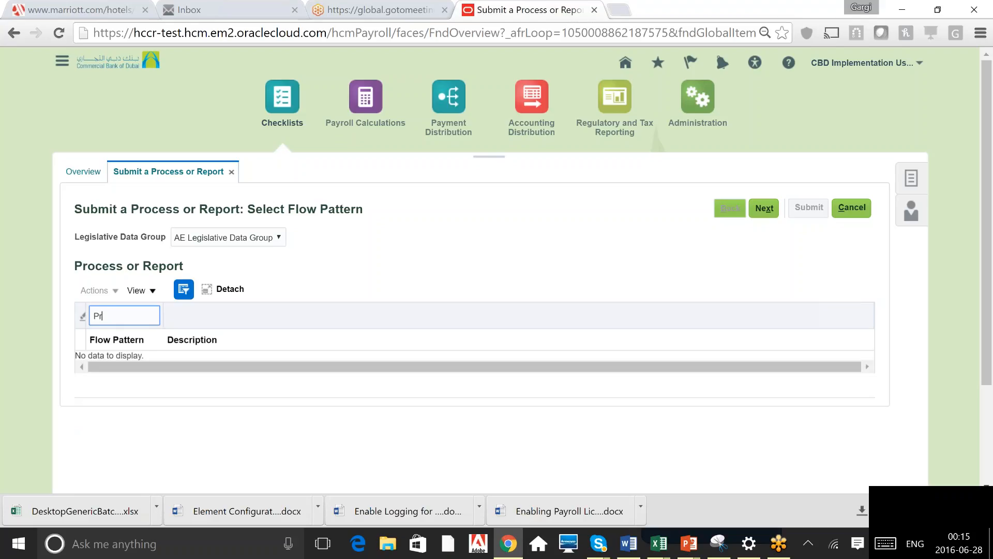
type("%Pre")
key("Return")
left_click(164, 363)
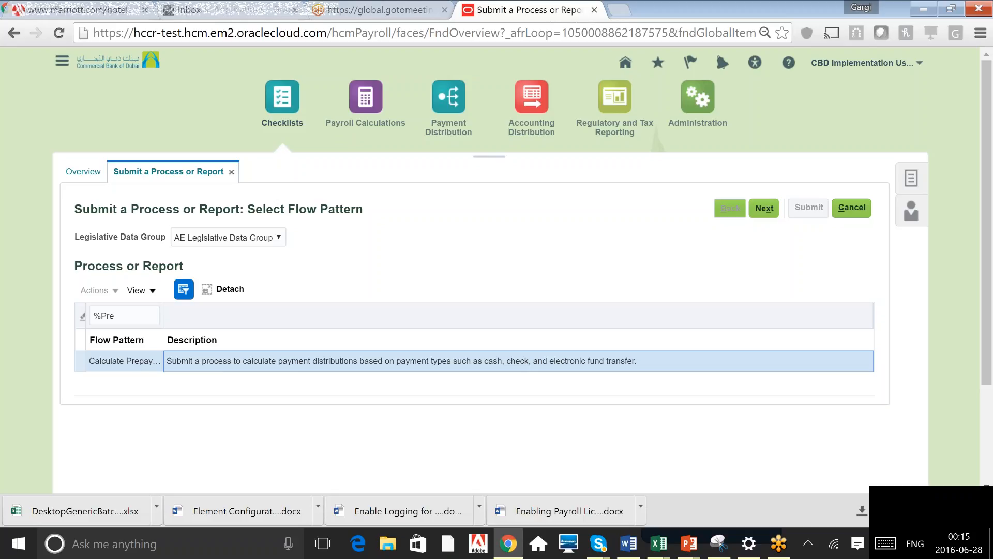
left_click(764, 208)
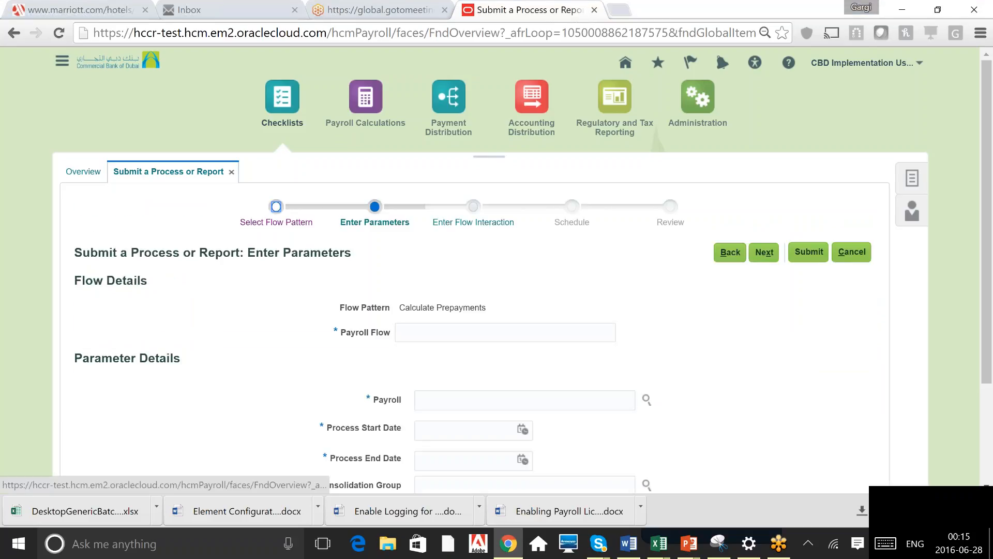
Review the Calculate Prepayments parameter fields, then cancel the submission and discard changes
scroll(685, 315, "down", 2)
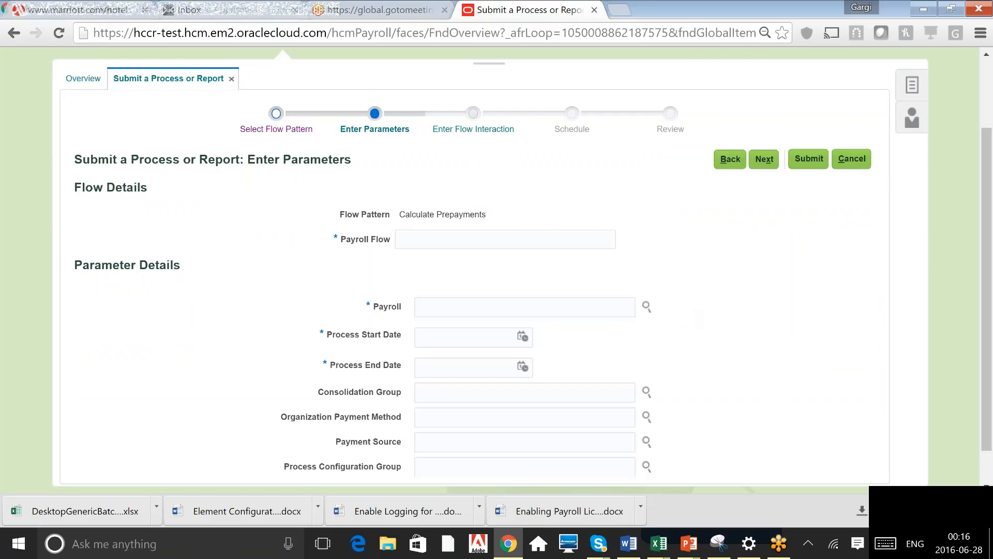
left_click(505, 239)
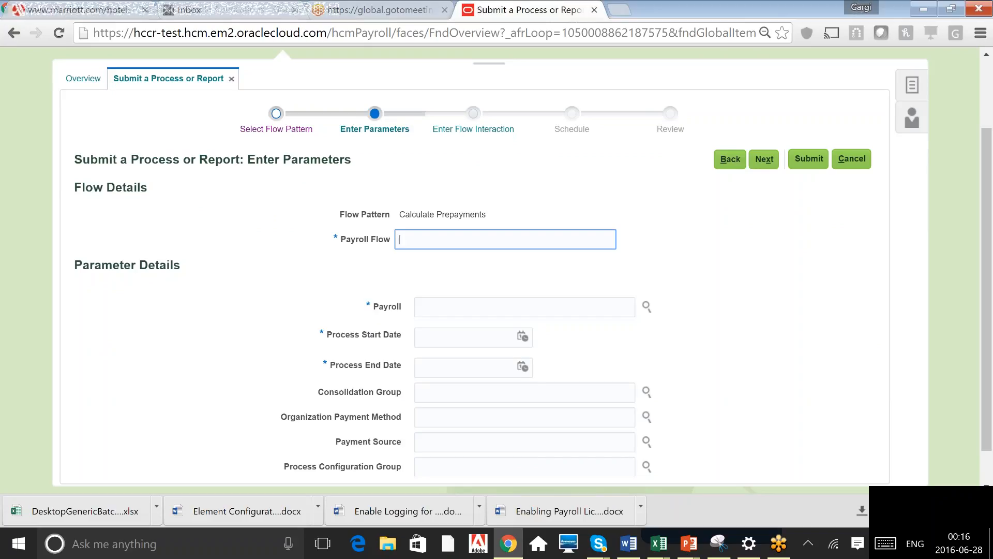
left_click(476, 314)
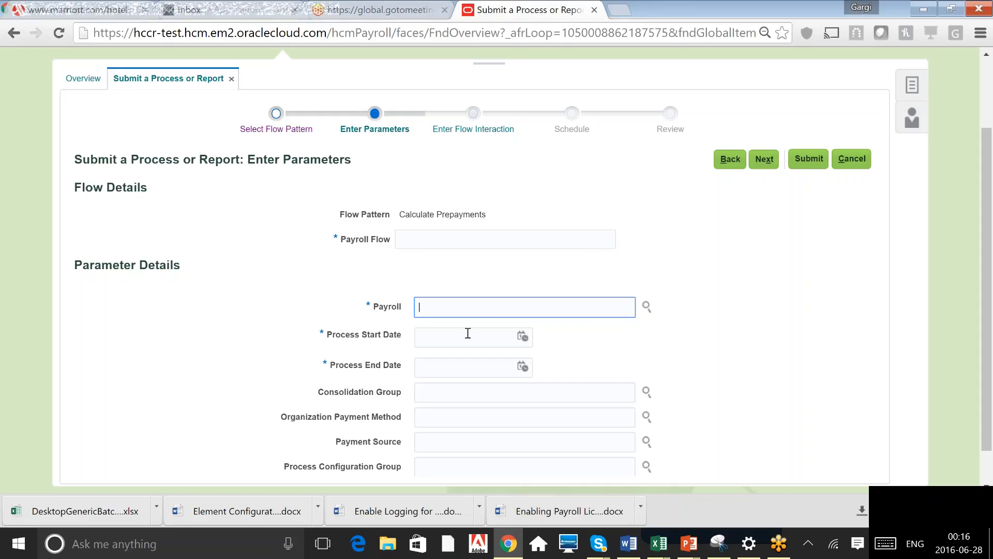
left_click(467, 334)
key("Tab")
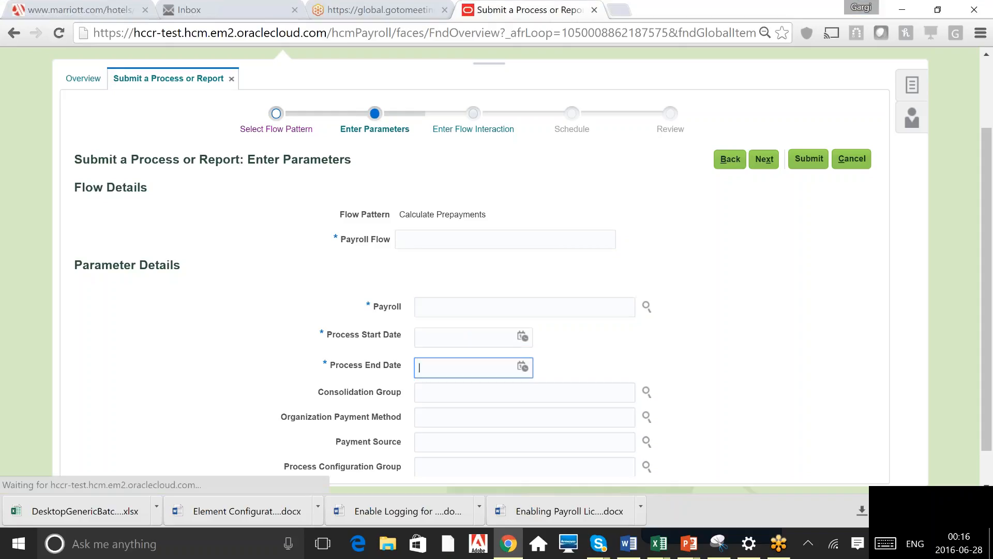
key("shift+Tab")
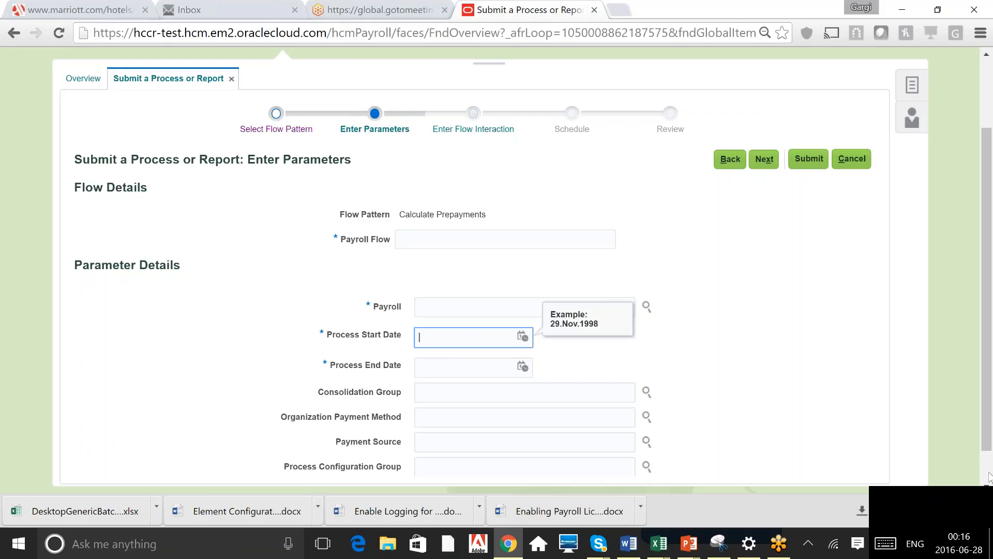
scroll(991, 477, "down", 1)
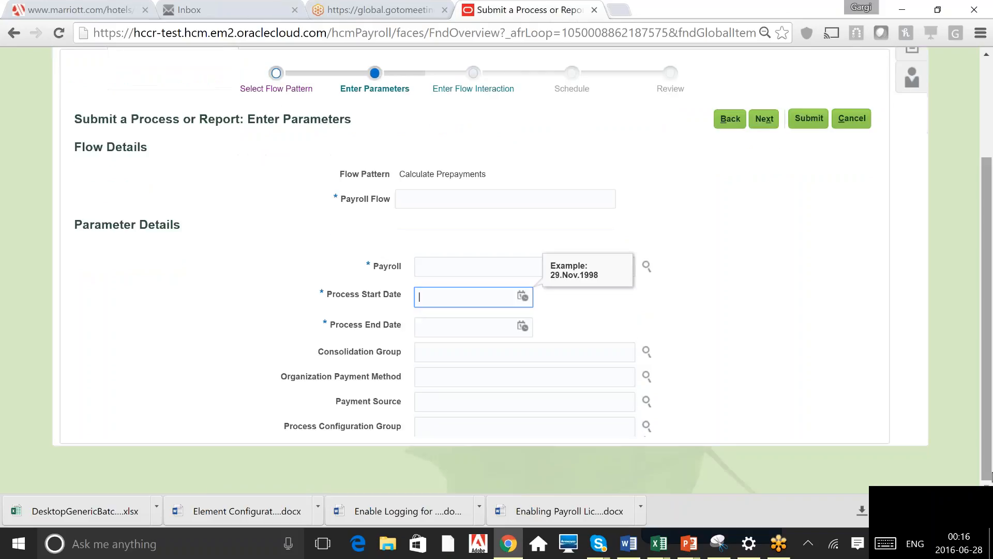
left_click(756, 312)
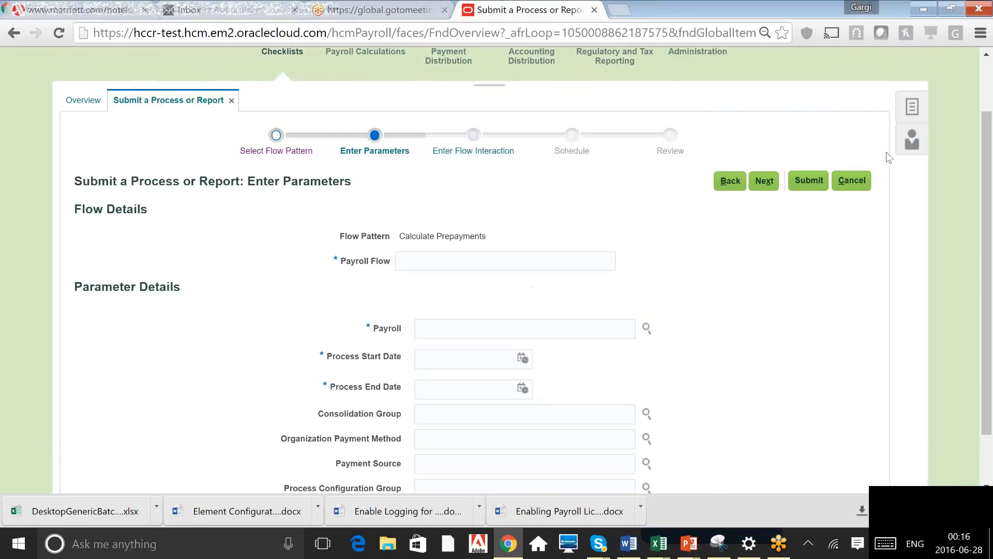
left_click(852, 180)
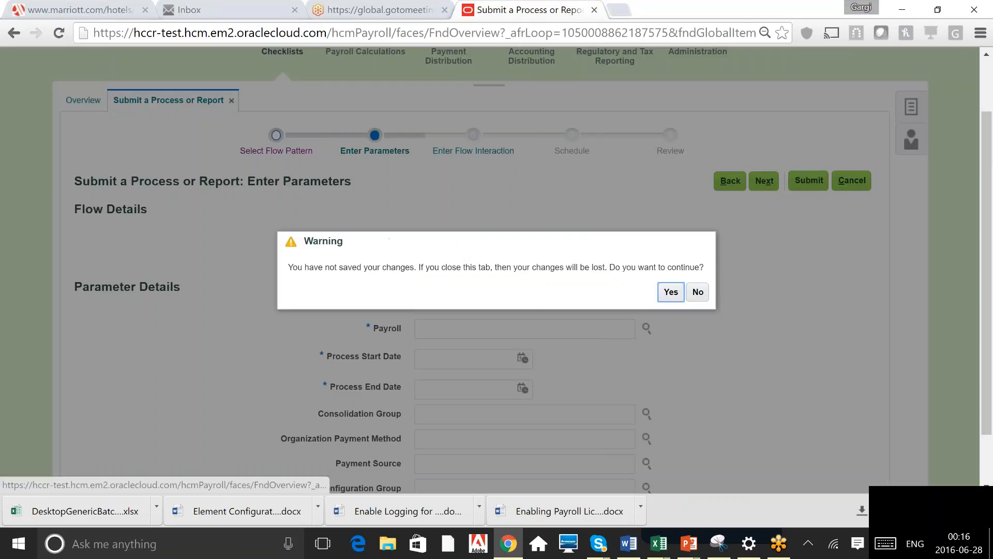
left_click(671, 293)
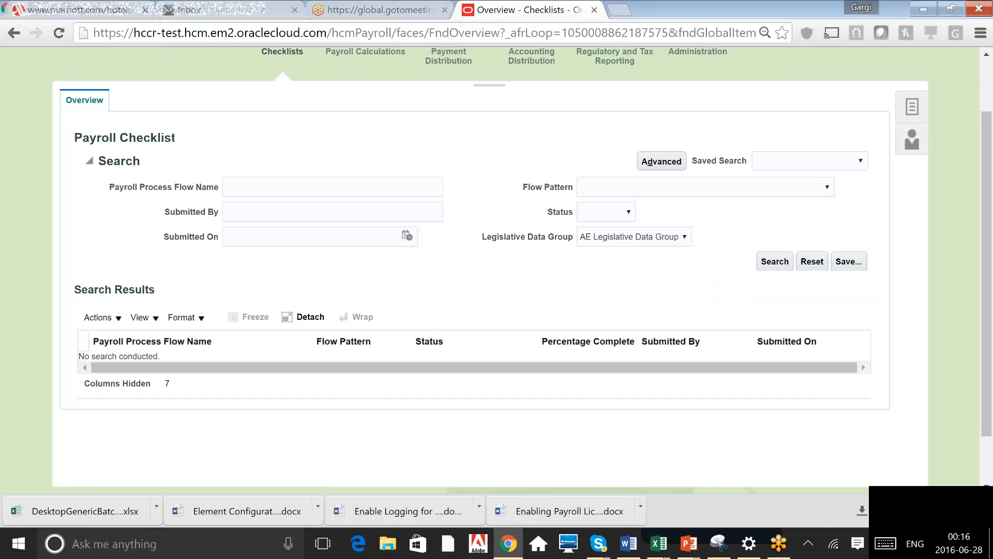
Start submitting a process for AE Legislative Data Group, filtering flow patterns by Arch and choosing Archive Periodic Payroll Results
left_click(912, 106)
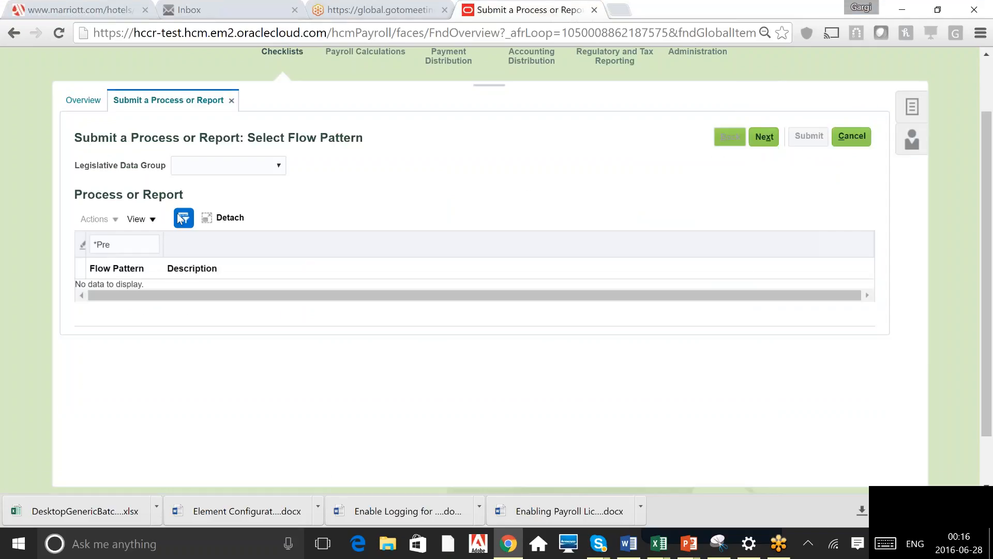
left_click(278, 165)
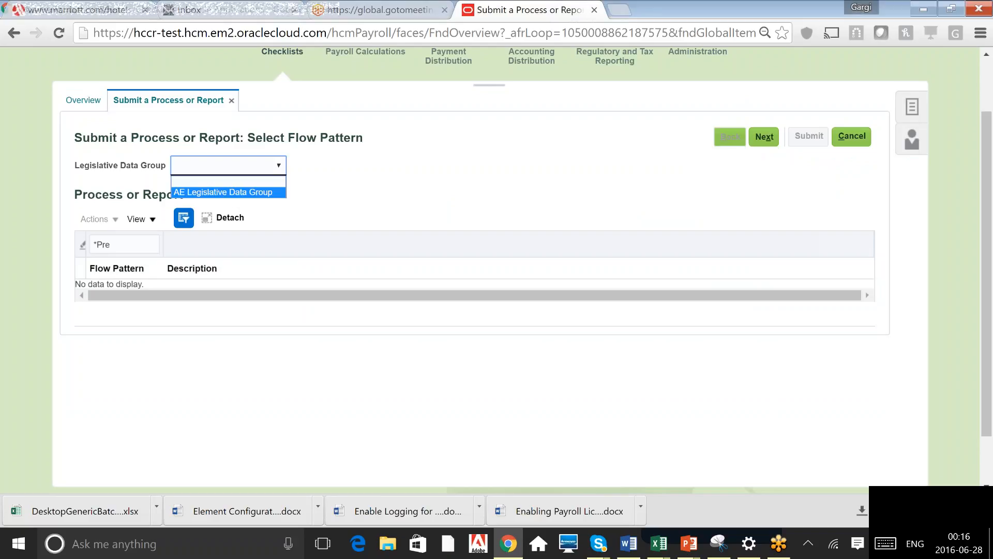
key("Return")
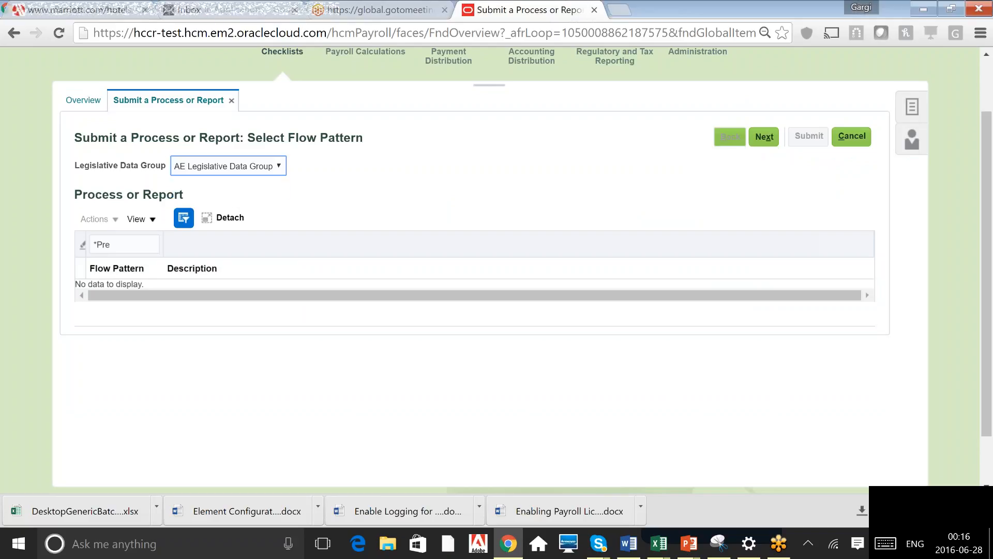
key("BackSpace")
key("BackSpace")
key("BackSpace")
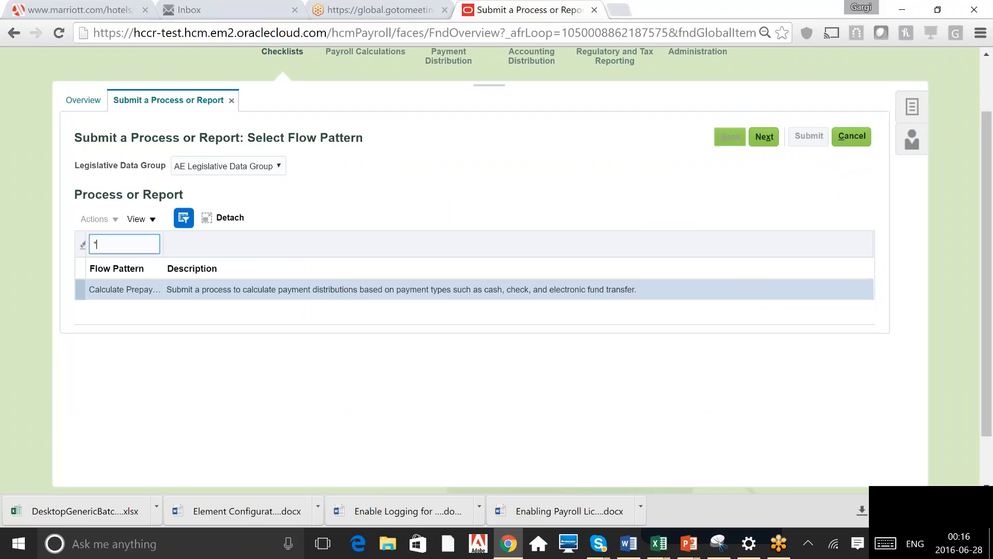
type("Arch")
key("Return")
left_click(144, 312)
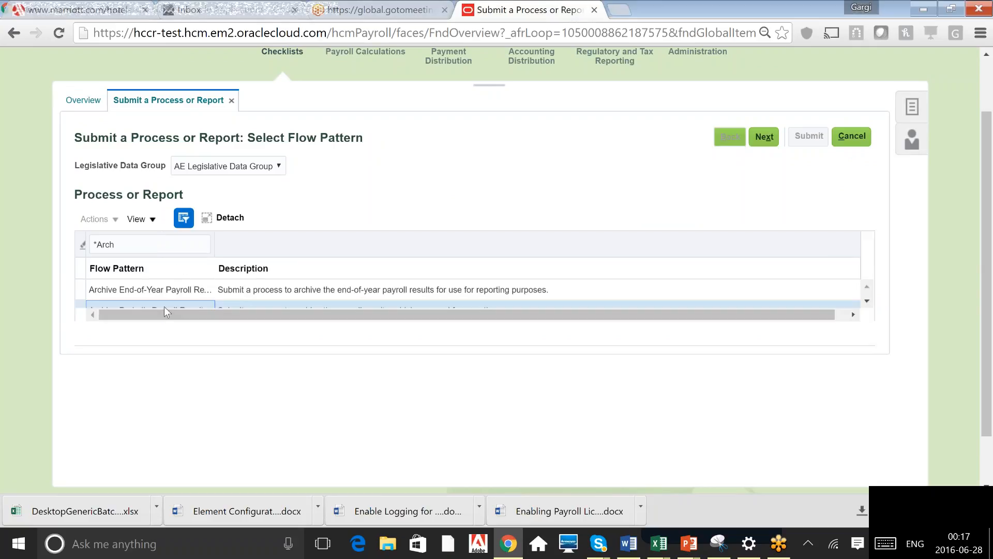
left_click(872, 303)
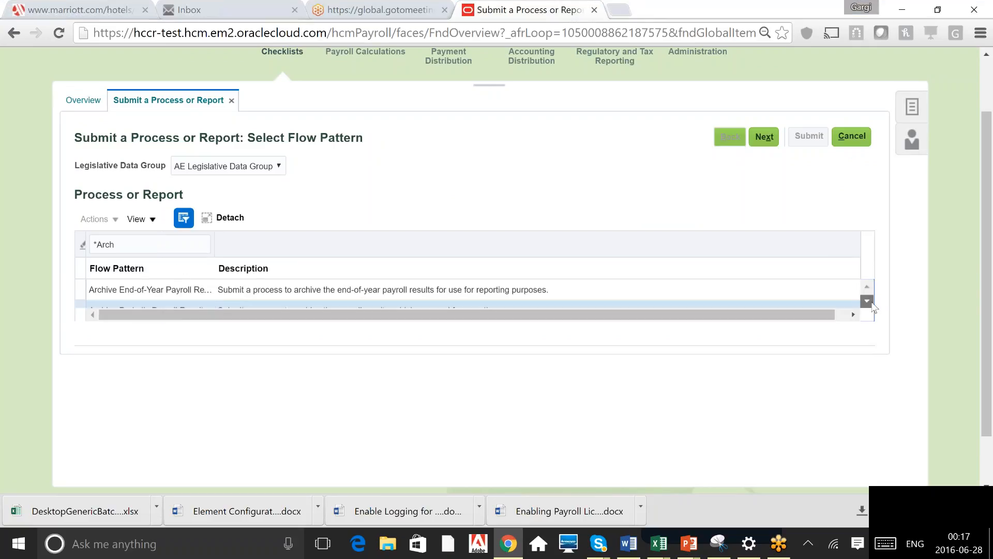
left_click(194, 310)
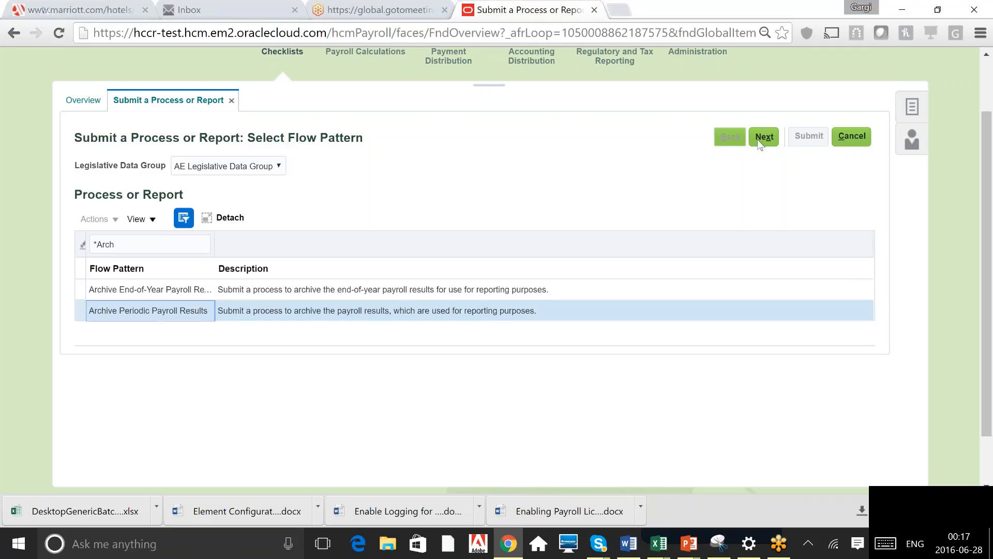
left_click(759, 141)
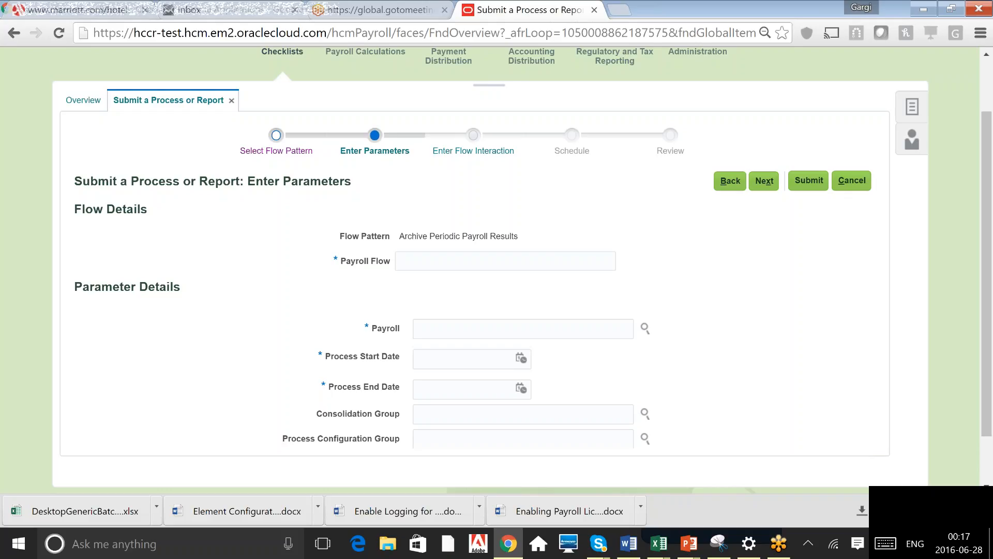
Review the Archive Periodic Payroll Results parameter fields, then cancel the submission and discard changes
left_click(505, 260)
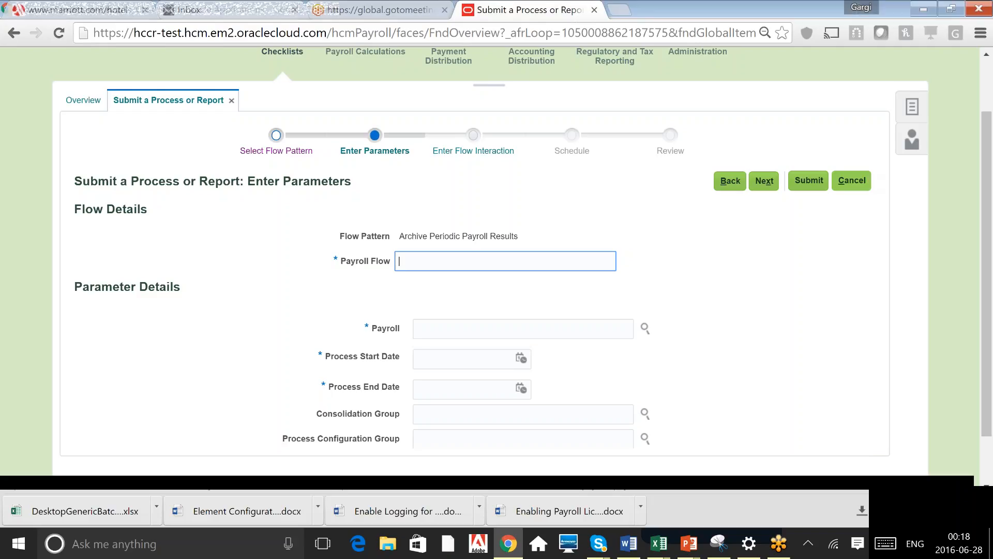
left_click(851, 180)
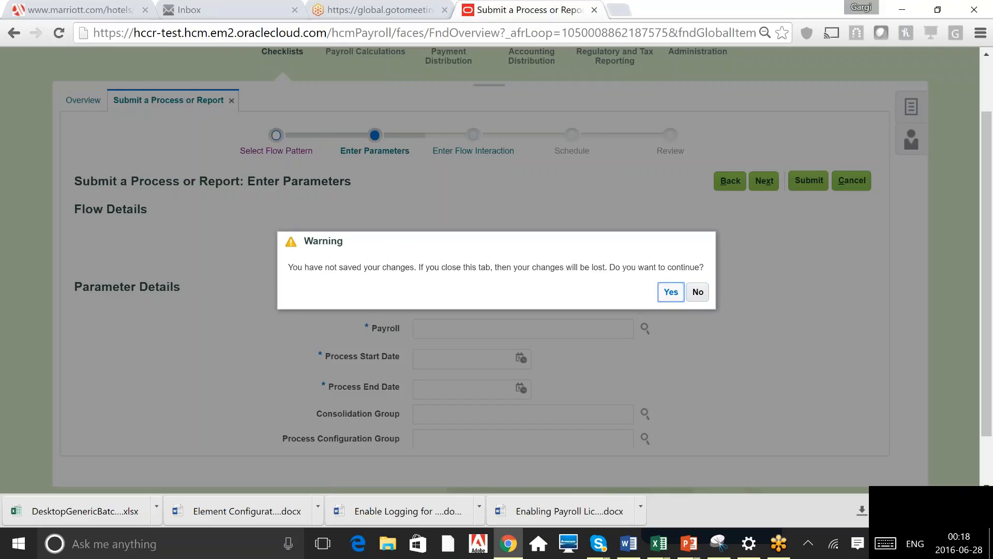
left_click(671, 291)
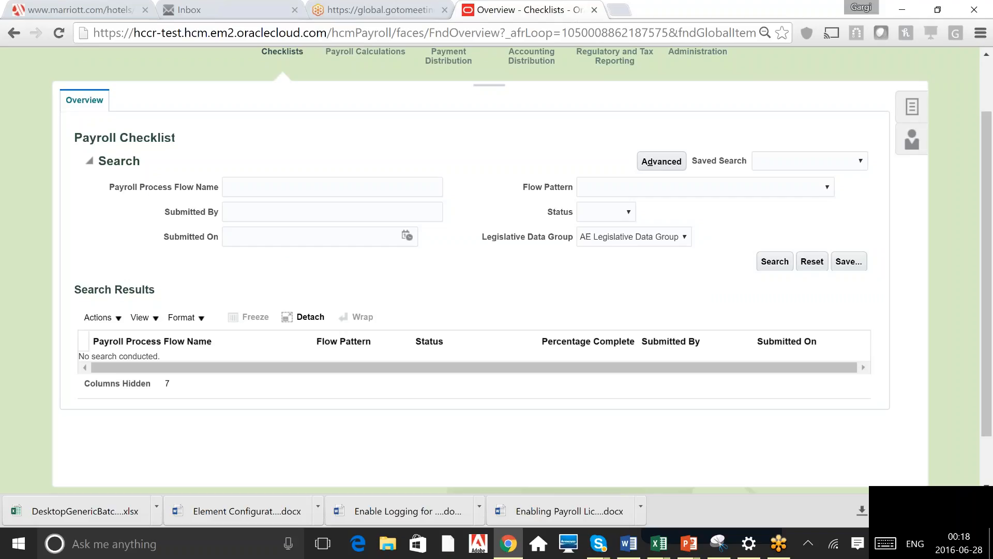
Start a new process submission for AE Legislative Data Group, filtering flow patterns by EFT and choosing Make EFT Payments
left_click(912, 115)
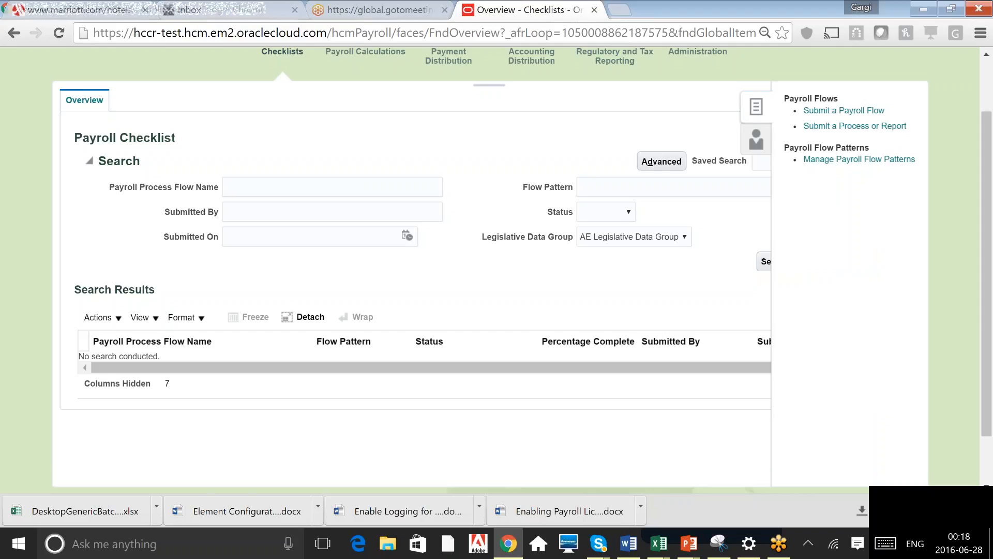
left_click(855, 126)
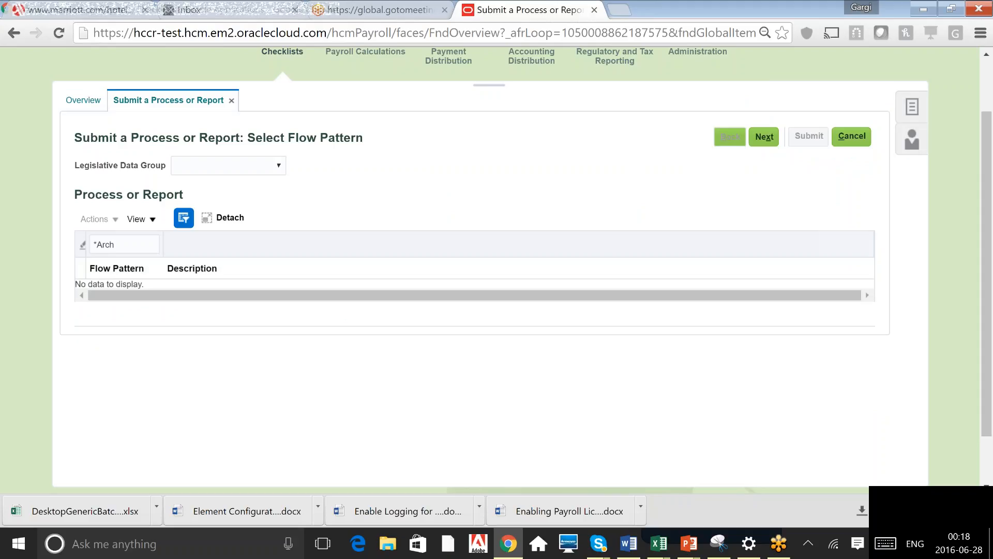
left_click(269, 166)
left_click(253, 190)
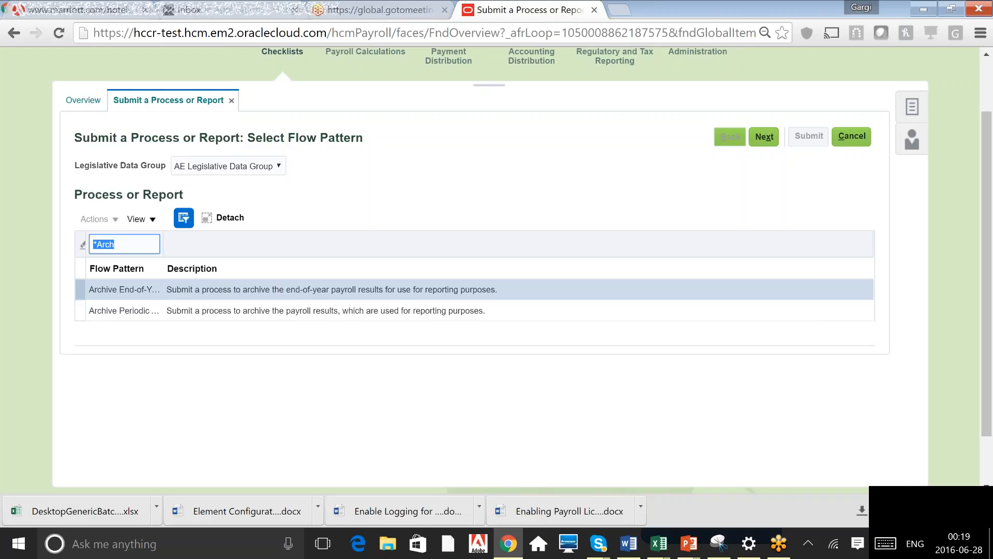
left_click(124, 244)
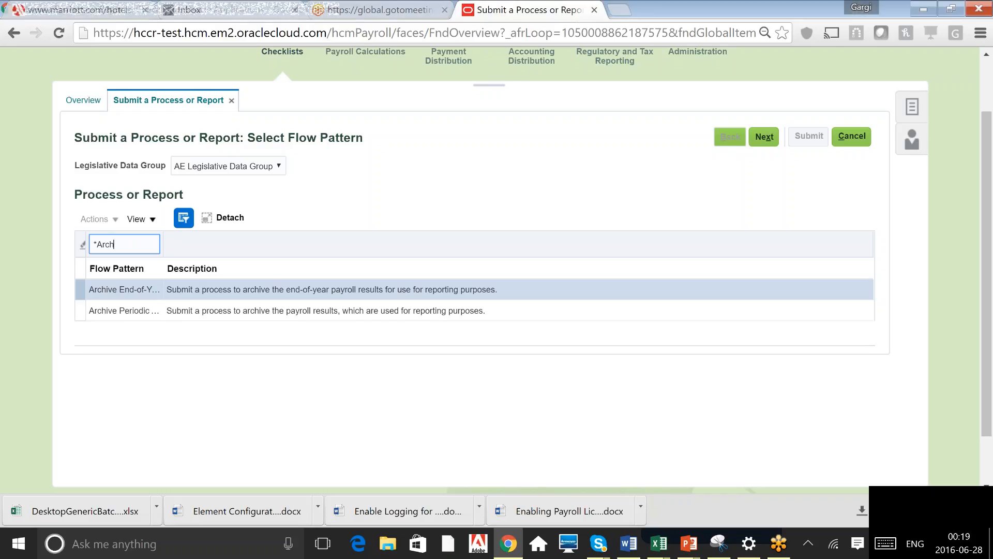
key("shift+Left")
key("shift+Left")
key("shift+Left")
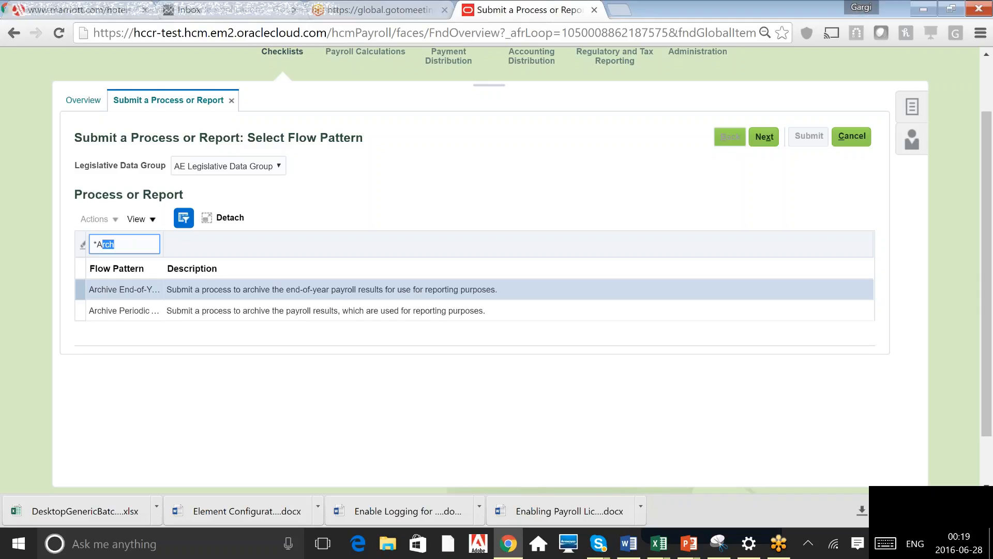
key("shift+Left")
type("EFT")
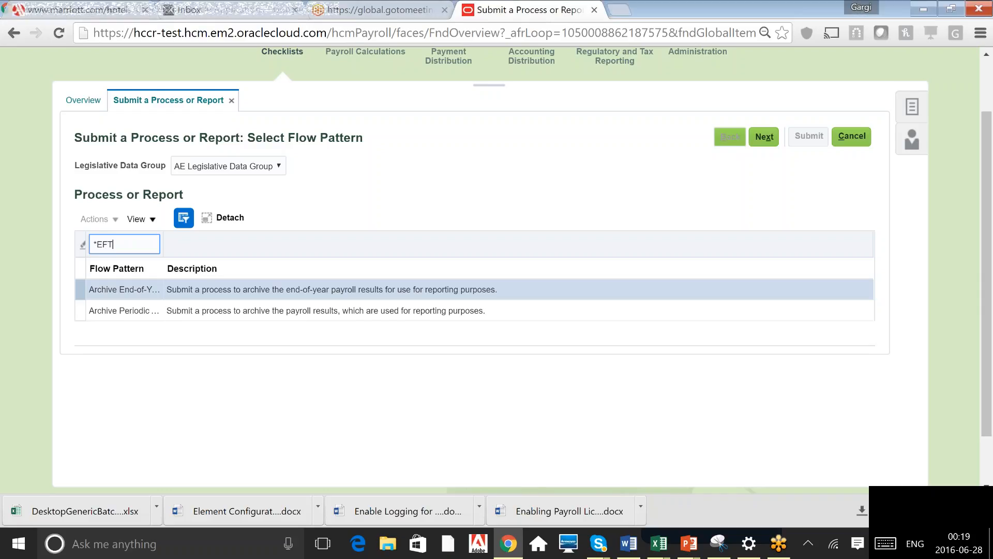
key("Return")
left_click(123, 293)
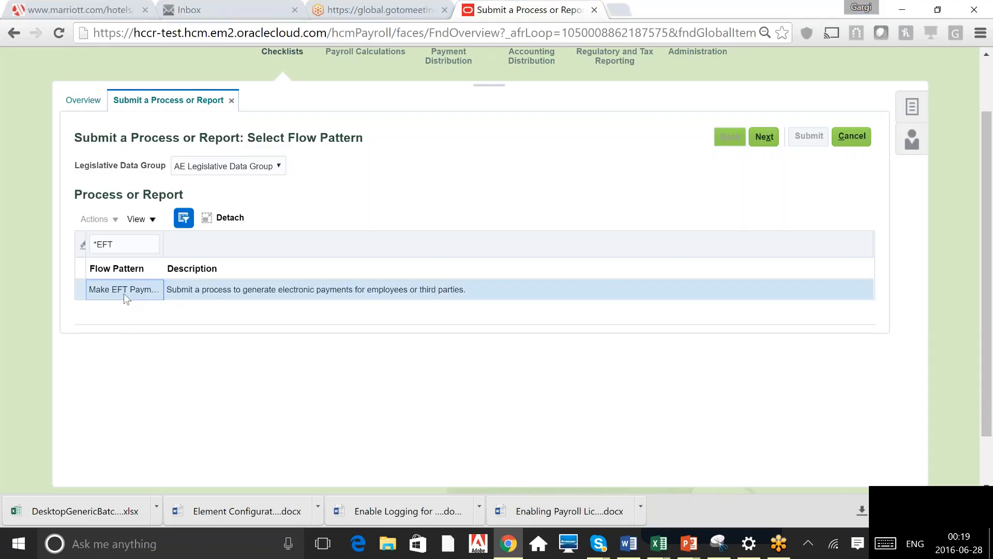
left_click(778, 140)
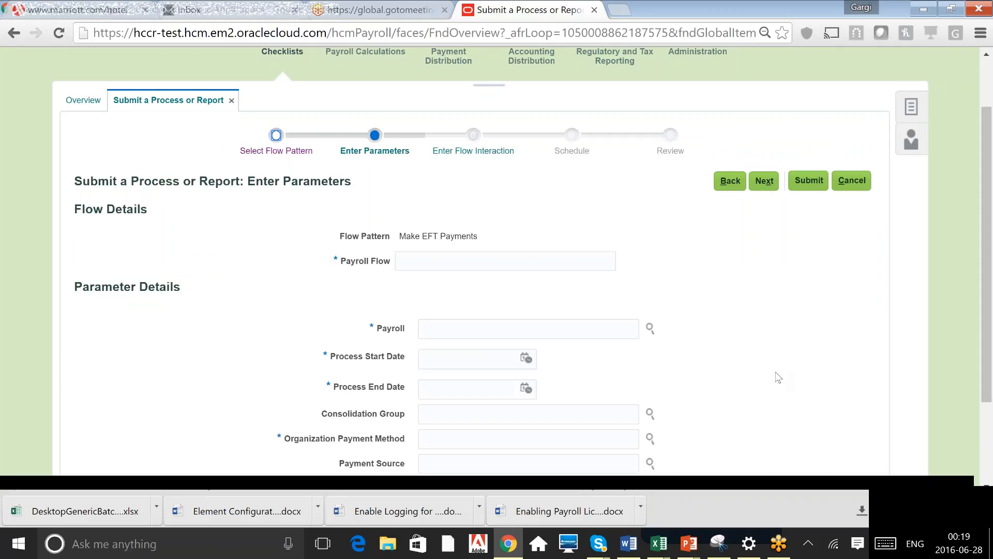
Review the Make EFT Payments parameters including Organization Payment Method, then cancel and discard changes
scroll(778, 378, "down", 1)
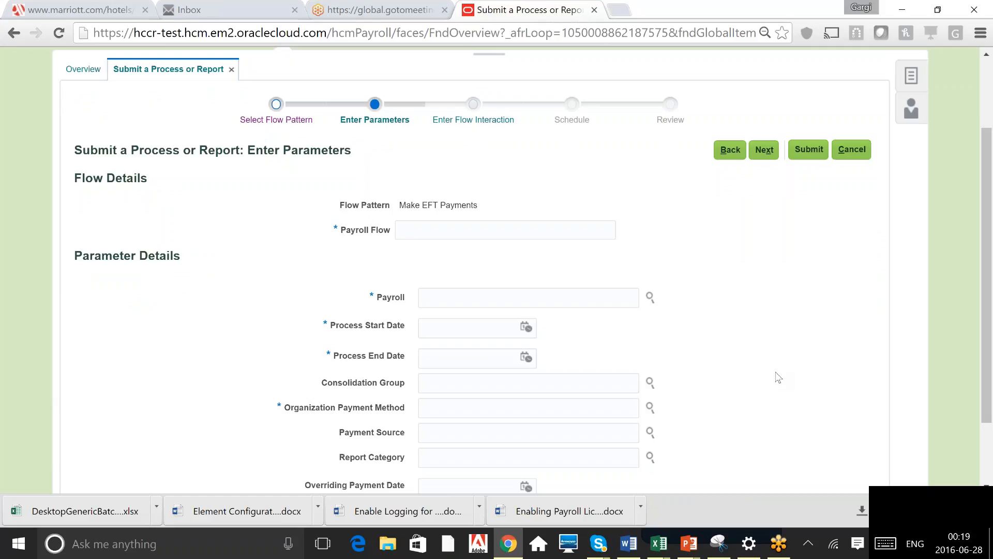
scroll(778, 377, "down", 1)
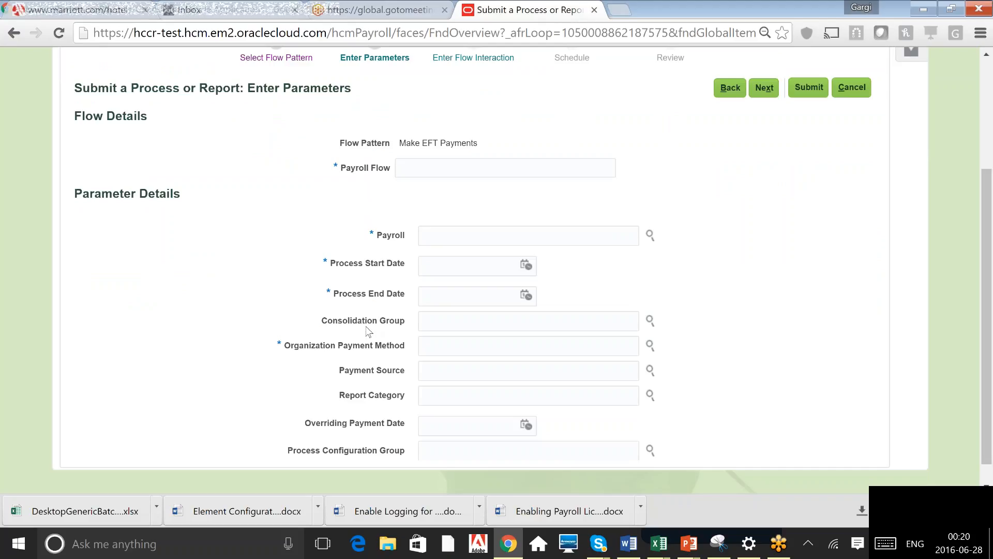
triple_click(368, 350)
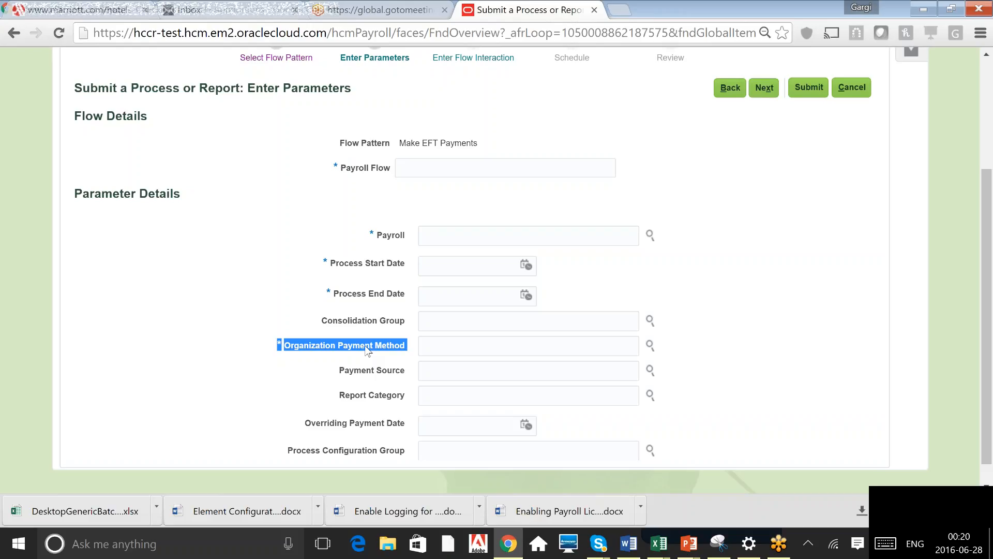
left_click(853, 88)
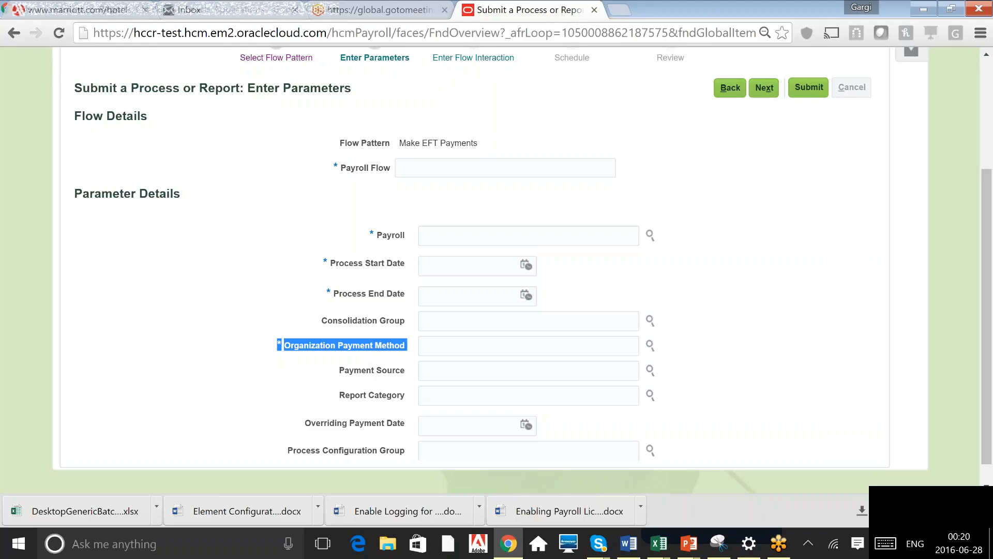
left_click(851, 88)
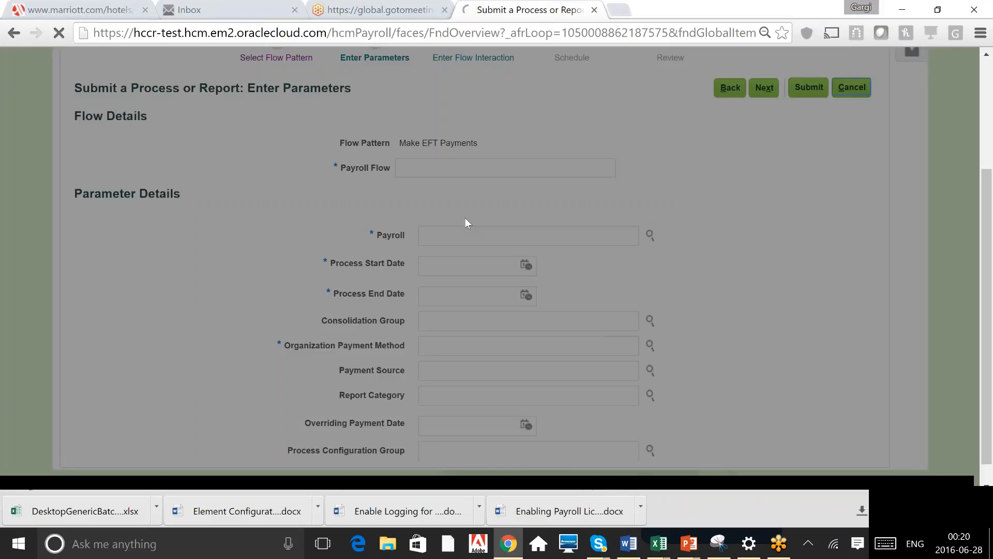
left_click(669, 295)
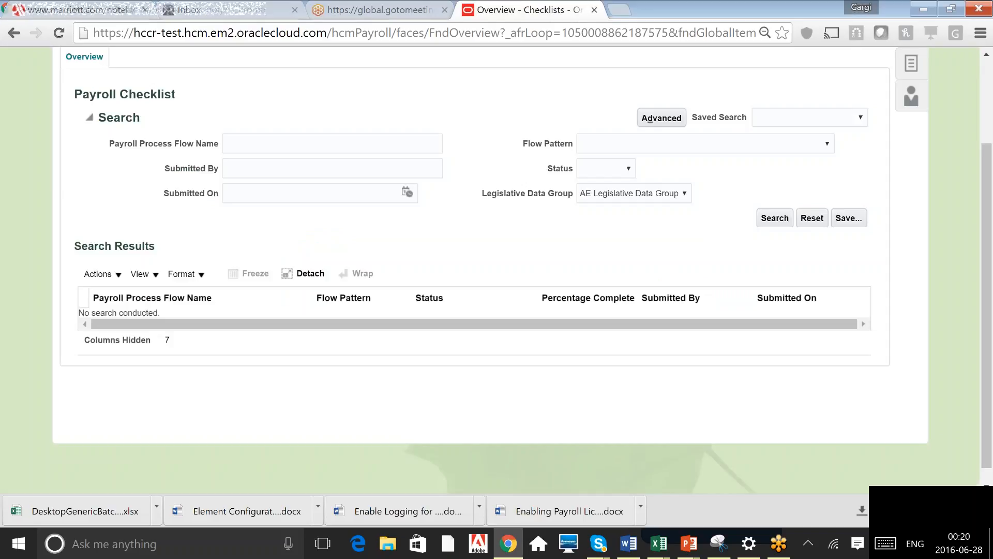
In a new process submission, select AE Legislative Data Group and filter the flow patterns by Pay
scroll(490, 259, "up", 2)
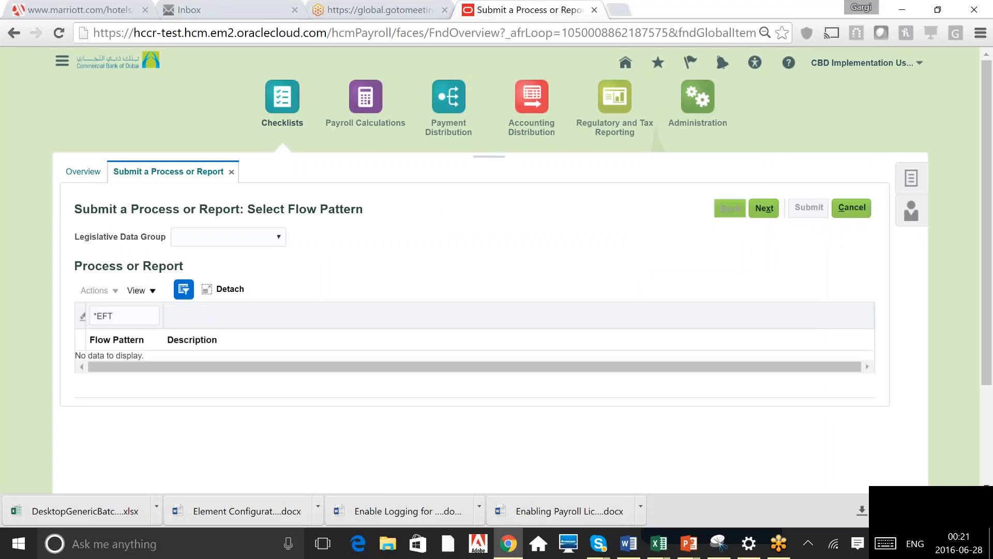
left_click(228, 237)
left_click(228, 264)
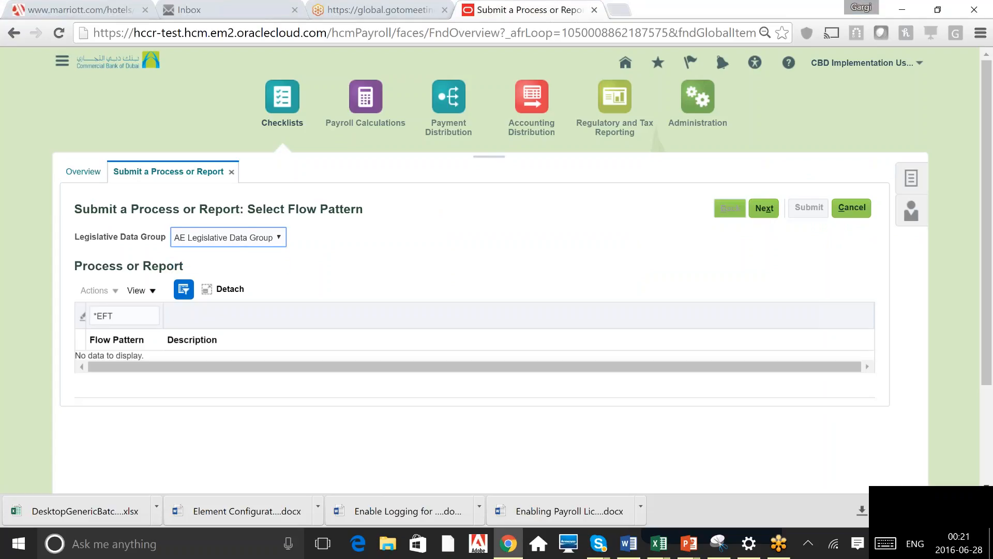
double_click(105, 315)
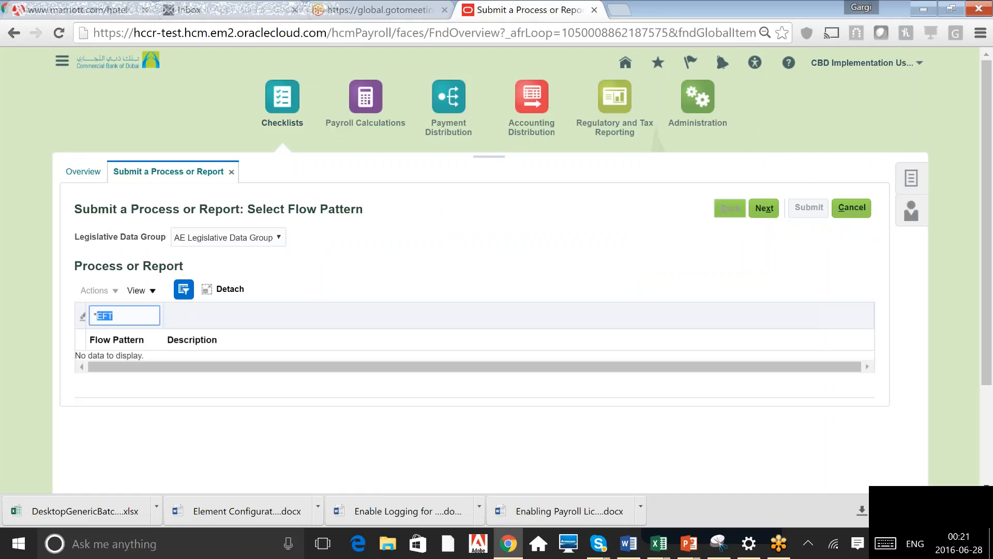
type("Pay")
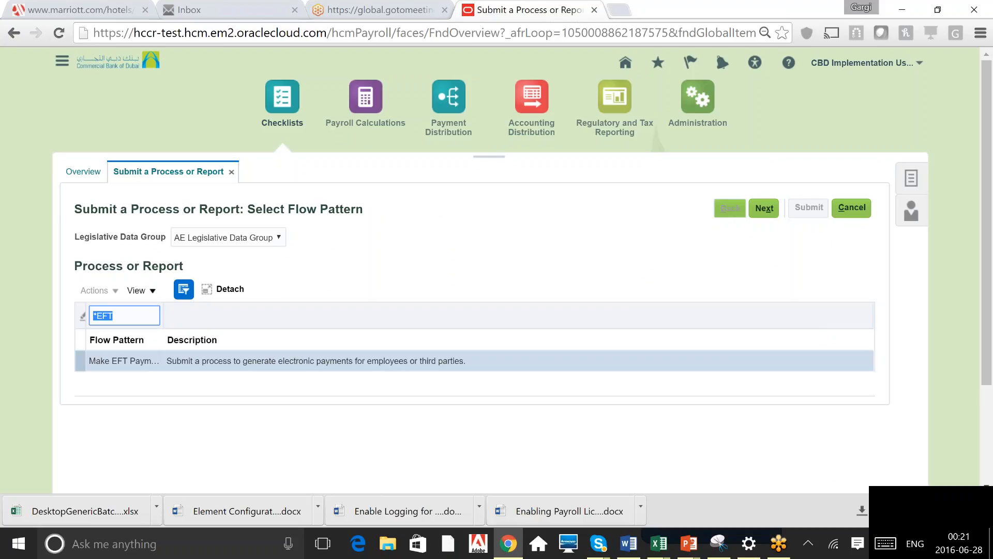
left_click(114, 315)
key("BackSpace")
key("BackSpace")
key("BackSpace")
type("Pay")
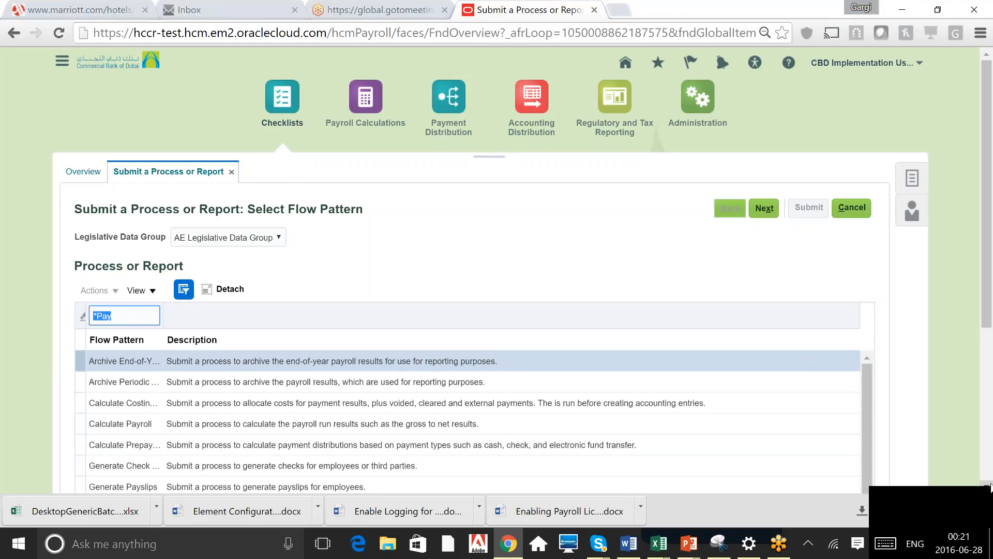
Select the Generate Payslips flow pattern and continue to the parameters page, dismissing the dialog that appears
scroll(991, 486, "down", 1)
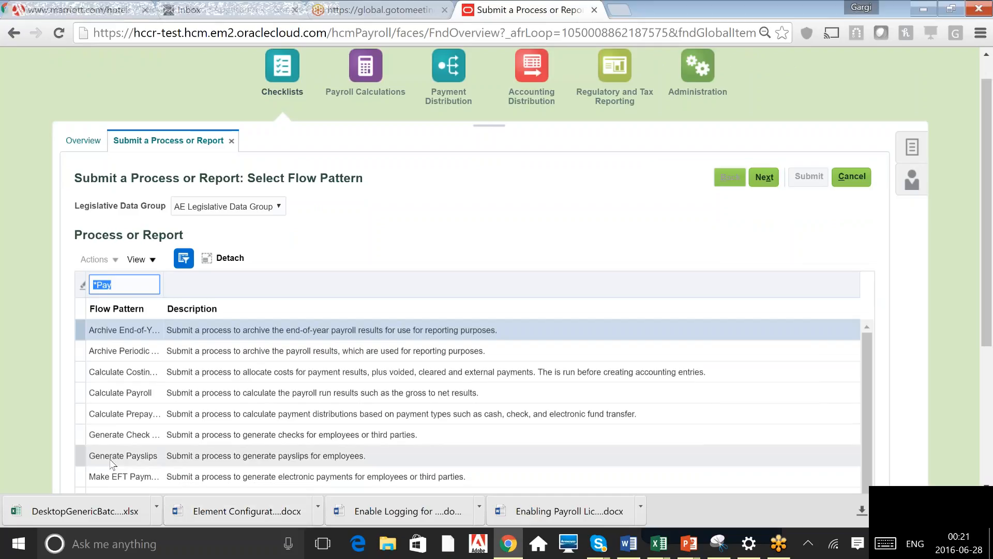
left_click(111, 462)
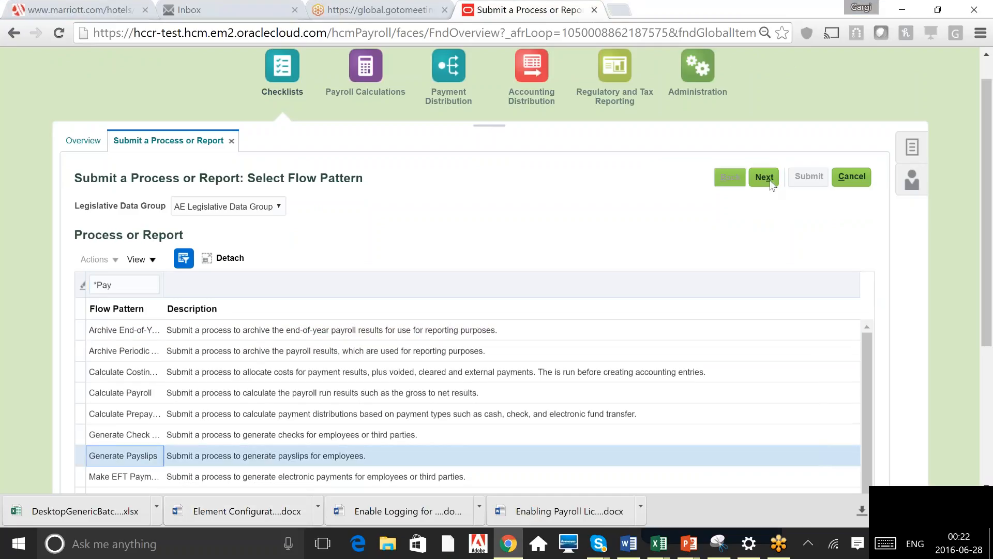
left_click(764, 177)
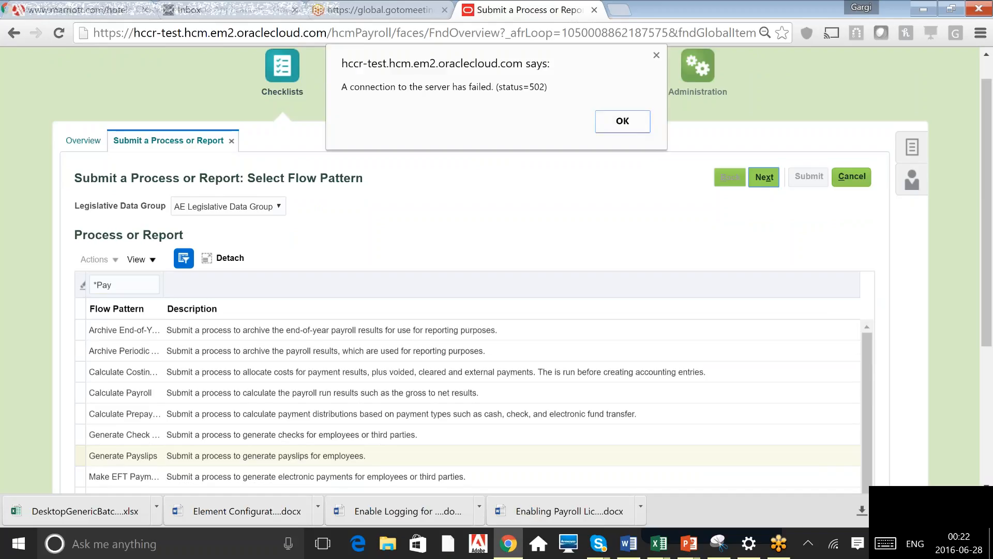
key("Return")
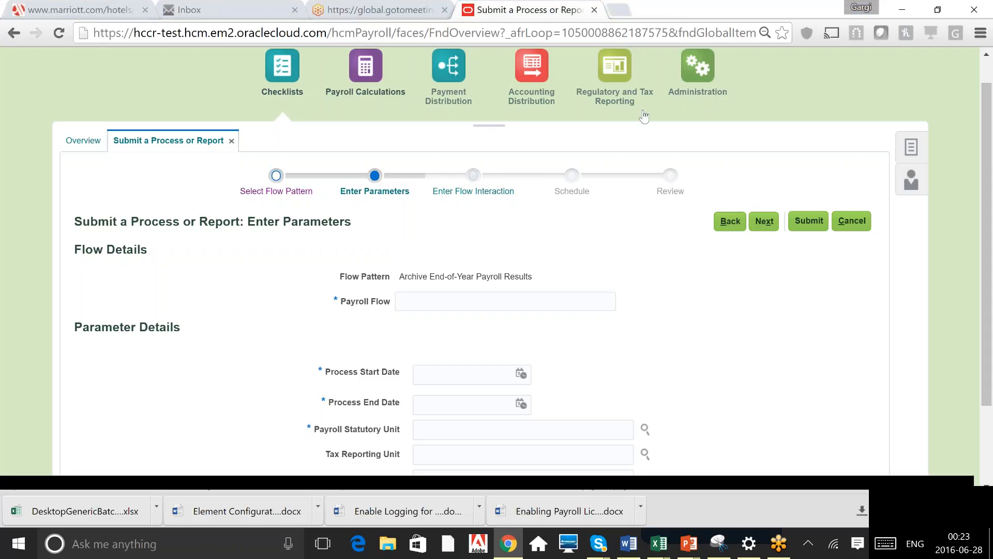
Cancel the open parameters page and confirm discarding the unsaved changes
left_click(496, 302)
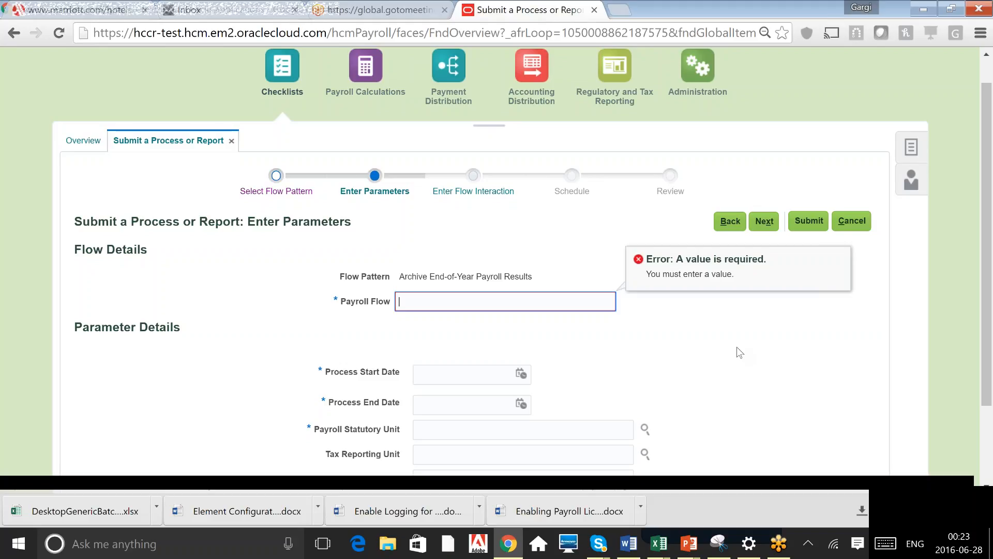
left_click(855, 220)
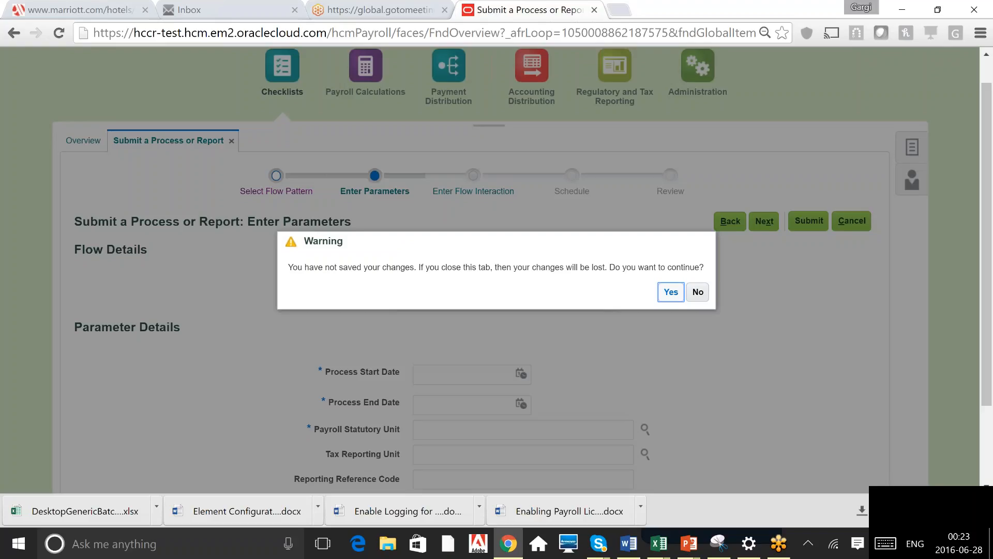
left_click(671, 292)
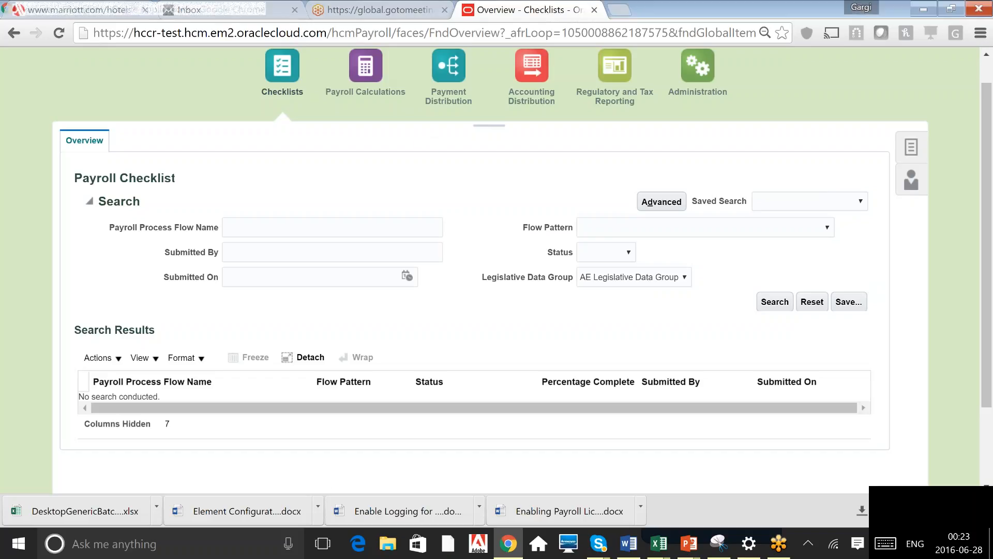
Start a new process submission for AE Legislative Data Group and filter the flow patterns by Rol
left_click(911, 147)
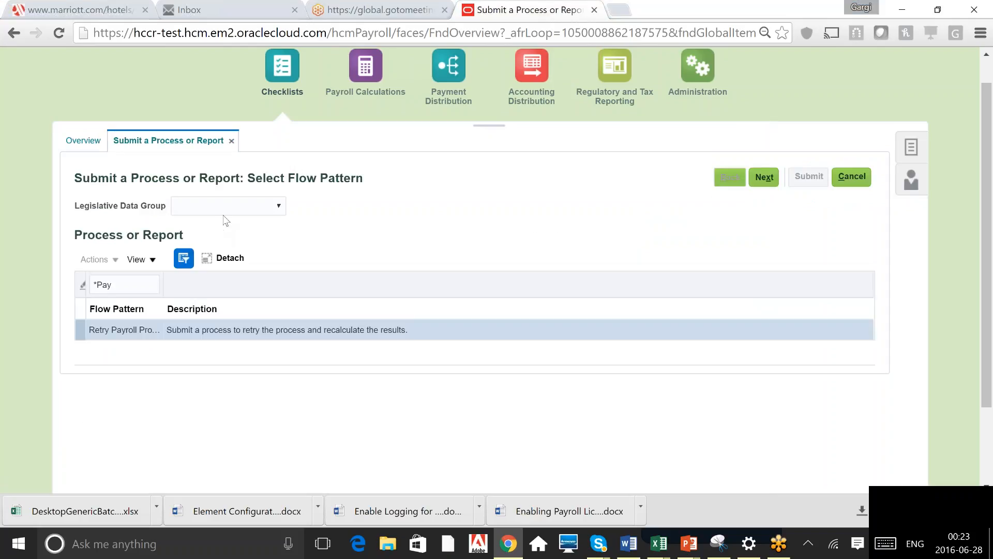
left_click(226, 209)
left_click(236, 233)
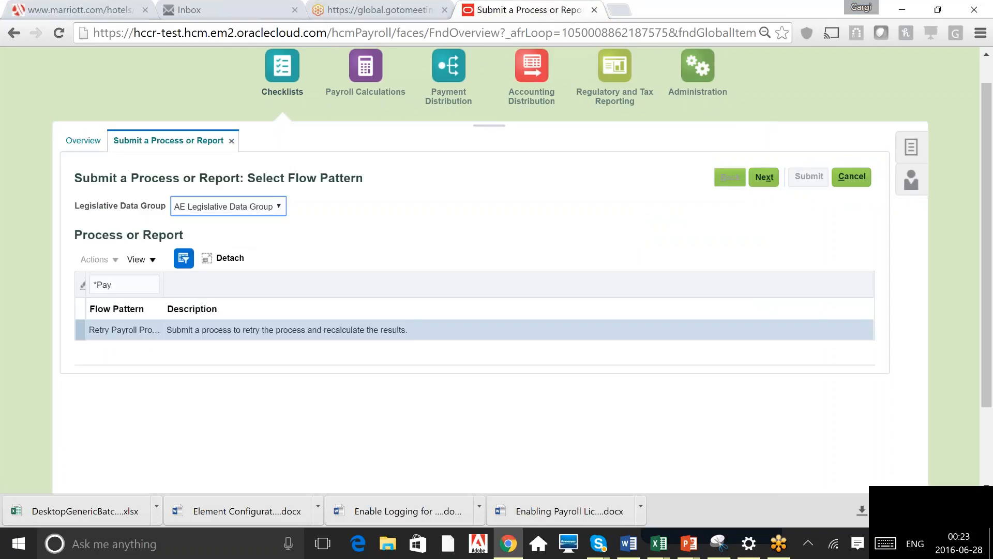
left_click(133, 284)
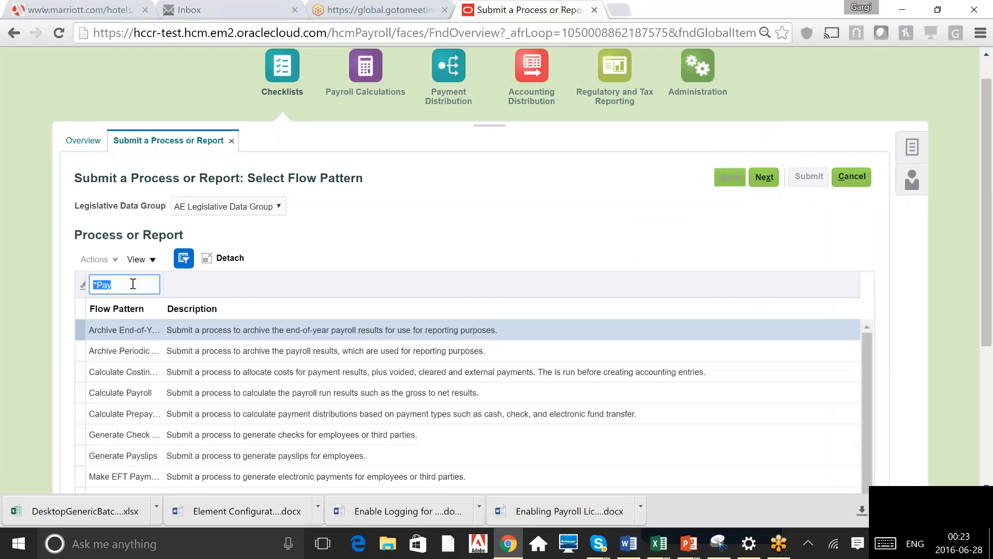
left_click(133, 284)
key("BackSpace")
key("BackSpace")
key("BackSpace")
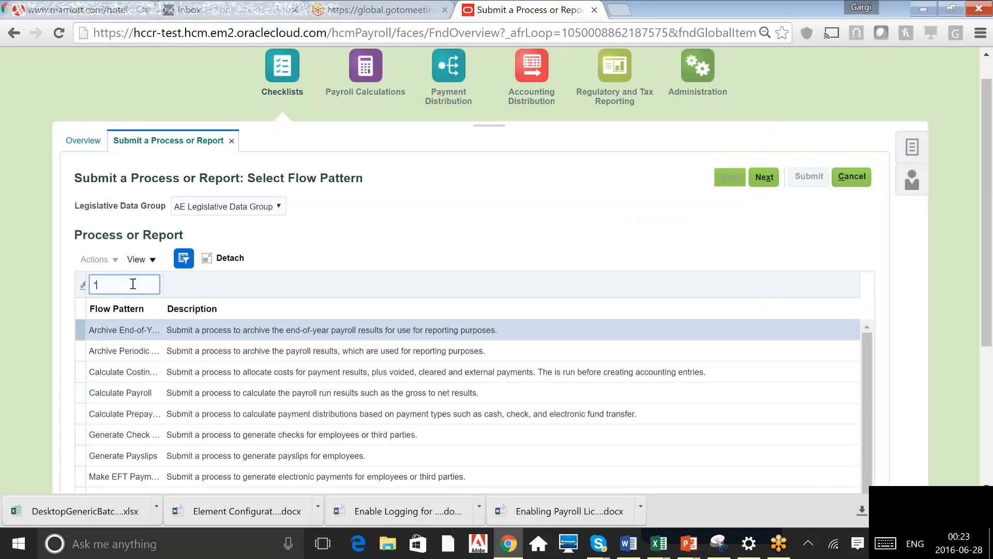
type("Rol")
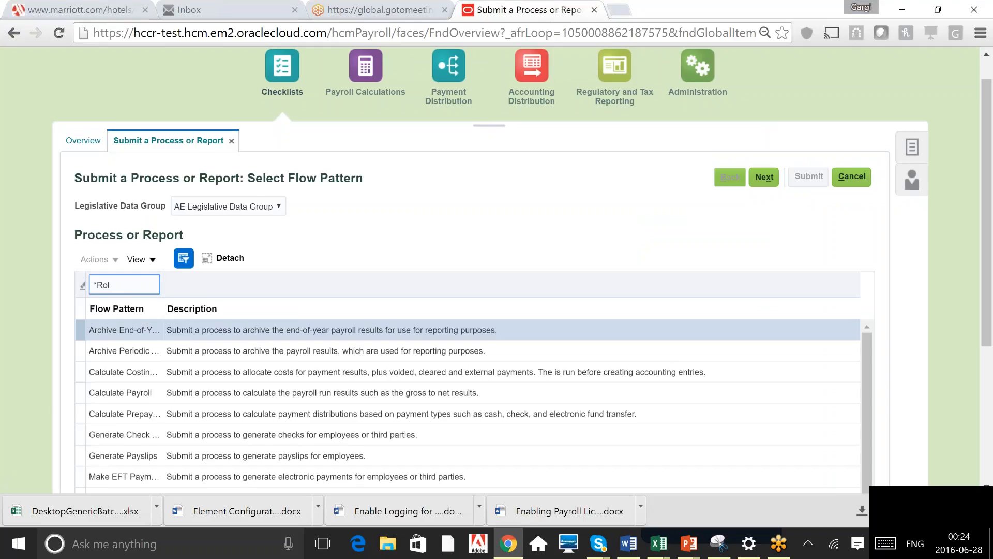
key("Return")
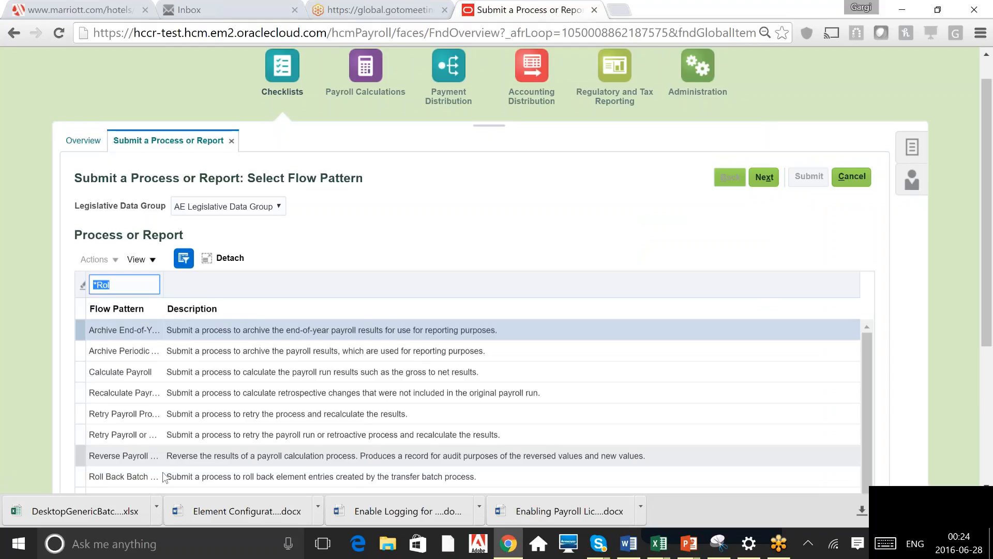
Select the Roll Back Process flow pattern and continue to its parameters page
left_click(987, 488)
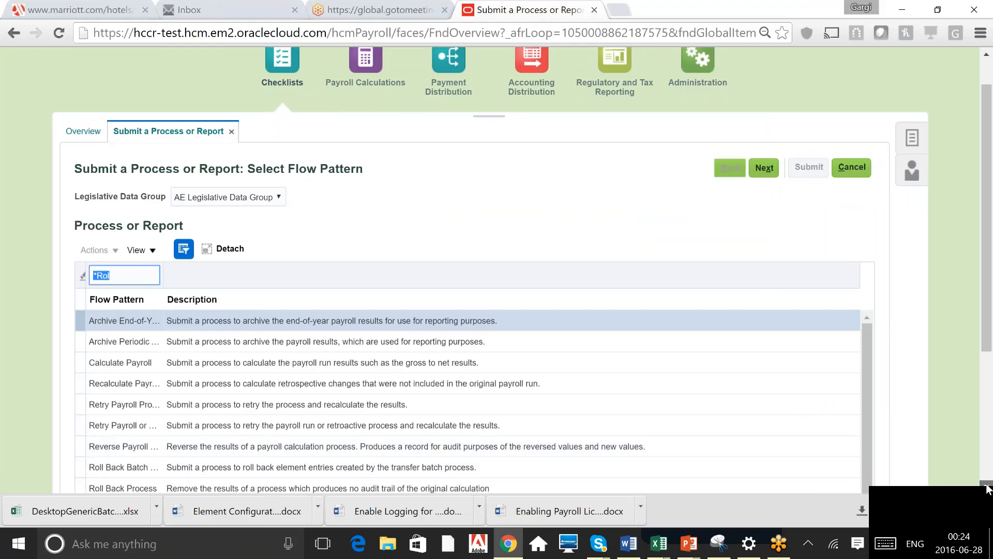
scroll(288, 409, "down", 2)
left_click(289, 408)
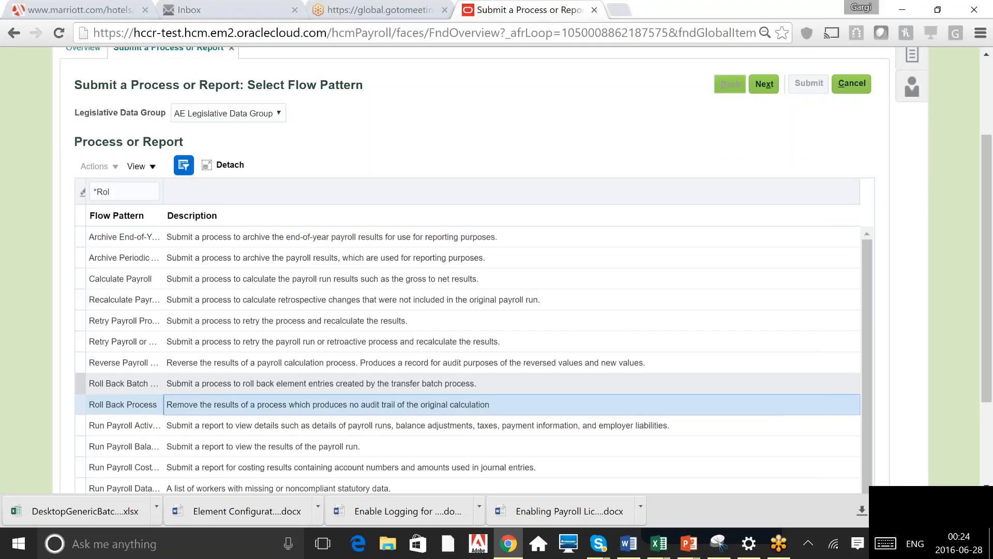
left_click(764, 84)
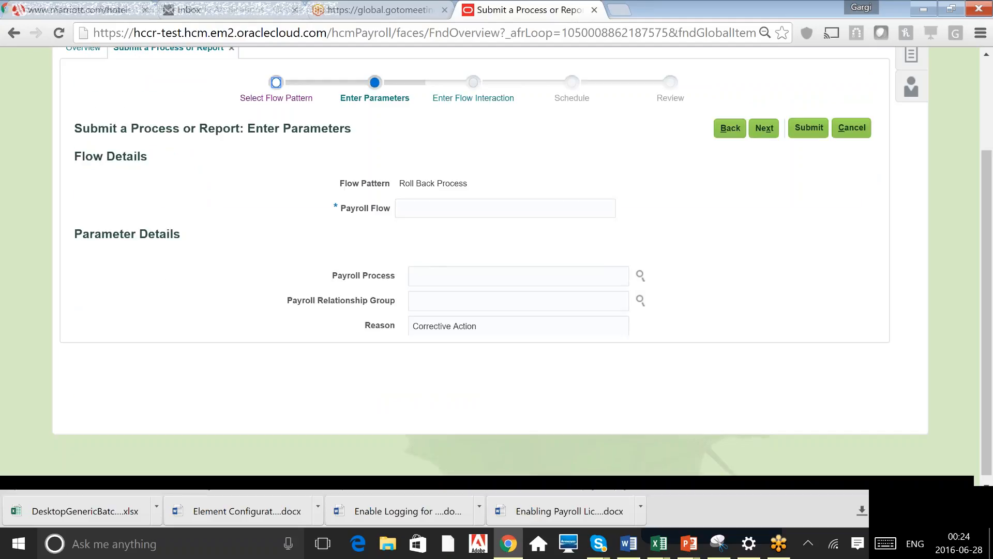
Review the Roll Back Process parameters such as Payroll Process, then cancel and discard changes
left_click(519, 276)
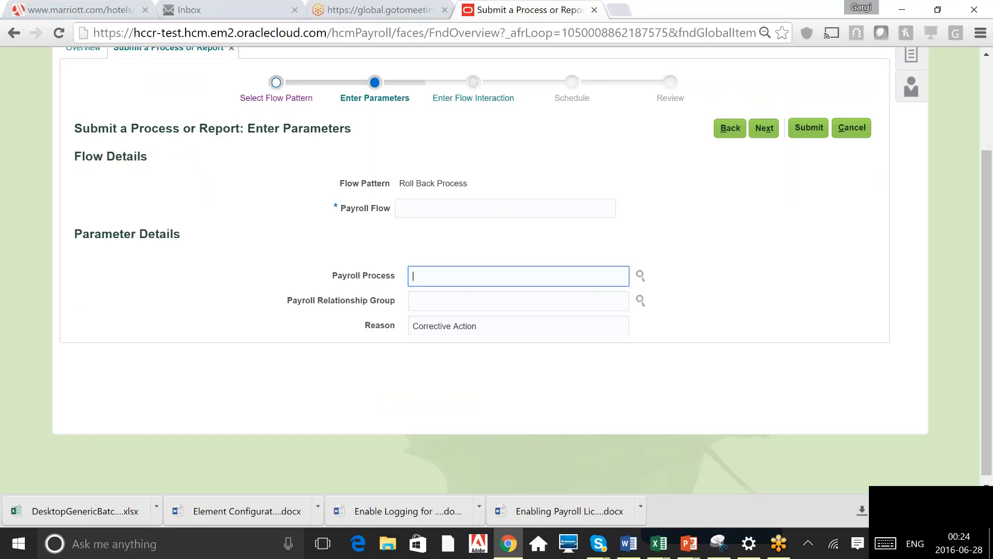
left_click(853, 130)
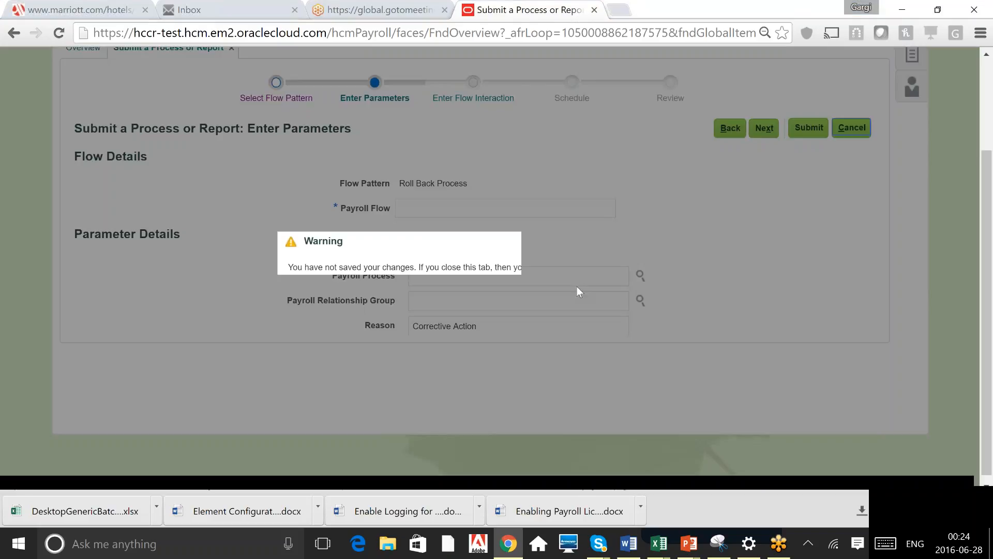
left_click(671, 292)
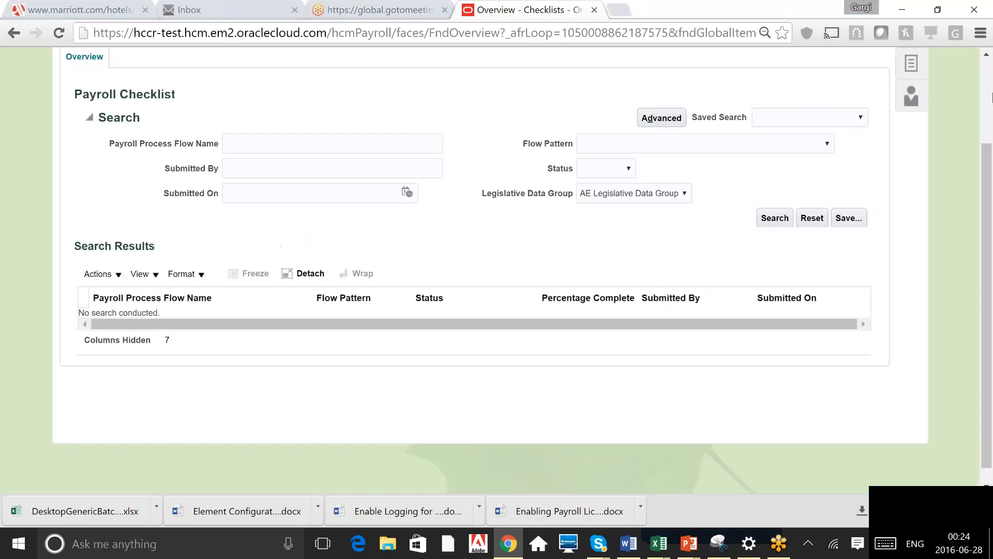
Open View Person Process Results from the Payroll Calculations tasks
scroll(490, 271, "up", 3)
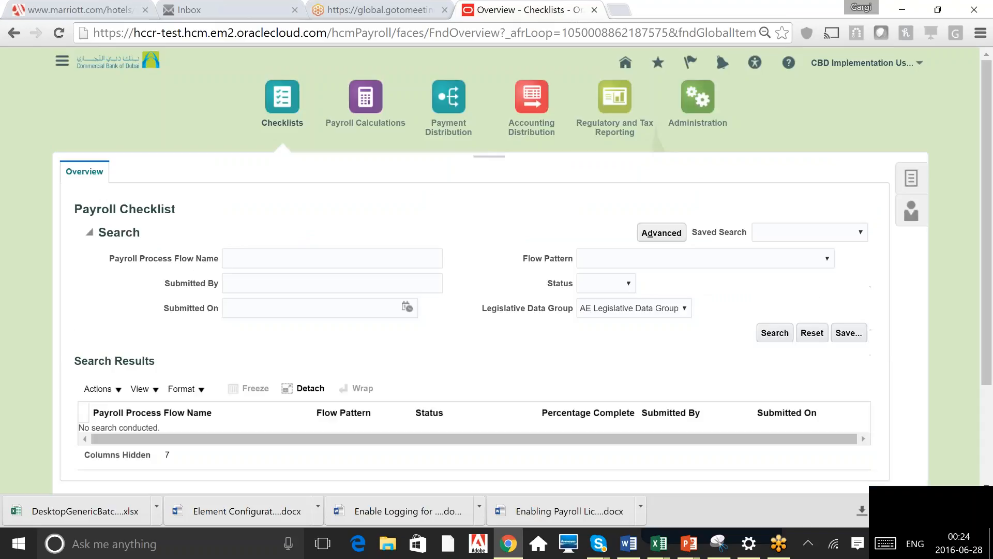
left_click(366, 103)
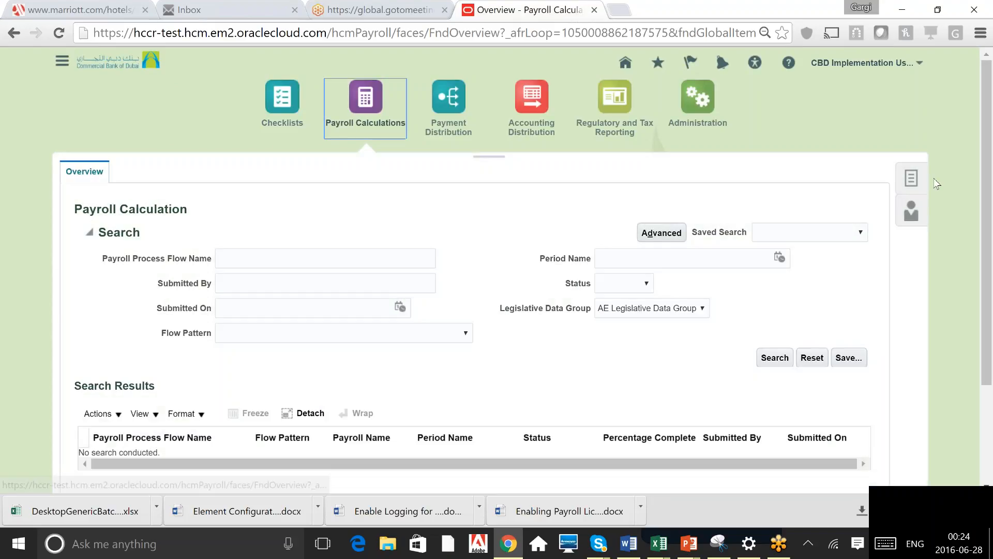
left_click(912, 179)
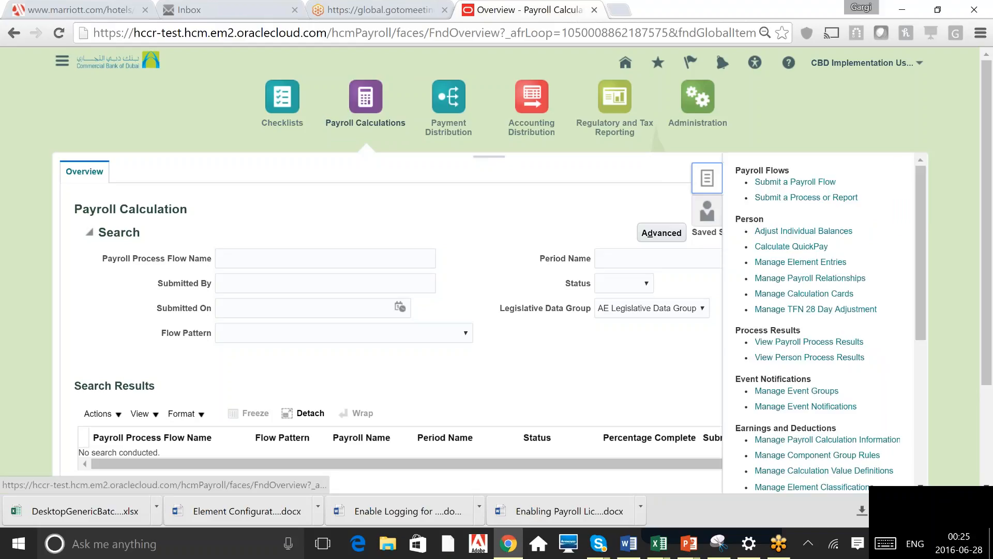
triple_click(768, 330)
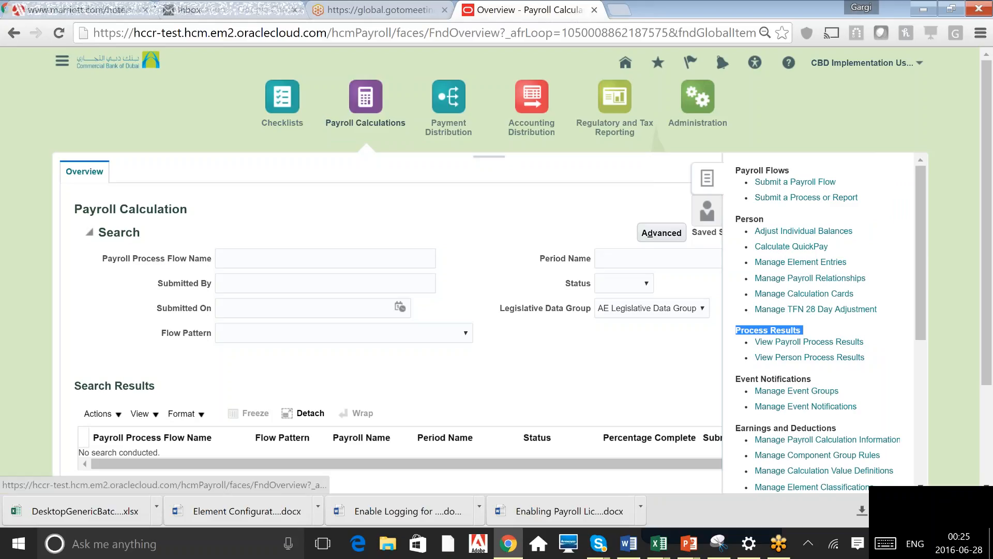
left_click(810, 357)
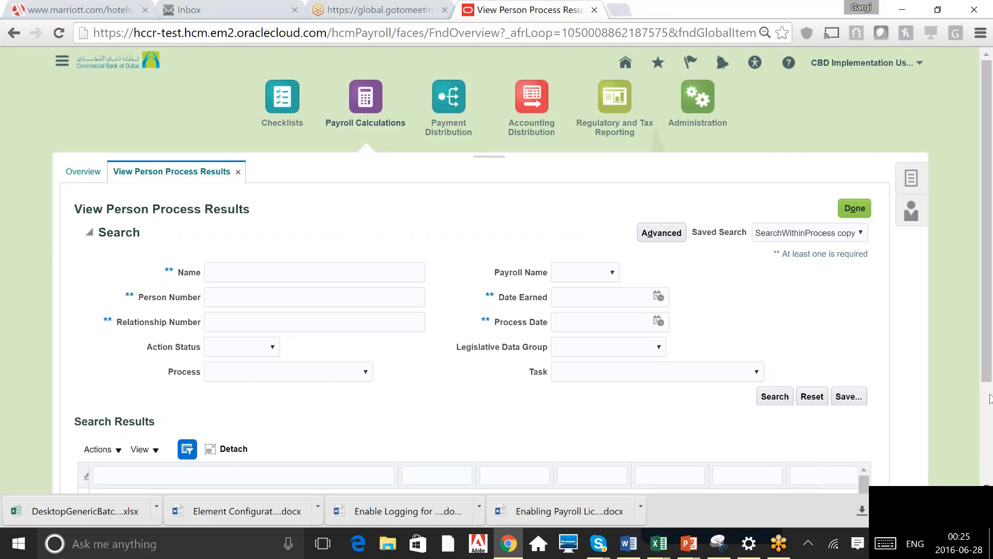
Enter the employee's person number and choose CBD Payroll as the payroll name in the search criteria
scroll(990, 398, "down", 3)
left_click_drag(990, 385, 989, 300)
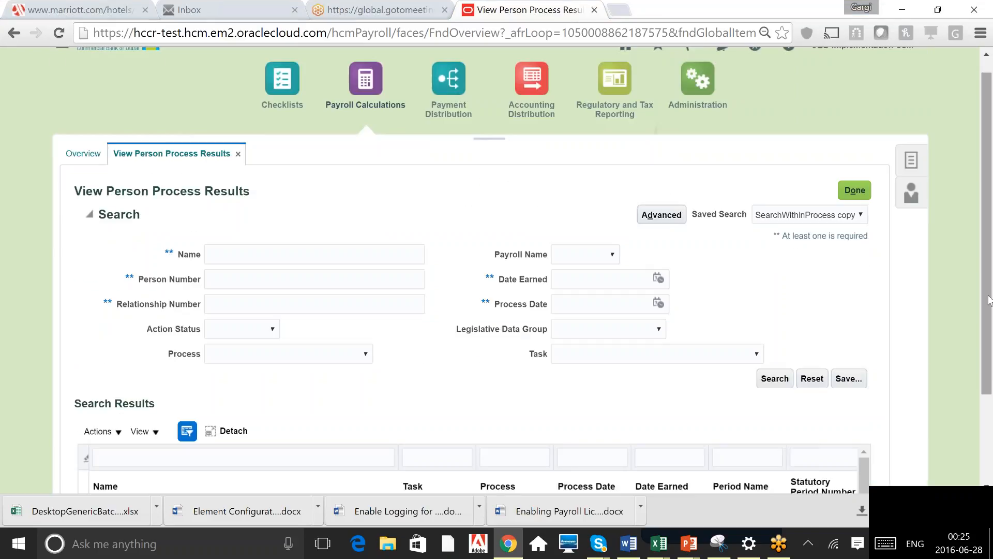
left_click(315, 279)
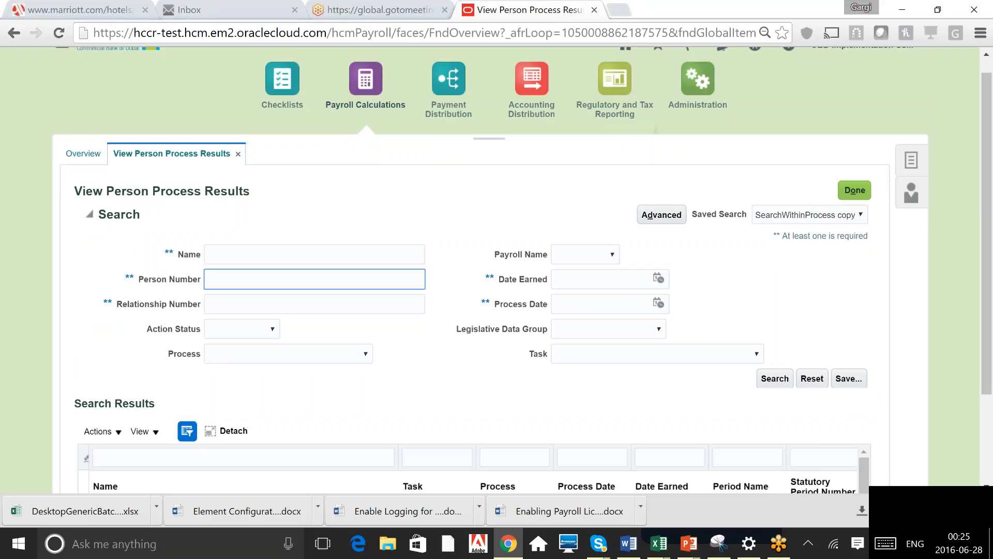
type("31")
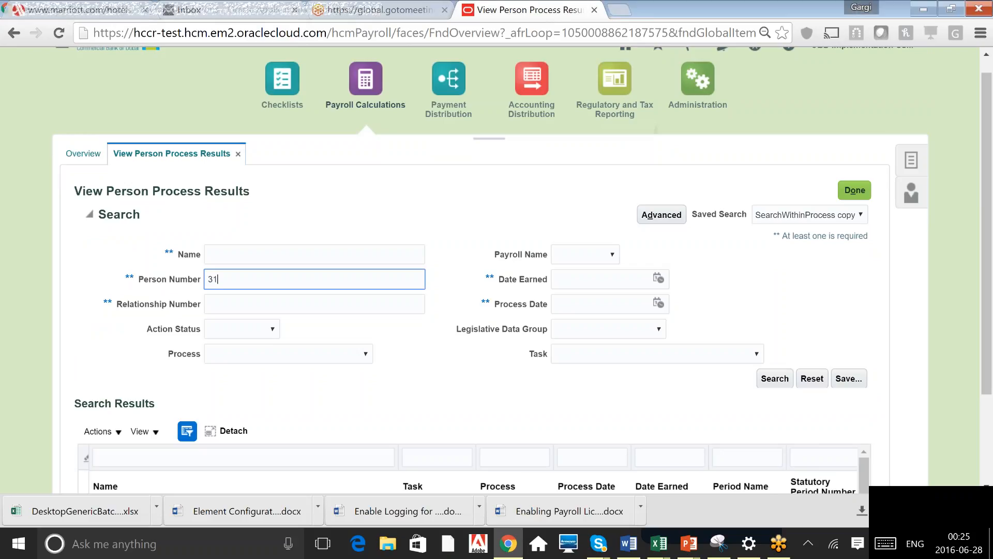
type("67")
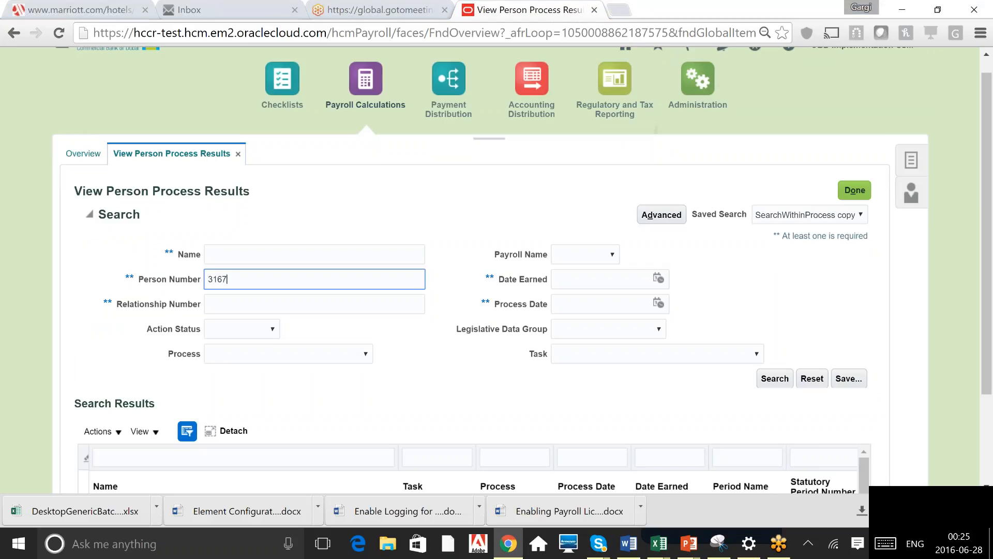
left_click(602, 254)
Set Date Earned to 31.May.2015 and search for the person's process results
left_click(586, 280)
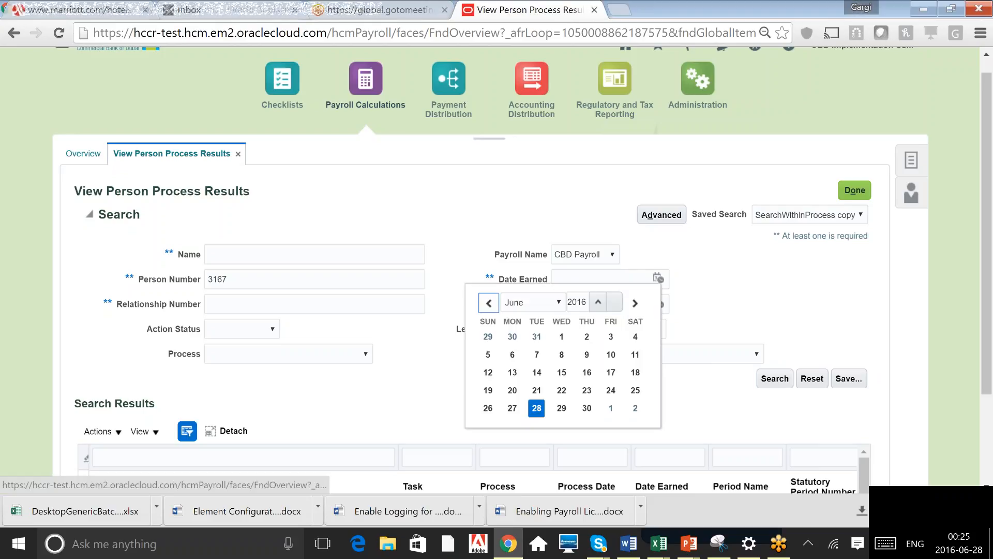
left_click(532, 302)
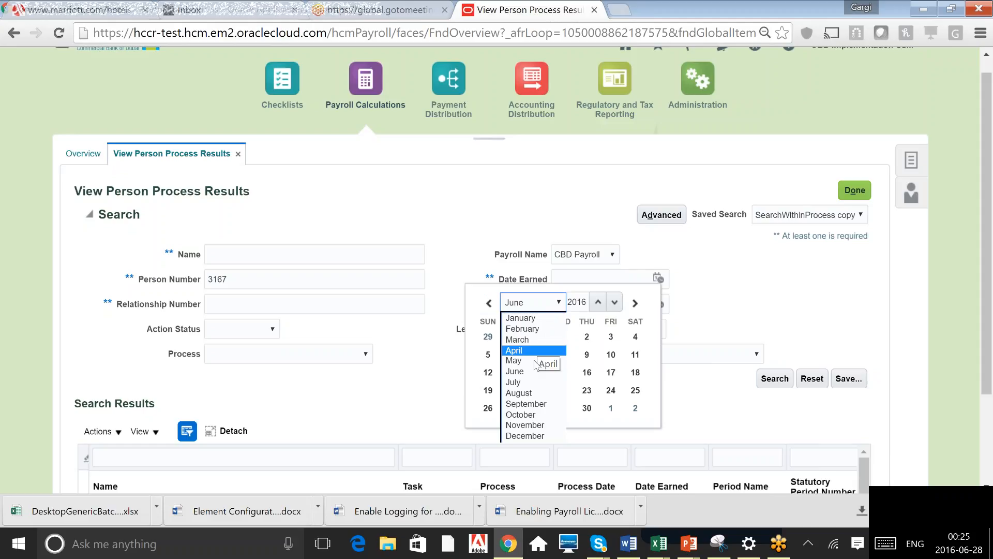
left_click(518, 360)
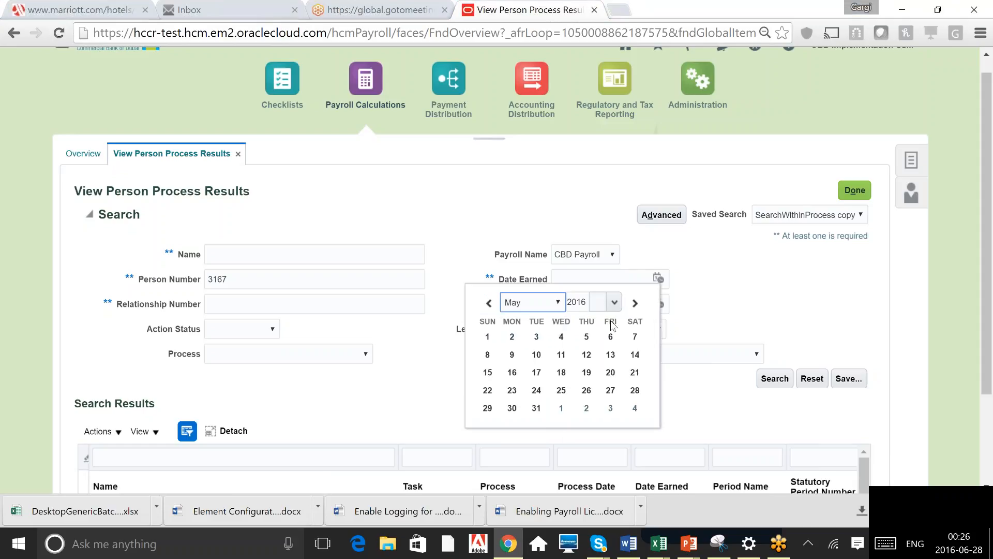
left_click(615, 306)
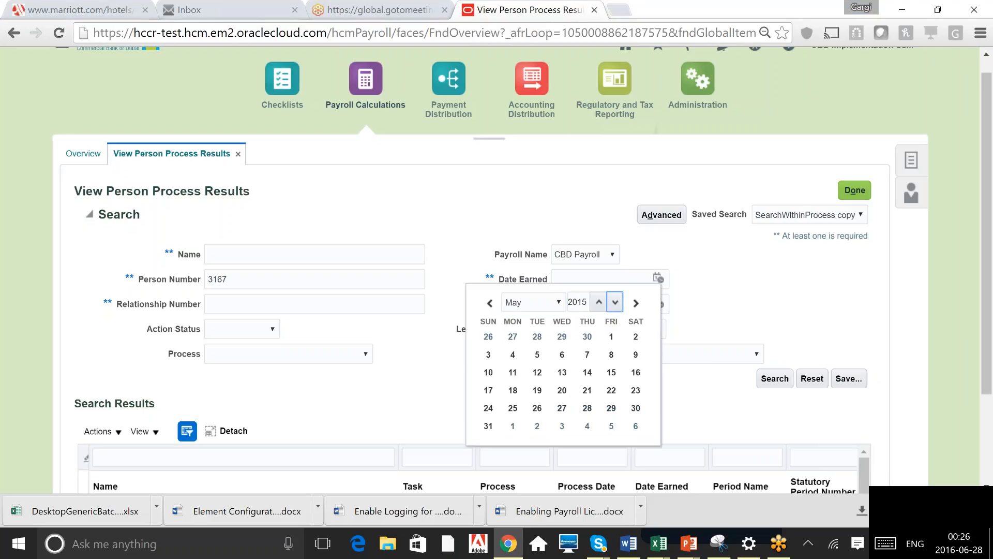
left_click(489, 425)
left_click(775, 378)
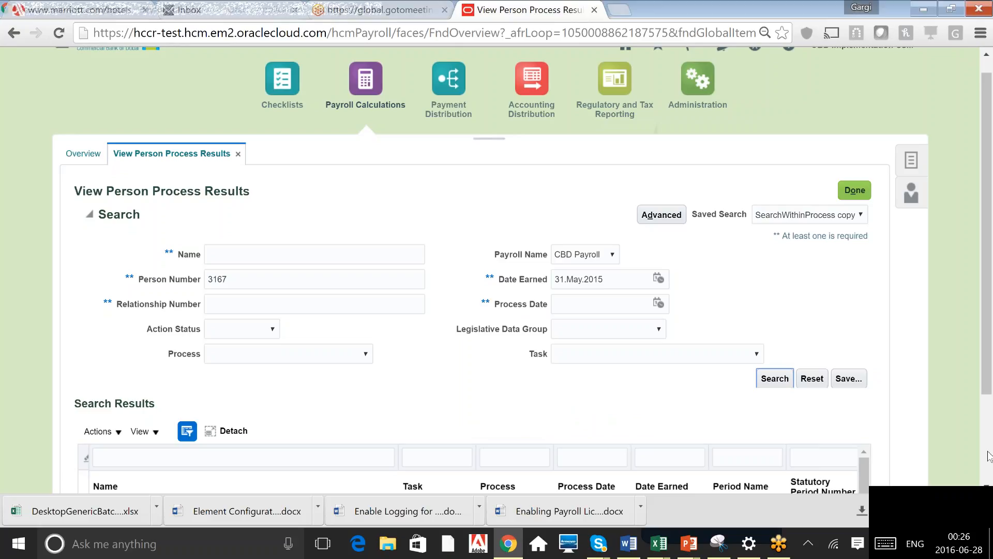
scroll(795, 205, "down", 1)
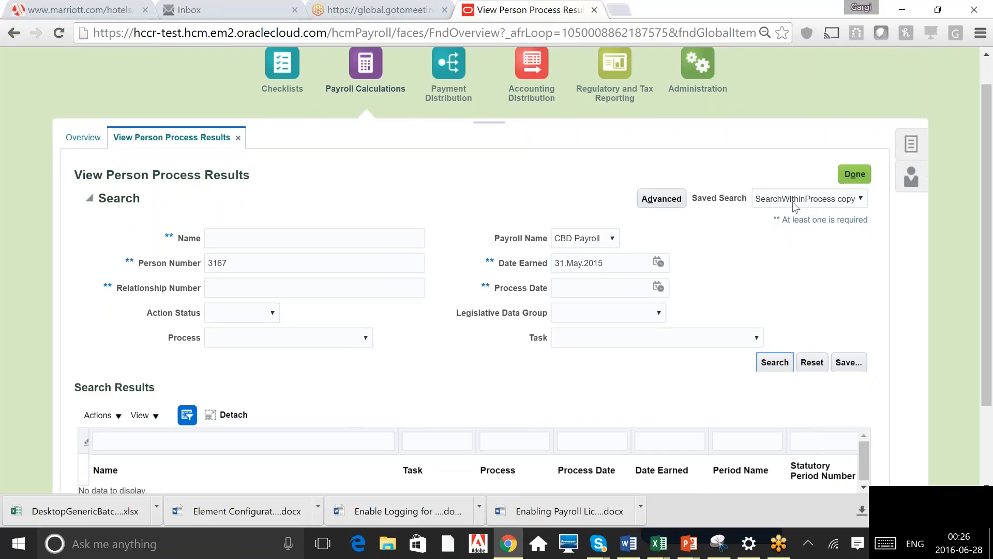
scroll(795, 205, "down", 2)
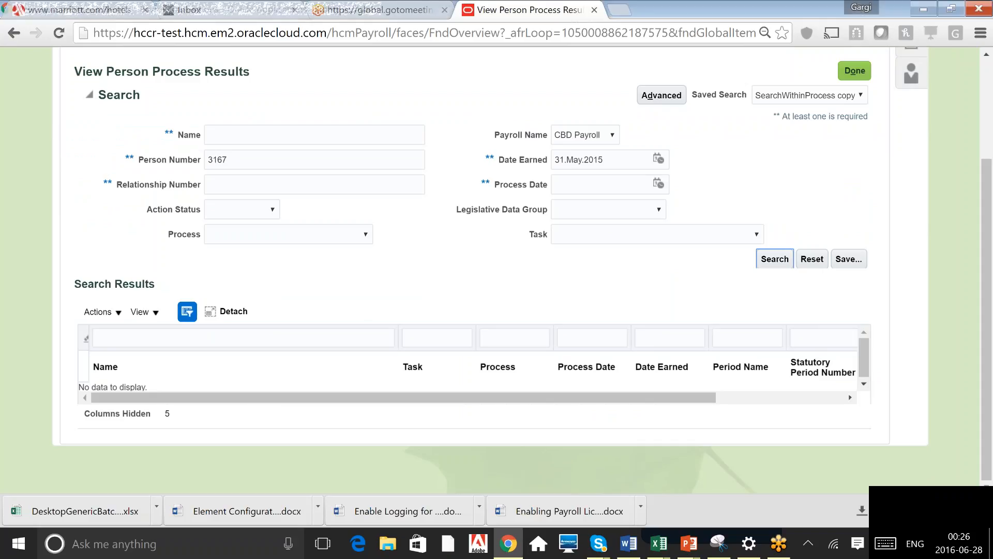
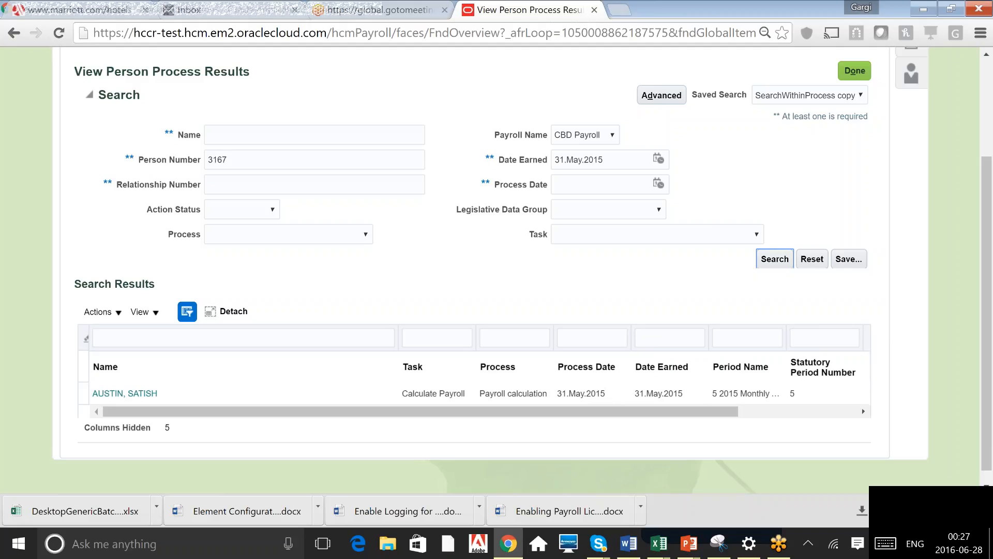
Change Date Earned to 31.Mar.2015 using the date picker to show the person's process results for March
left_click(125, 394)
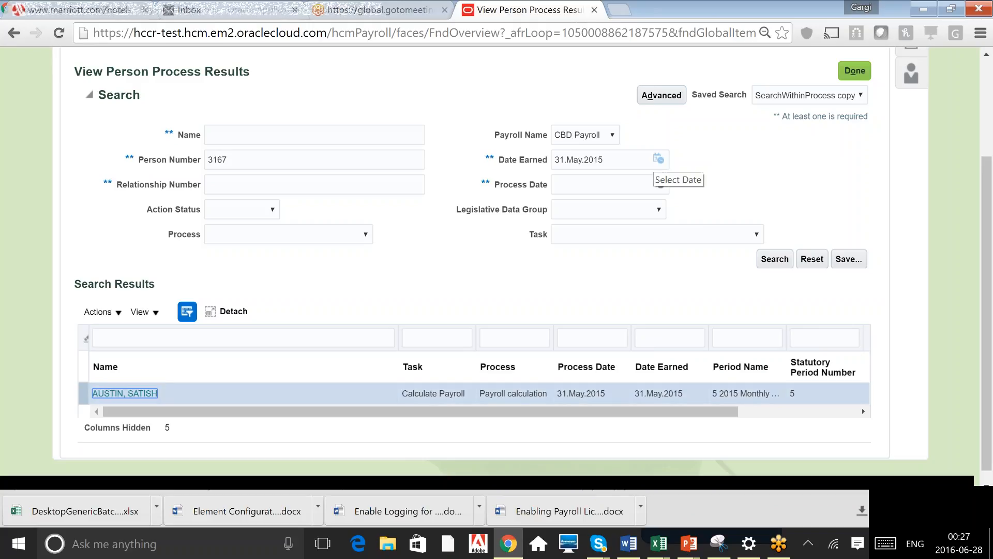
left_click(658, 159)
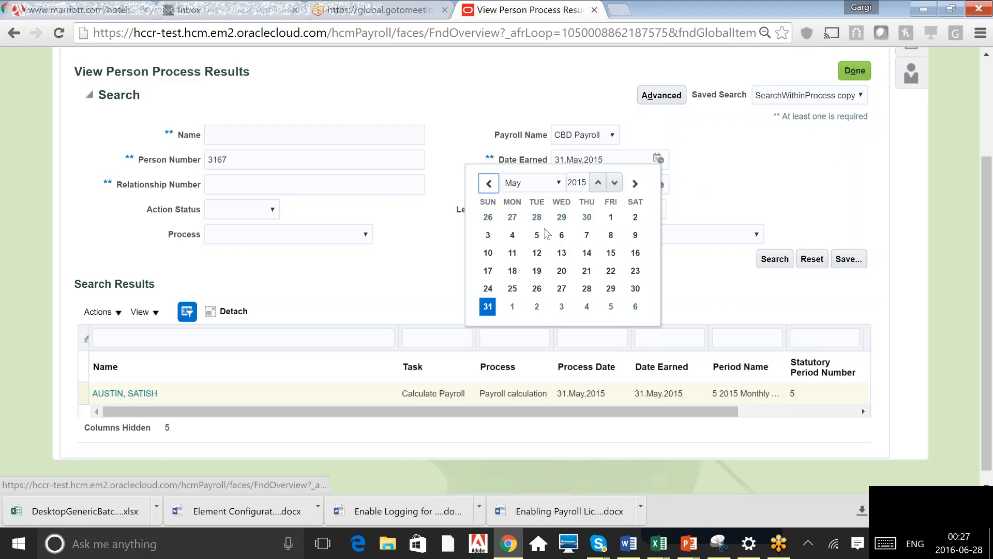
left_click(543, 182)
key("Return")
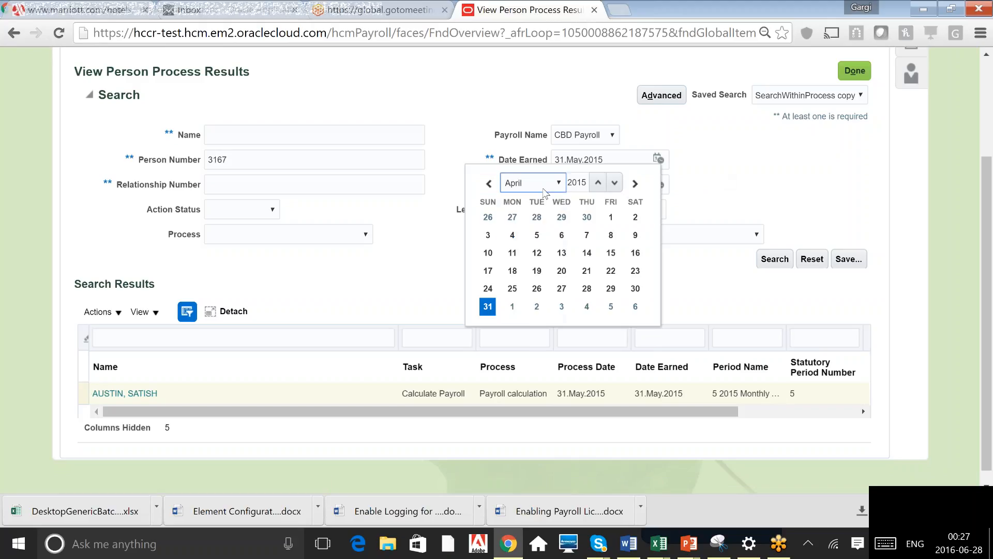
left_click(548, 190)
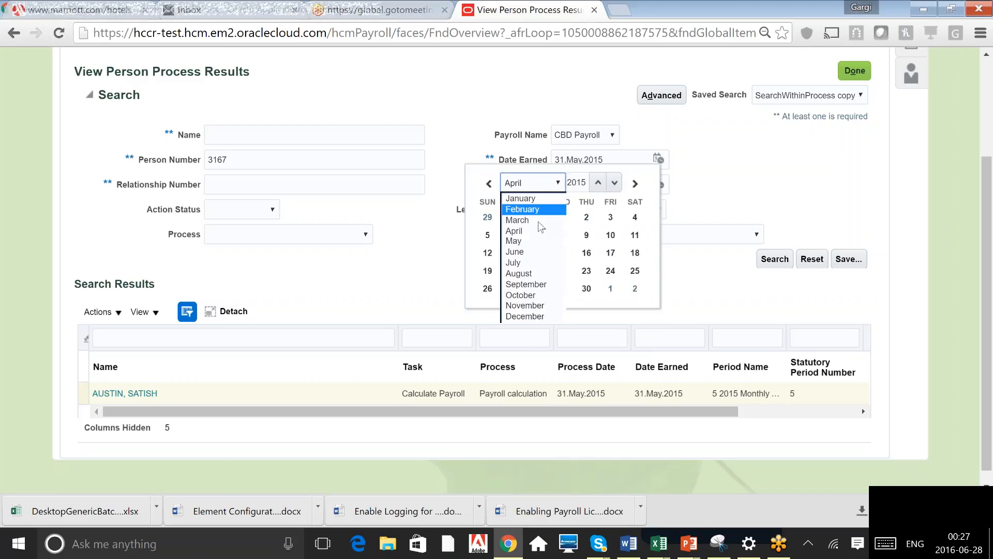
left_click(541, 231)
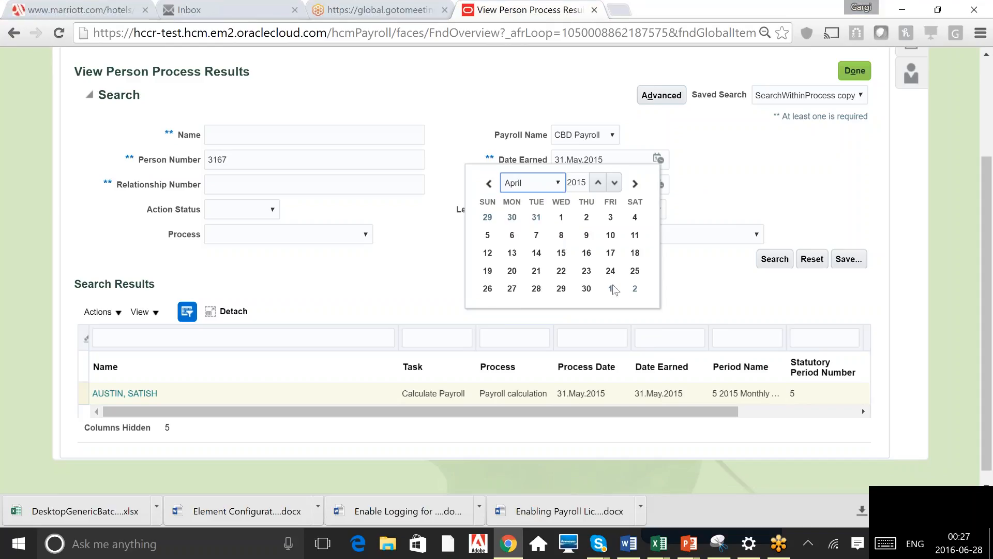
key("Up")
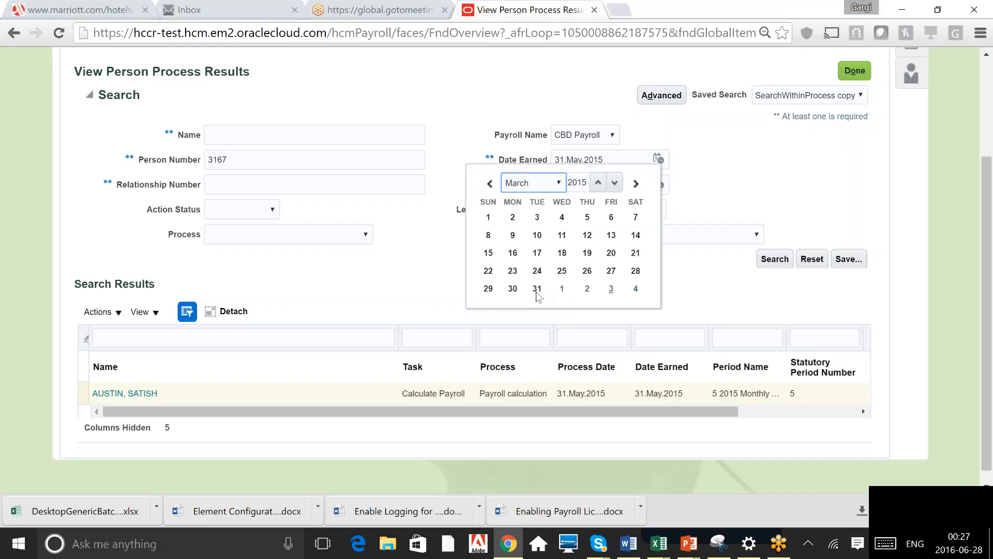
left_click(537, 290)
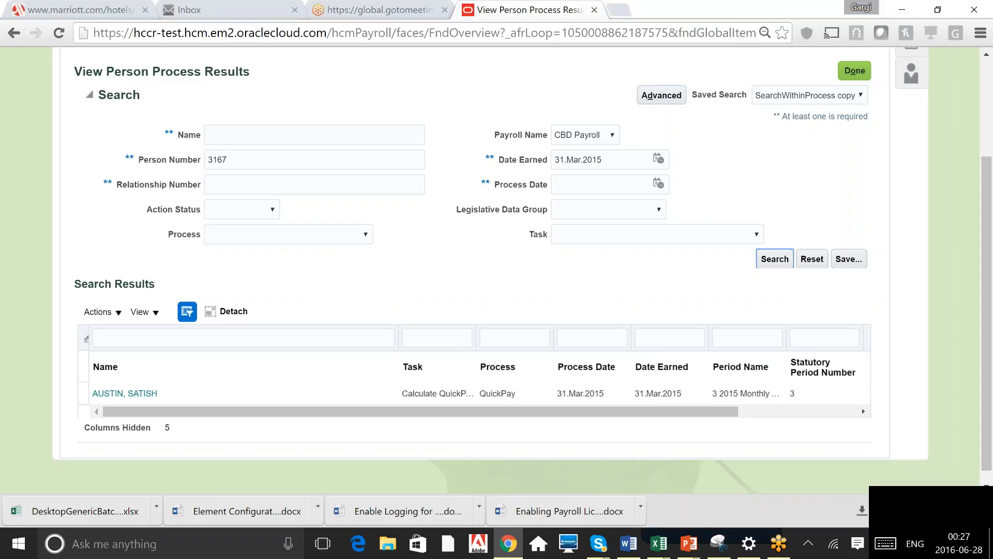
Clear Date Earned, set Process Date to 31.Mar.2015, and search the person's process results
left_click(124, 394)
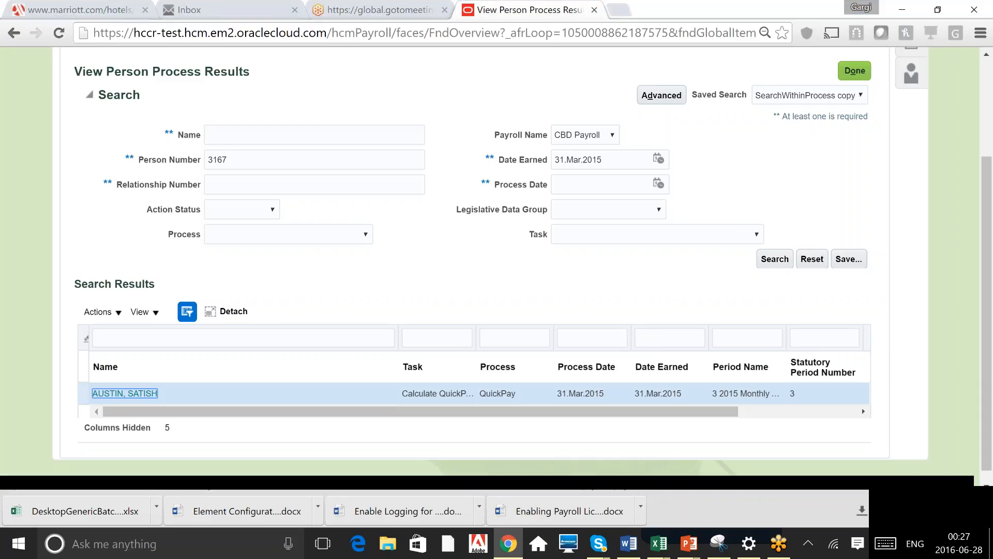
triple_click(578, 160)
key("ctrl+c")
key("BackSpace")
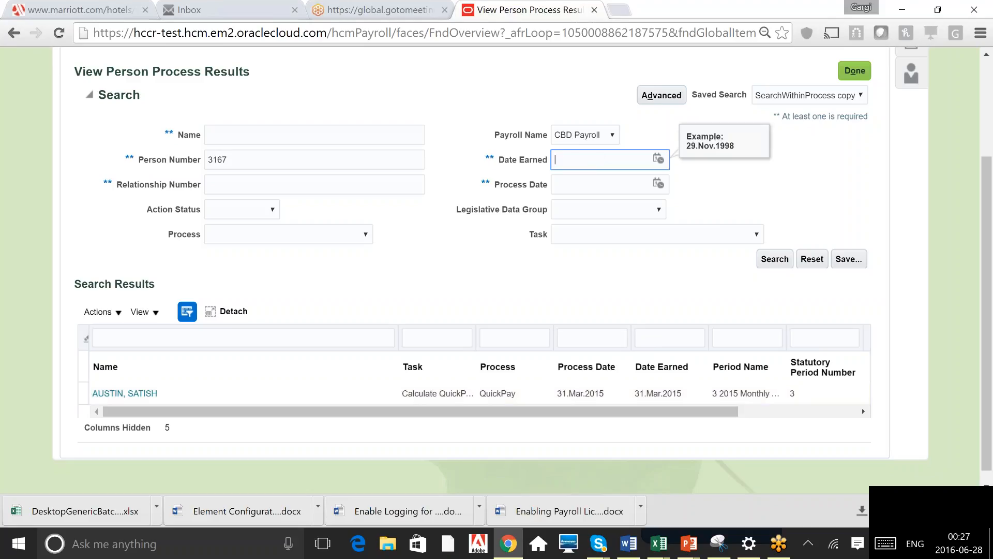
key("Tab")
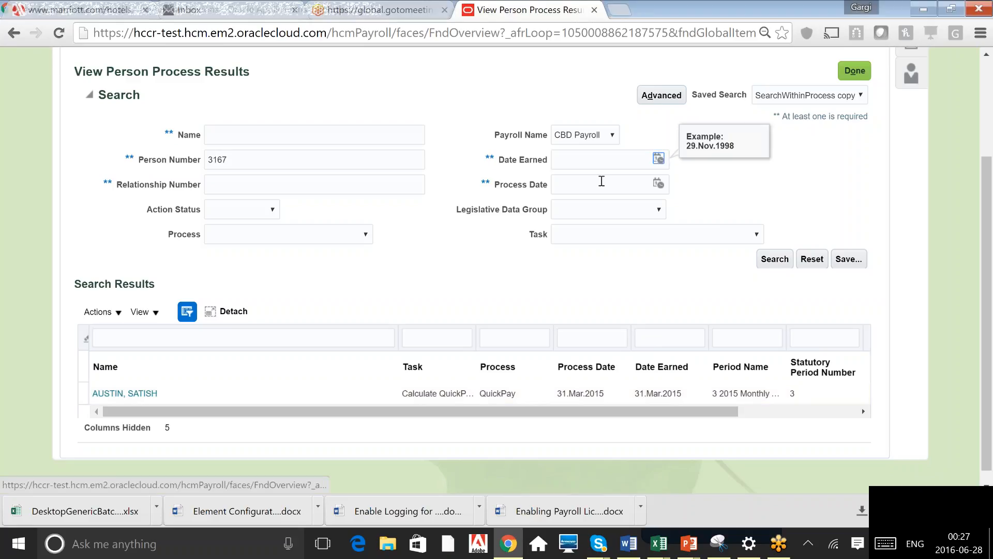
left_click(602, 182)
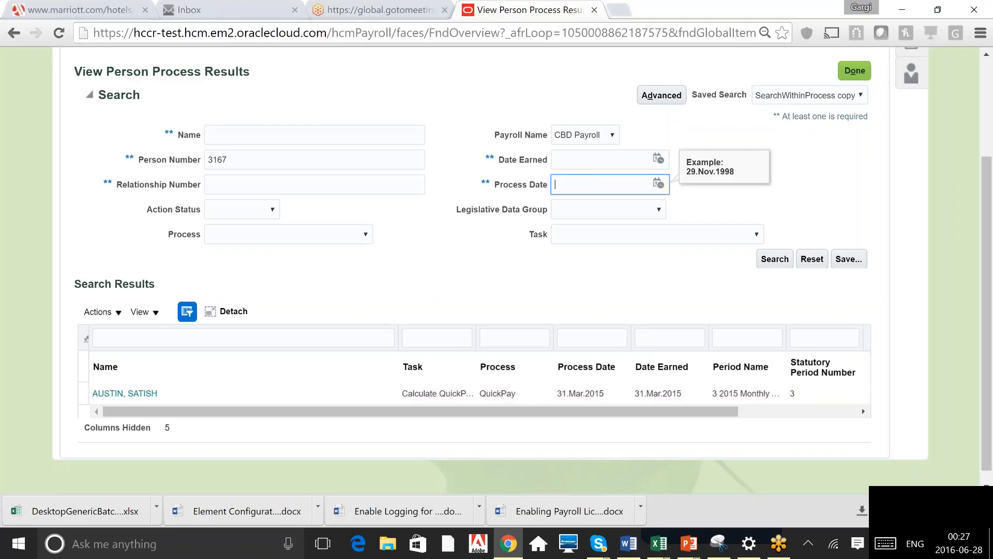
key("ctrl+v")
left_click(782, 263)
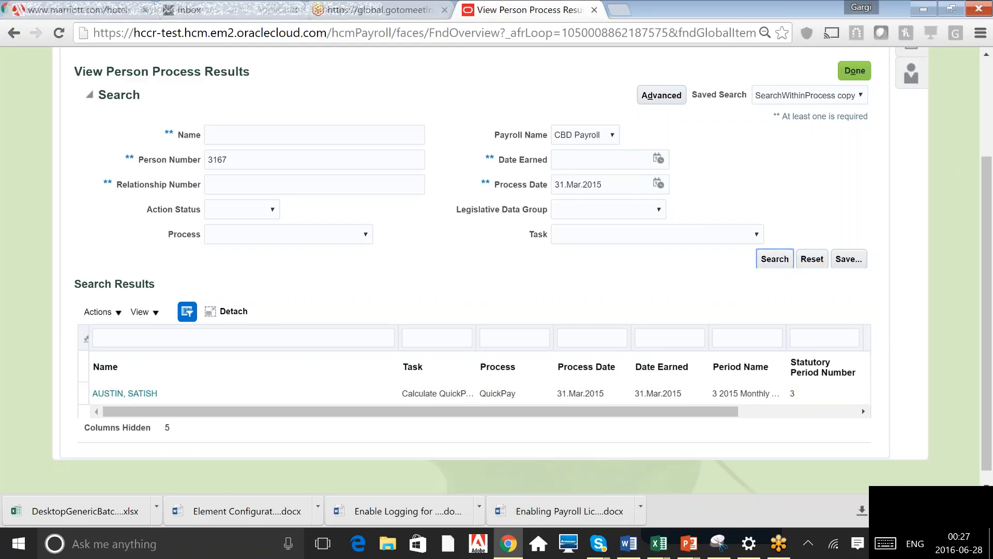
Examine the listed process result rows for each task and the options available in the Actions menu
left_click(988, 474)
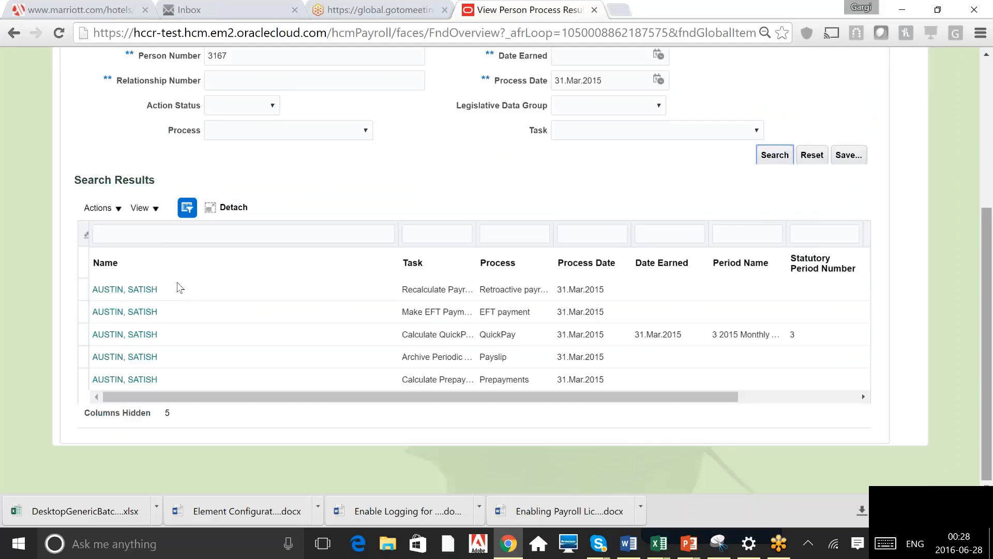
left_click(315, 291)
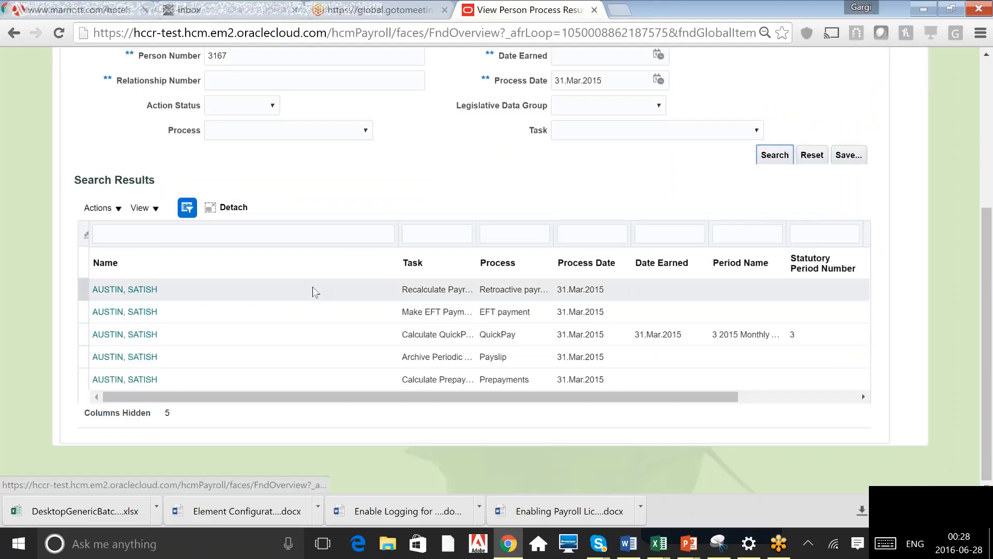
left_click(312, 290)
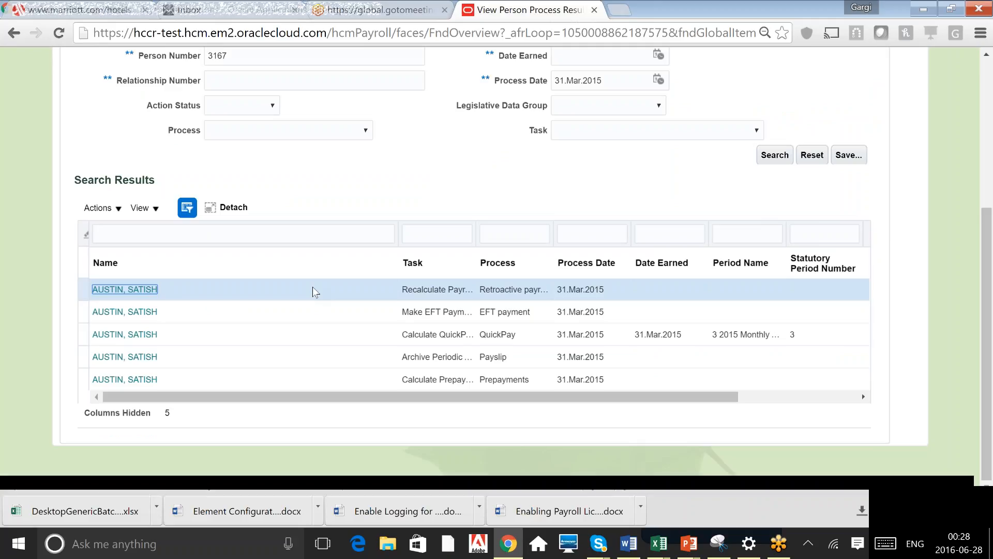
left_click(443, 294)
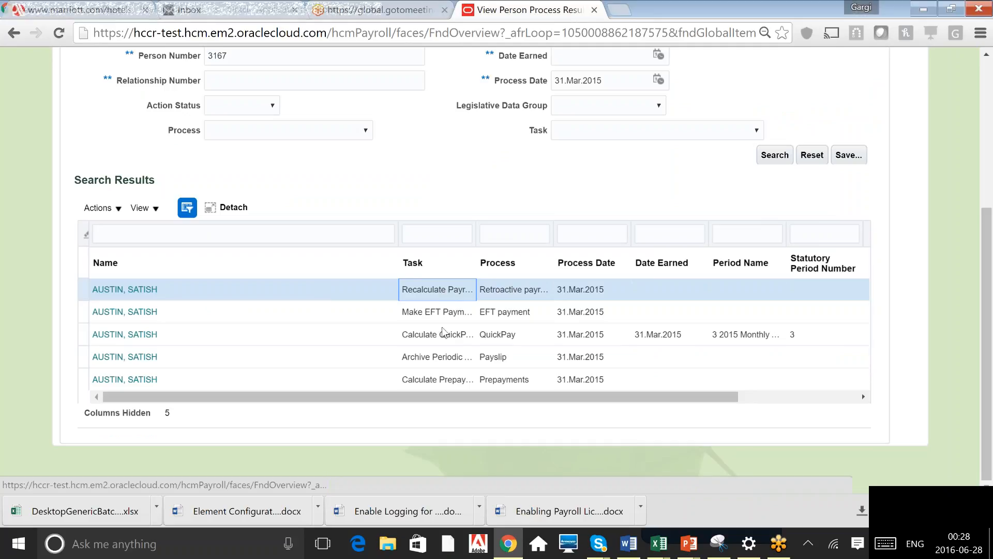
left_click(449, 339)
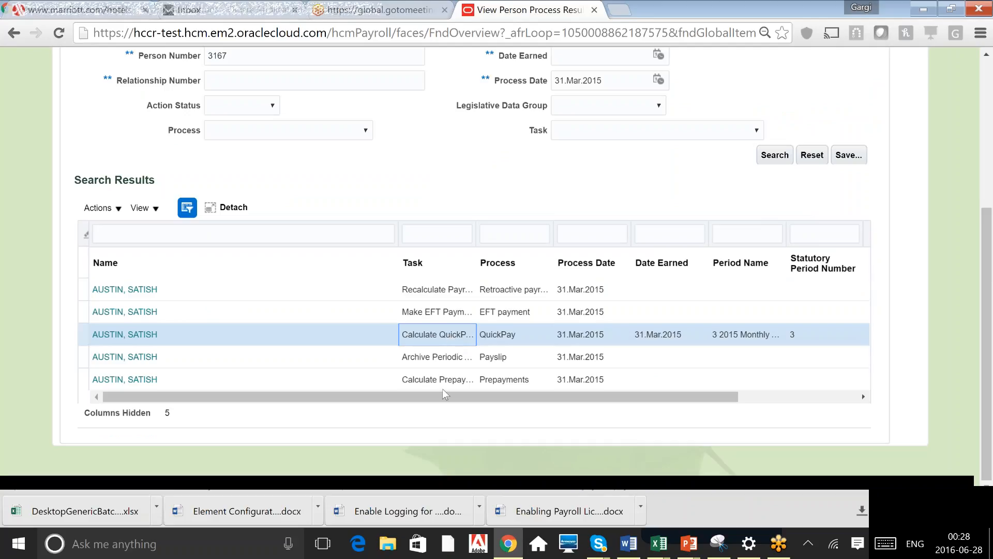
left_click(448, 379)
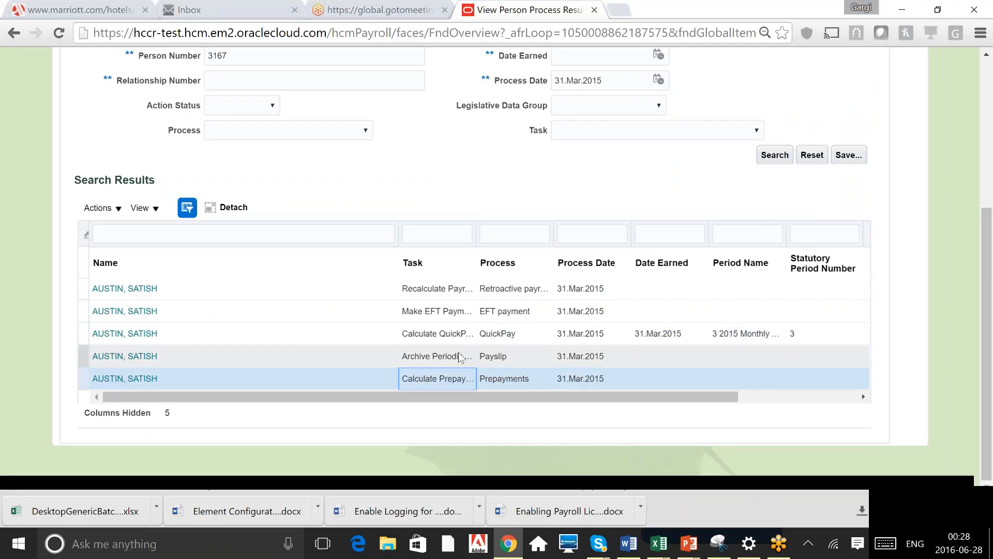
left_click(460, 358)
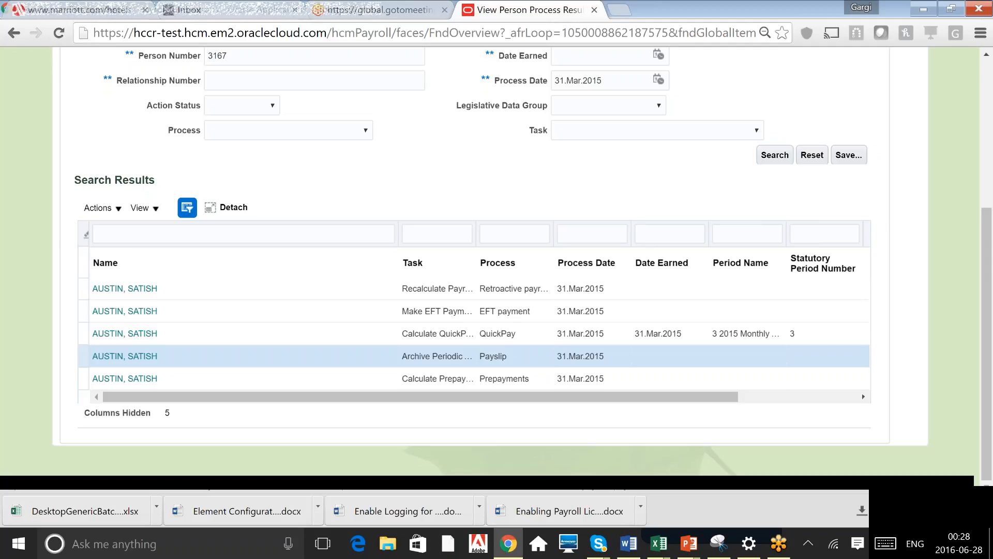
left_click(519, 316)
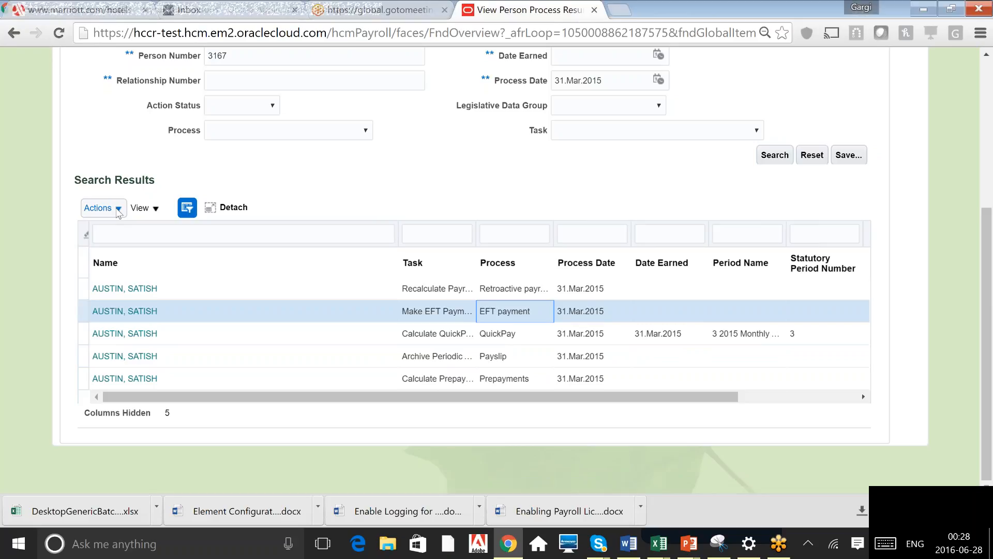
left_click(118, 209)
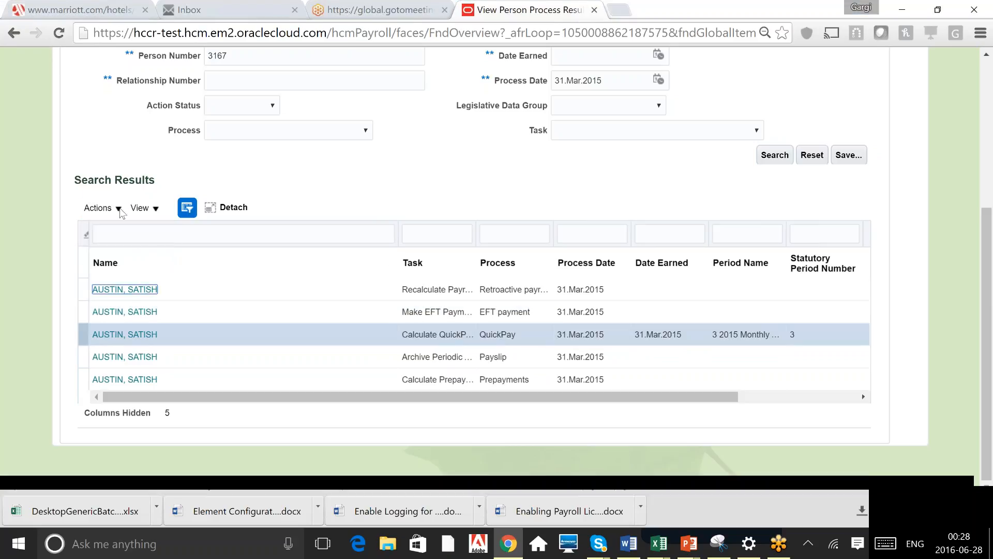
left_click(119, 210)
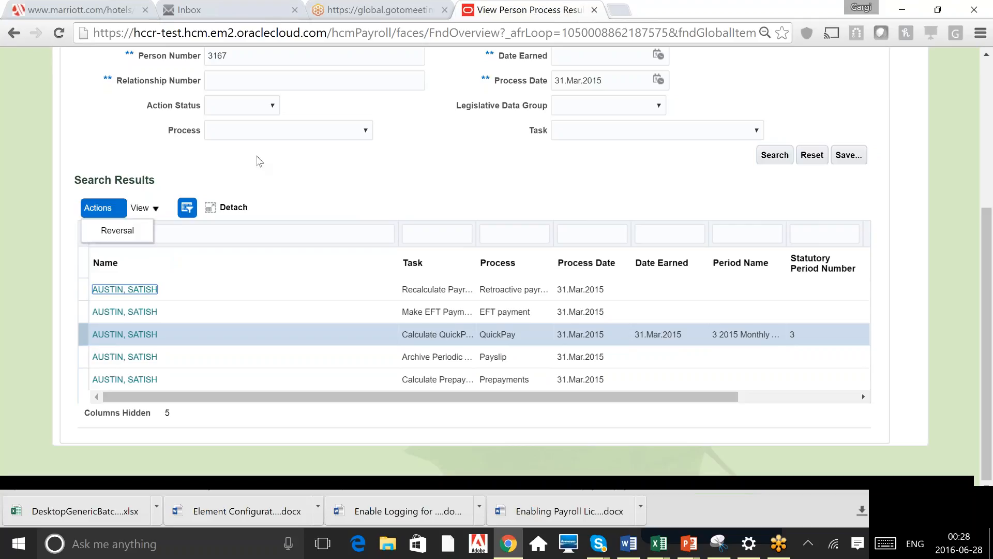
left_click(258, 162)
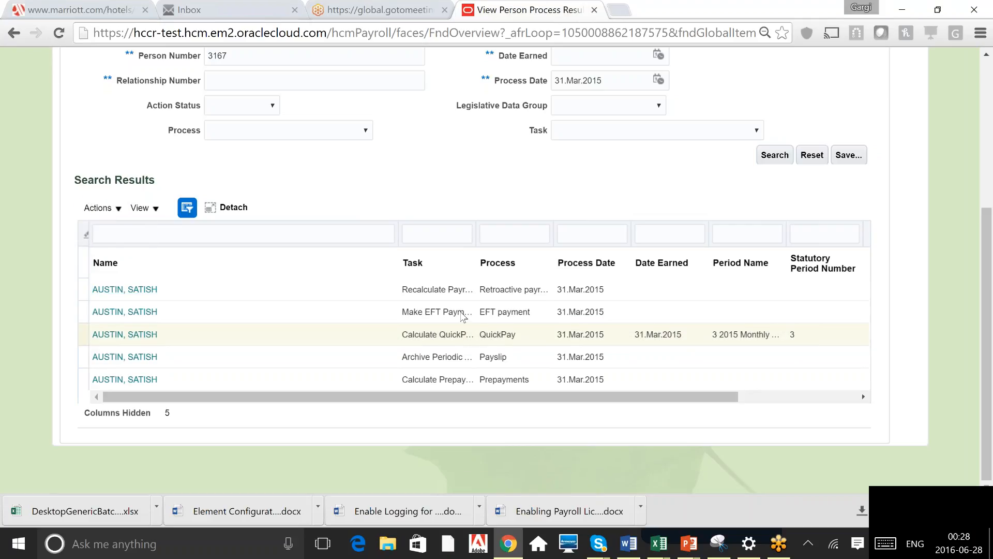
left_click(463, 316)
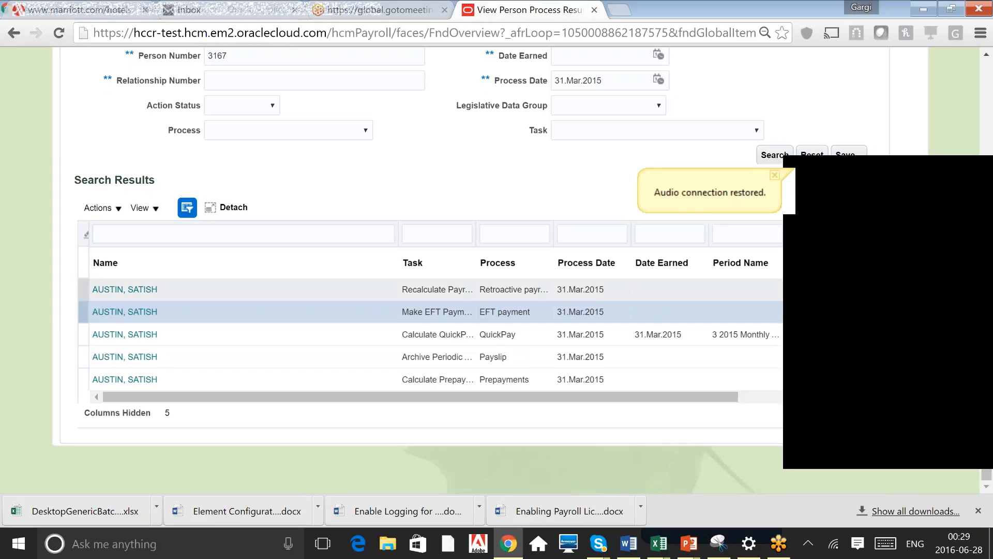
left_click(437, 312)
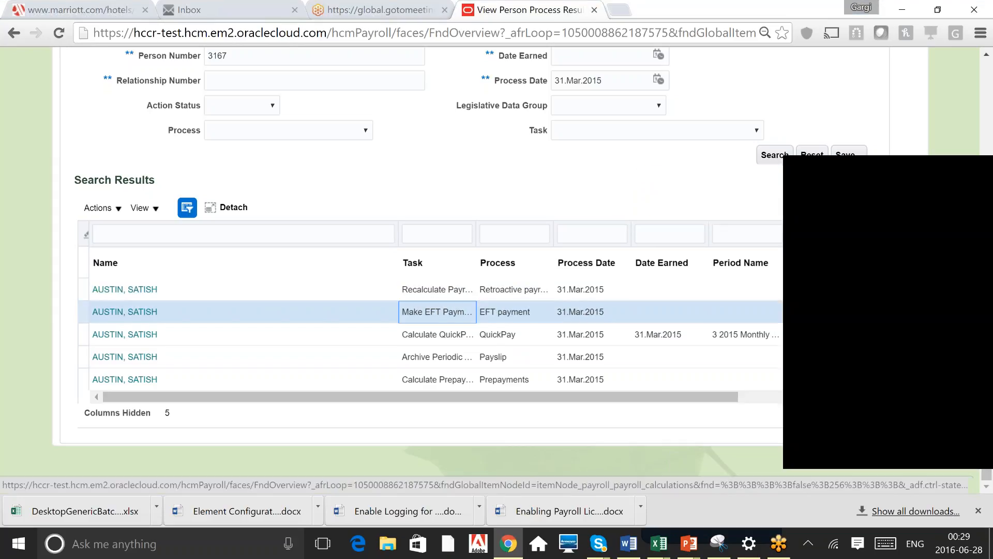
left_click(444, 364)
left_click(458, 384)
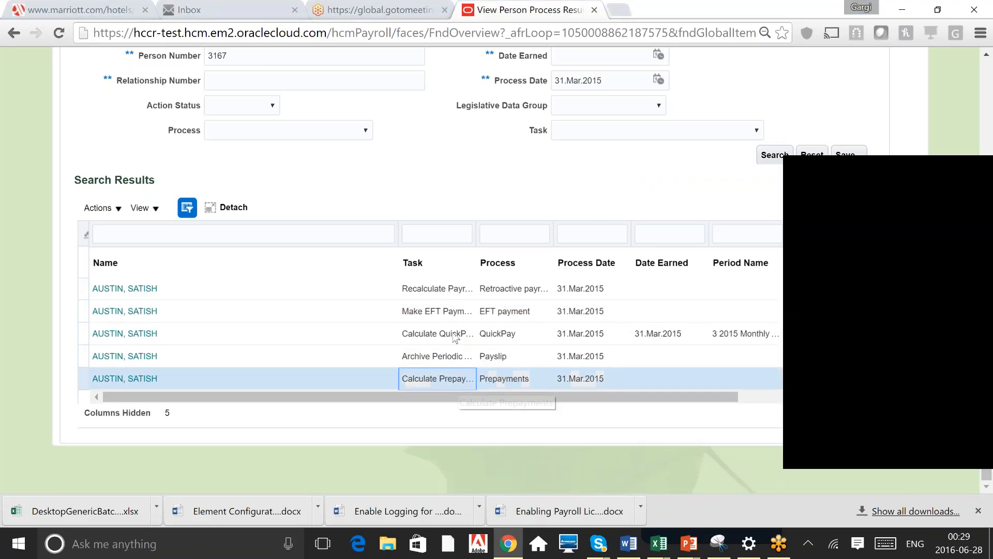
left_click(457, 335)
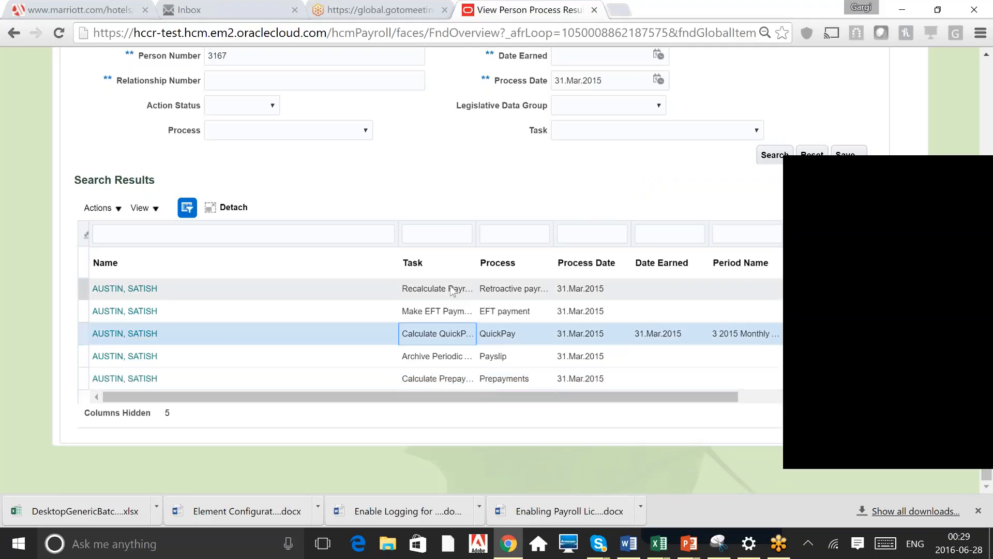
left_click(452, 289)
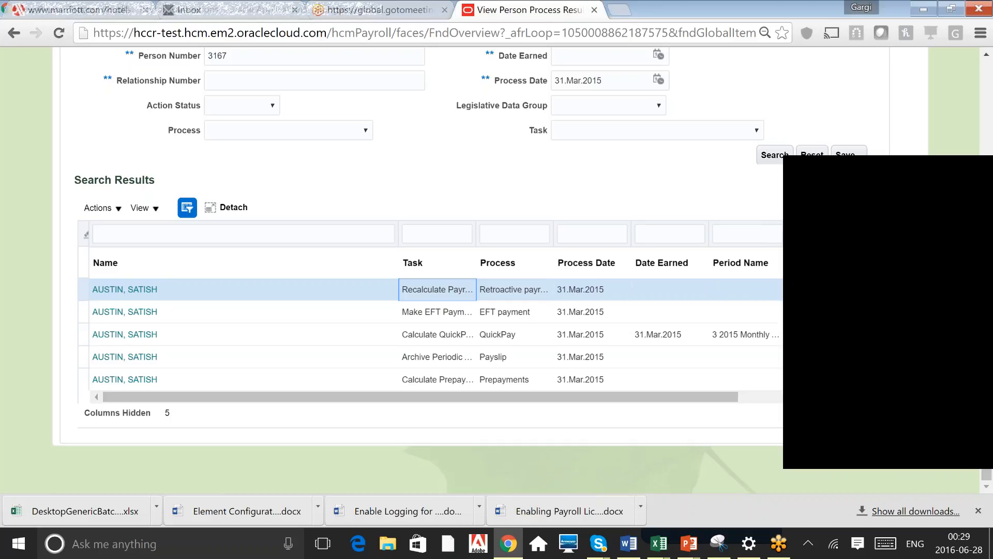
left_click(991, 84)
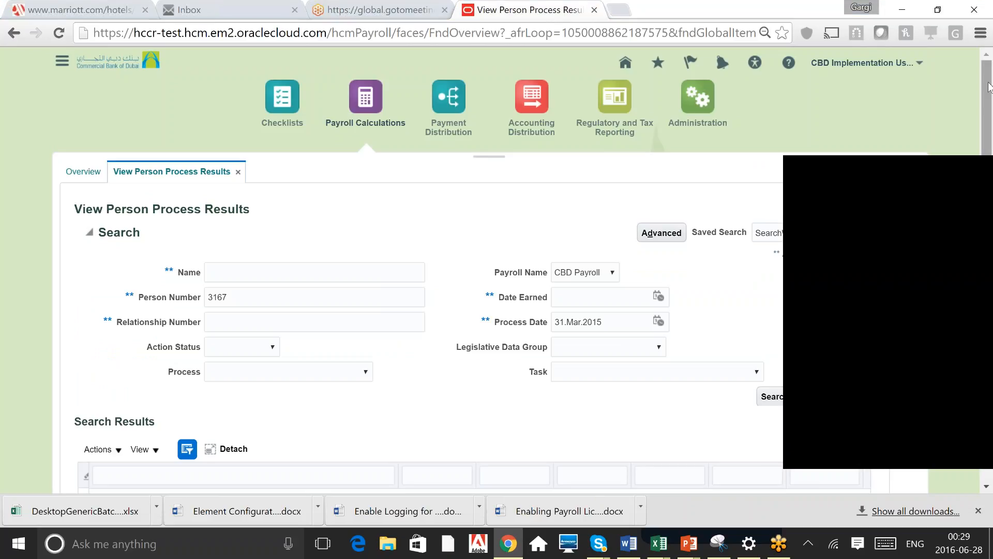
scroll(990, 146, "down", 2)
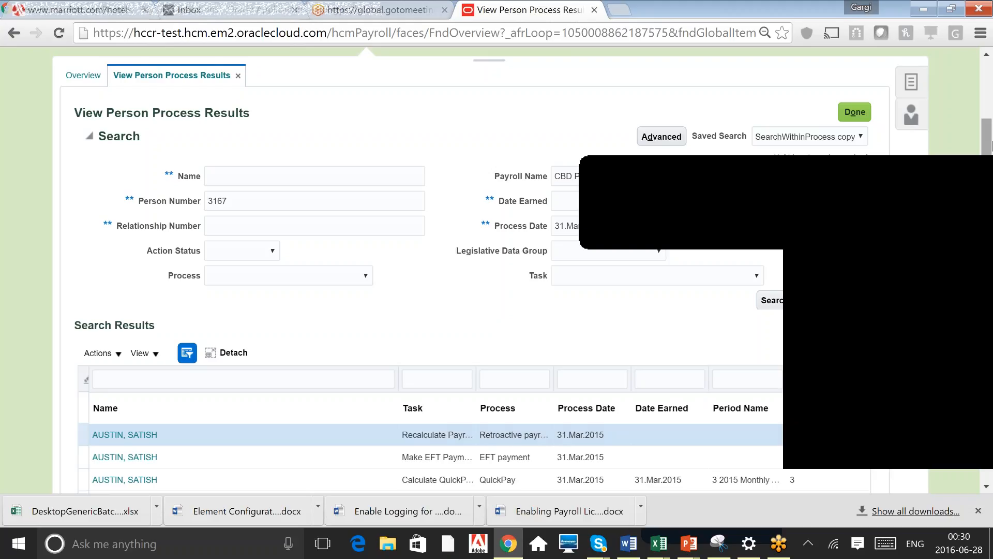
left_click(992, 146)
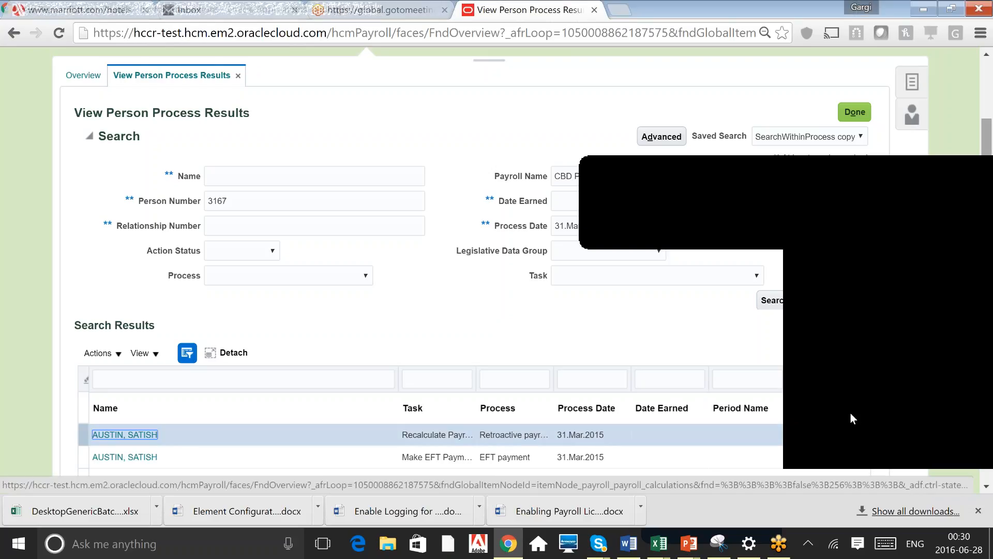
left_click(818, 347)
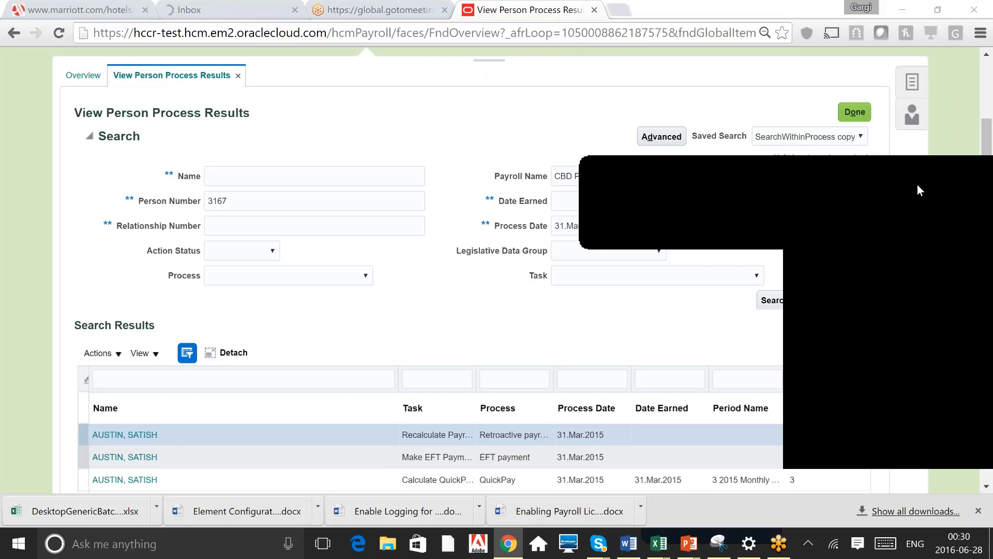
left_click_drag(917, 184, 771, 151)
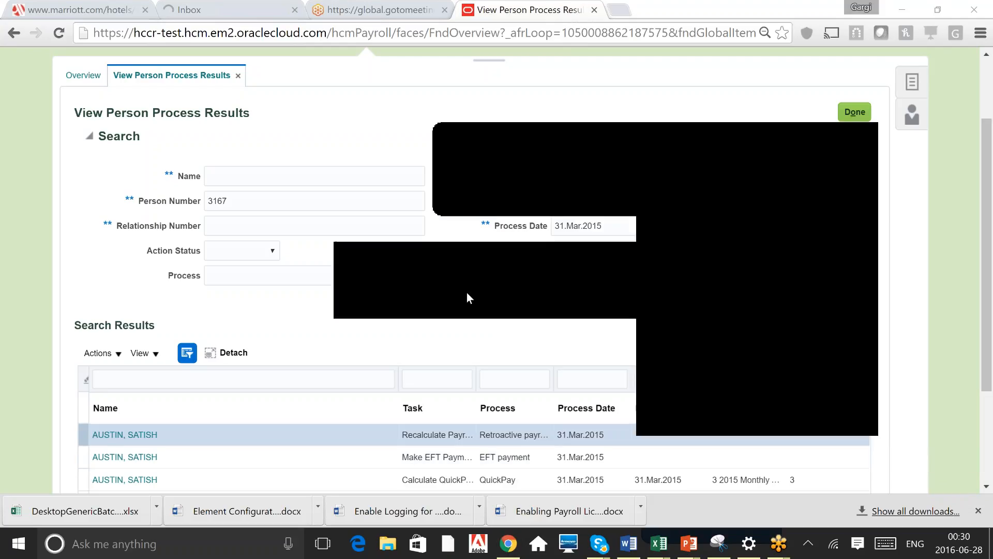